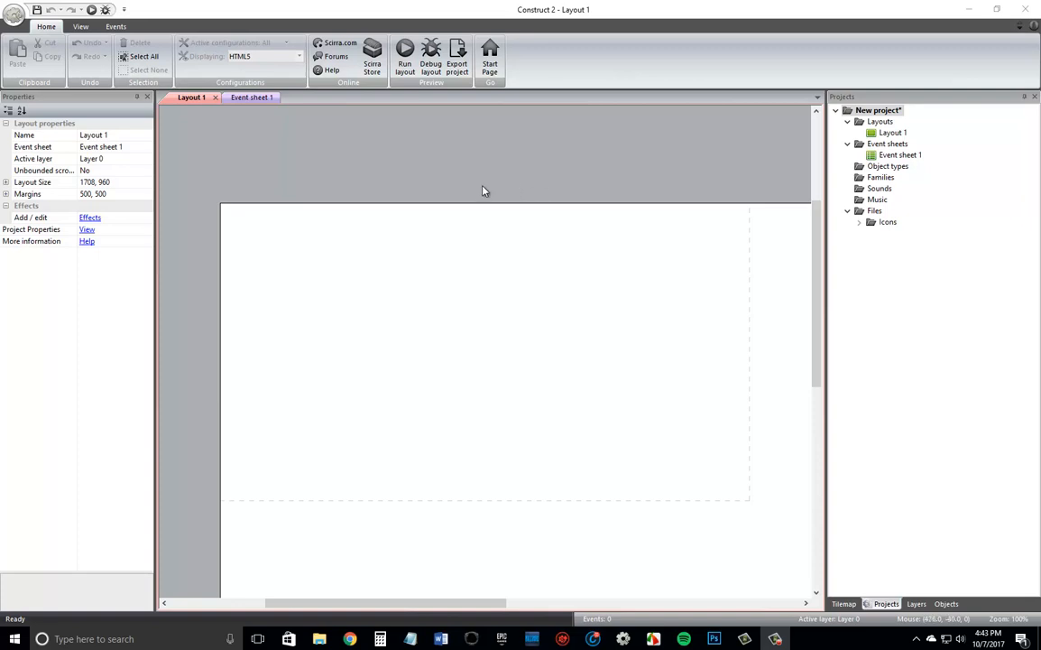
Set the project's window size to 1600, 900 in the project properties.
{"action": "left_click", "coordinate": [90, 232]}
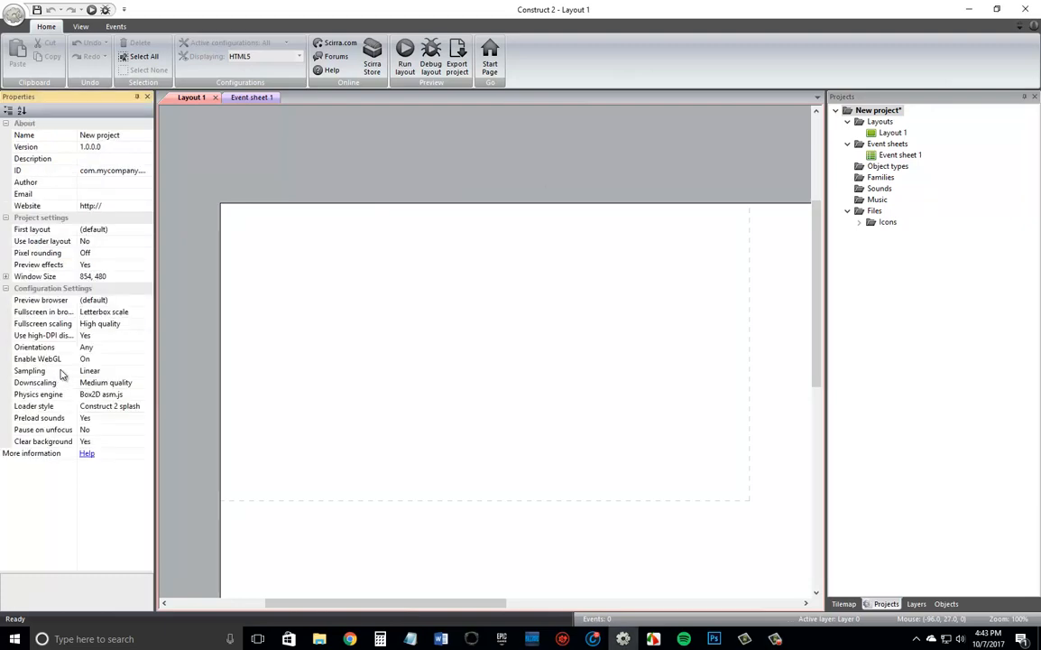
{"action": "left_click", "coordinate": [127, 276]}
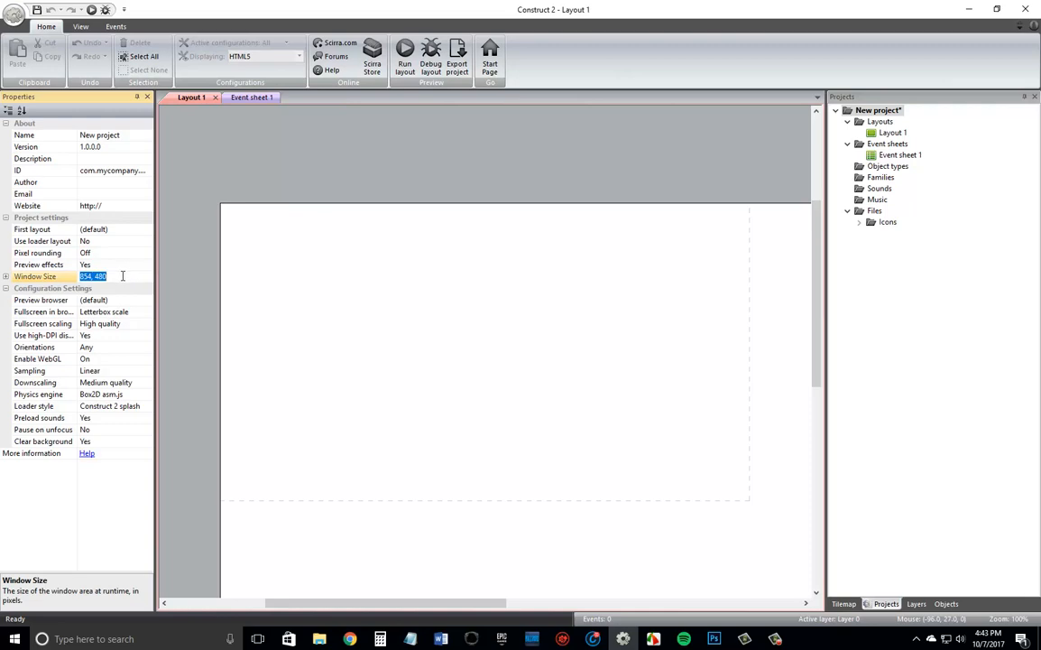
{"action": "type", "text": "1600, 900"}
{"action": "key", "text": "Return"}
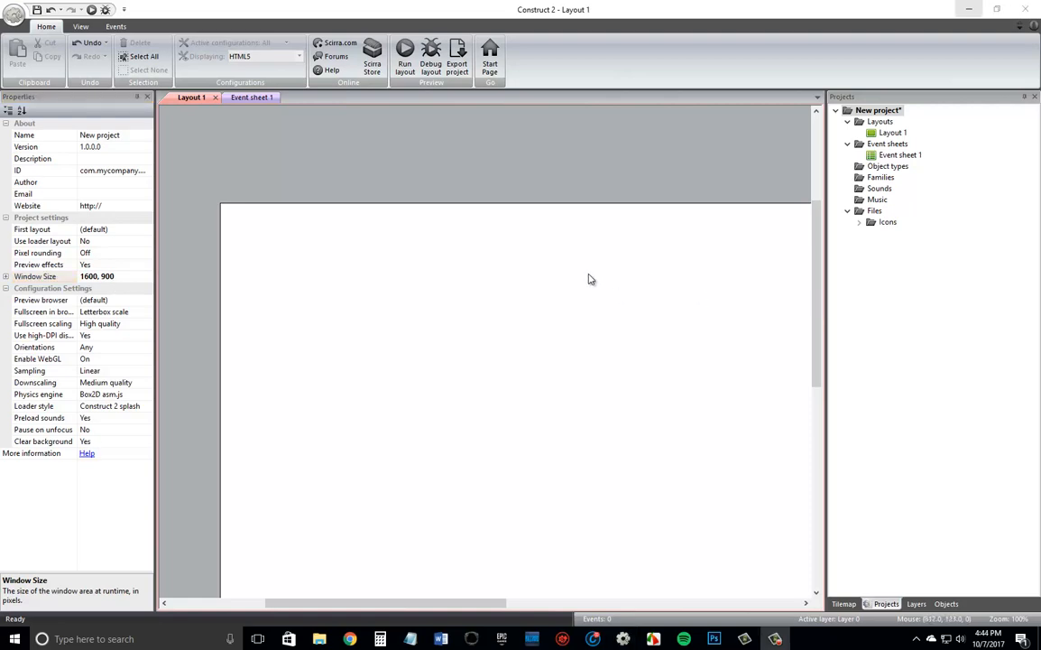
Review the project properties again and examine the layout's full extent against the dashed window boundary.
{"action": "left_click", "coordinate": [351, 250]}
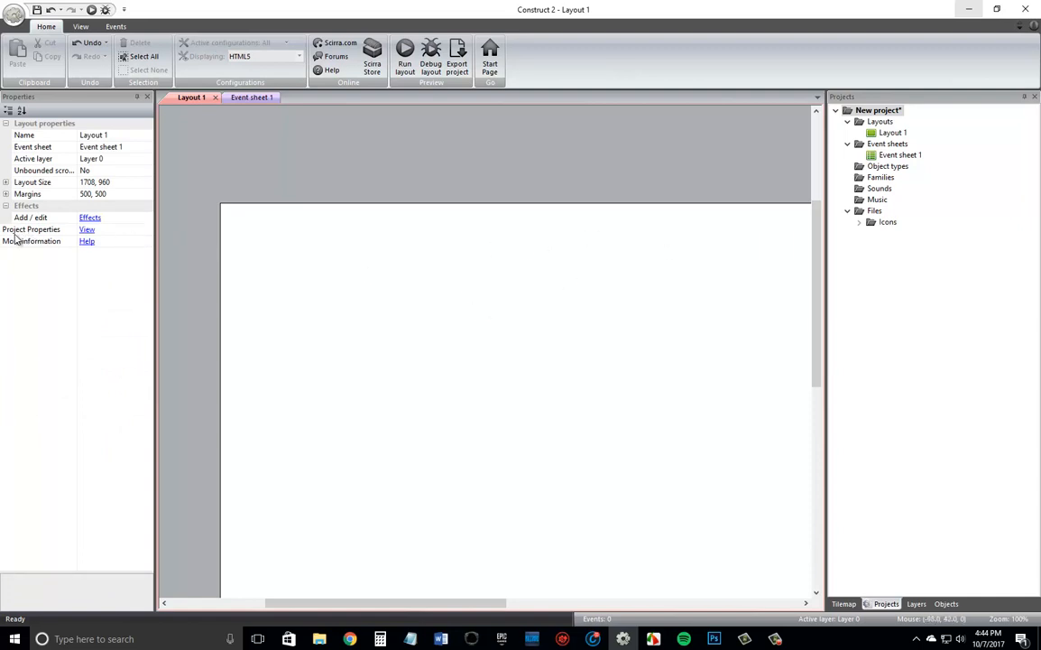
{"action": "left_click", "coordinate": [89, 229]}
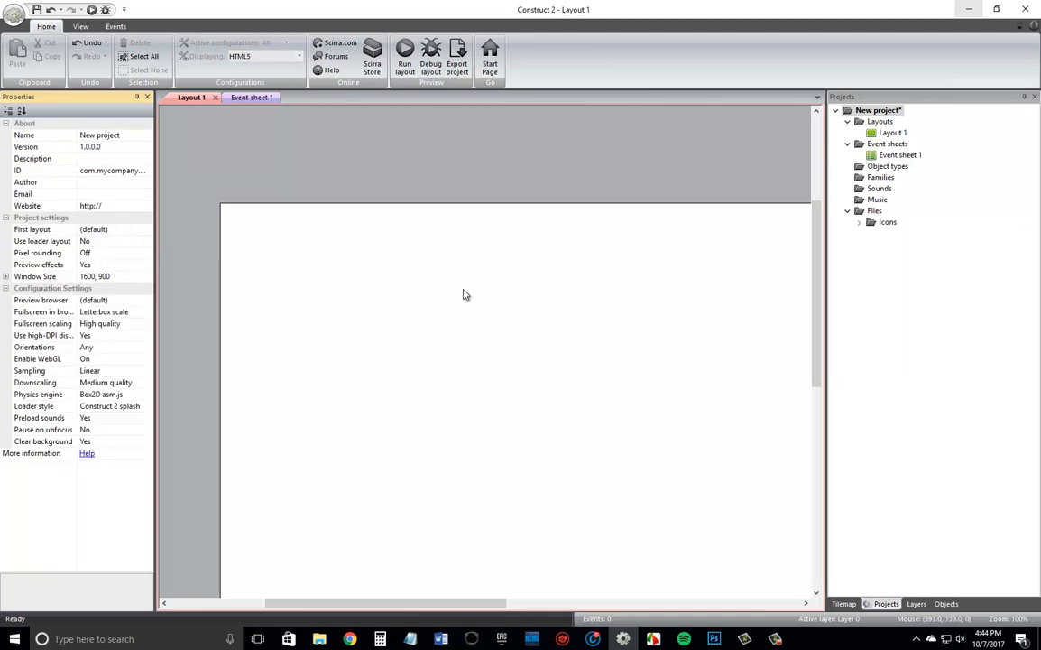
{"action": "left_click", "coordinate": [561, 274]}
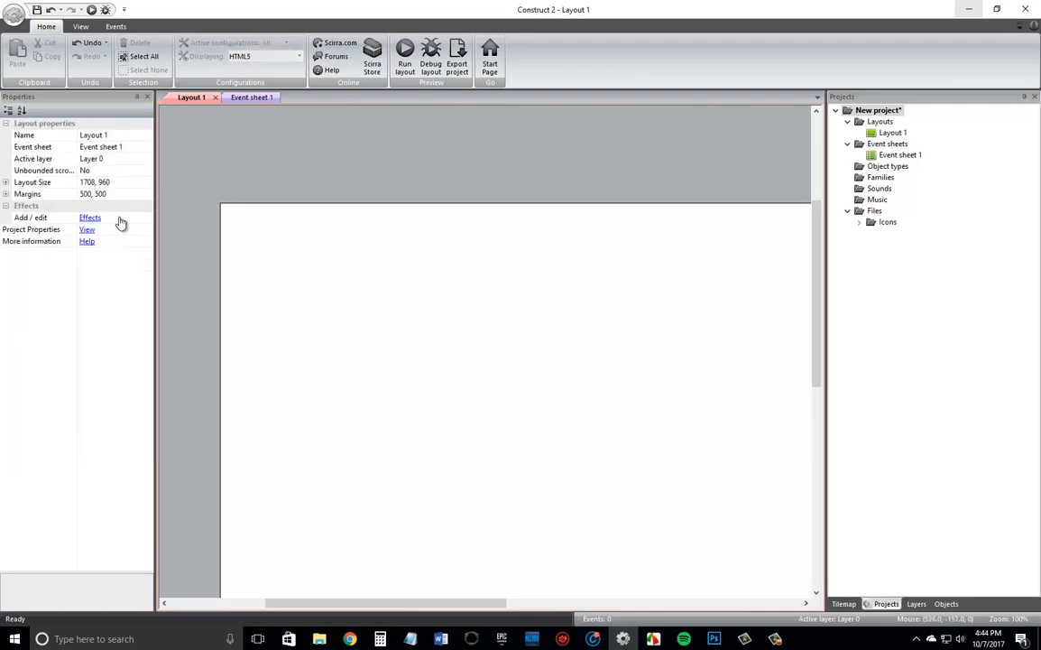
{"action": "scroll", "coordinate": [636, 389], "scroll_direction": "down", "scroll_amount": 2}
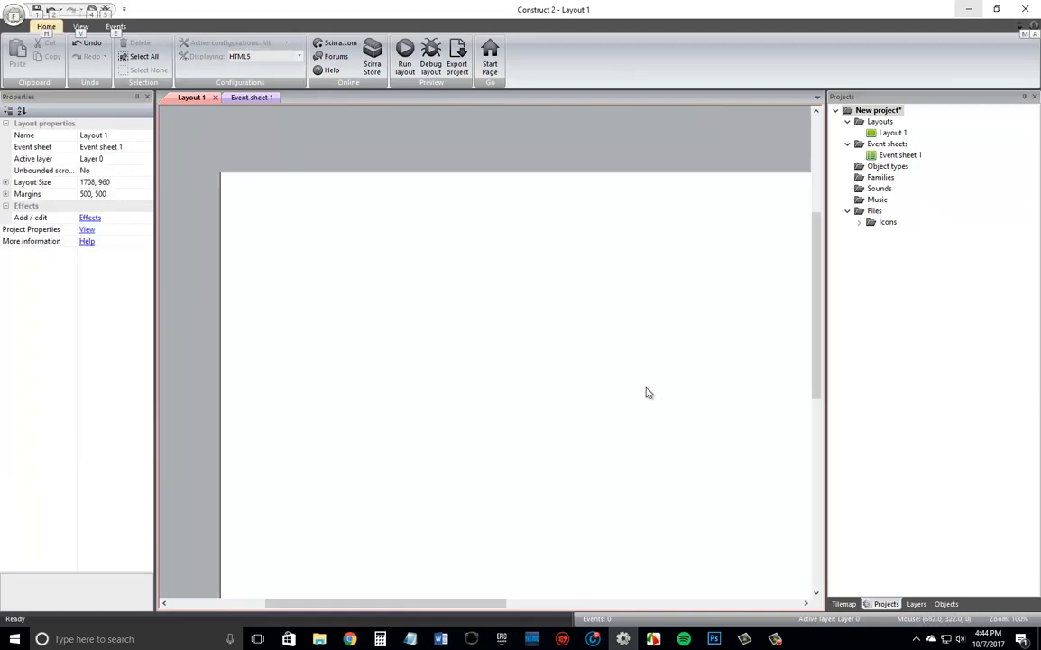
{"action": "key", "text": "alt"}
{"action": "scroll", "coordinate": [634, 385], "scroll_direction": "down", "scroll_amount": 4, "text": "ctrl"}
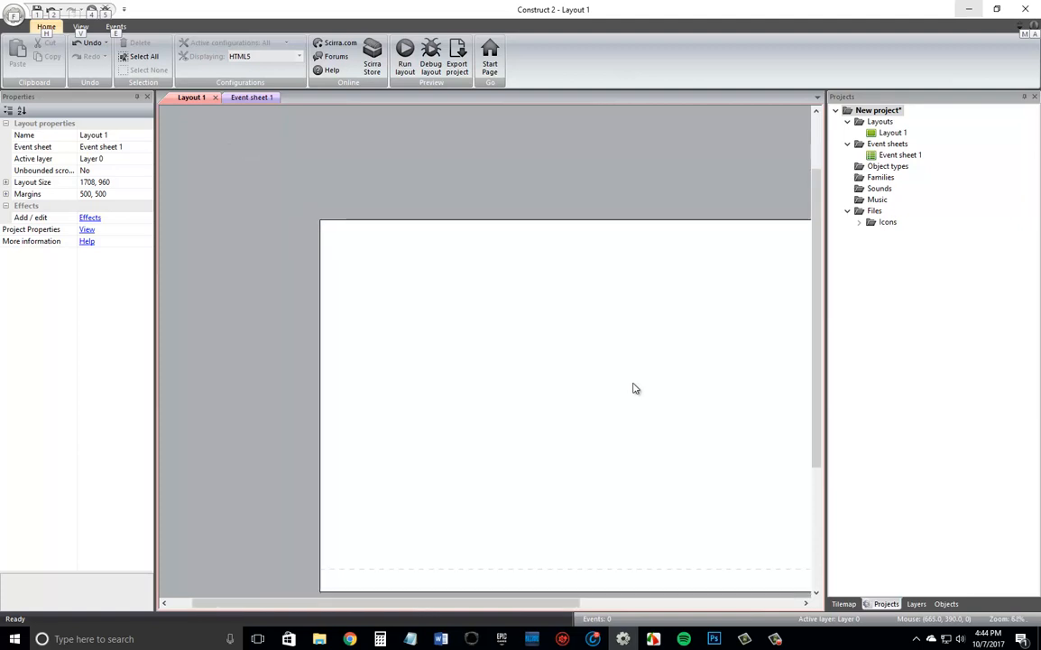
{"action": "left_click_drag", "start_coordinate": [557, 603], "coordinate": [636, 602]}
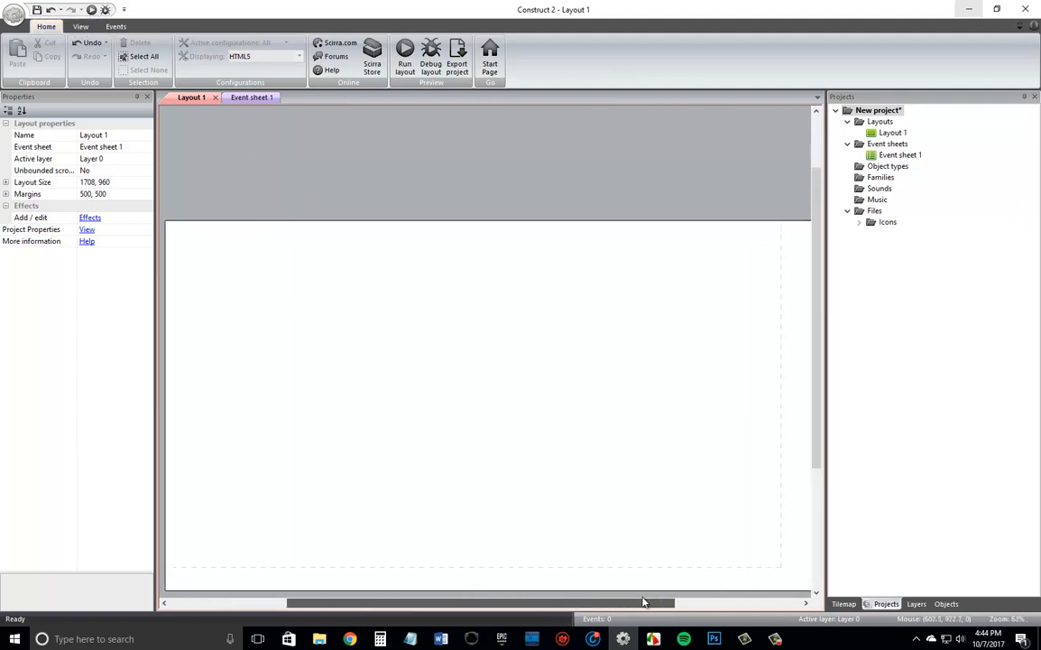
{"action": "scroll", "coordinate": [603, 353], "scroll_direction": "down", "scroll_amount": 2, "text": "ctrl"}
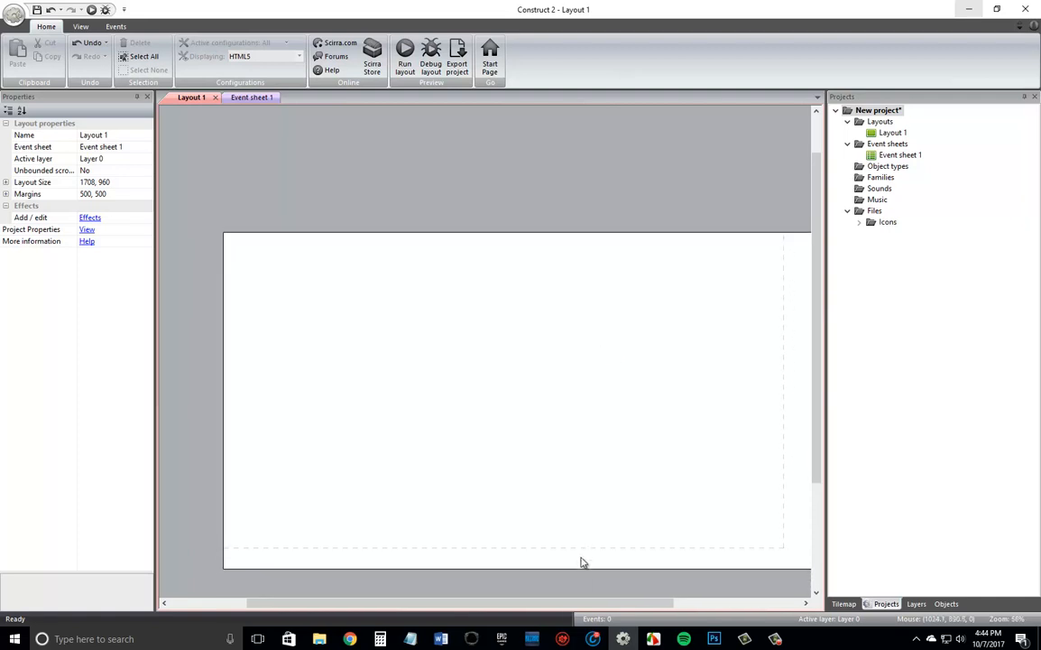
{"action": "left_click_drag", "start_coordinate": [567, 602], "coordinate": [588, 604]}
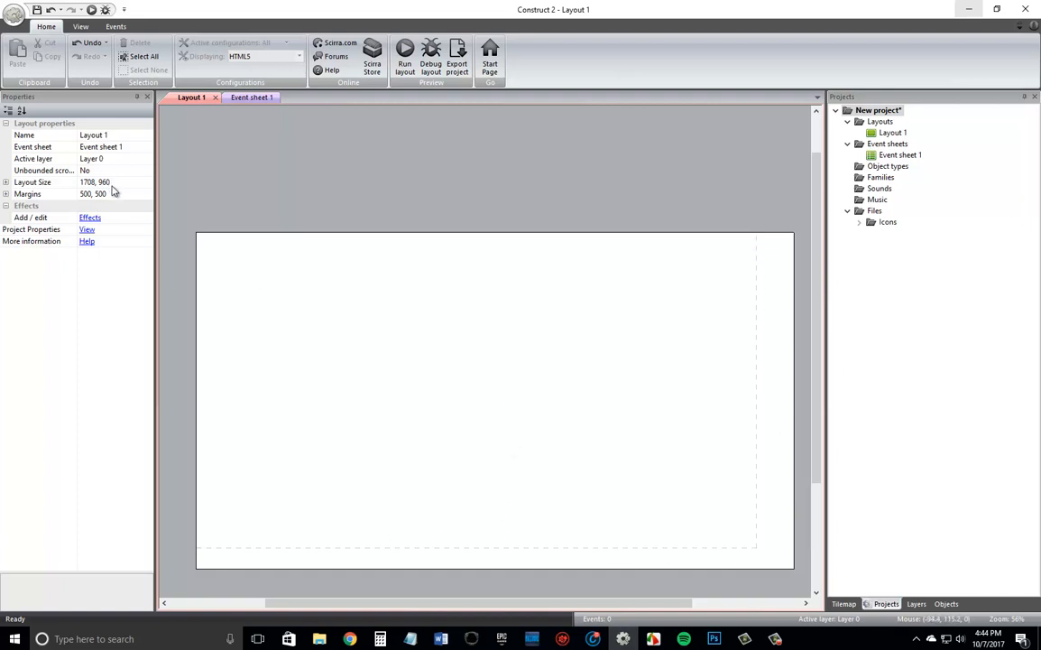
Set the layout size of Layout 1 to a width of 2000 and a height of 2000.
{"action": "left_click", "coordinate": [14, 183]}
{"action": "left_click", "coordinate": [6, 182]}
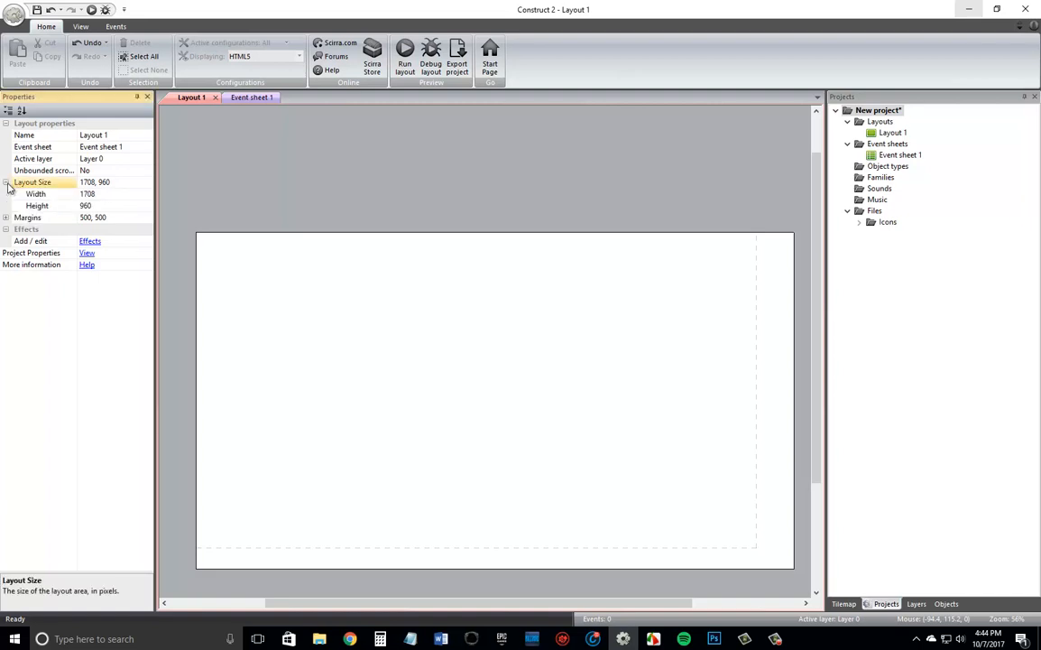
{"action": "left_click", "coordinate": [127, 185]}
{"action": "left_click", "coordinate": [125, 193]}
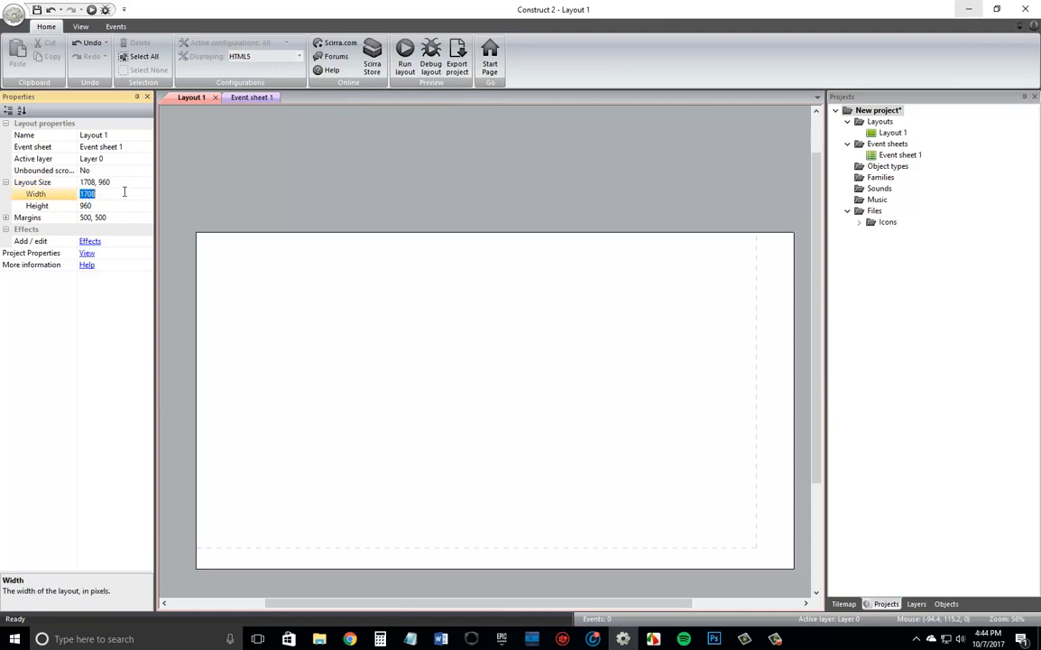
{"action": "type", "text": "2000"}
{"action": "key", "text": "Tab"}
{"action": "type", "text": "20"}
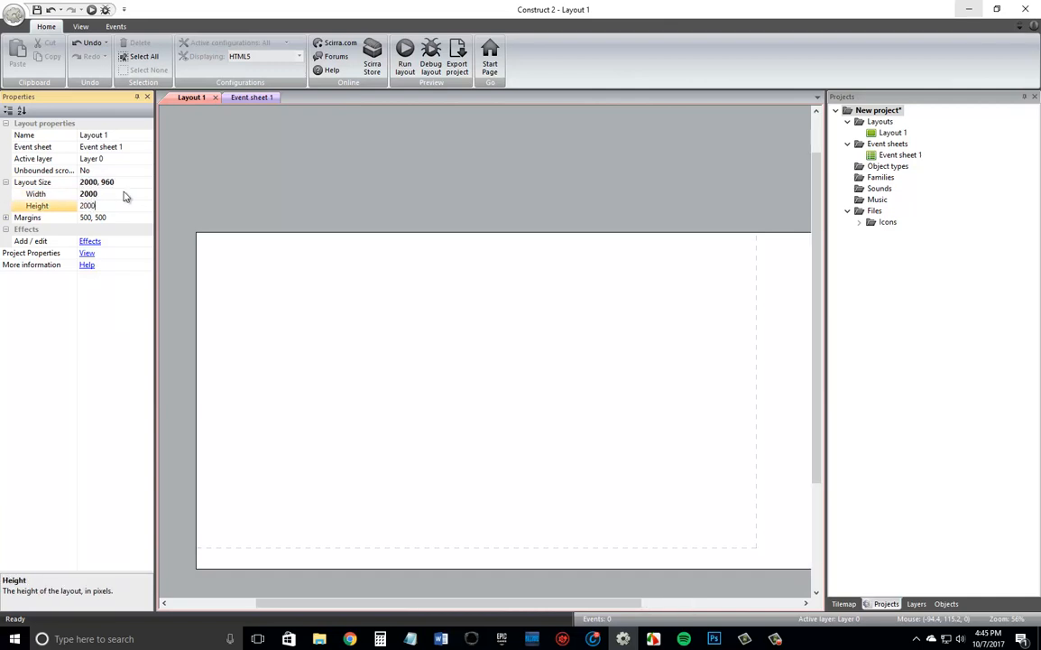
{"action": "key", "text": "Return"}
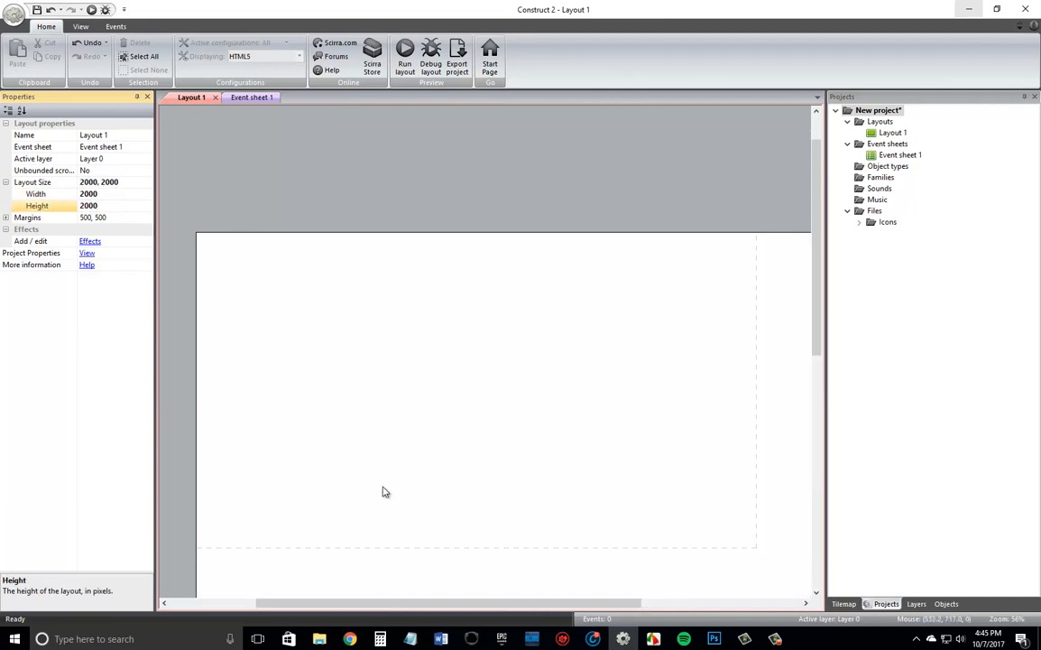
Insert a Tilemap object into the layout.
{"action": "scroll", "coordinate": [533, 415], "scroll_direction": "down", "scroll_amount": 3, "text": "ctrl"}
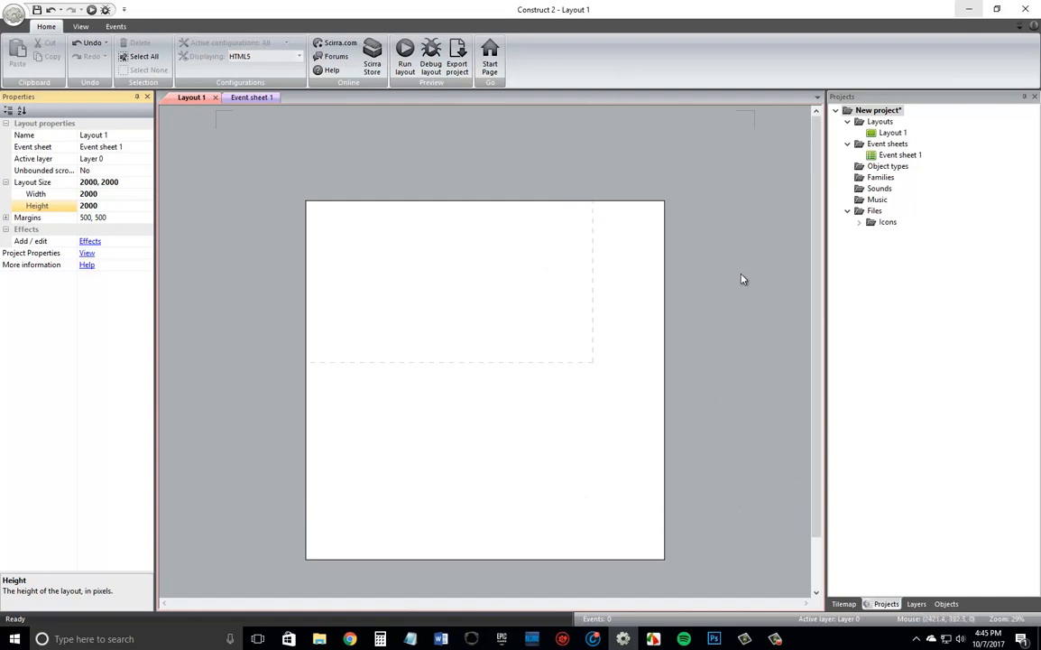
{"action": "scroll", "coordinate": [720, 372], "scroll_direction": "up", "scroll_amount": 3, "text": "ctrl"}
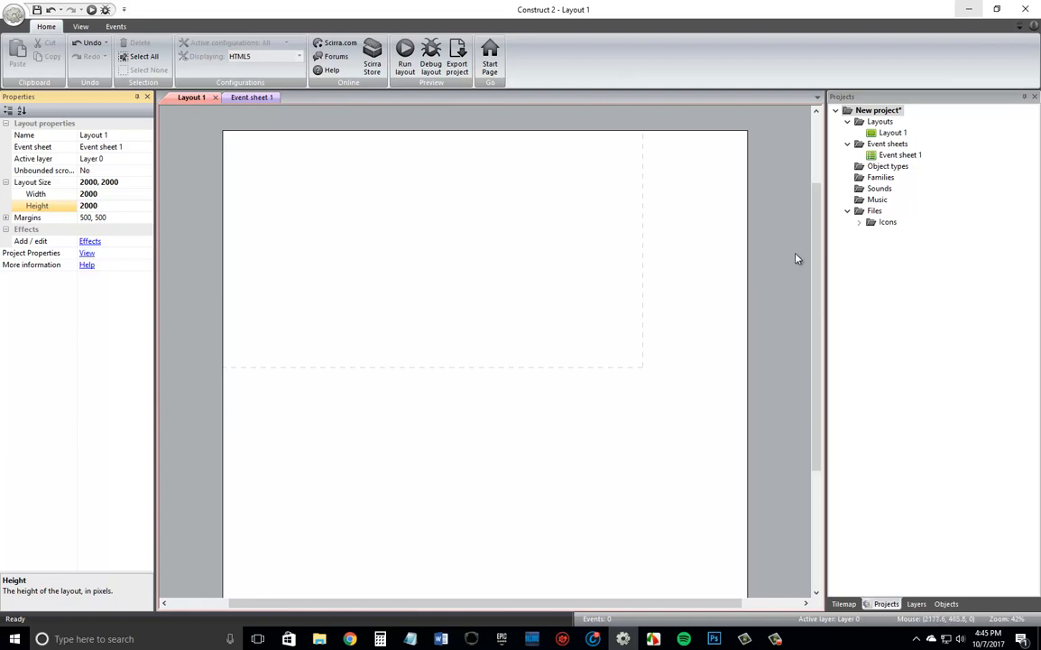
{"action": "double_click", "coordinate": [478, 284]}
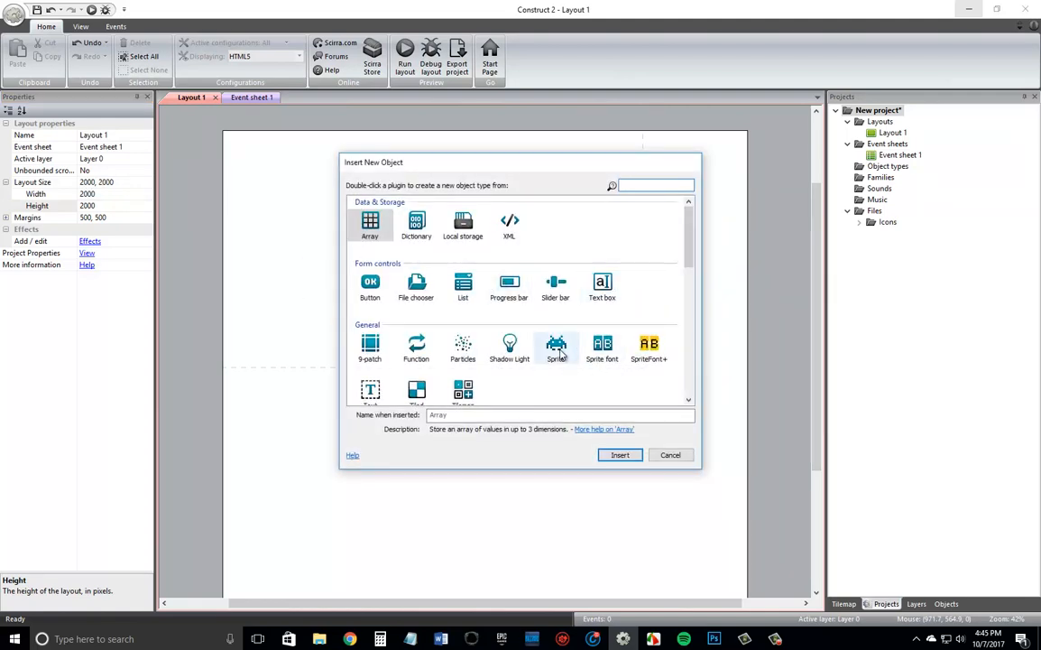
{"action": "scroll", "coordinate": [501, 361], "scroll_direction": "down", "scroll_amount": 1}
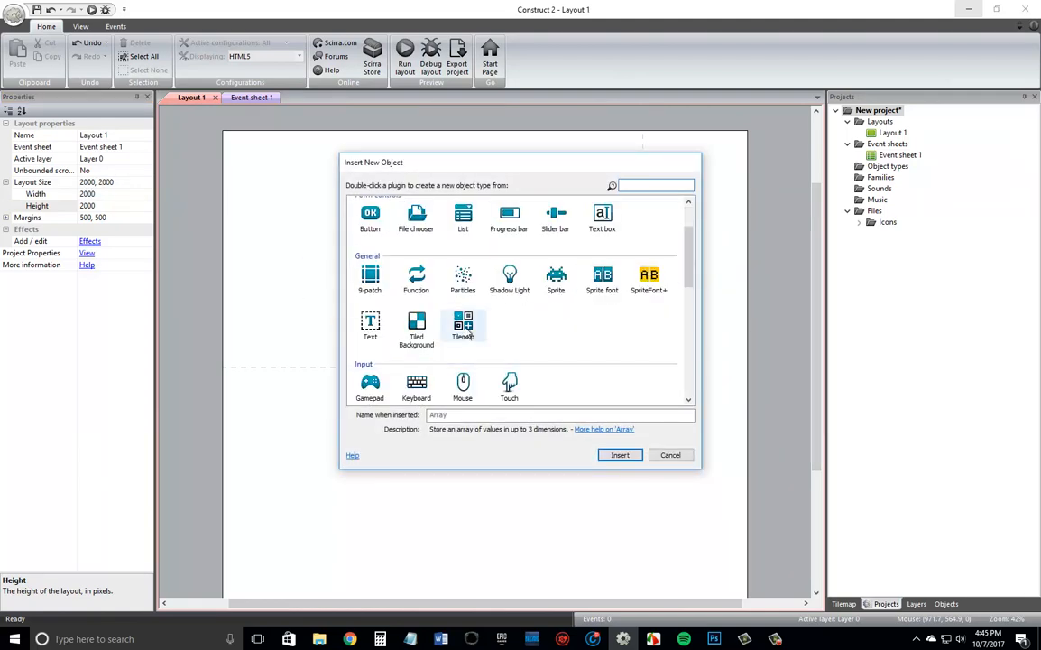
{"action": "left_click", "coordinate": [465, 329]}
{"action": "double_click", "coordinate": [465, 332]}
{"action": "left_click", "coordinate": [413, 273]}
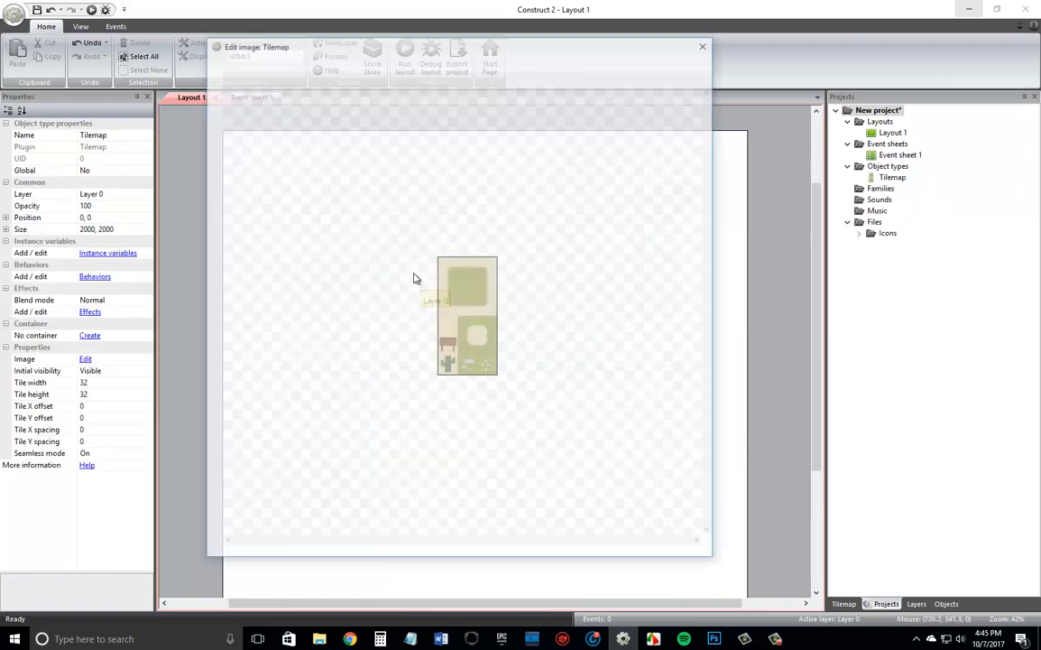
Load the sprites image from the New 32x32 folder as the tilemap's image and close the image editor.
{"action": "left_click", "coordinate": [225, 61]}
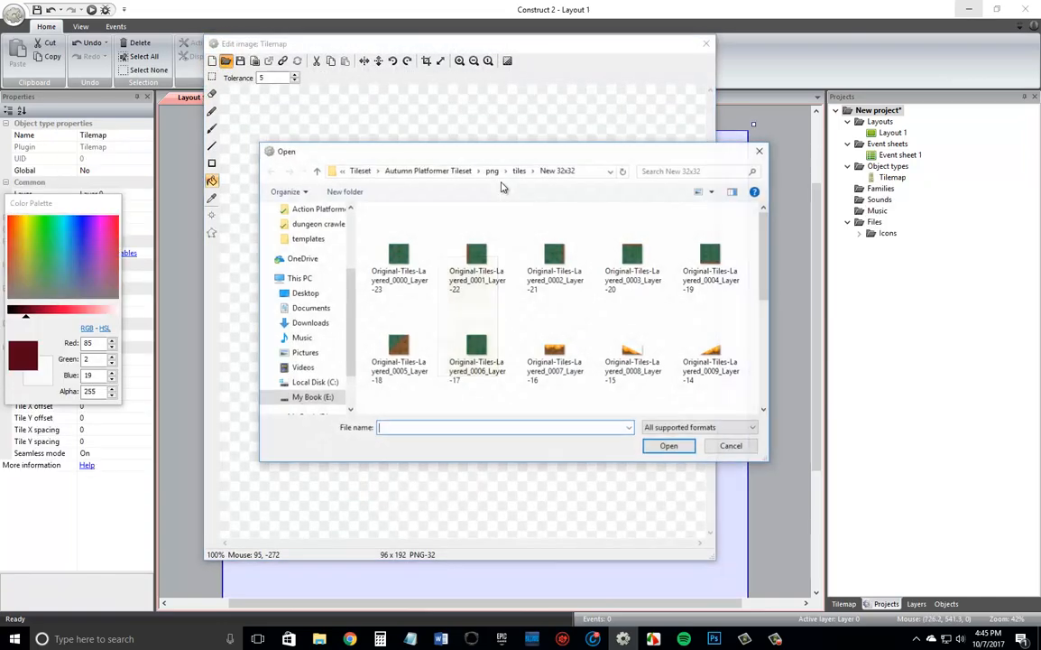
{"action": "scroll", "coordinate": [665, 263], "scroll_direction": "down", "scroll_amount": 3}
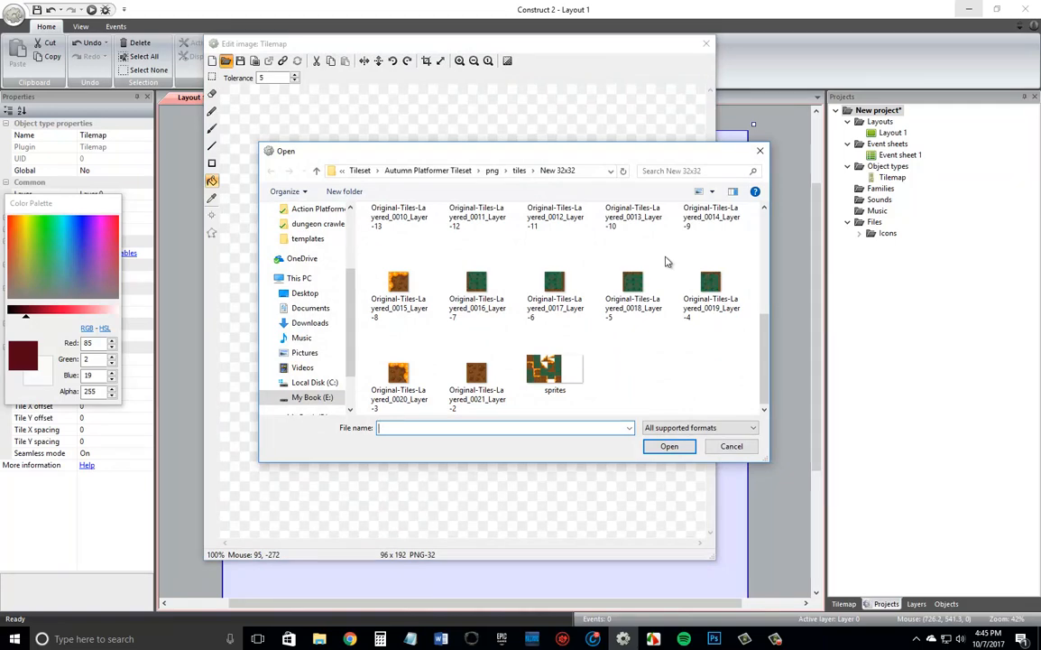
{"action": "double_click", "coordinate": [548, 383]}
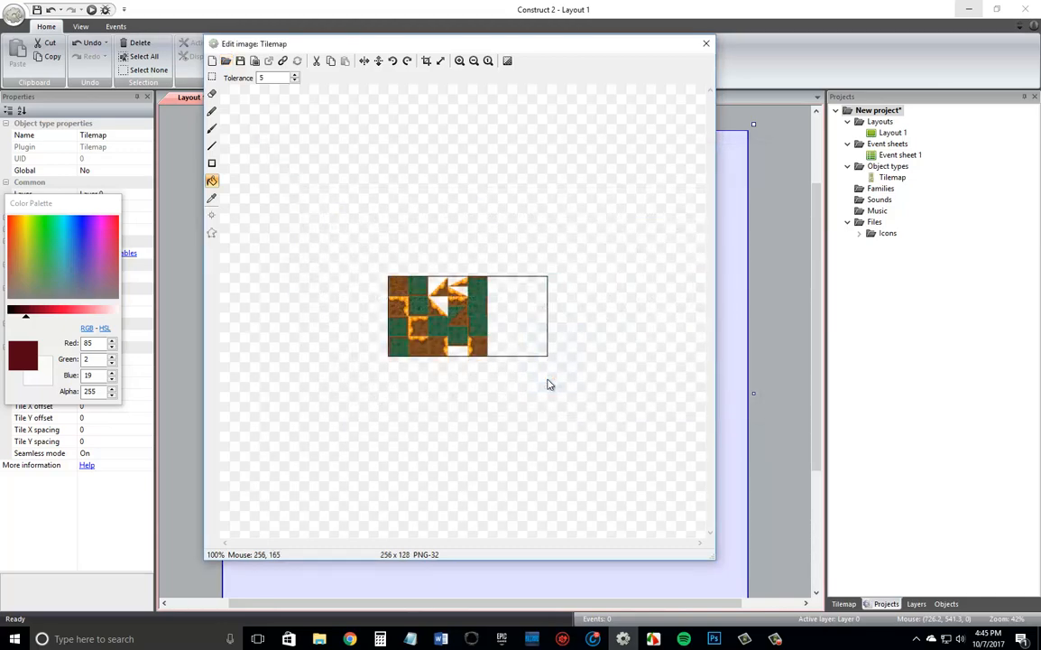
{"action": "left_click", "coordinate": [706, 43]}
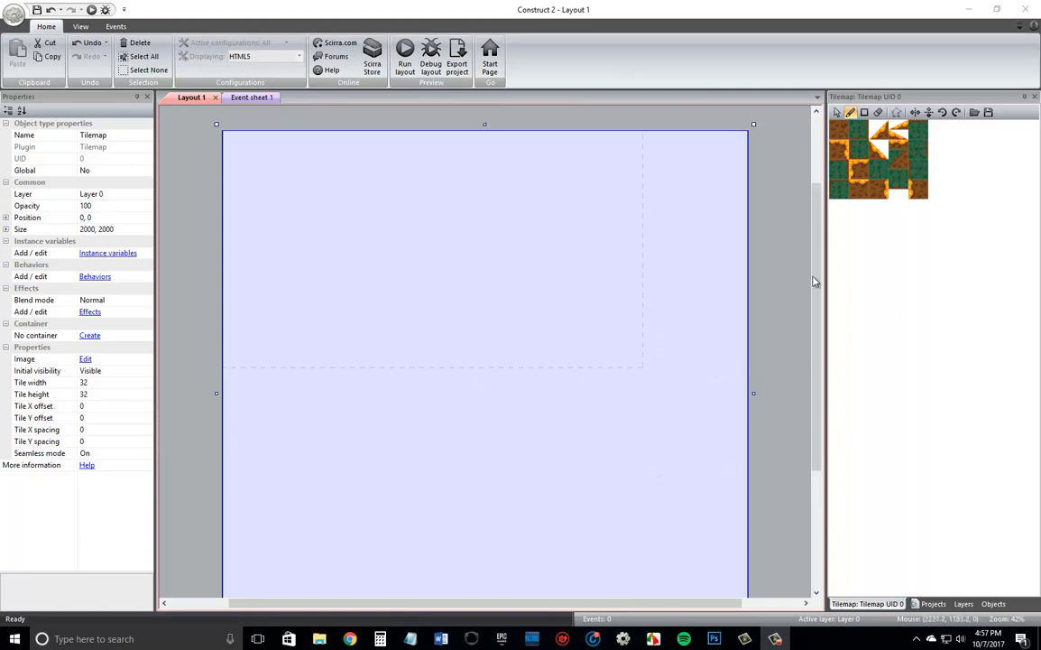
Replace the tilemap's image with the revised sprites file from the New 32x32 folder.
{"action": "double_click", "coordinate": [579, 321]}
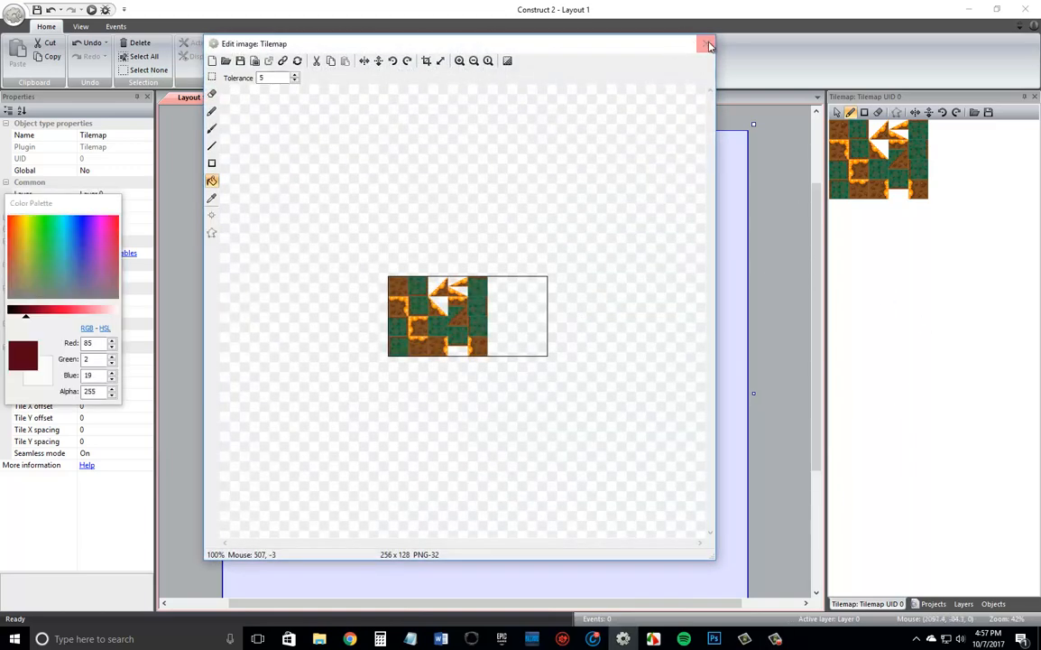
{"action": "left_click", "coordinate": [705, 43]}
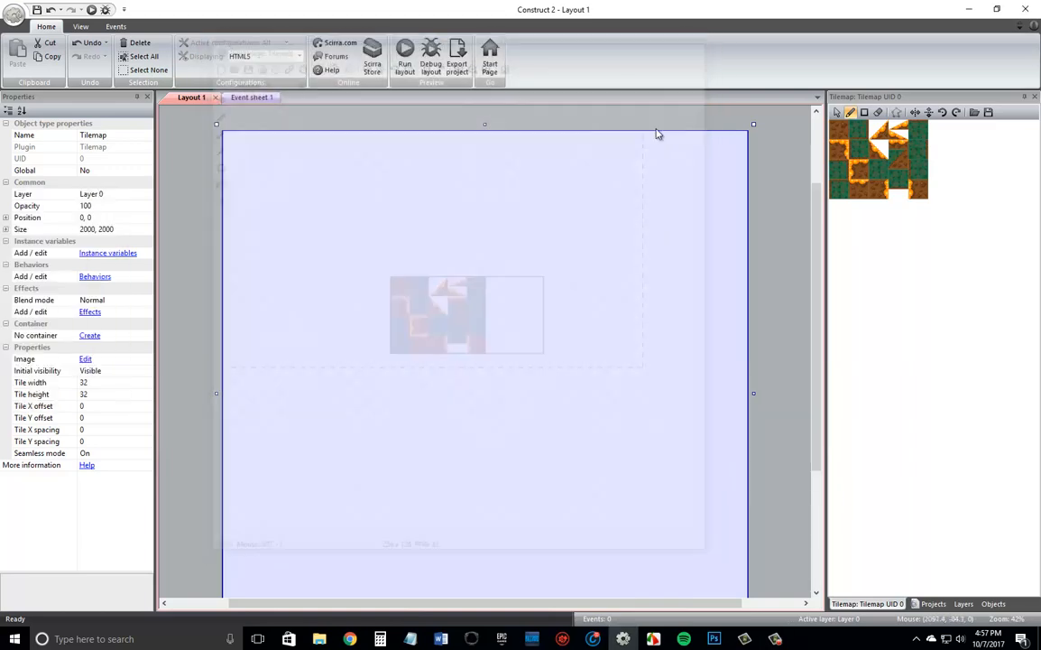
{"action": "double_click", "coordinate": [550, 347]}
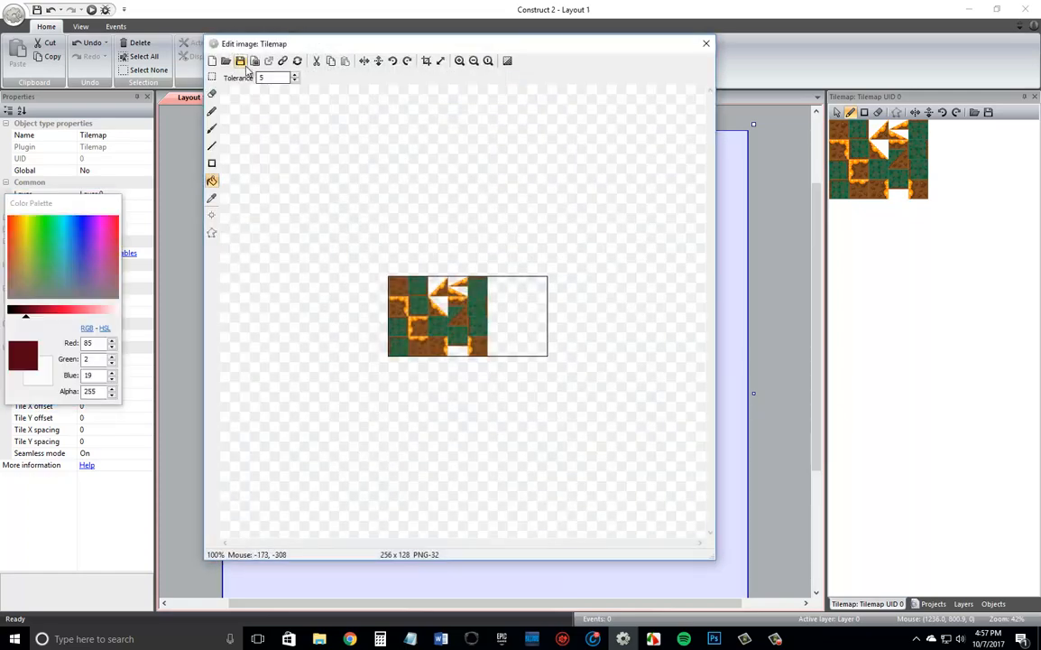
{"action": "left_click", "coordinate": [225, 61]}
{"action": "scroll", "coordinate": [641, 258], "scroll_direction": "down", "scroll_amount": 5}
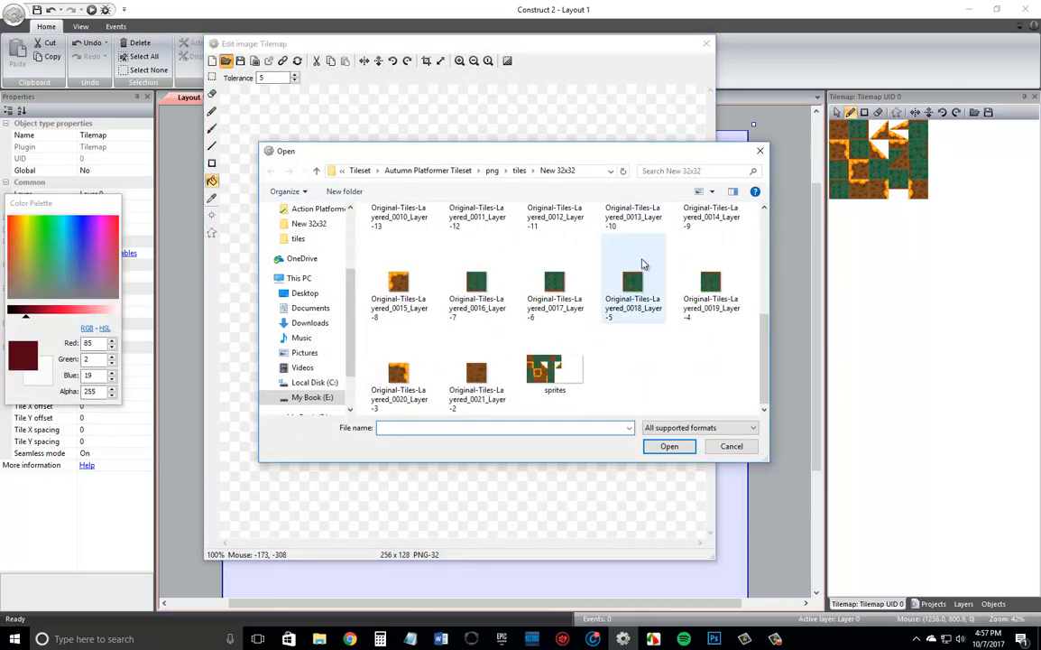
{"action": "double_click", "coordinate": [545, 370]}
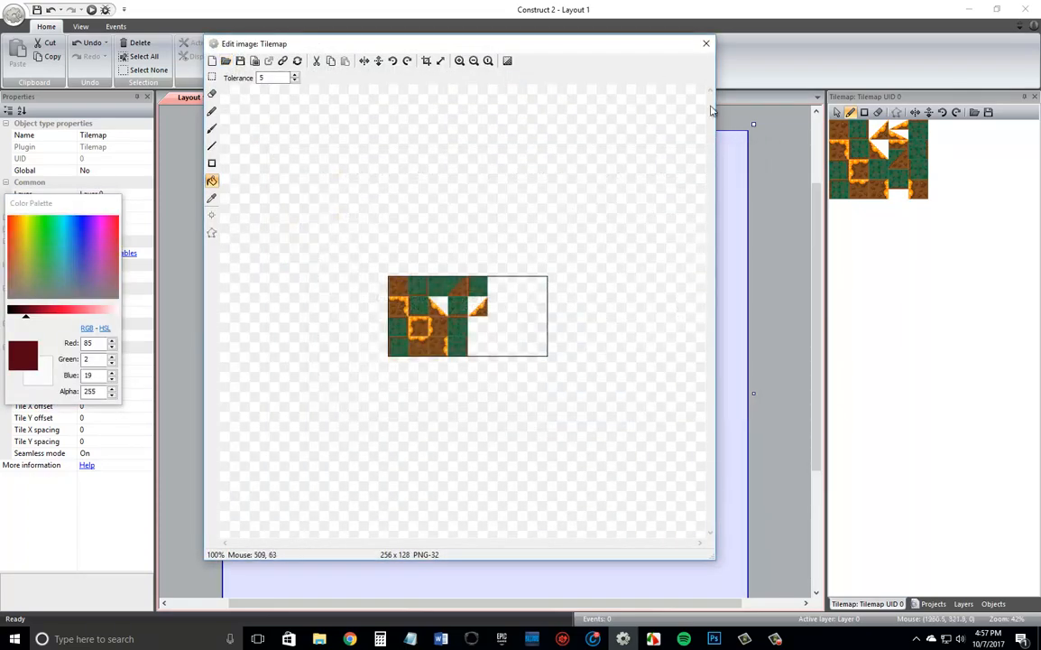
{"action": "left_click", "coordinate": [707, 44]}
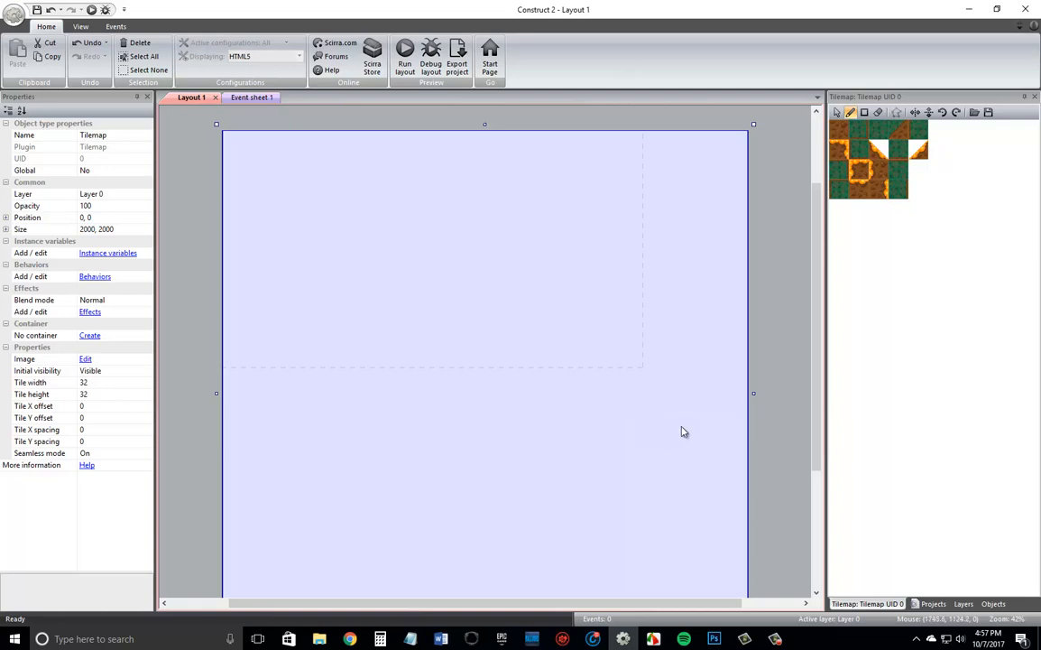
Paint an 11-tile floor row with the orange-topped dirt tile, starting one tile in from the layout's left edge, just above the dashed window boundary.
{"action": "left_click", "coordinate": [787, 305]}
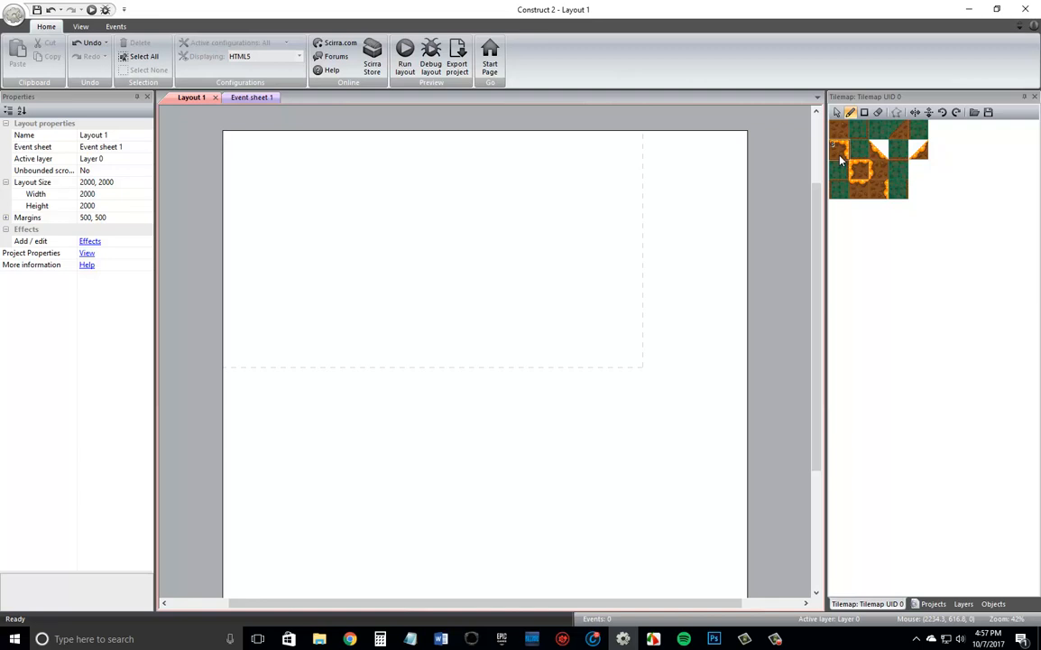
{"action": "left_click", "coordinate": [887, 197]}
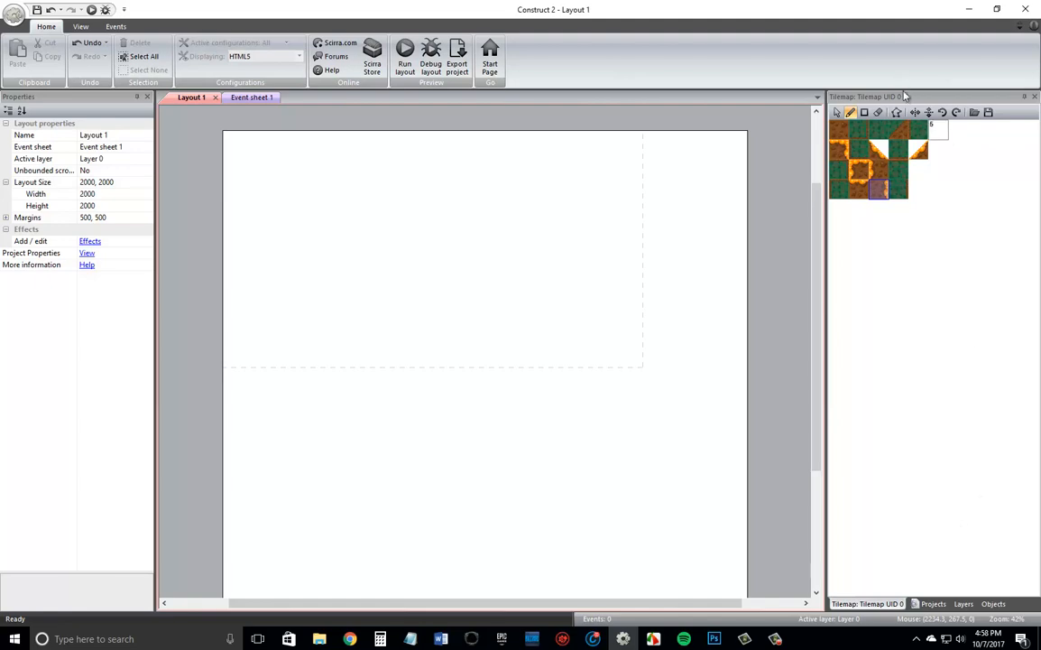
{"action": "left_click", "coordinate": [80, 26]}
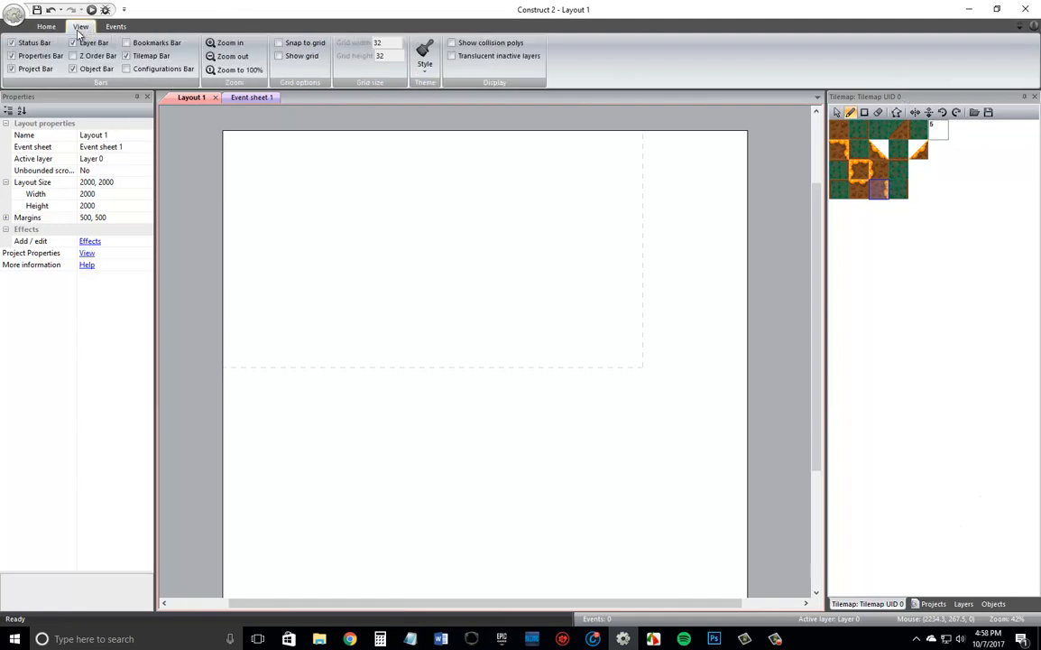
{"action": "left_click", "coordinate": [47, 27]}
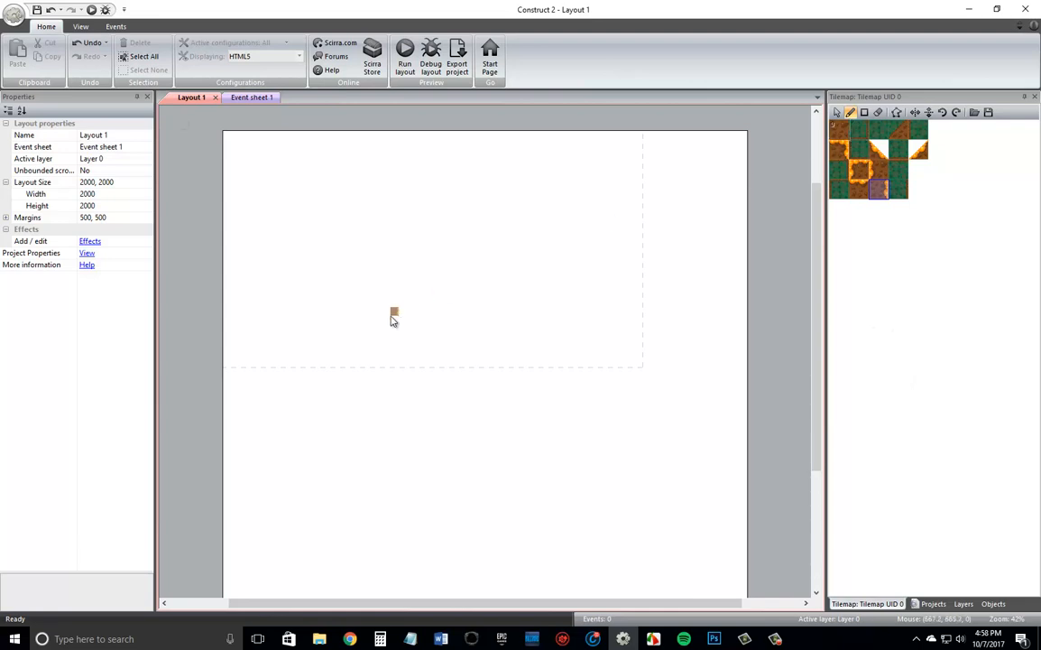
{"action": "scroll", "coordinate": [351, 336], "scroll_direction": "up", "scroll_amount": 2, "text": "ctrl"}
{"action": "scroll", "coordinate": [240, 346], "scroll_direction": "up", "scroll_amount": 2, "text": "ctrl"}
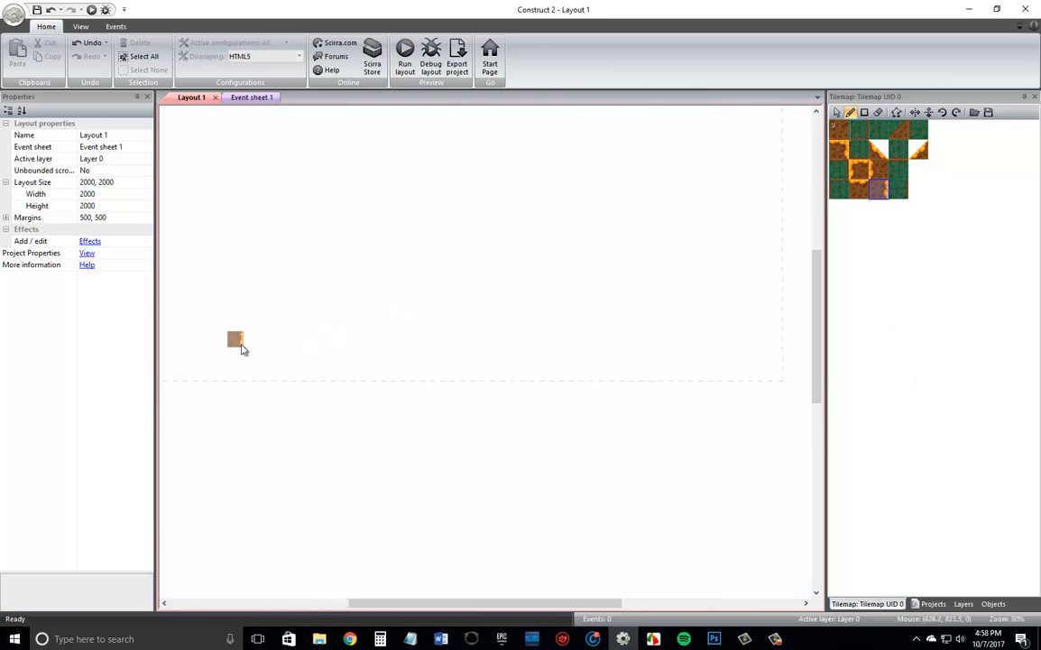
{"action": "left_click_drag", "start_coordinate": [460, 603], "coordinate": [383, 603]}
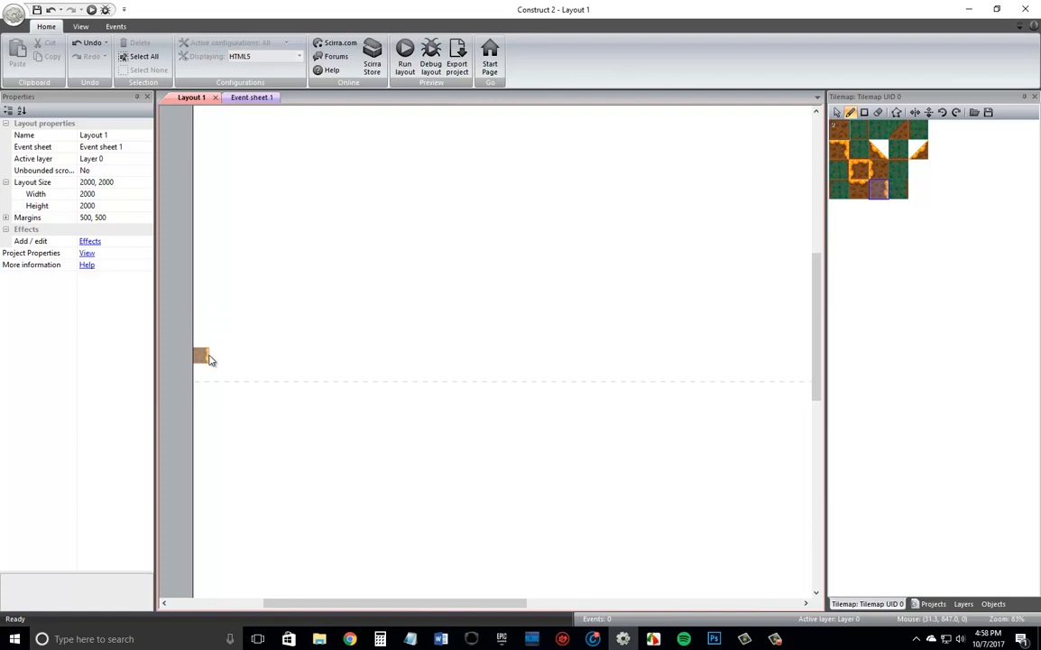
{"action": "left_click", "coordinate": [856, 193]}
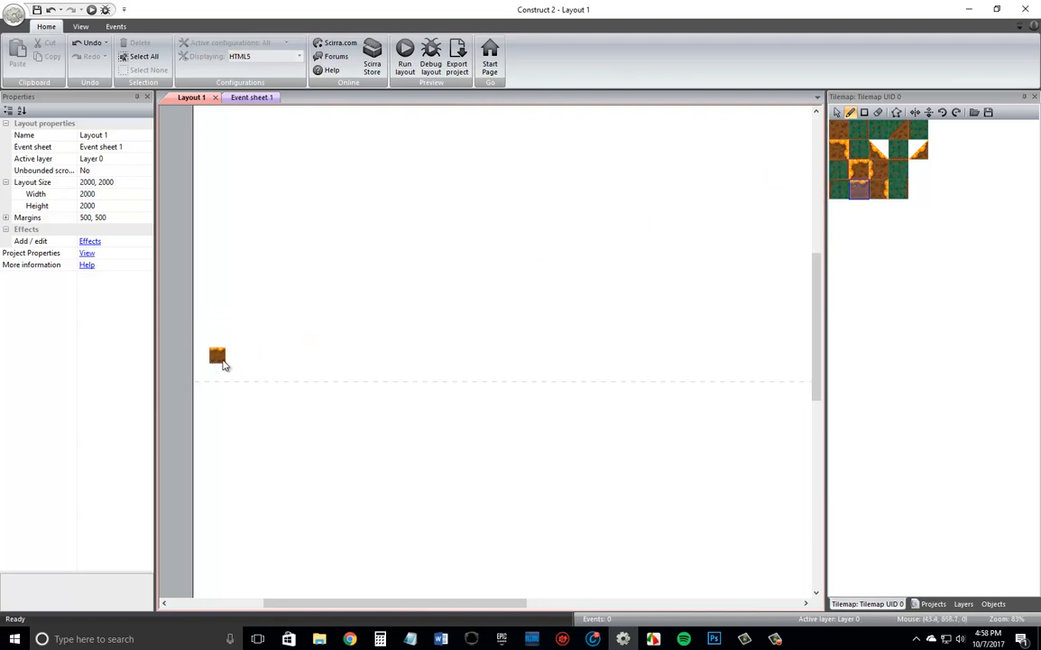
{"action": "left_click_drag", "start_coordinate": [225, 363], "coordinate": [388, 359]}
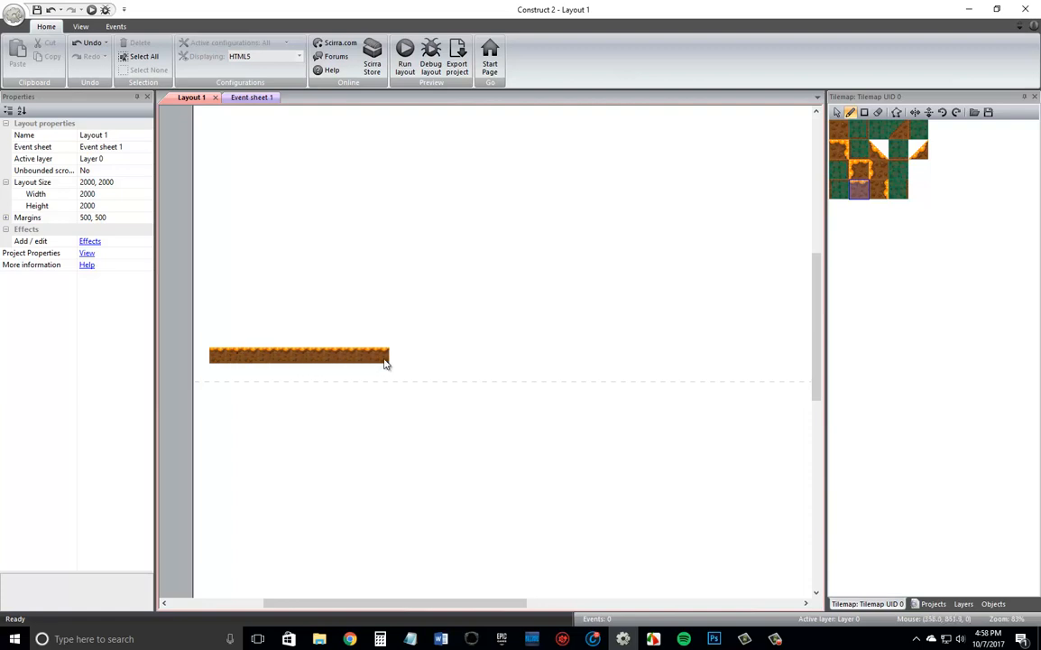
Paint an 11-tile wall of right-edged dirt tiles along the layout's left edge and fill its corner with the floor using a plain dirt tile.
{"action": "left_click", "coordinate": [879, 189]}
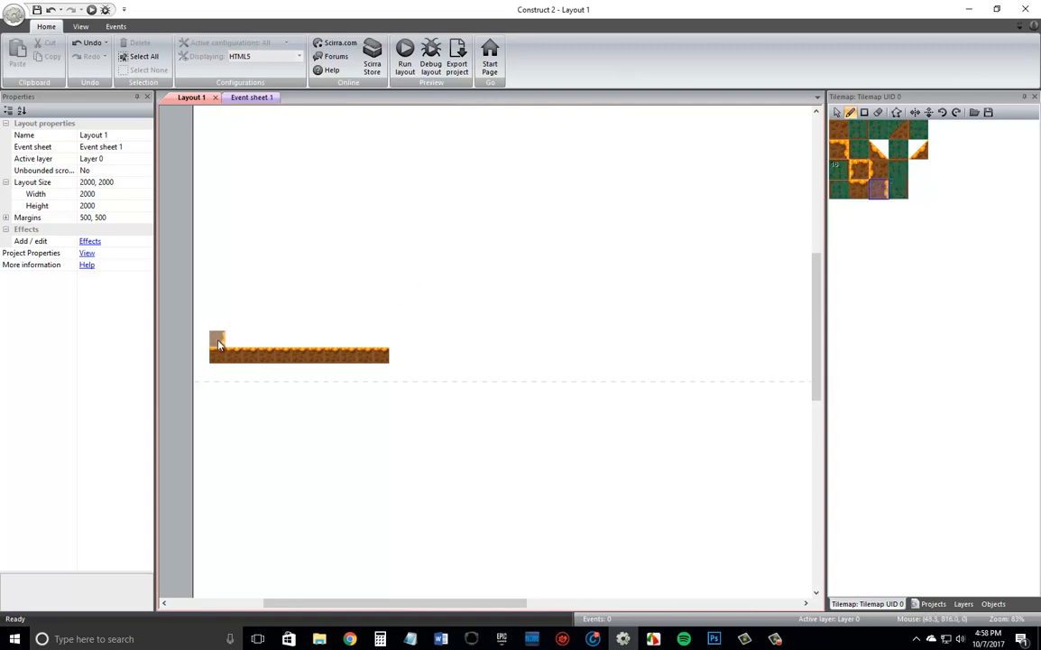
{"action": "mouse_move", "coordinate": [201, 340]}
{"action": "left_mouse_down"}
{"action": "mouse_move", "coordinate": [202, 175]}
{"action": "mouse_move", "coordinate": [211, 180]}
{"action": "left_mouse_up"}
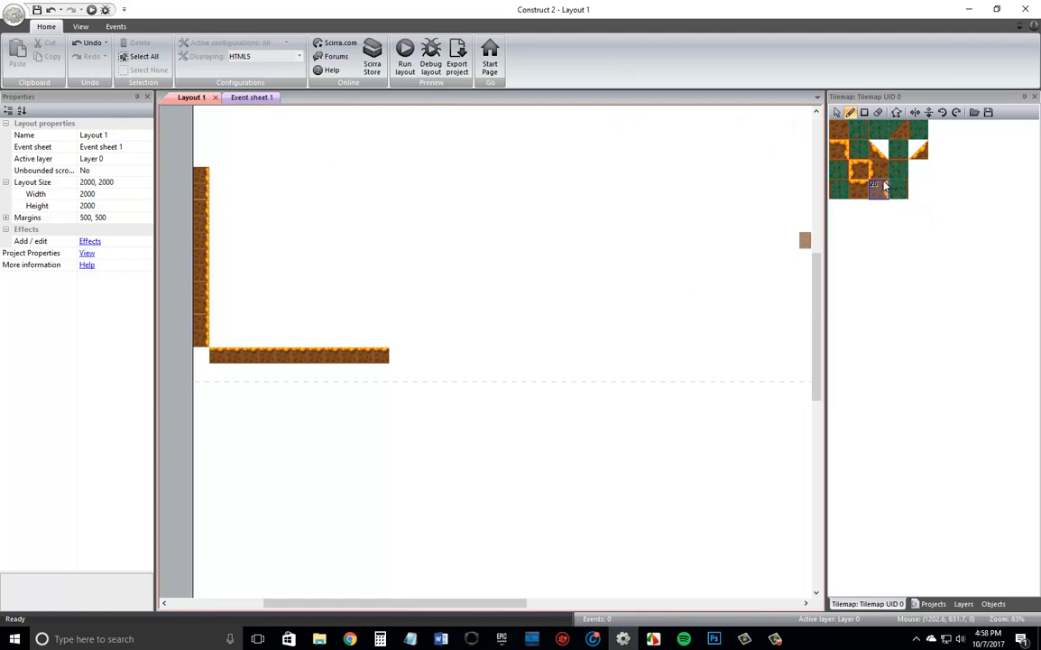
{"action": "left_click", "coordinate": [839, 129]}
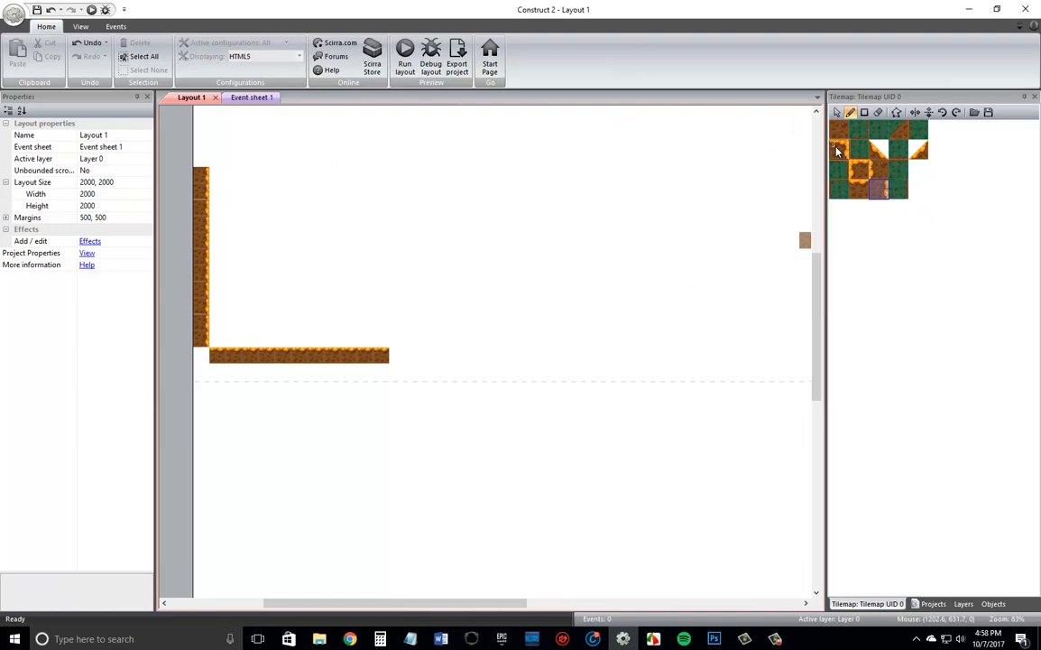
{"action": "left_click", "coordinate": [203, 356]}
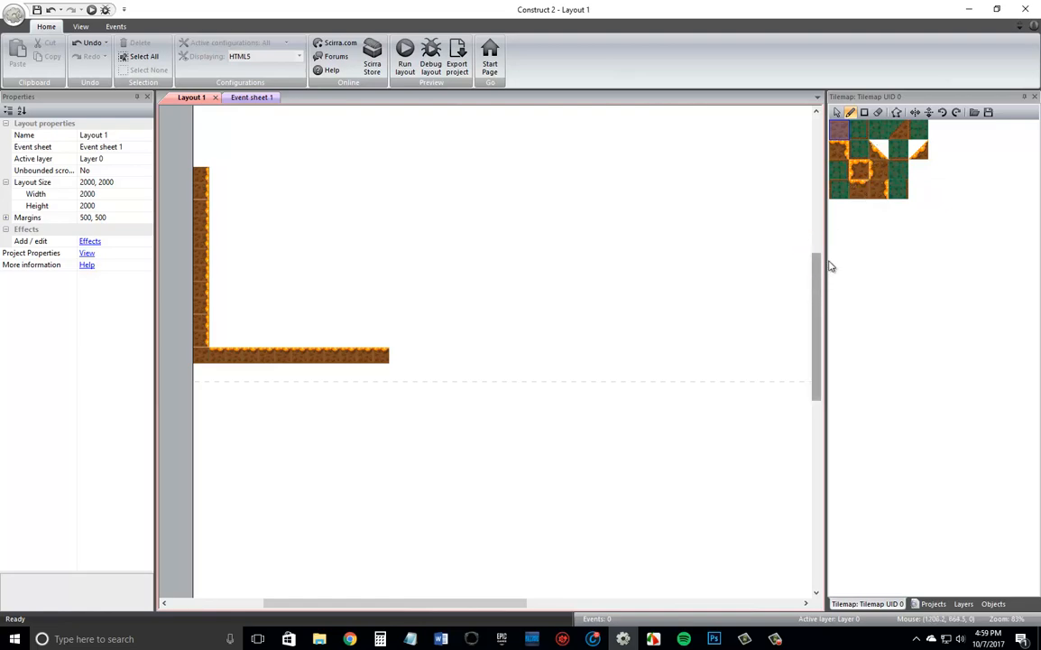
Place two vertically flipped corner tiles stepping diagonally up and right from the top of the left wall.
{"action": "left_click_drag", "start_coordinate": [819, 262], "coordinate": [830, 232]}
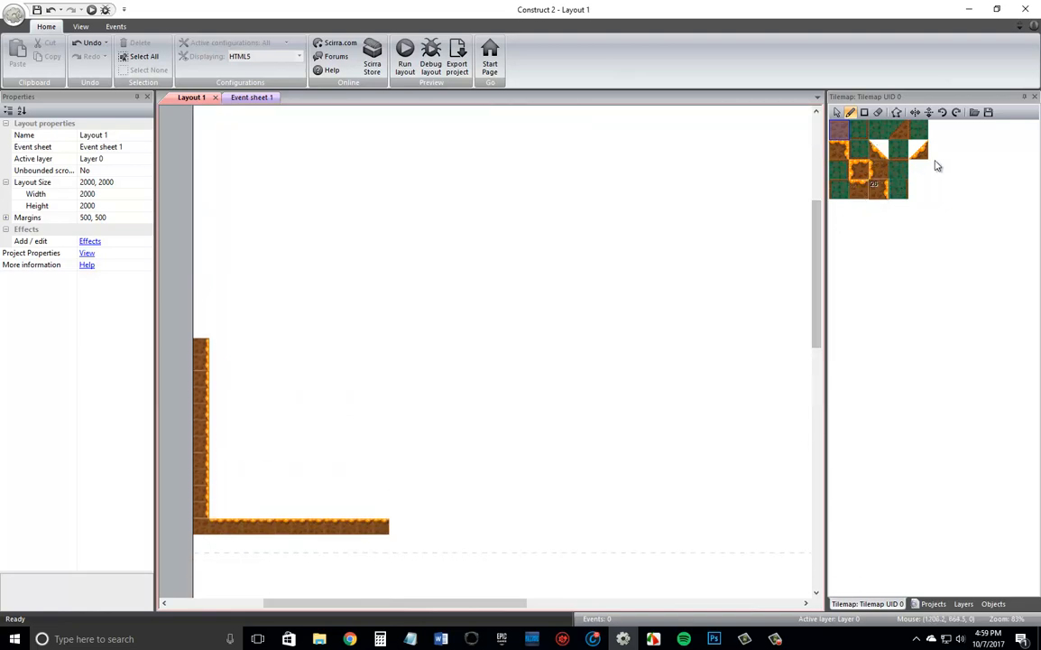
{"action": "left_click", "coordinate": [866, 190]}
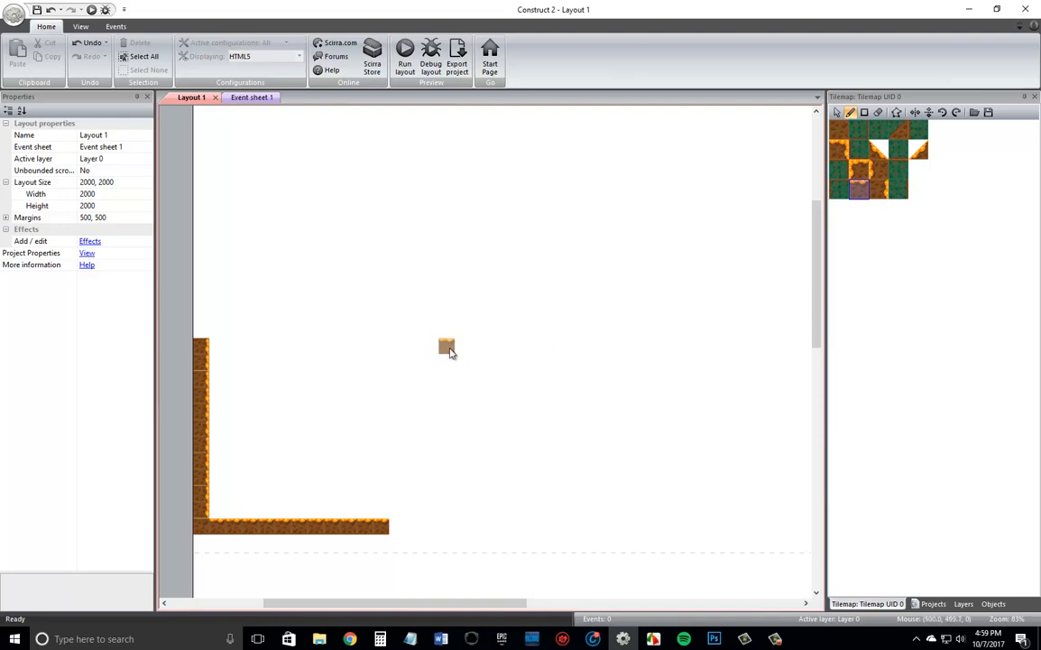
{"action": "left_click", "coordinate": [930, 115]}
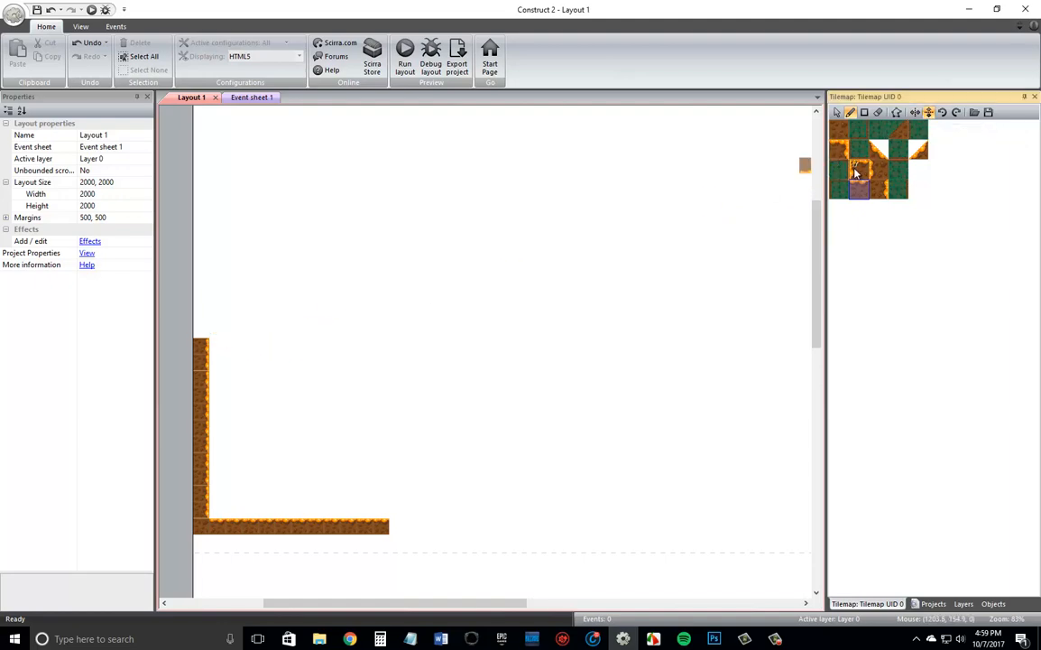
{"action": "left_click", "coordinate": [838, 149]}
{"action": "left_click", "coordinate": [221, 336]}
{"action": "left_click", "coordinate": [237, 322]}
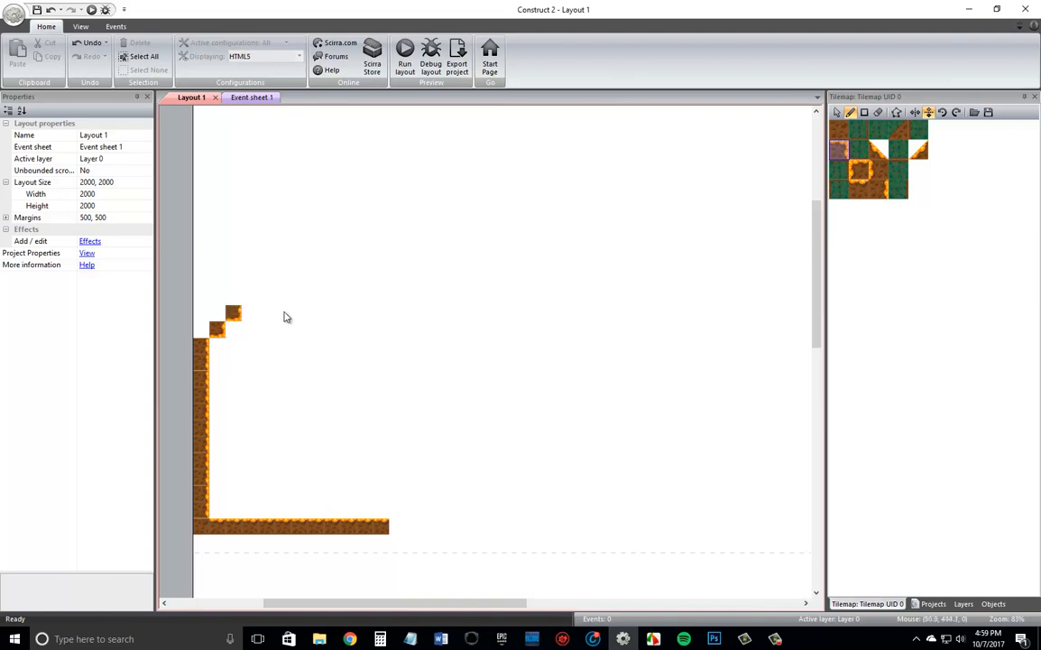
Paint a nine-tile ceiling row with the vertically flipped orange-topped tile, starting diagonally above the upper corner tile.
{"action": "left_click", "coordinate": [859, 188]}
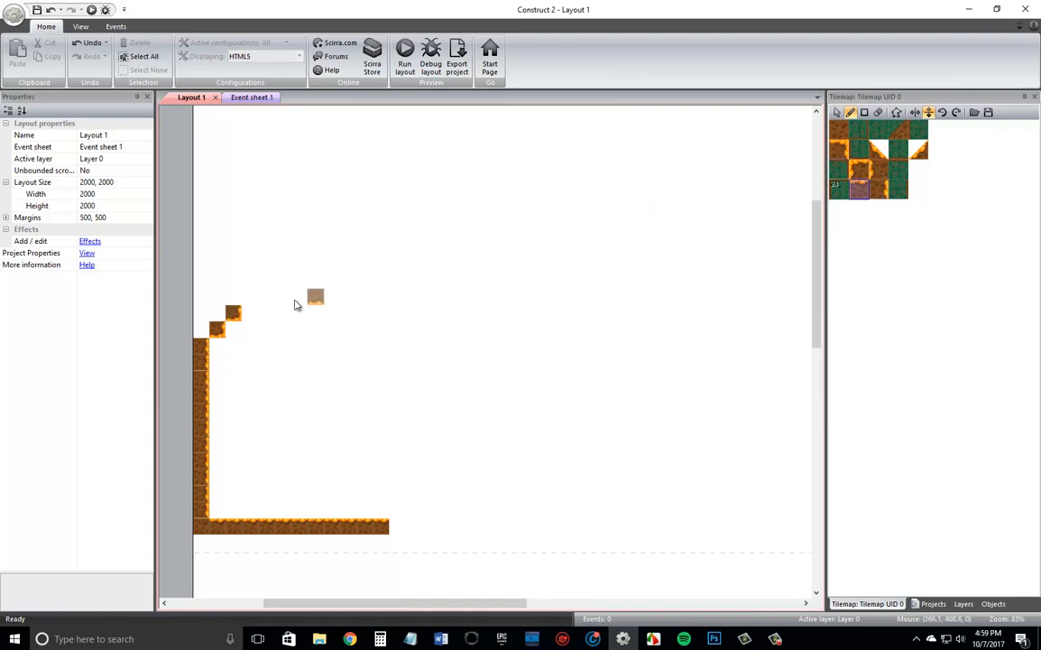
{"action": "left_click", "coordinate": [254, 303]}
{"action": "left_click_drag", "start_coordinate": [254, 303], "coordinate": [388, 302]}
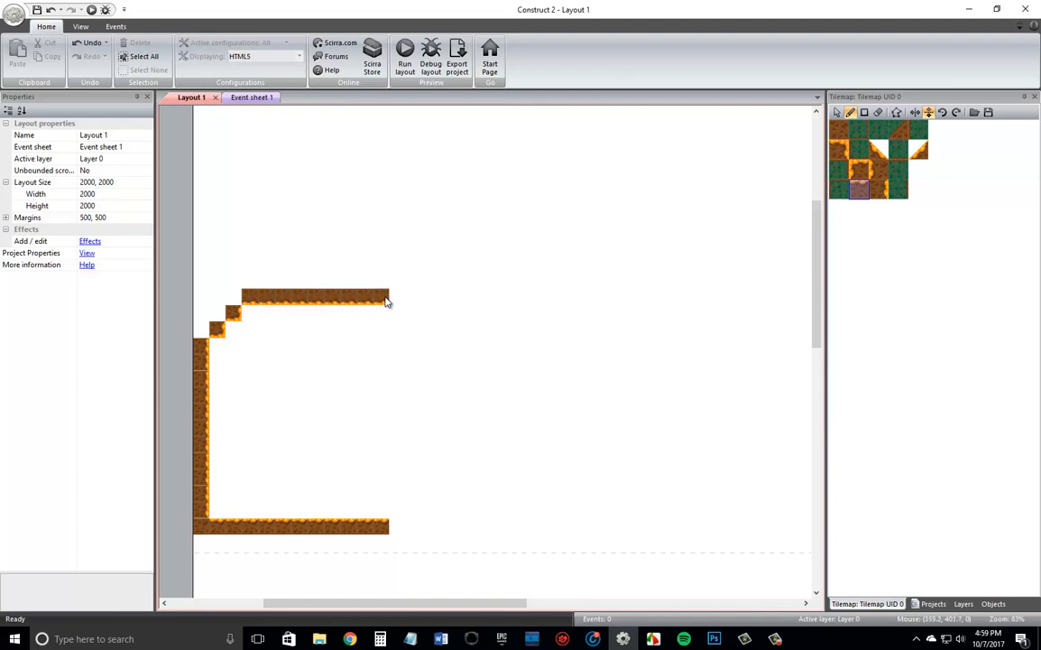
Paint four unflipped left-edged dirt tiles downward from the right end of the ceiling.
{"action": "left_click", "coordinate": [881, 194]}
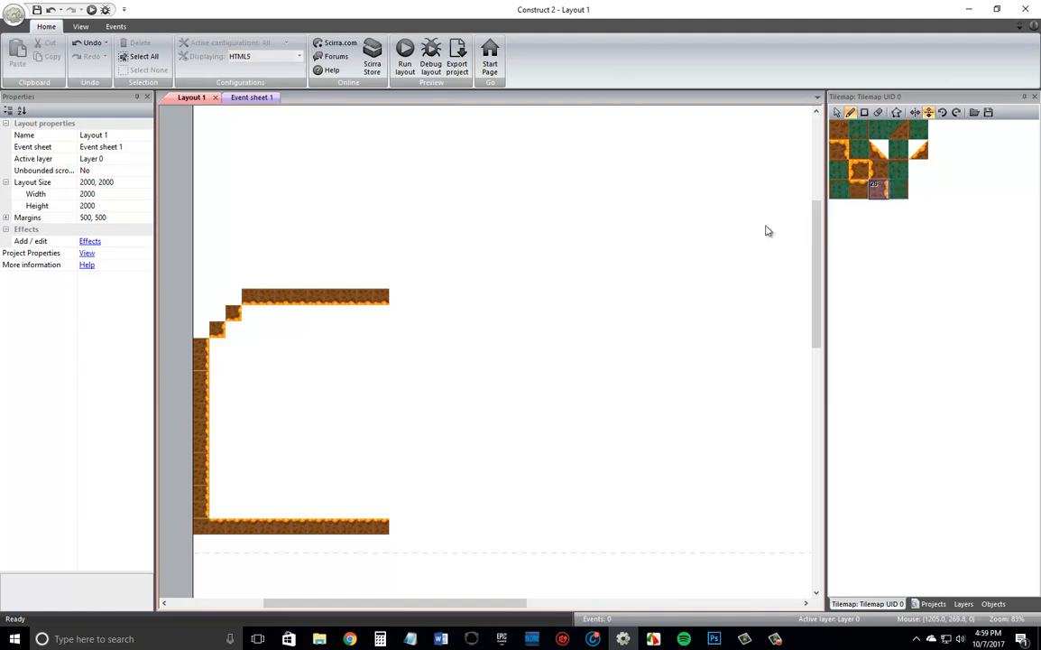
{"action": "left_click", "coordinate": [917, 116]}
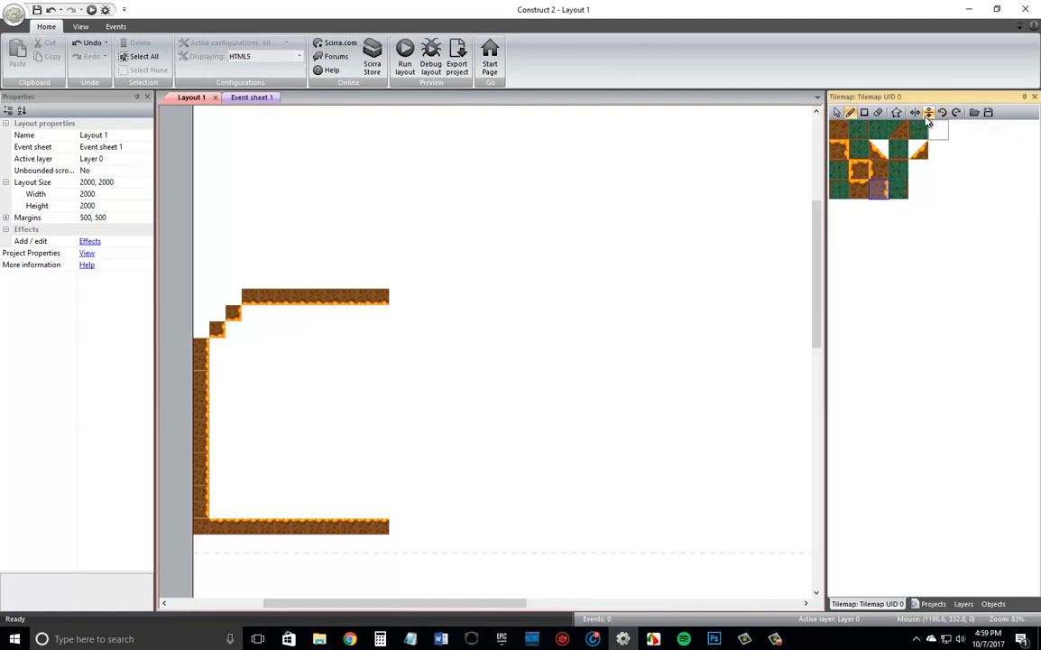
{"action": "left_click", "coordinate": [877, 169]}
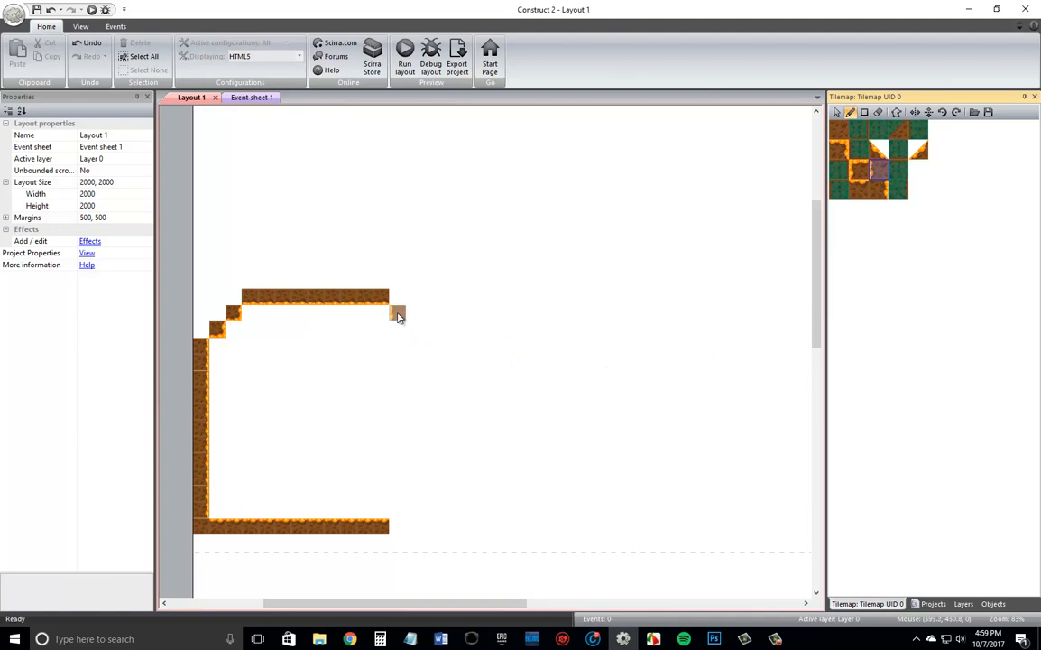
{"action": "left_click", "coordinate": [398, 313]}
{"action": "left_click_drag", "start_coordinate": [398, 338], "coordinate": [399, 358]}
{"action": "left_click", "coordinate": [398, 362]}
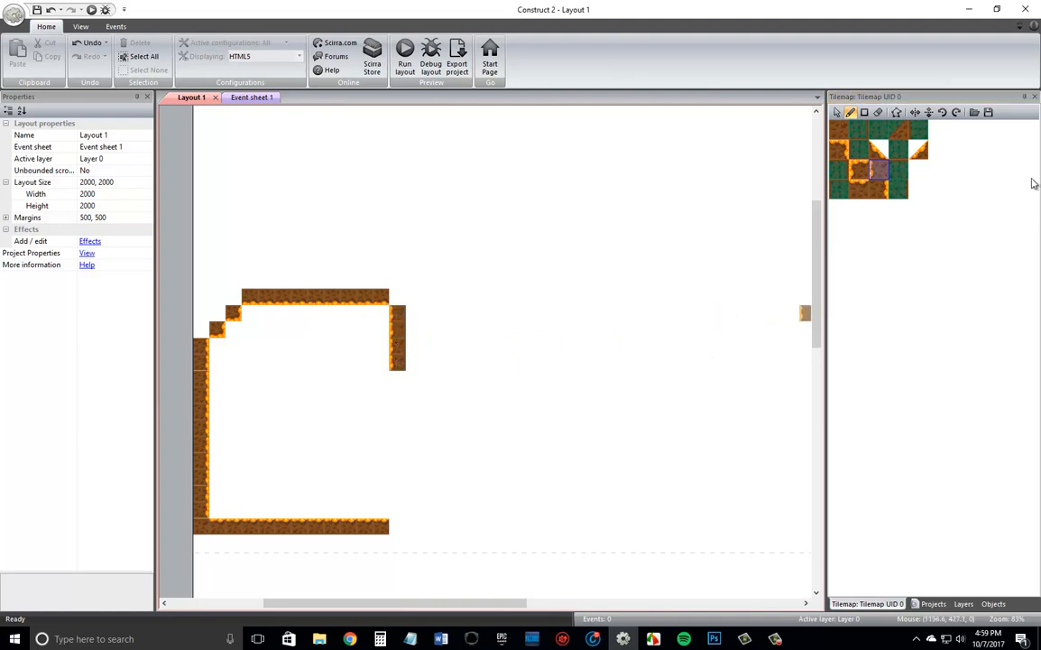
Cap the hanging wall with a vertically flipped corner tile and paint a four-tile lower ceiling row to its right.
{"action": "left_click", "coordinate": [857, 176]}
{"action": "left_click", "coordinate": [929, 112]}
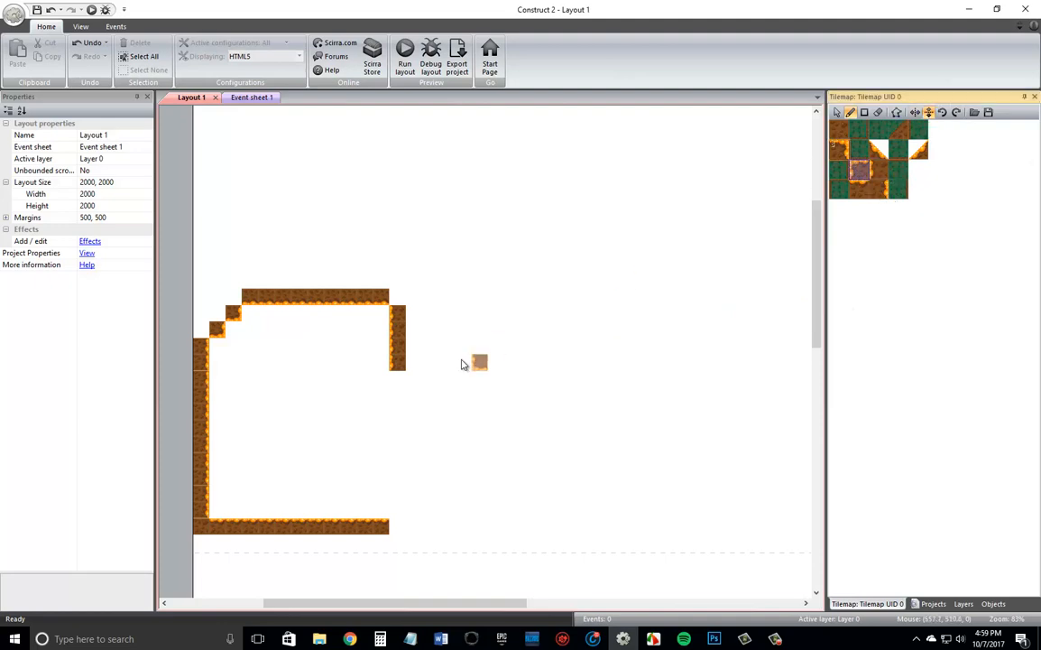
{"action": "left_click", "coordinate": [398, 378]}
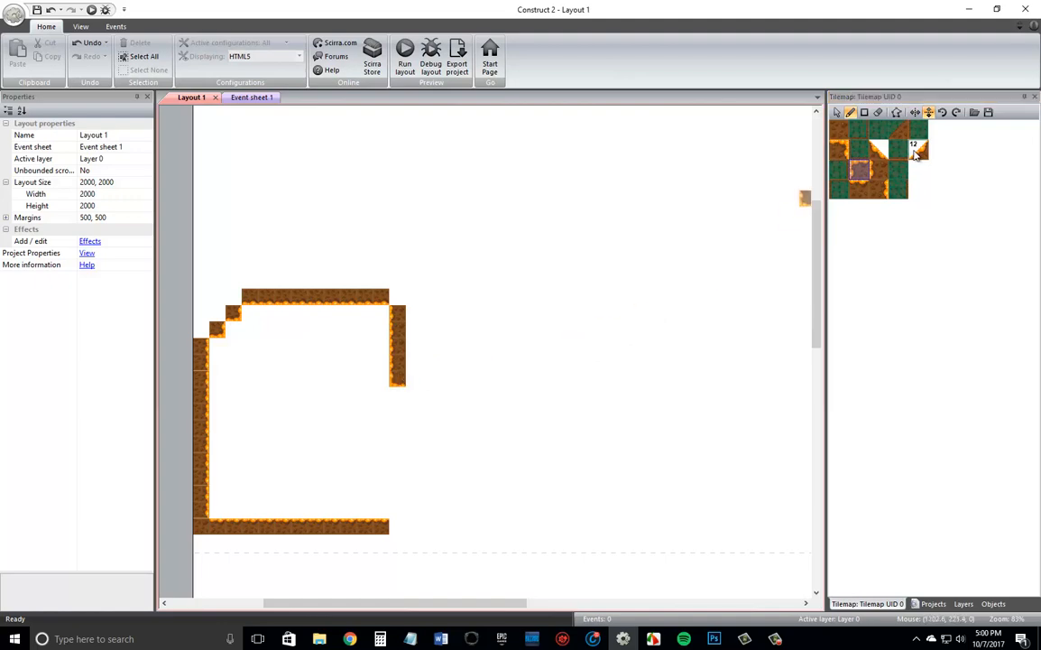
{"action": "left_click", "coordinate": [859, 188]}
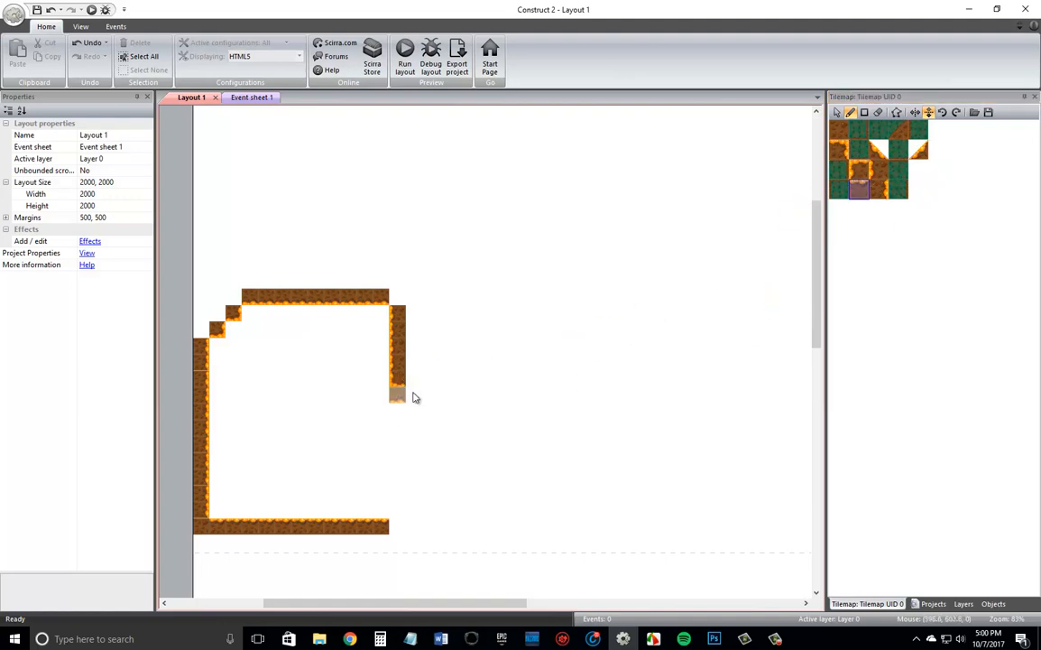
{"action": "left_click_drag", "start_coordinate": [420, 383], "coordinate": [469, 383]}
Step two flipped corner tiles diagonally down from the lower ceiling's end and paint three left-edged wall tiles below them.
{"action": "left_click", "coordinate": [859, 169]}
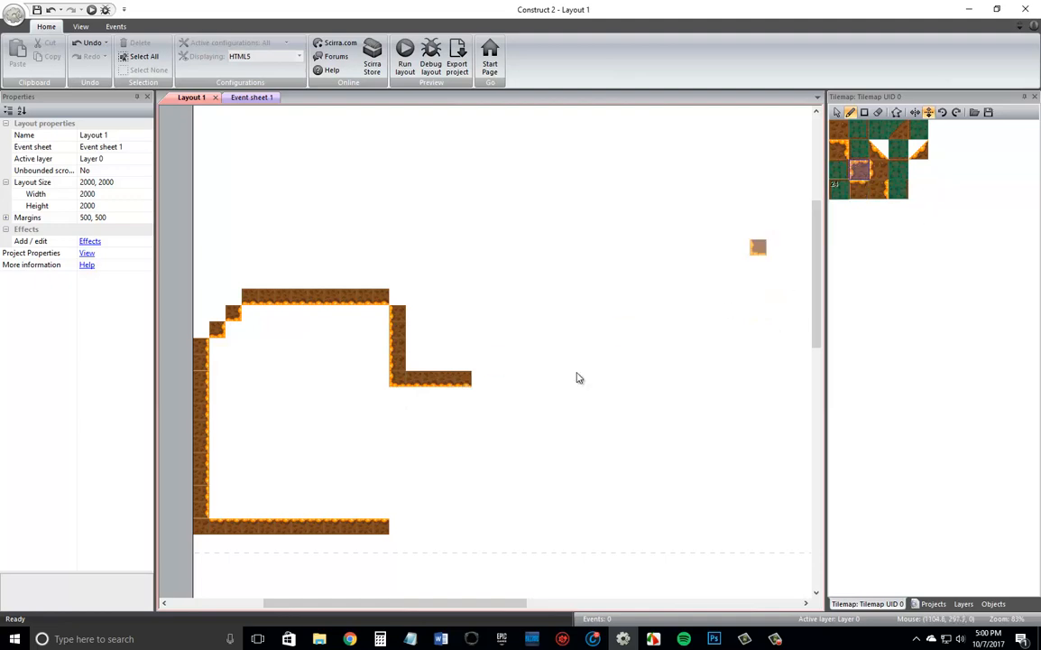
{"action": "left_click", "coordinate": [473, 396]}
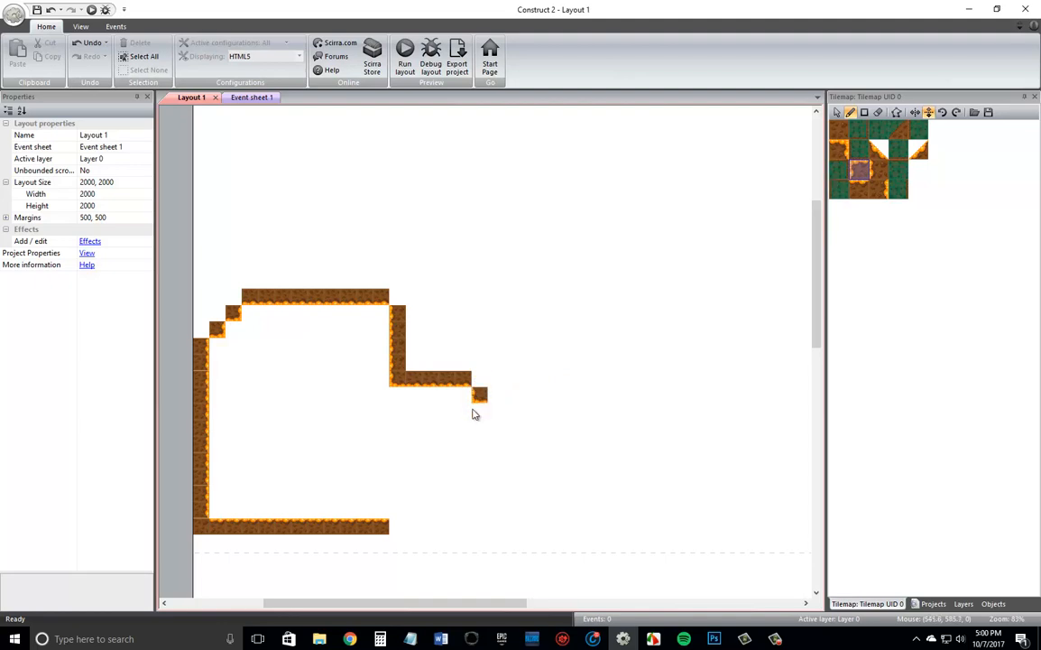
{"action": "left_click", "coordinate": [495, 410]}
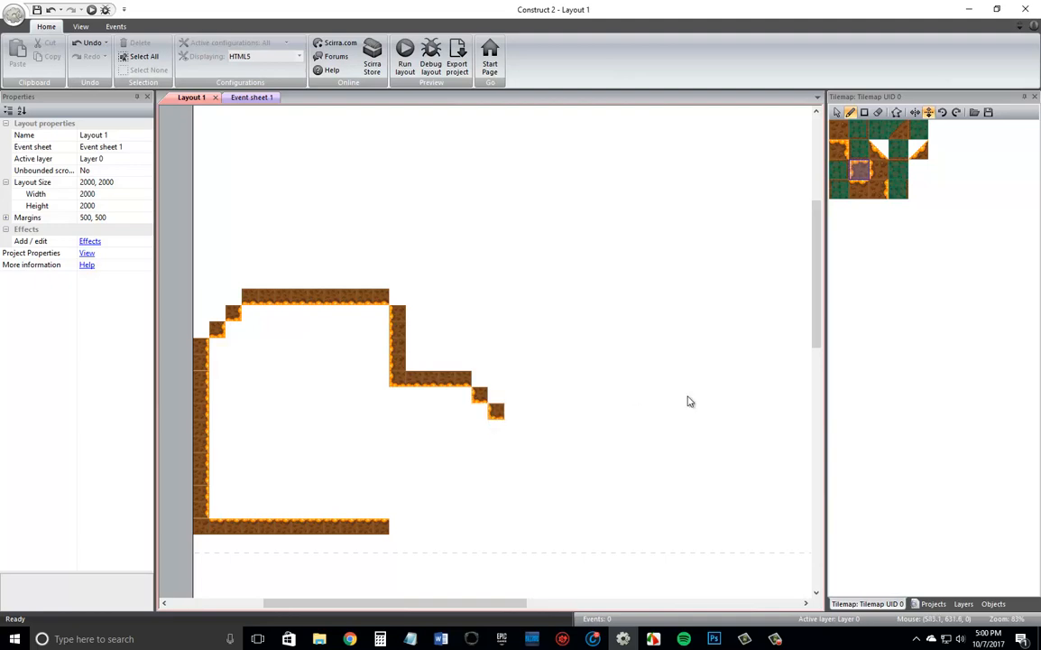
{"action": "left_click", "coordinate": [878, 172]}
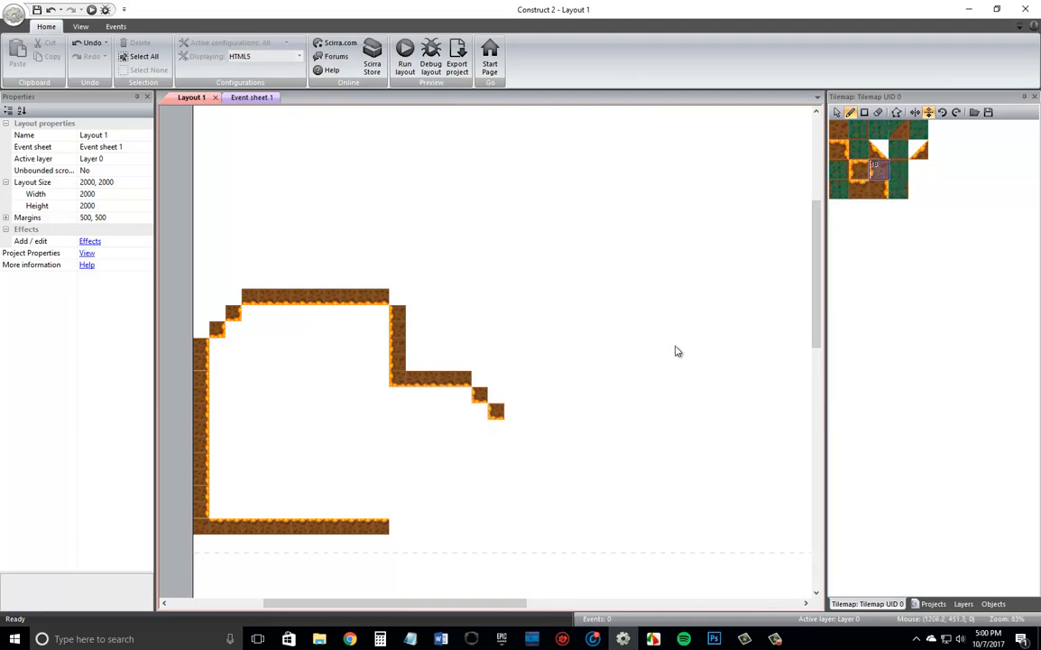
{"action": "left_click", "coordinate": [512, 431]}
{"action": "left_click", "coordinate": [512, 445]}
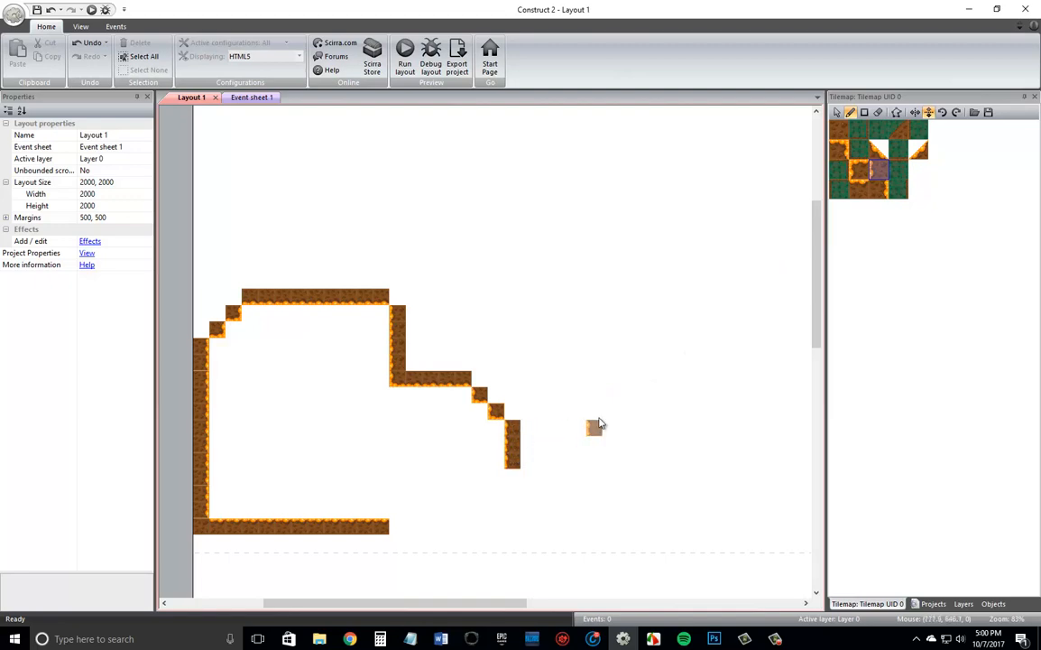
Thicken the outer side of the ceiling and its stepped corners with plain dirt tiles, and preview the layout.
{"action": "left_click", "coordinate": [839, 129]}
{"action": "left_click", "coordinate": [201, 329]}
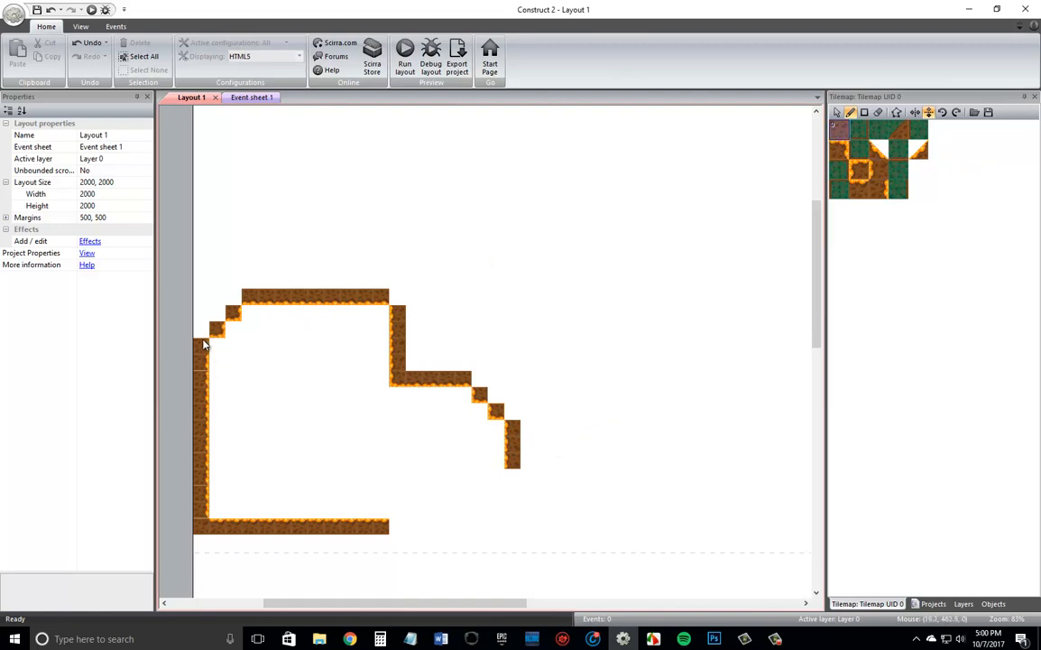
{"action": "mouse_move", "coordinate": [223, 310]}
{"action": "left_mouse_down"}
{"action": "mouse_move", "coordinate": [255, 279]}
{"action": "mouse_move", "coordinate": [400, 282]}
{"action": "mouse_move", "coordinate": [425, 291]}
{"action": "mouse_move", "coordinate": [419, 333]}
{"action": "mouse_move", "coordinate": [436, 364]}
{"action": "mouse_move", "coordinate": [485, 367]}
{"action": "mouse_move", "coordinate": [514, 410]}
{"action": "left_mouse_up"}
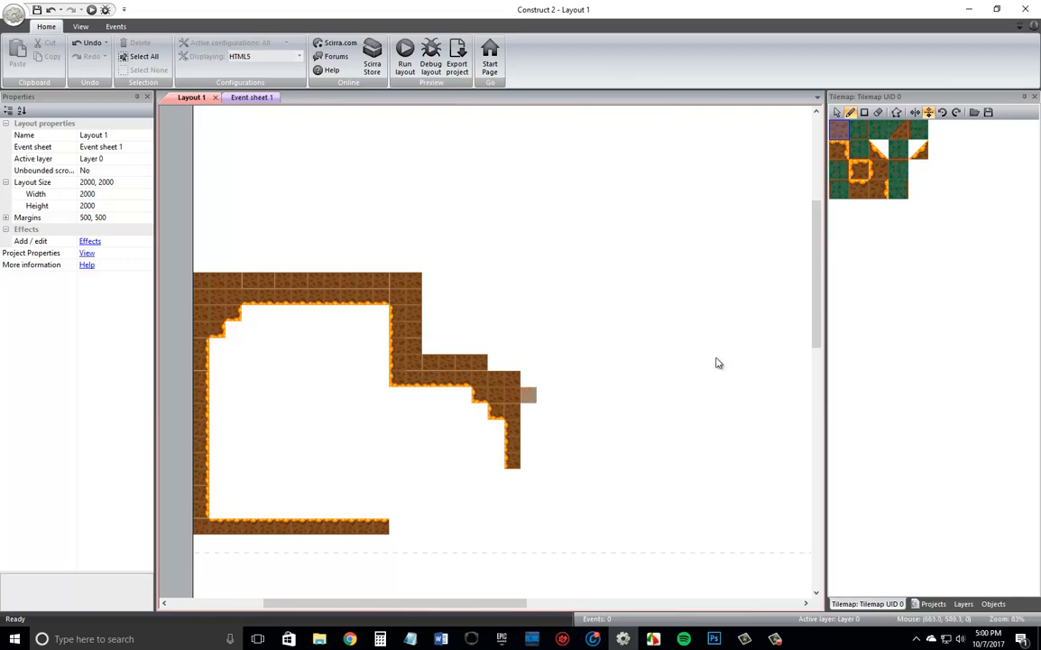
{"action": "left_click", "coordinate": [404, 65]}
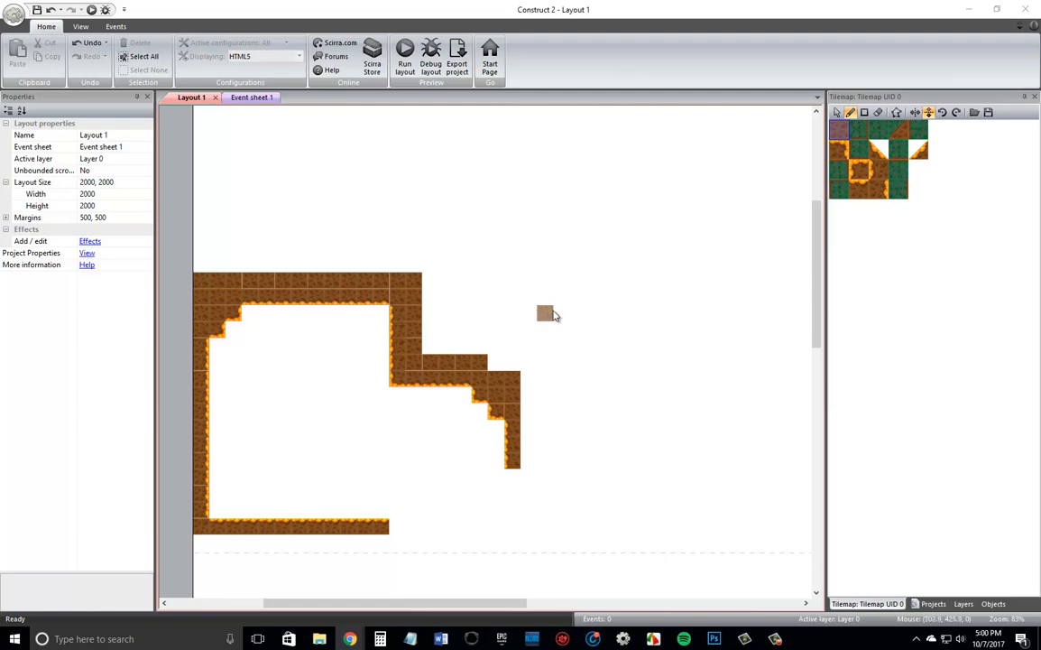
Extend the floor 17 tiles to the right with the unflipped orange-topped dirt tile.
{"action": "left_click", "coordinate": [859, 187]}
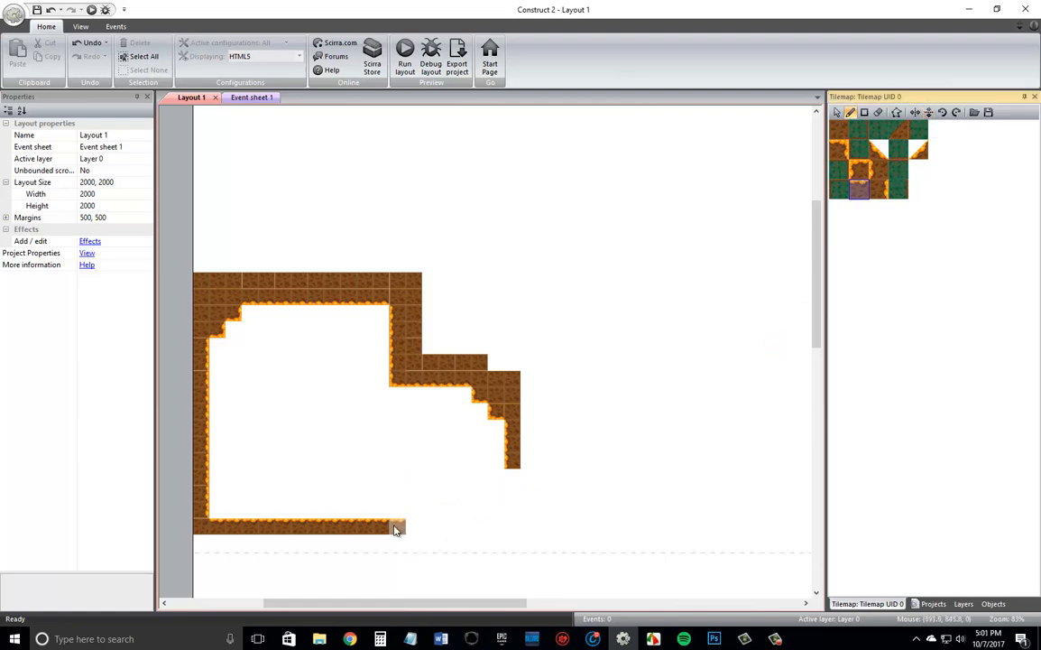
{"action": "mouse_move", "coordinate": [397, 528]}
{"action": "left_mouse_down"}
{"action": "mouse_move", "coordinate": [586, 536]}
{"action": "mouse_move", "coordinate": [676, 527]}
{"action": "left_mouse_up"}
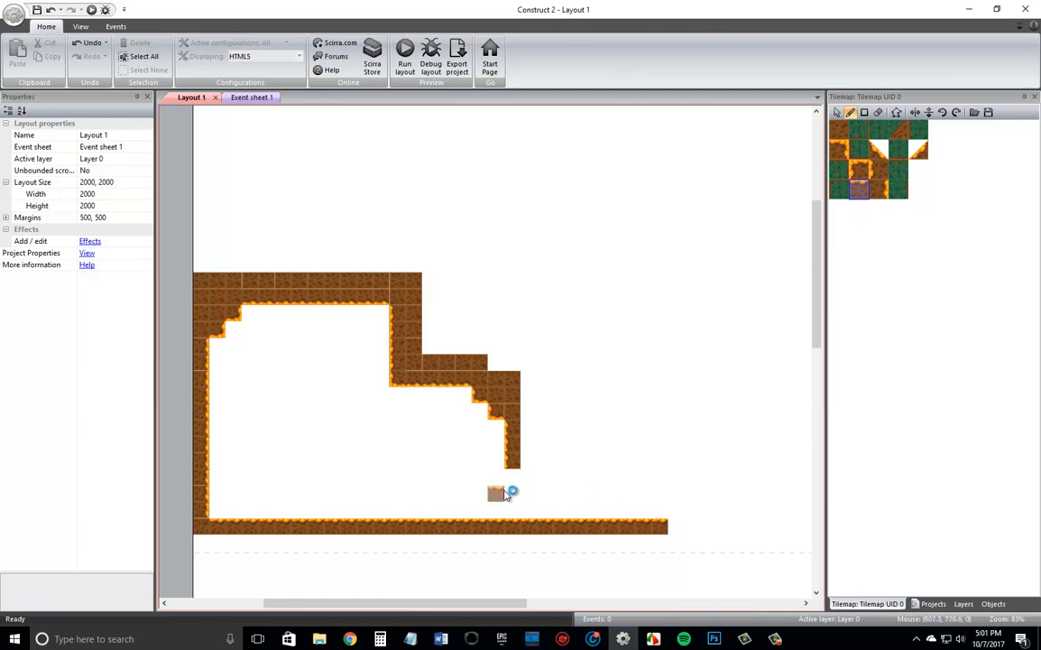
Paint the left side of a new floor block in the chamber with two left-edged tiles capped by an unflipped corner tile.
{"action": "left_click", "coordinate": [860, 177]}
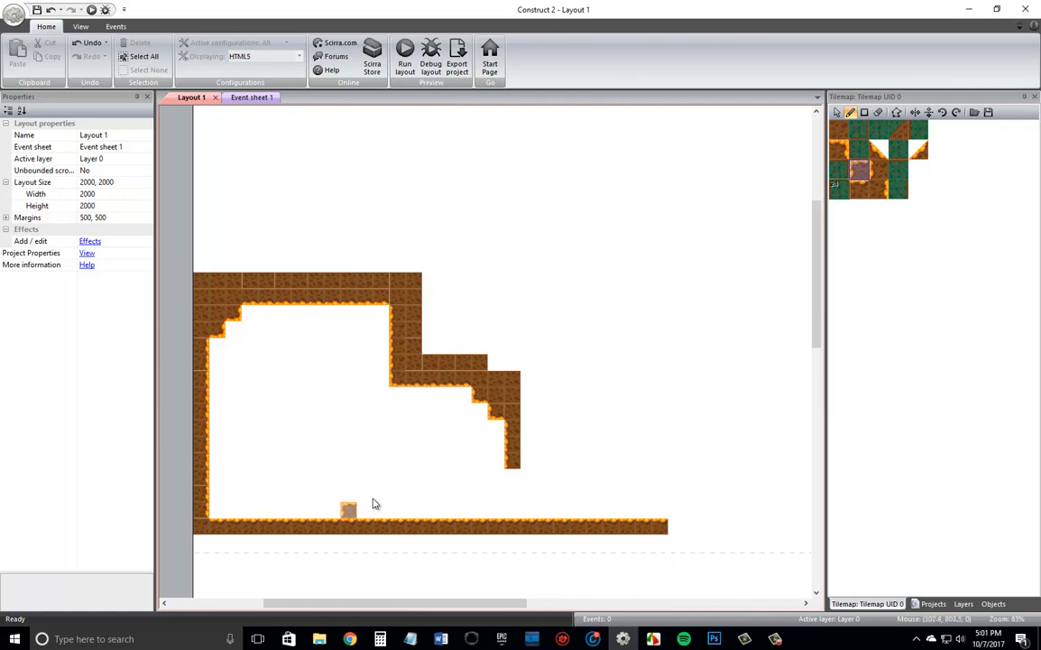
{"action": "left_click", "coordinate": [880, 179]}
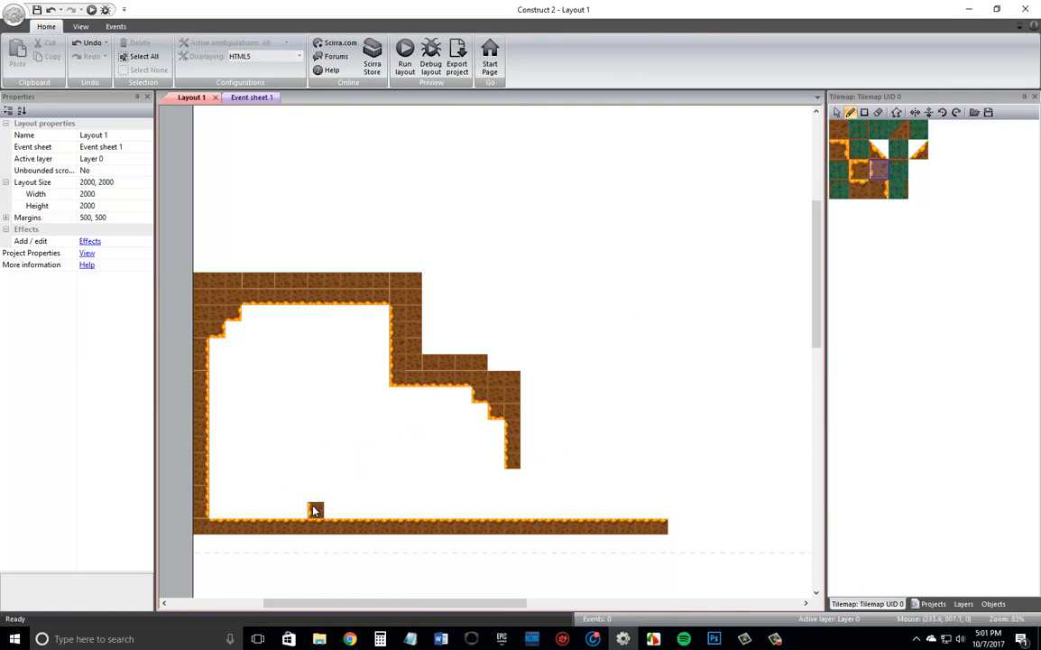
{"action": "left_click", "coordinate": [860, 171]}
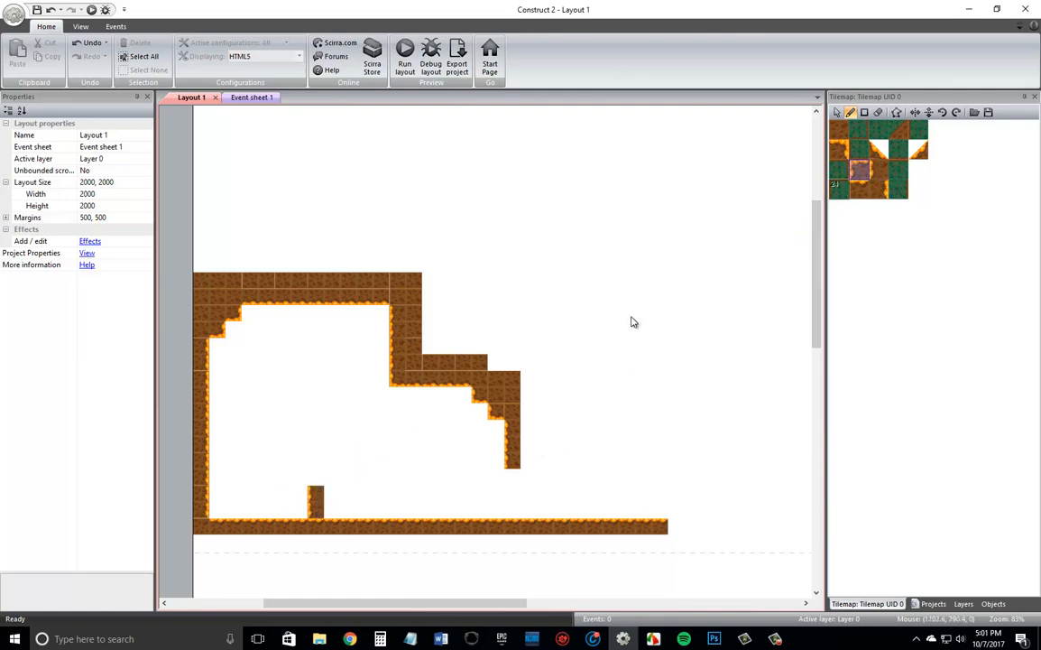
{"action": "left_click", "coordinate": [316, 486]}
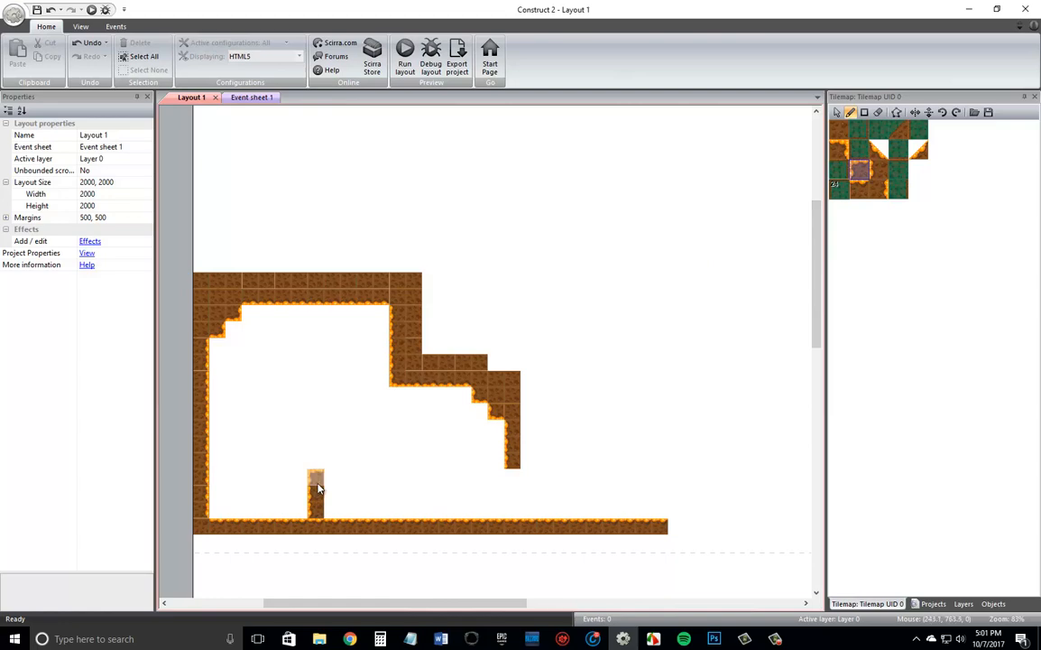
Extend the block's top to five tiles wide with orange-topped tiles, ending in a right corner tile.
{"action": "left_click", "coordinate": [858, 189]}
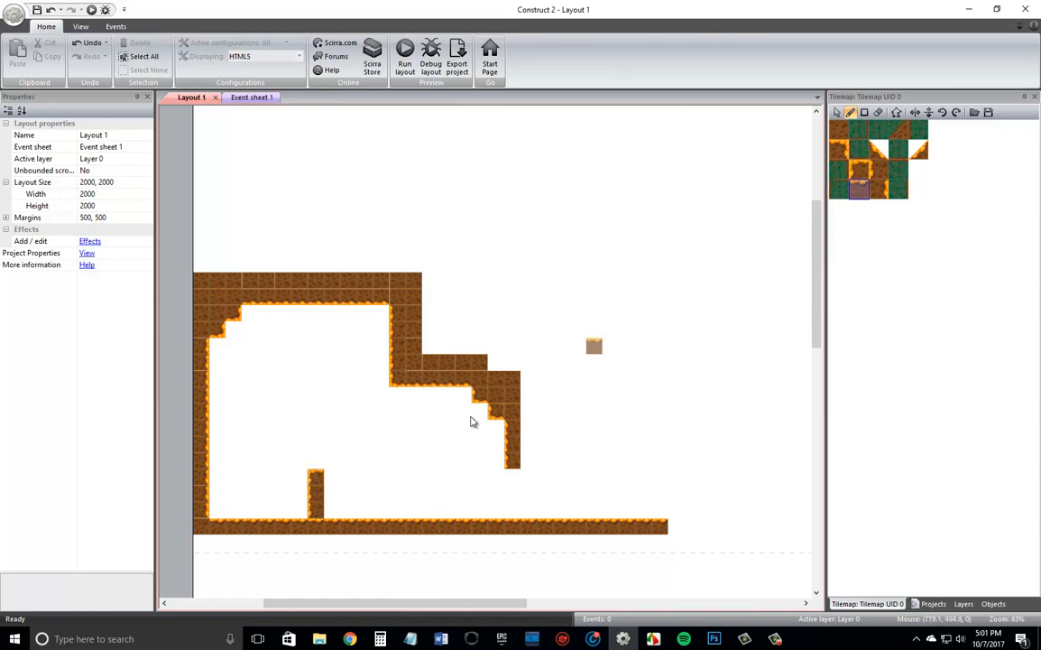
{"action": "left_click", "coordinate": [332, 479]}
{"action": "left_click", "coordinate": [363, 477]}
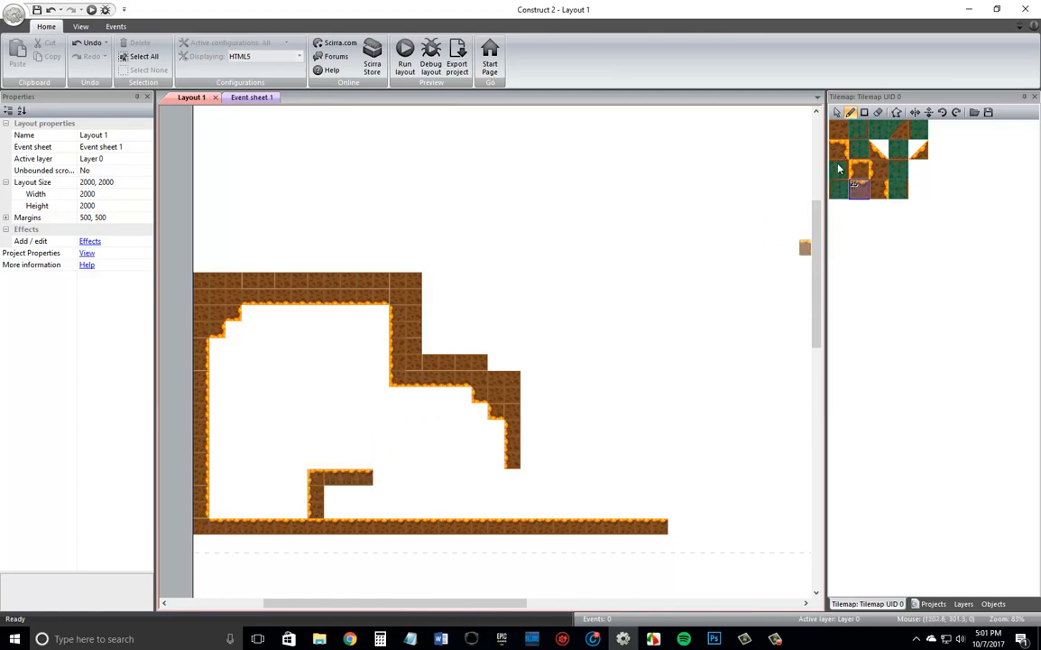
{"action": "left_click", "coordinate": [383, 479]}
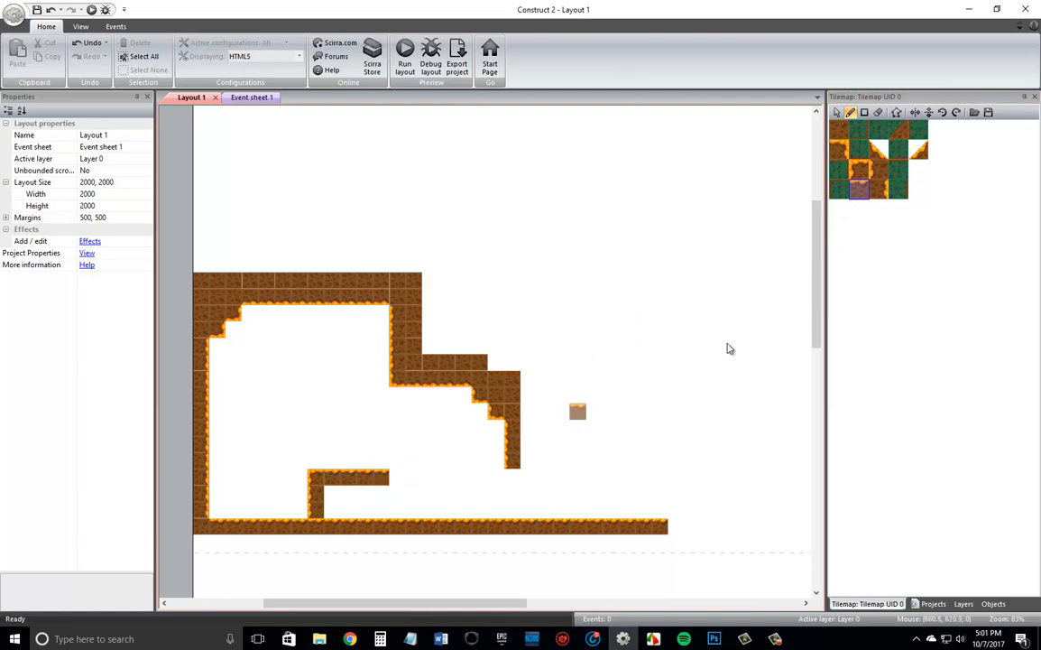
Close the block's right side with two right-edged tiles and fill its interior with plain dirt.
{"action": "left_click", "coordinate": [881, 188]}
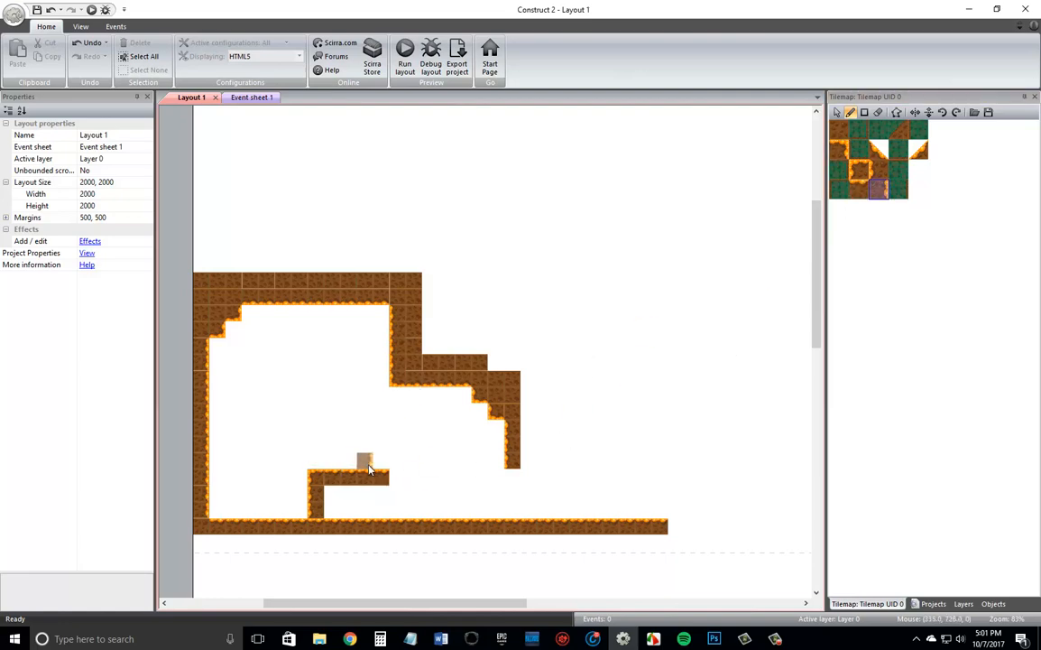
{"action": "left_click_drag", "start_coordinate": [381, 496], "coordinate": [383, 516]}
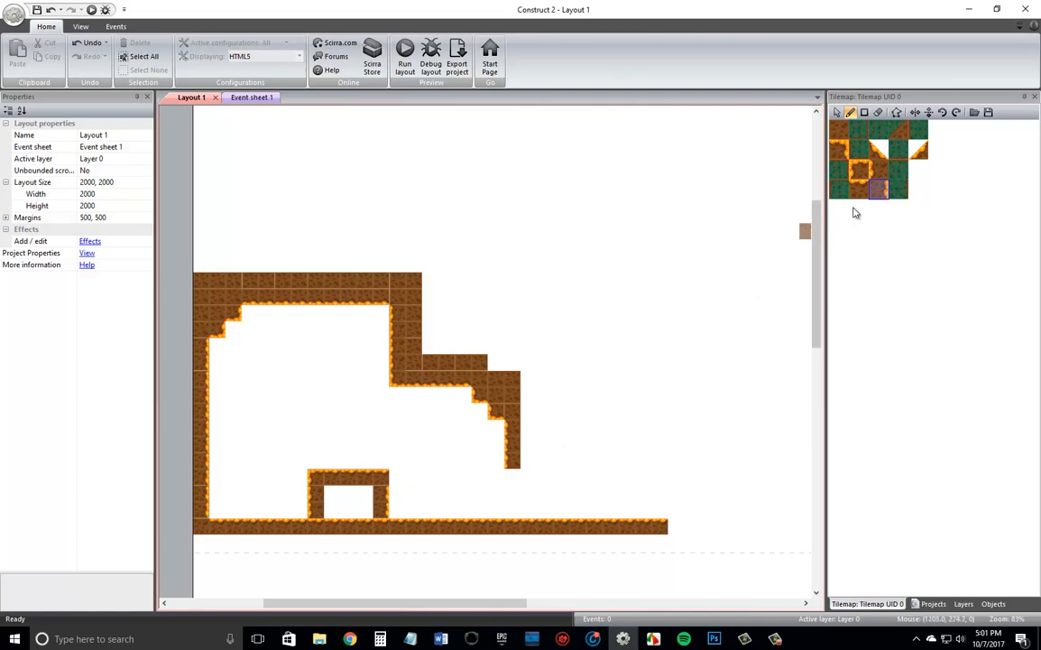
{"action": "left_click", "coordinate": [843, 135]}
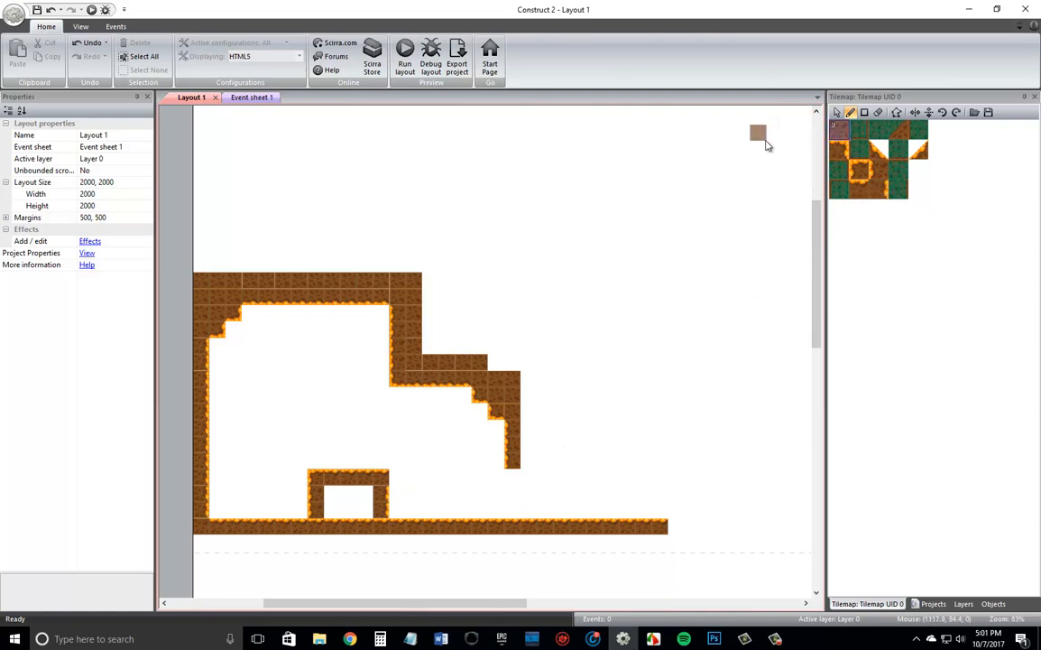
{"action": "left_click_drag", "start_coordinate": [315, 492], "coordinate": [362, 502]}
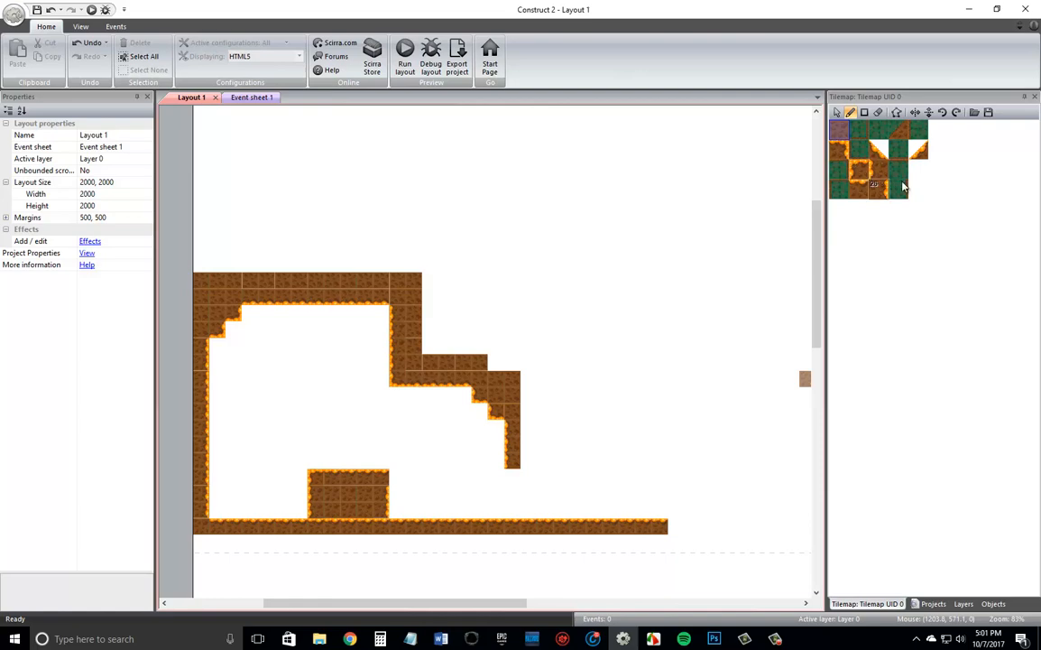
Start a second, two-tile-high floor block below the hanging wall with a left-edged tile capped by a left corner tile.
{"action": "left_click", "coordinate": [839, 149]}
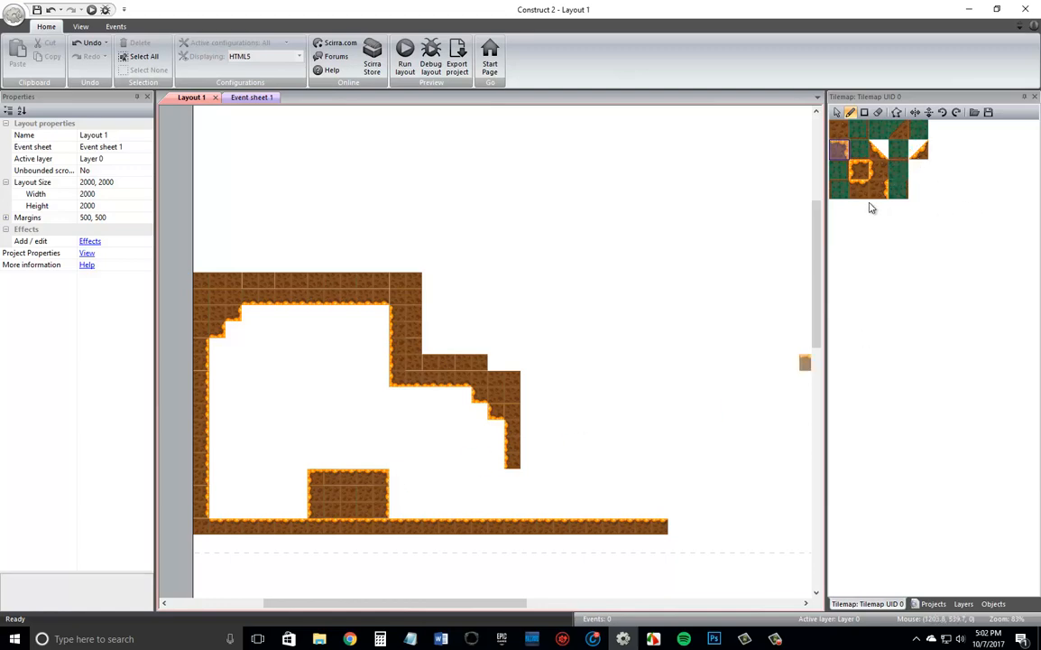
{"action": "left_click", "coordinate": [879, 170]}
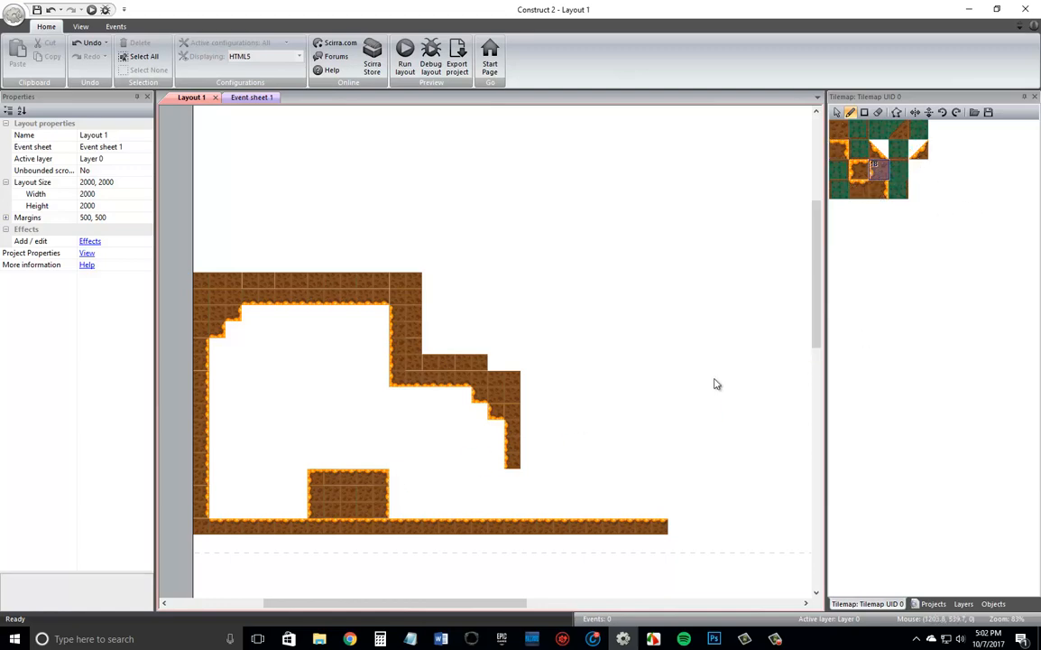
{"action": "left_click", "coordinate": [464, 510]}
{"action": "left_click", "coordinate": [855, 176]}
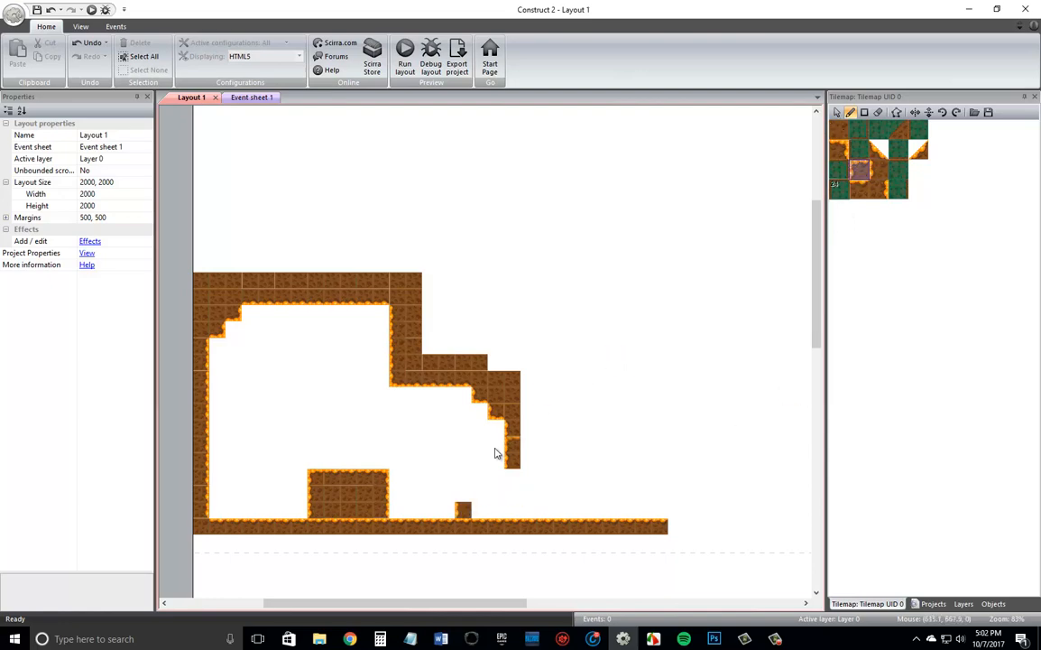
{"action": "left_click", "coordinate": [463, 494]}
Complete the second block's outline with two orange-topped tiles, a right corner tile and a right-edged tile below it.
{"action": "left_click", "coordinate": [859, 189]}
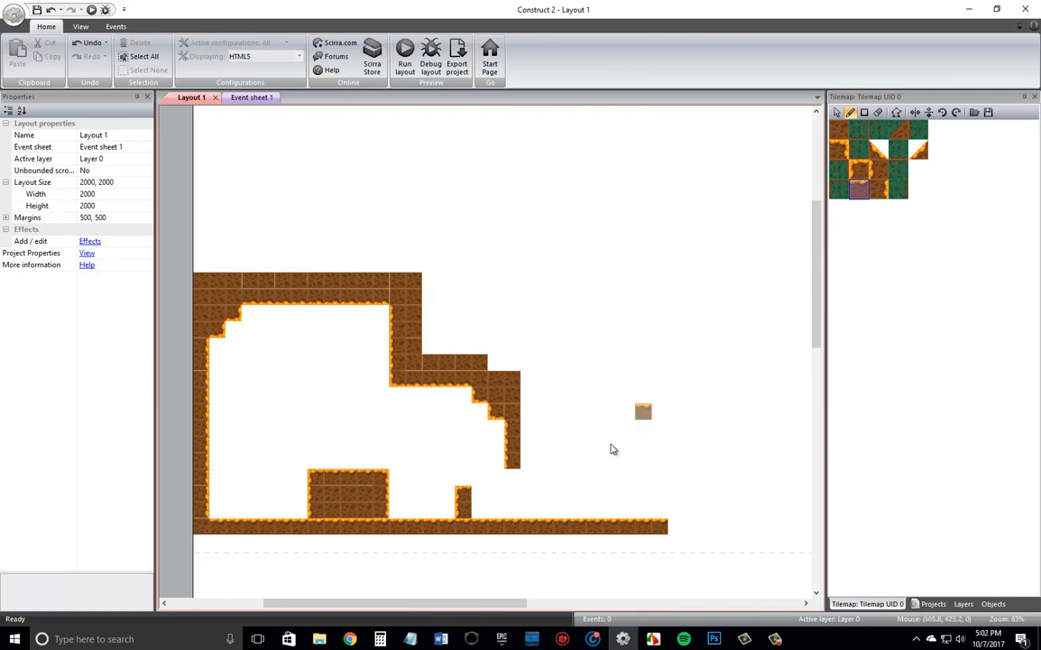
{"action": "left_click", "coordinate": [493, 495]}
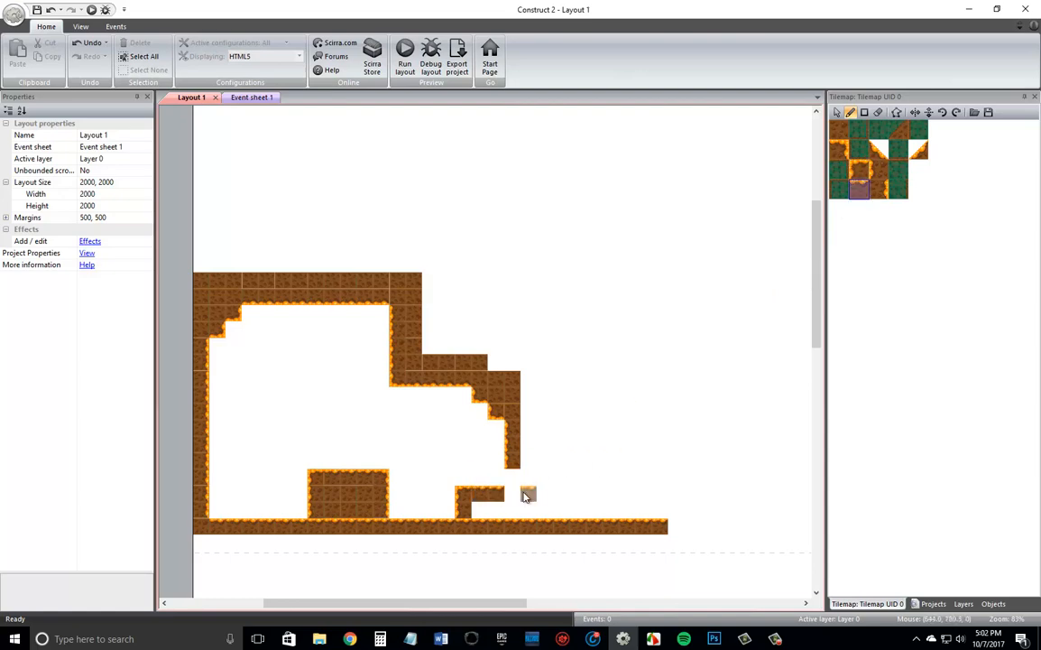
{"action": "left_click", "coordinate": [839, 149]}
{"action": "left_click", "coordinate": [511, 496]}
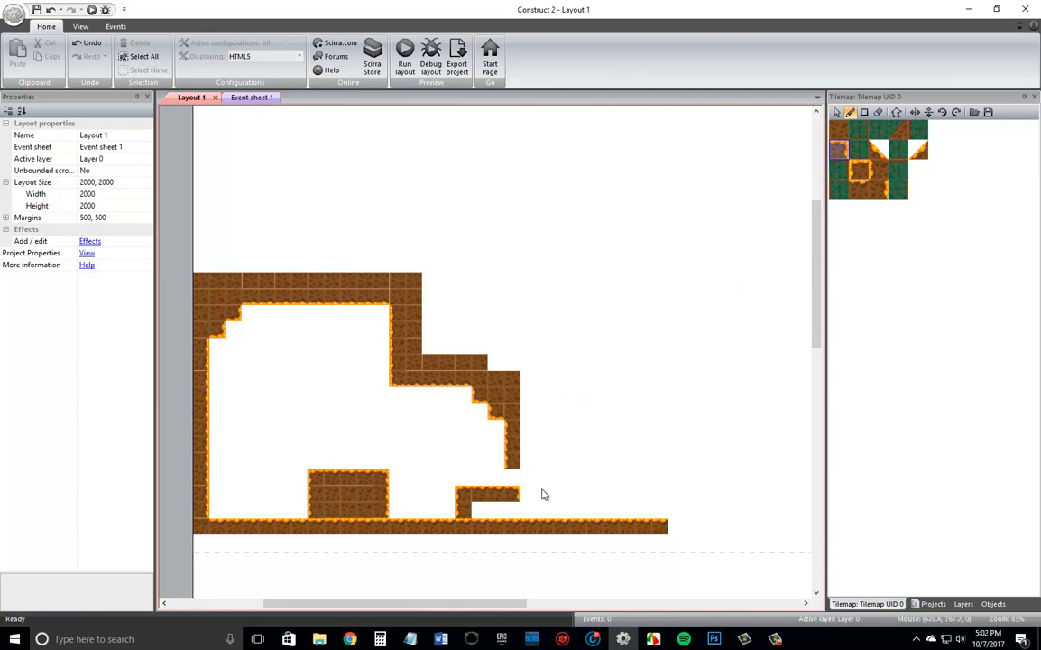
{"action": "left_click", "coordinate": [874, 187]}
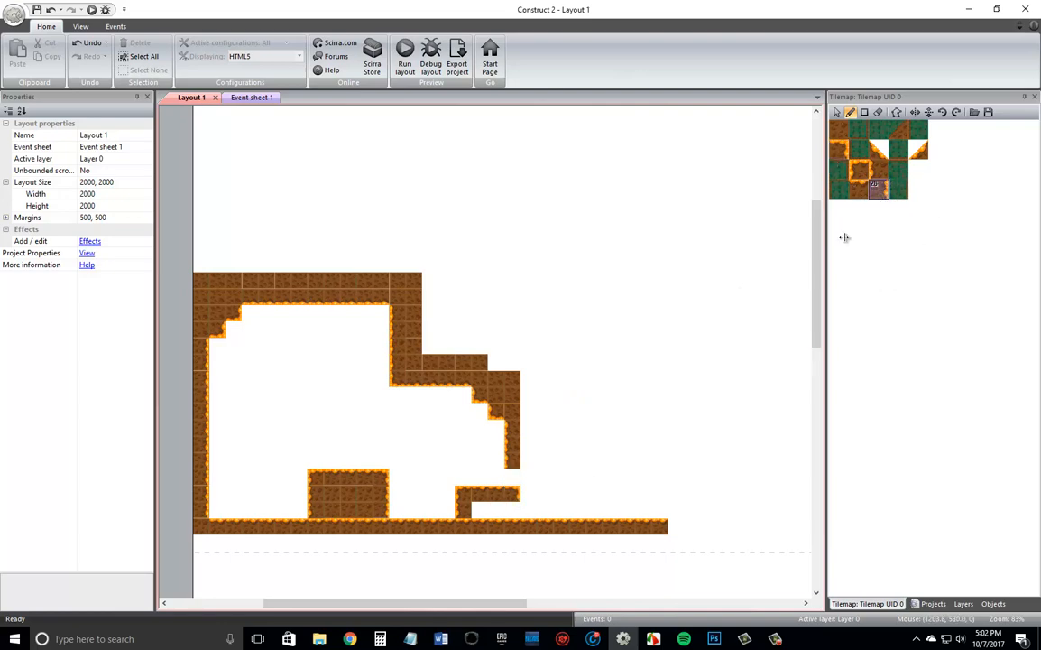
{"action": "left_click", "coordinate": [512, 510]}
Erase the two lowest tiles of the stepped hanging wall and end it with a vertically flipped left corner tile.
{"action": "right_click", "coordinate": [508, 464]}
{"action": "right_click", "coordinate": [517, 448]}
{"action": "left_click", "coordinate": [859, 170]}
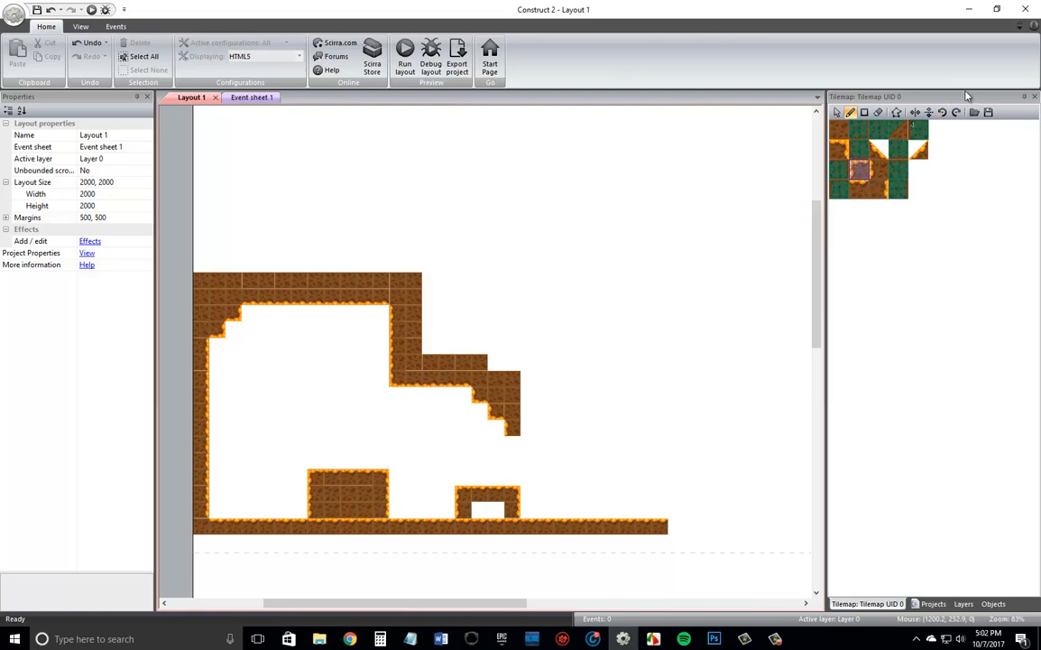
{"action": "left_click", "coordinate": [928, 112]}
Extend the ceiling right with four vertically flipped orange-topped tiles and a flipped right corner, topped by a three-tile unflipped right-edged wall.
{"action": "left_click", "coordinate": [859, 188]}
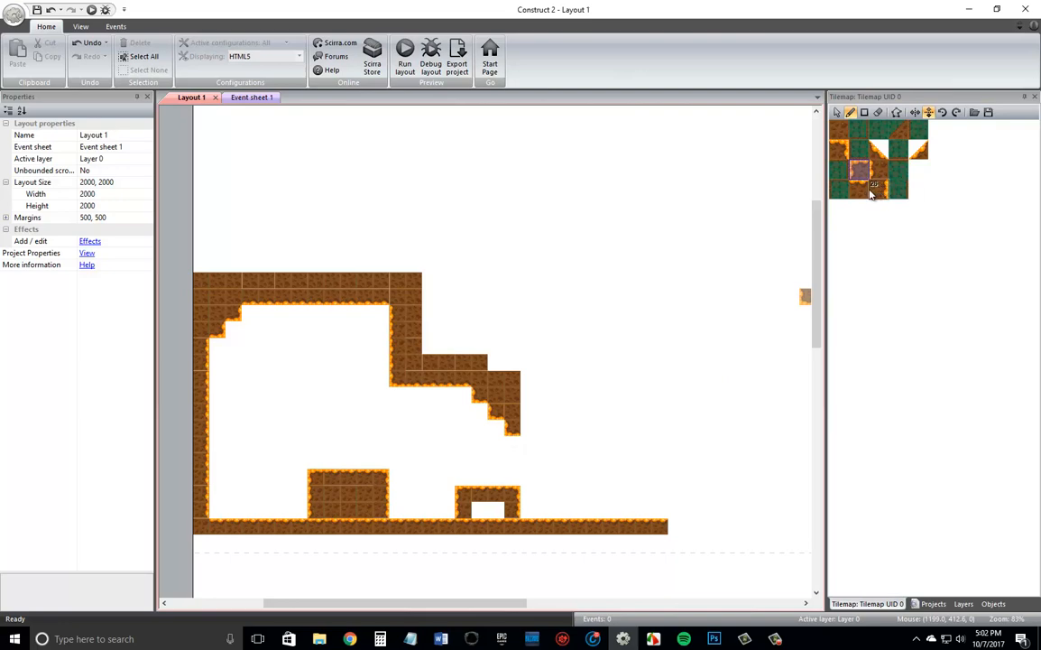
{"action": "left_click_drag", "start_coordinate": [530, 434], "coordinate": [577, 430]}
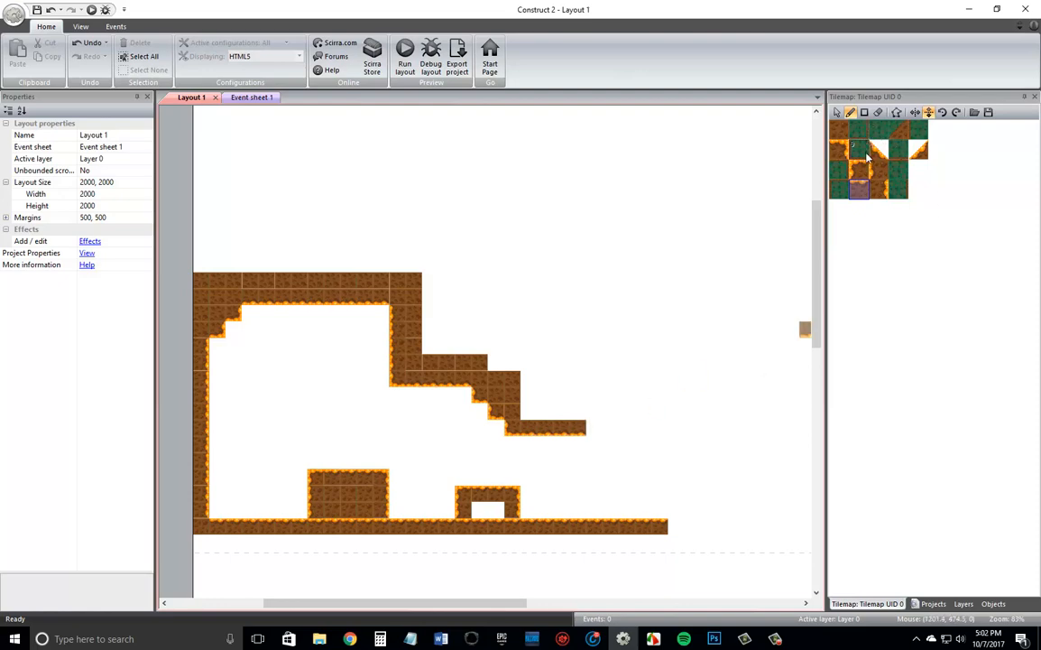
{"action": "left_click", "coordinate": [839, 155]}
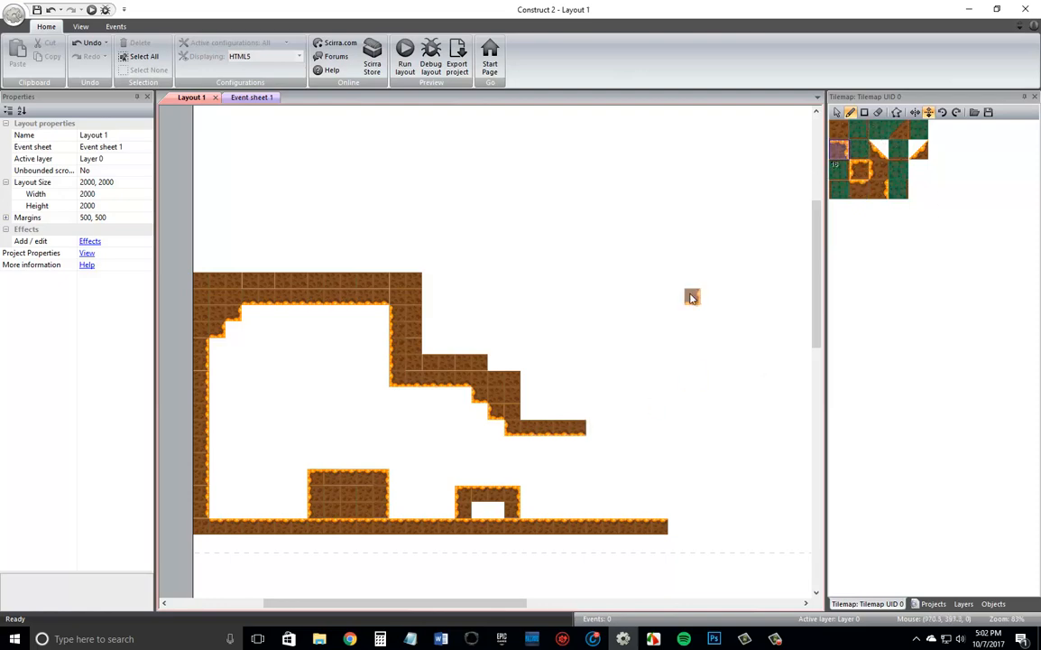
{"action": "left_click", "coordinate": [874, 191]}
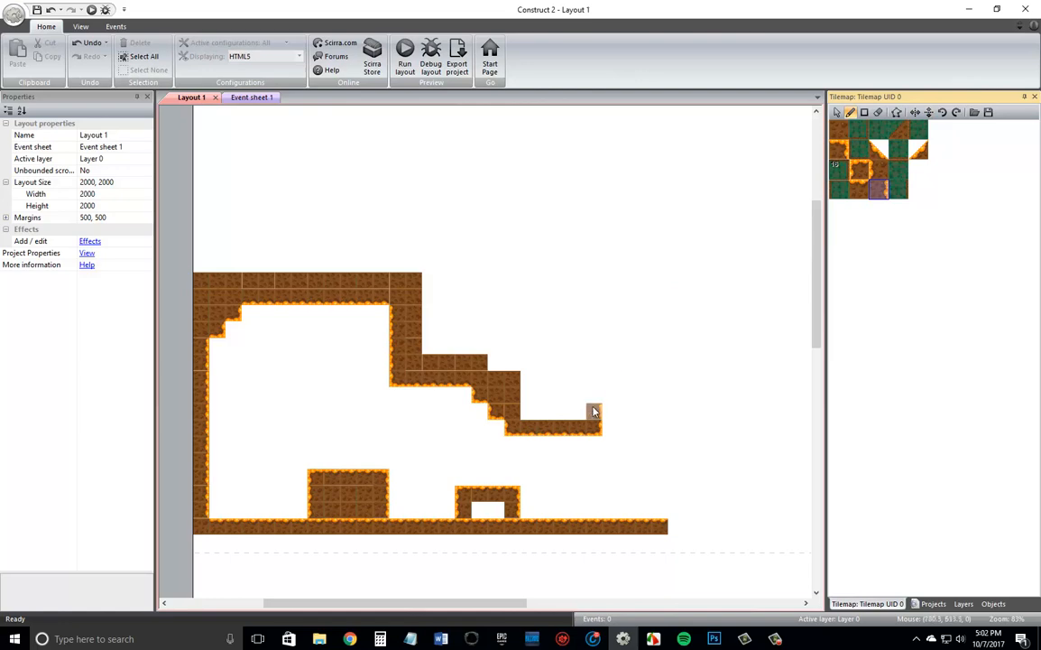
{"action": "left_click_drag", "start_coordinate": [593, 412], "coordinate": [594, 386]}
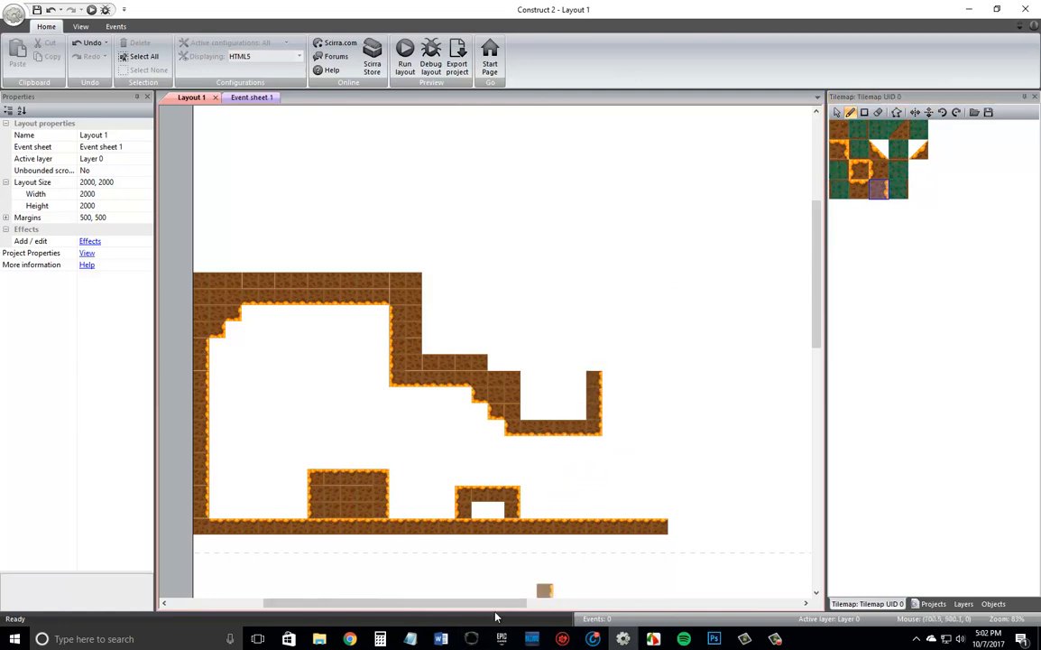
Fill the second floor block's hollow and the recess above the lowest ceiling with plain dirt, thickening the adjoining steps.
{"action": "left_click_drag", "start_coordinate": [502, 602], "coordinate": [585, 596]}
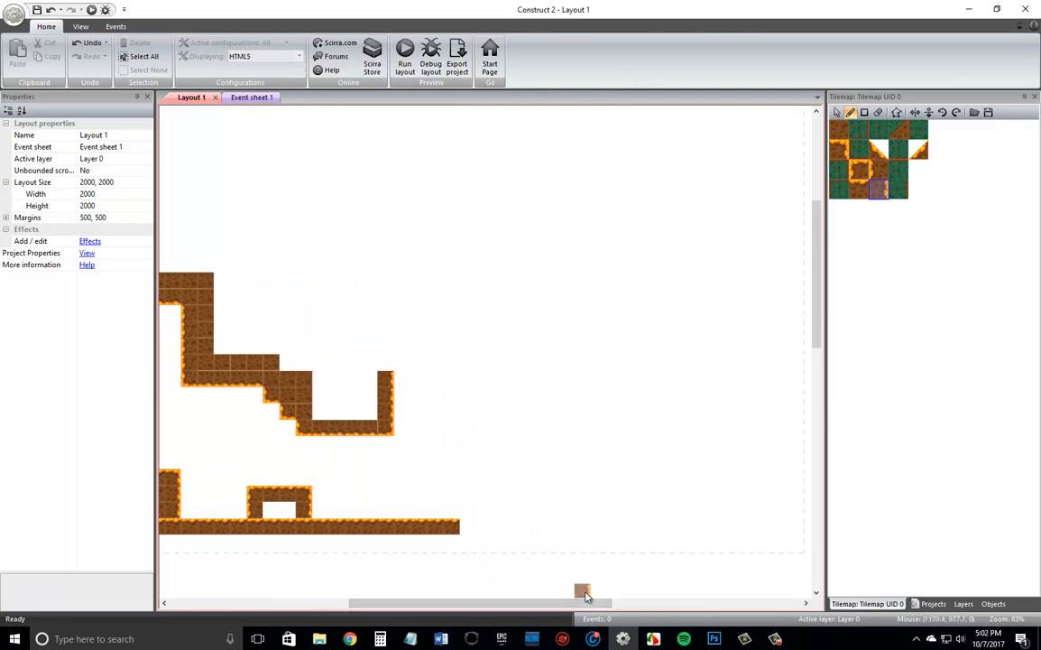
{"action": "left_click", "coordinate": [838, 128]}
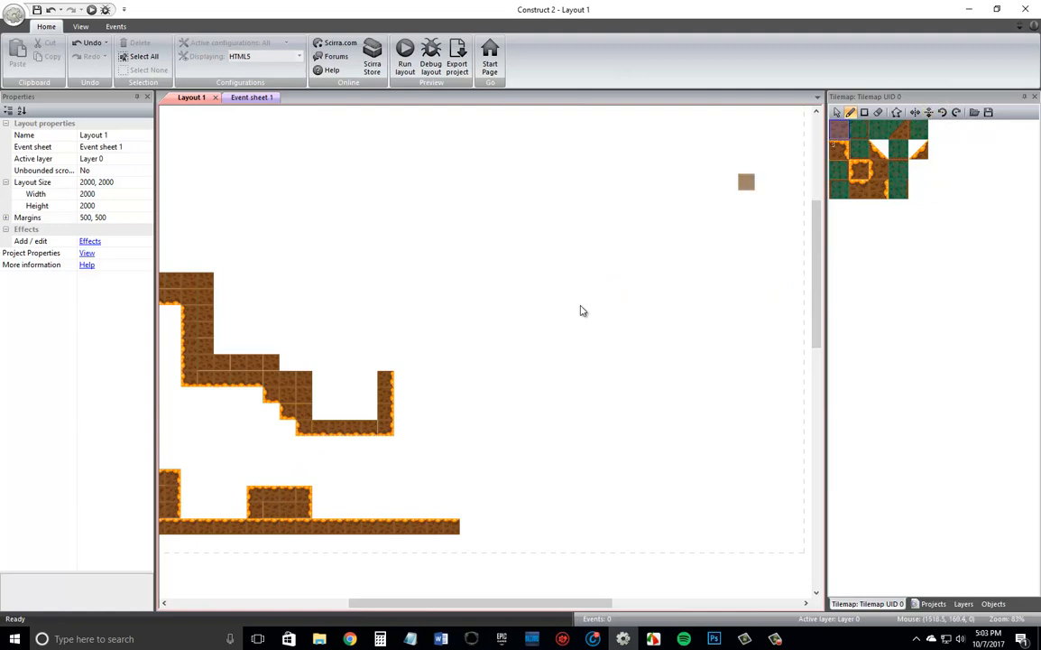
{"action": "left_click", "coordinate": [368, 413]}
{"action": "mouse_move", "coordinate": [335, 415]}
{"action": "left_mouse_down"}
{"action": "mouse_move", "coordinate": [318, 395]}
{"action": "mouse_move", "coordinate": [363, 397]}
{"action": "mouse_move", "coordinate": [326, 389]}
{"action": "left_mouse_up"}
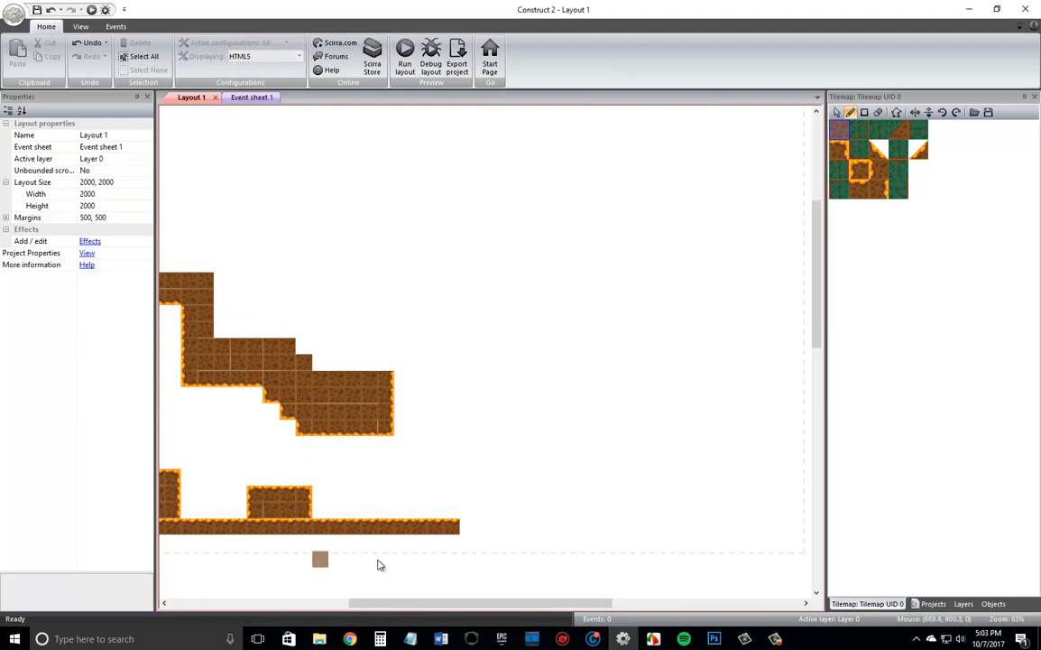
Thicken the outer side of the tall upper wall by two columns of plain dirt, four tiles high.
{"action": "left_click_drag", "start_coordinate": [406, 609], "coordinate": [304, 610]}
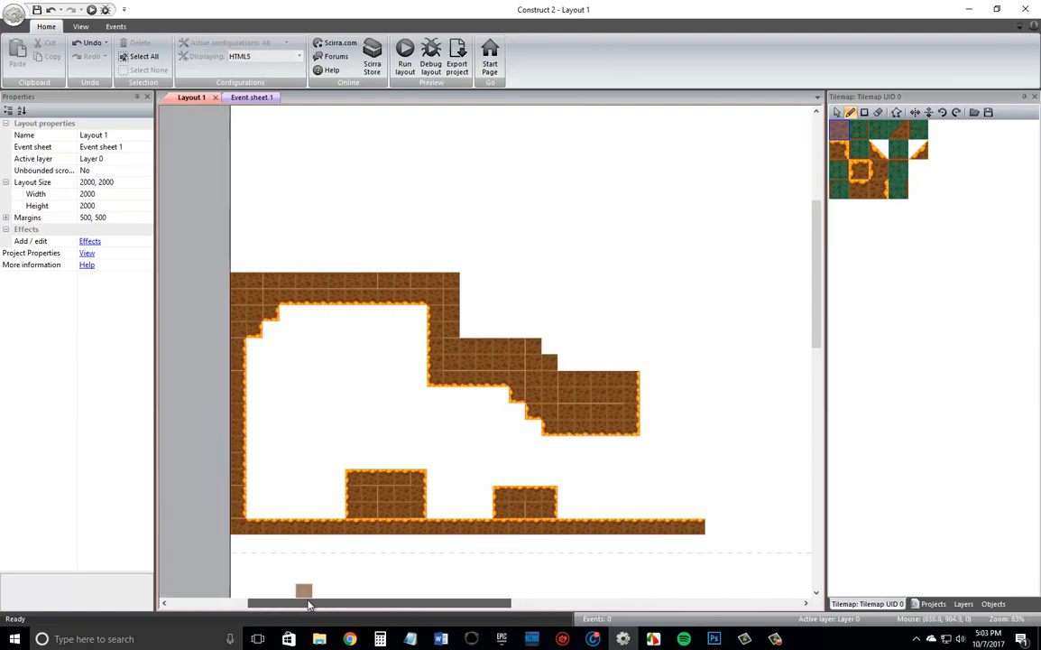
{"action": "mouse_move", "coordinate": [462, 336]}
{"action": "left_mouse_down"}
{"action": "mouse_move", "coordinate": [488, 311]}
{"action": "mouse_move", "coordinate": [488, 289]}
{"action": "left_mouse_up"}
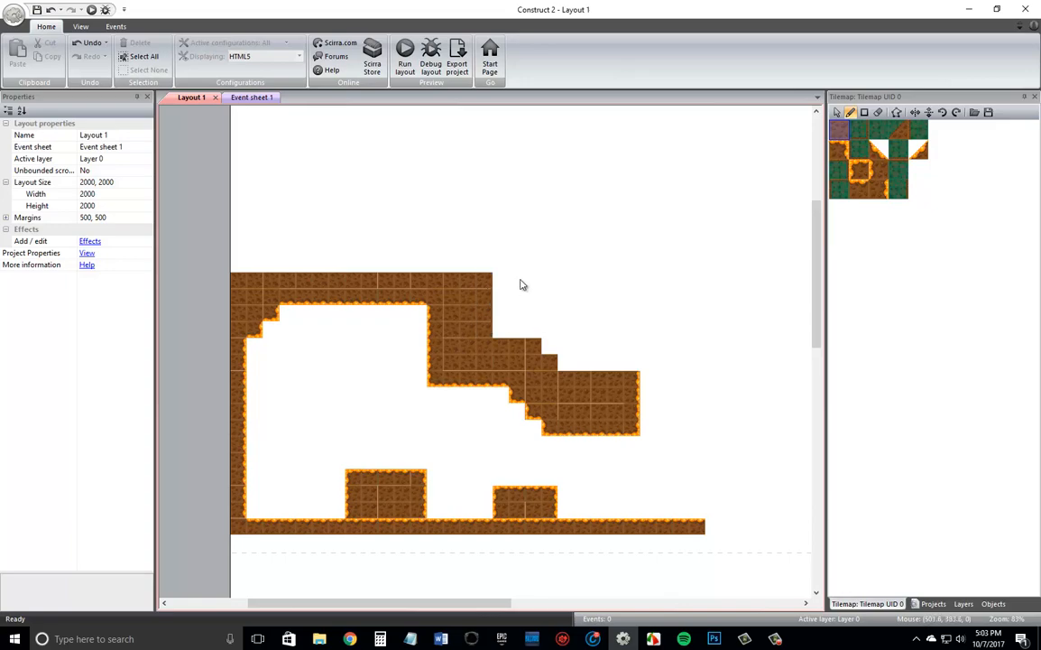
Surface the top of the lowest ceiling mass with a right corner tile and four orange-topped tiles to its left.
{"action": "left_click_drag", "start_coordinate": [481, 603], "coordinate": [589, 607]}
{"action": "left_click", "coordinate": [844, 151]}
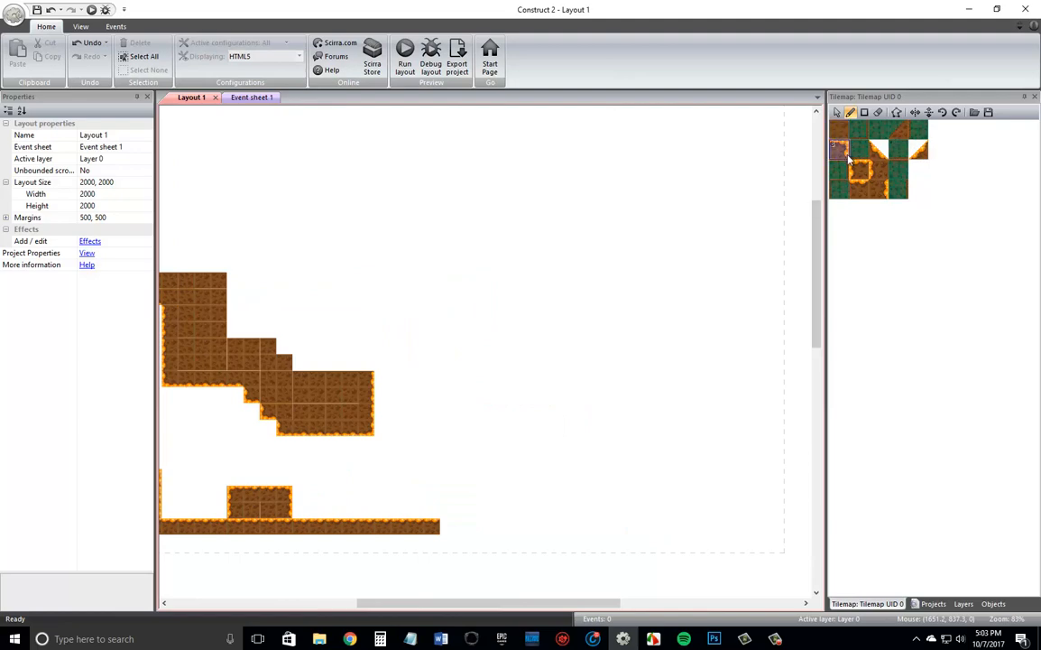
{"action": "left_click", "coordinate": [365, 362]}
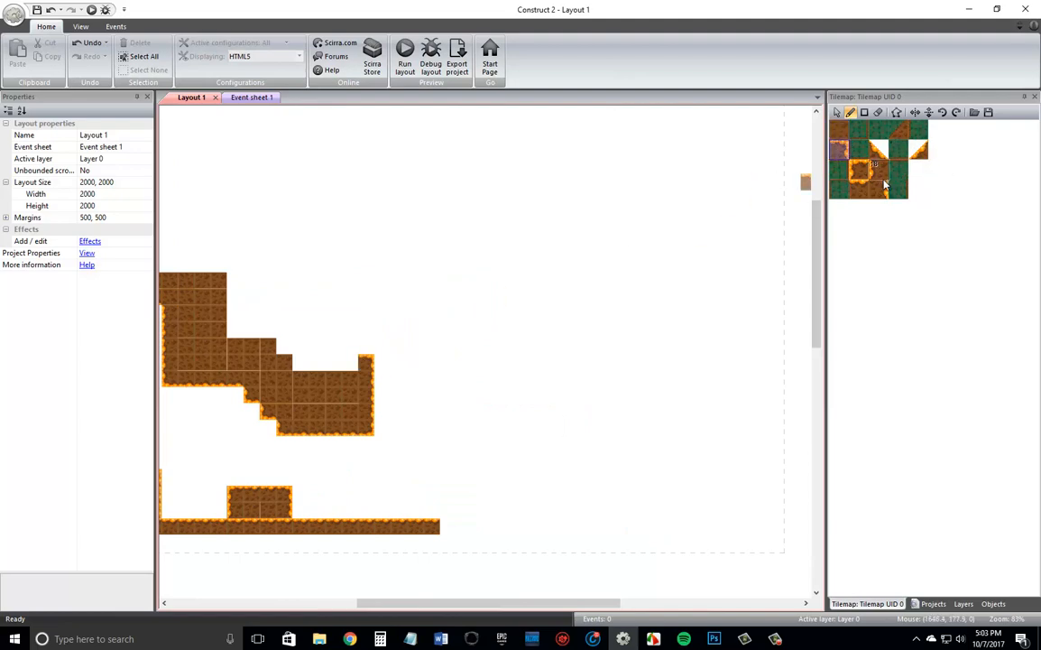
{"action": "left_click", "coordinate": [860, 187]}
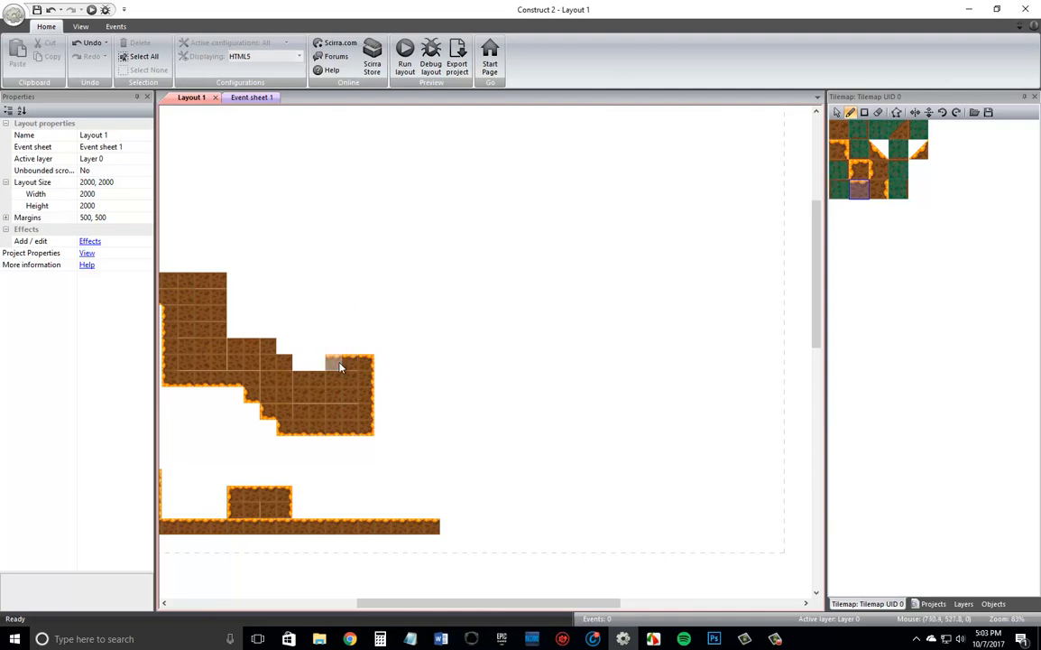
{"action": "left_click", "coordinate": [316, 365]}
Edge the next higher step with a right corner tile at its end and three orange-topped tiles to its left.
{"action": "left_click", "coordinate": [880, 187]}
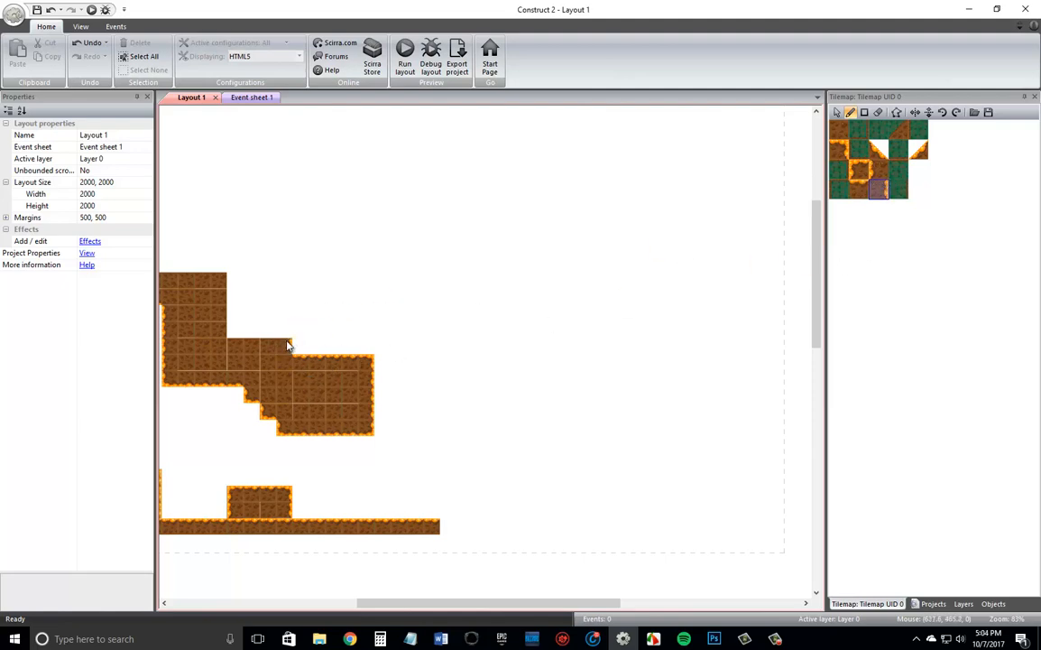
{"action": "left_click", "coordinate": [860, 195]}
{"action": "left_click", "coordinate": [839, 149]}
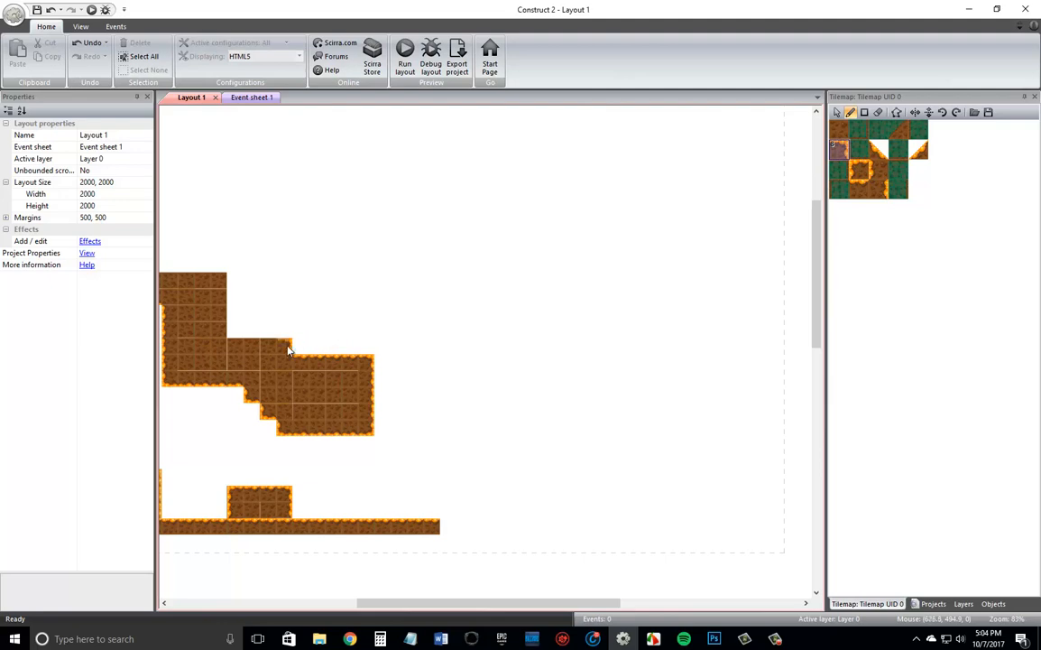
{"action": "left_click", "coordinate": [860, 188]}
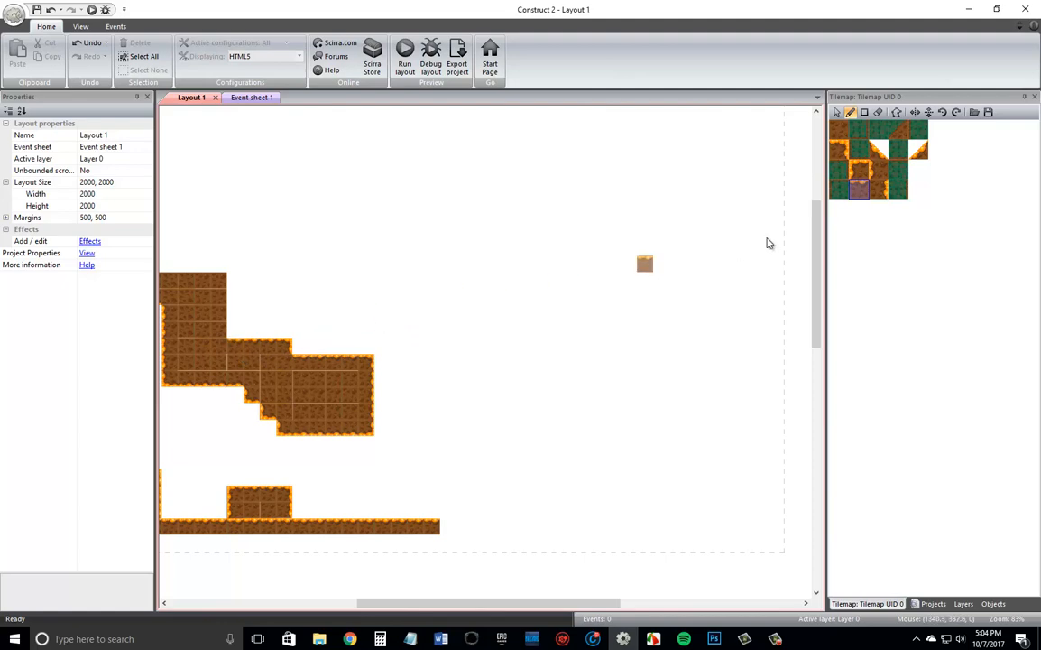
Edge the outer side of the tall upper wall with right-edge tiles and finish its top with a right corner tile.
{"action": "left_click", "coordinate": [880, 192]}
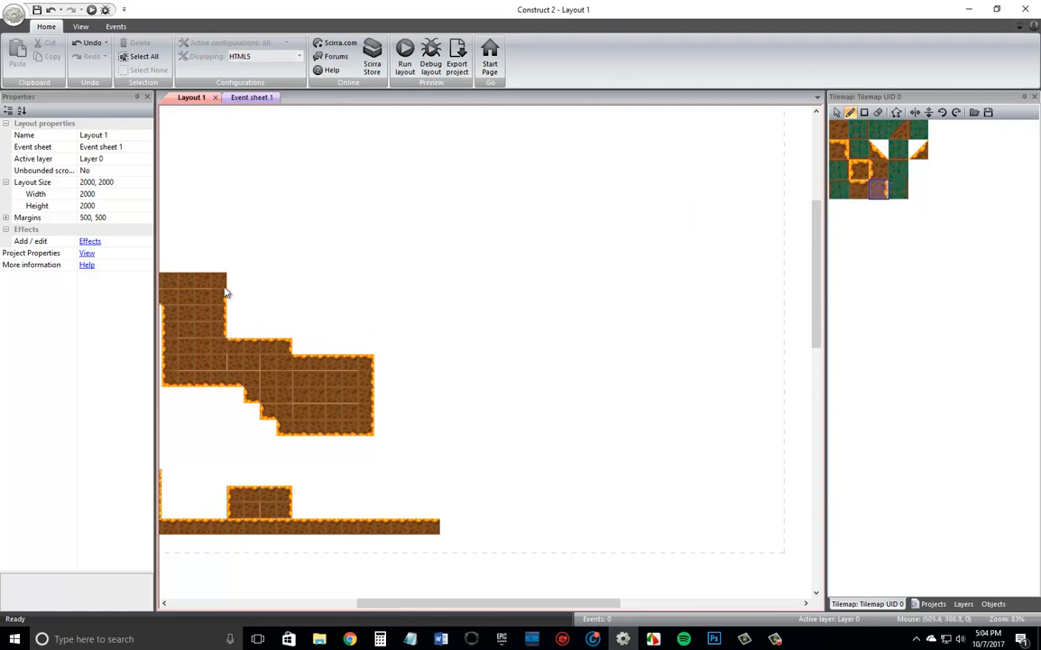
{"action": "left_click", "coordinate": [839, 150]}
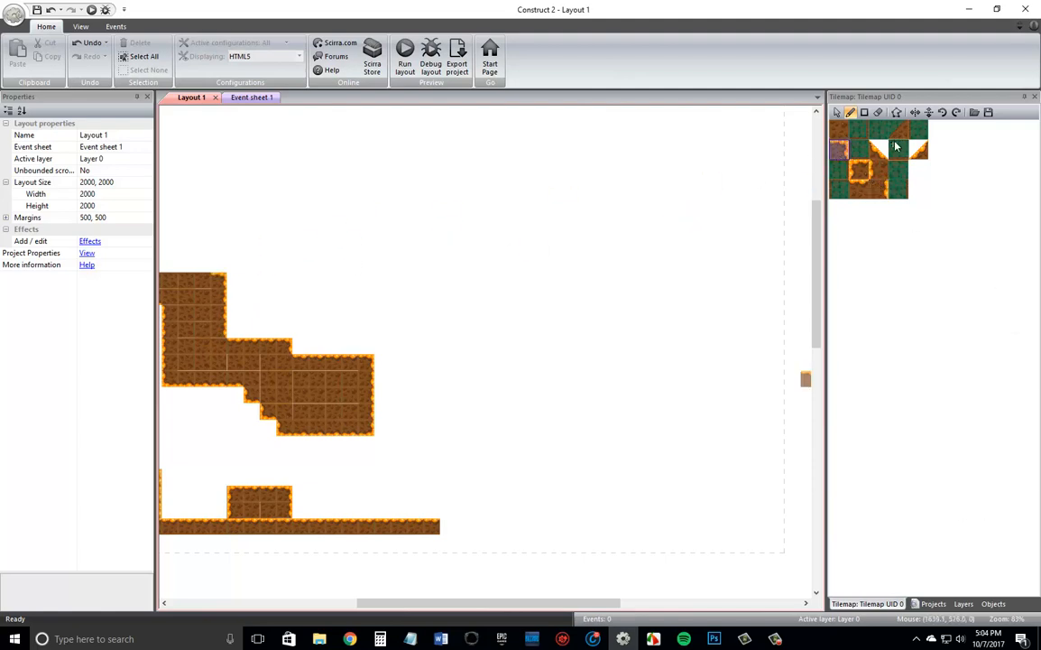
Rename the layout's existing layer, Layer 0, to "Tilemap".
{"action": "left_click", "coordinate": [962, 604]}
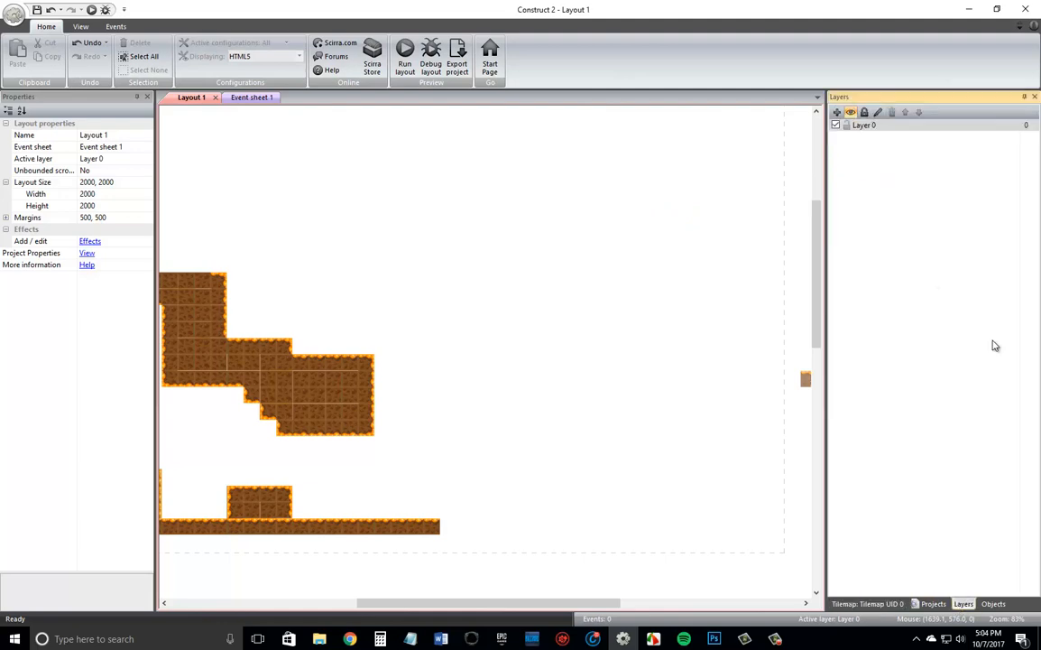
{"action": "left_click", "coordinate": [869, 127]}
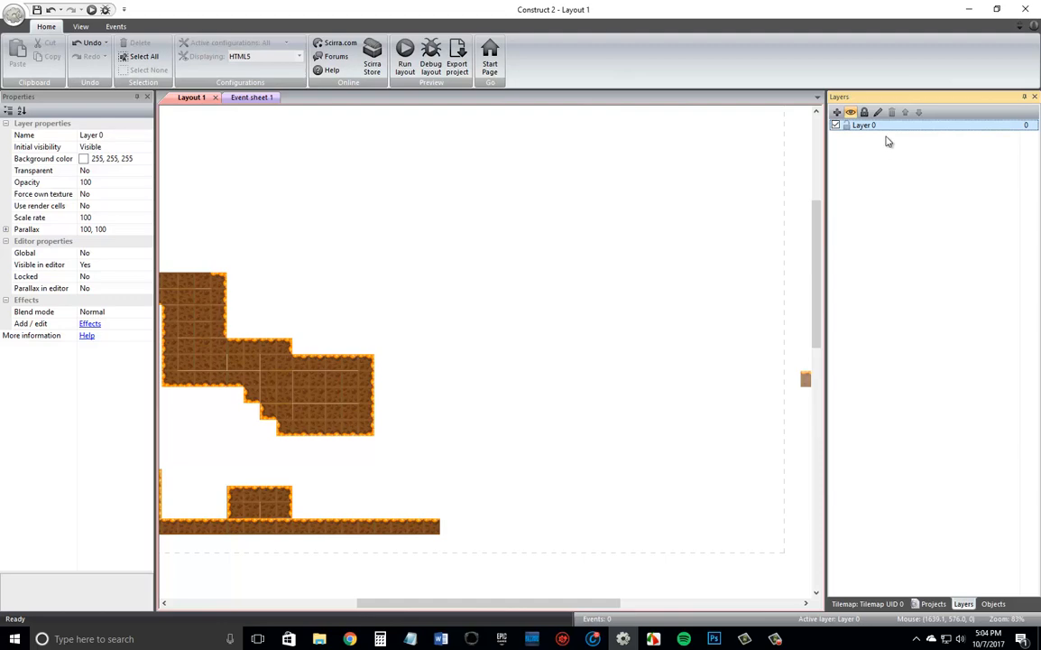
{"action": "key", "text": "F2"}
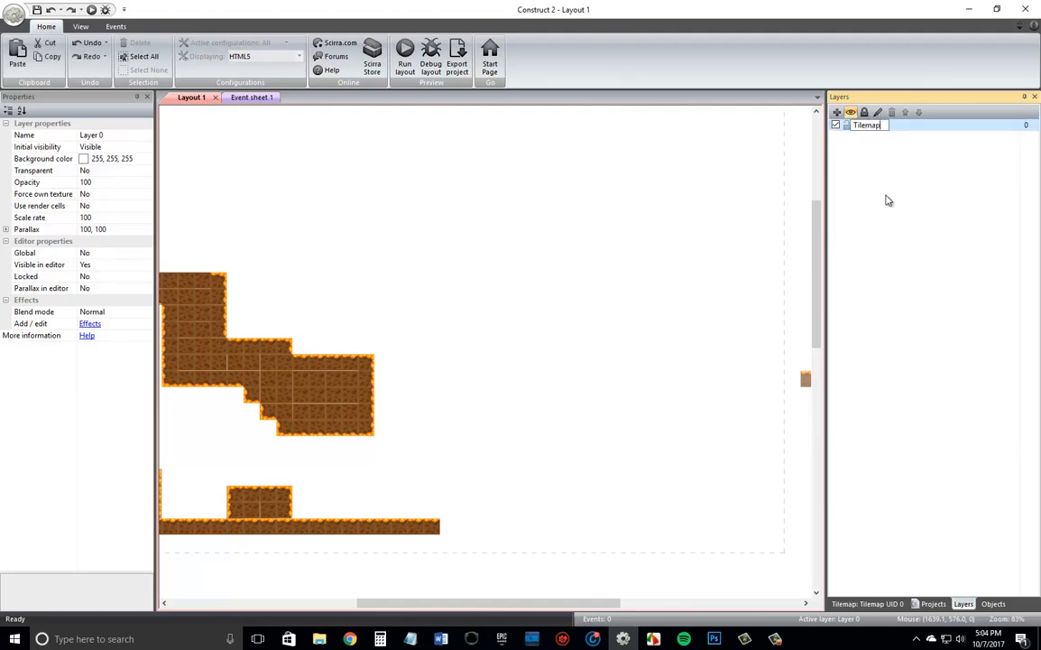
{"action": "key", "text": "Return"}
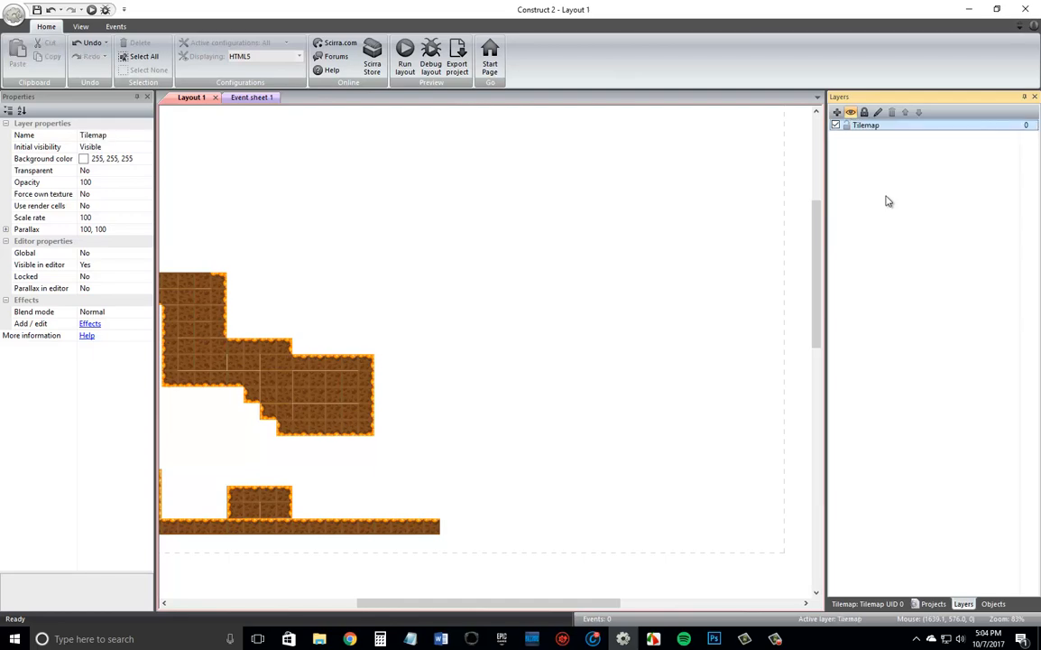
Add a new layer above the Tilemap layer and name it "Tile Objects".
{"action": "left_click", "coordinate": [836, 112]}
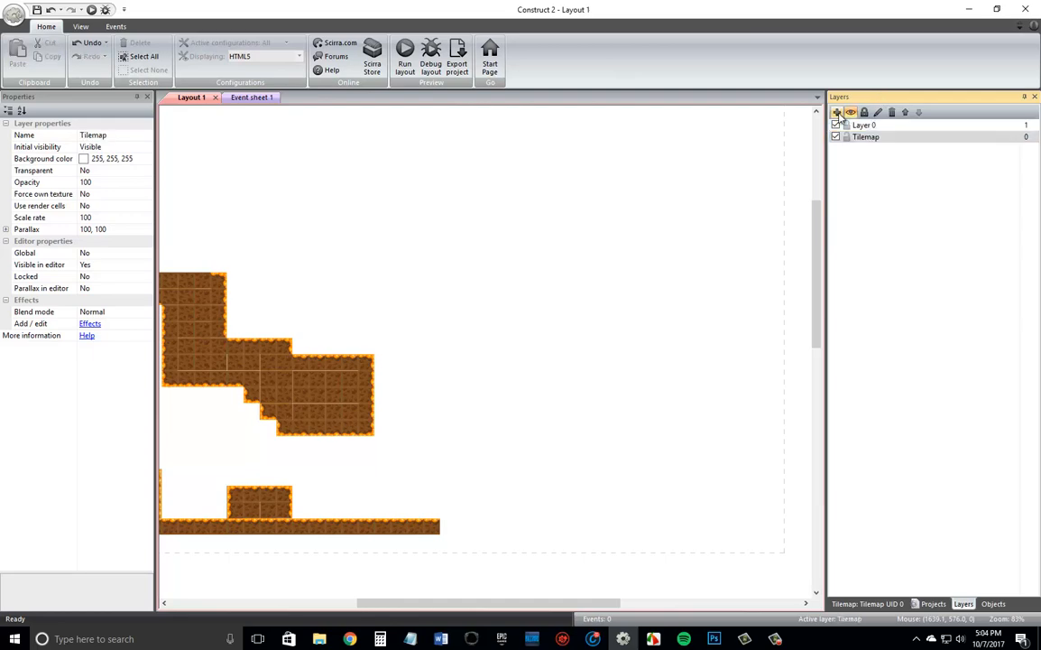
{"action": "left_click", "coordinate": [866, 126]}
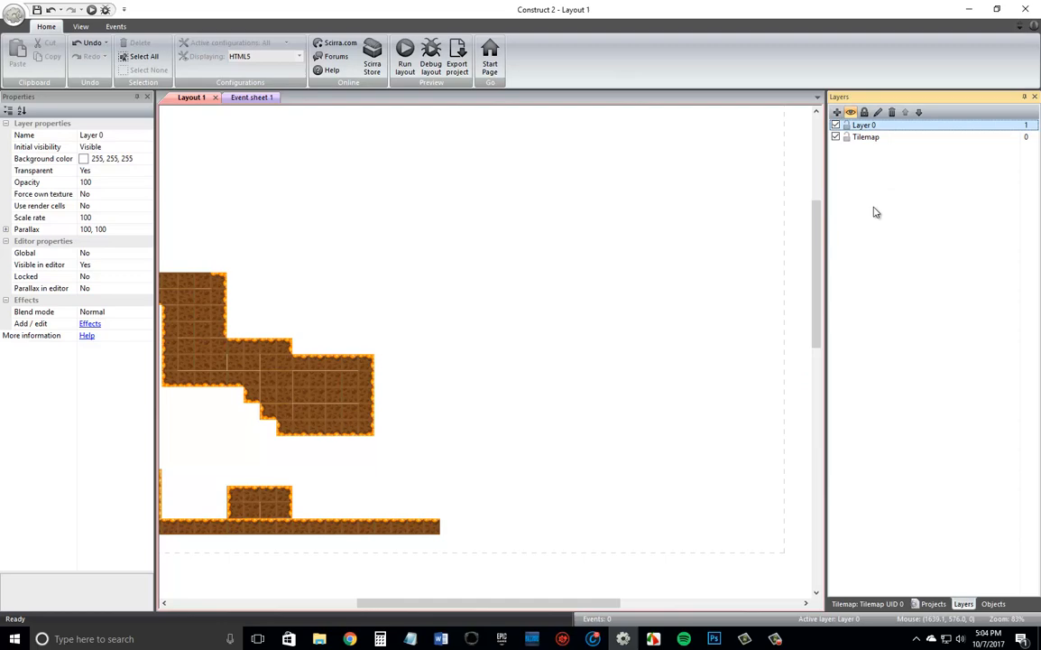
{"action": "key", "text": "F2"}
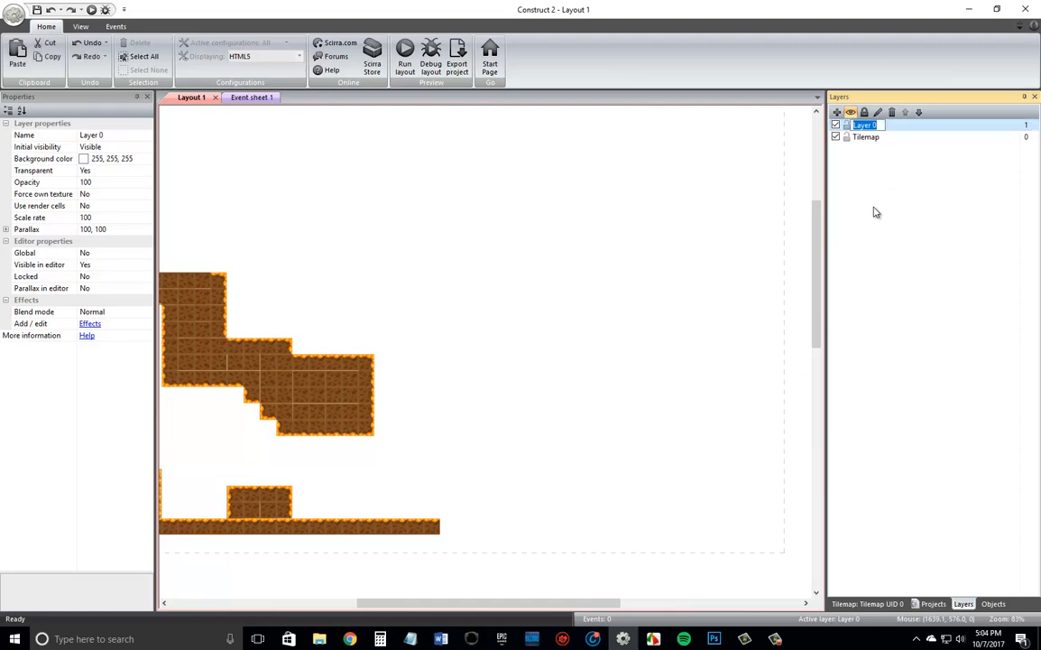
{"action": "type", "text": "Tile Objects"}
{"action": "key", "text": "Return"}
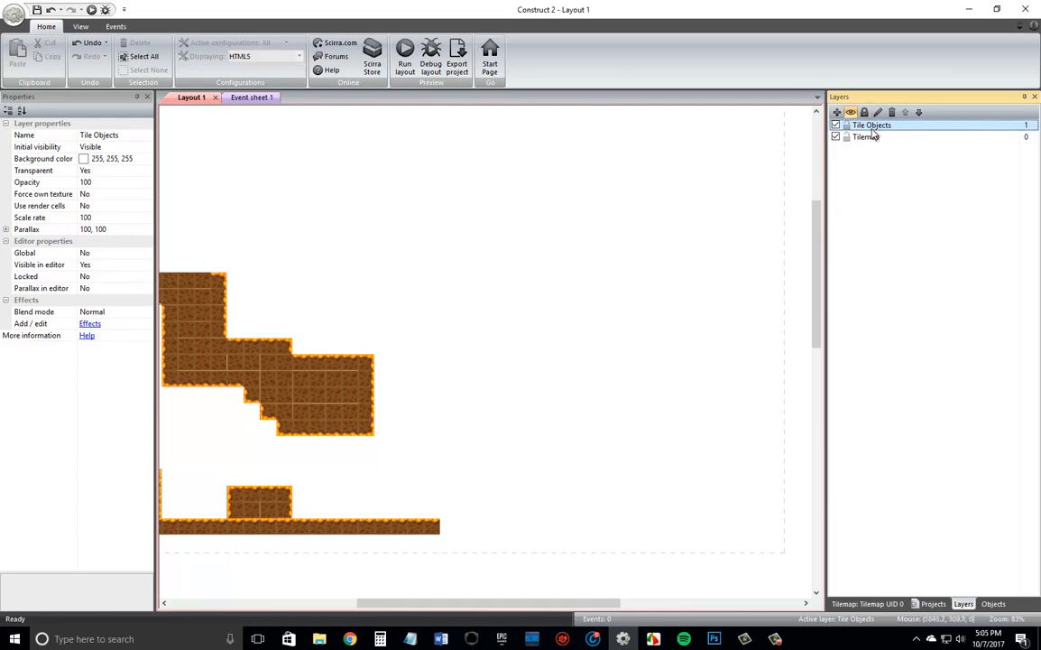
Lock the Tilemap layer and make Tile Objects the active layer.
{"action": "double_click", "coordinate": [481, 391]}
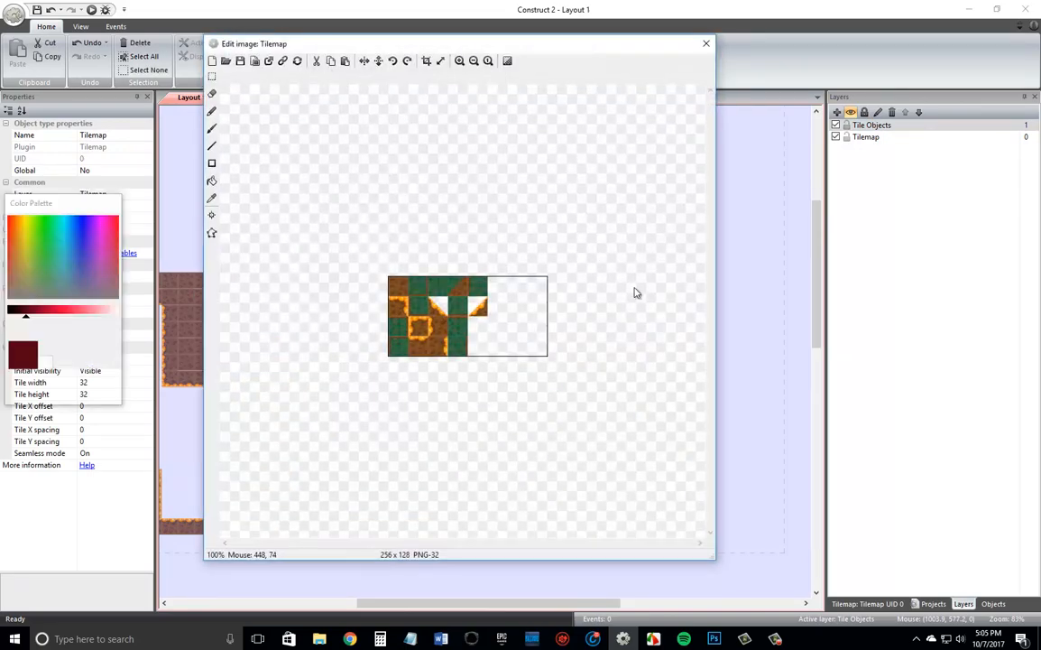
{"action": "left_click", "coordinate": [706, 43]}
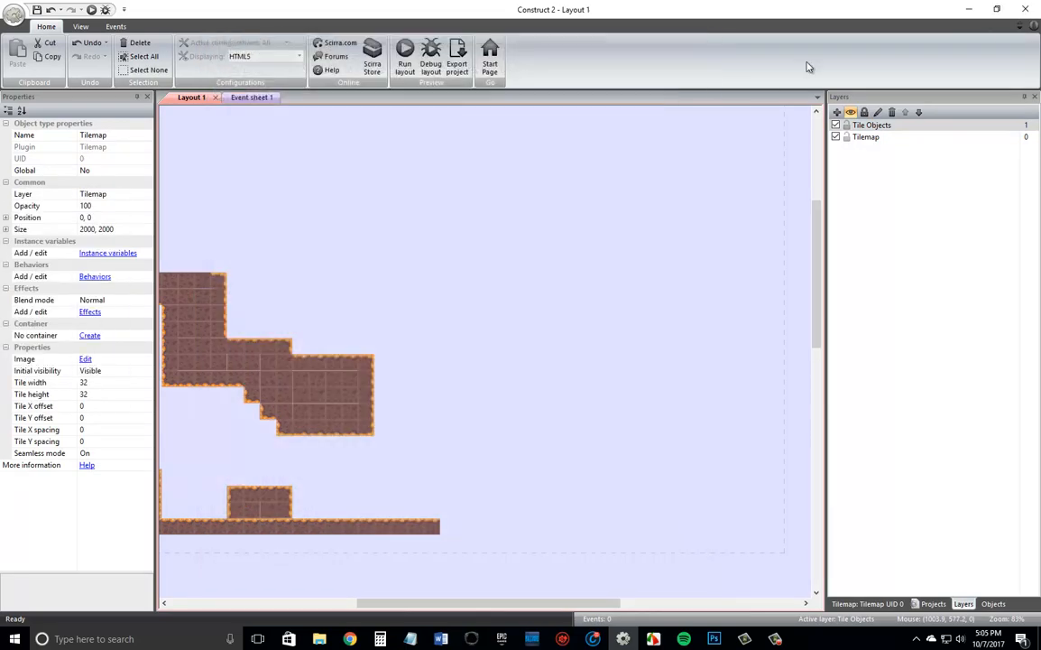
{"action": "left_click", "coordinate": [847, 137]}
{"action": "left_click", "coordinate": [888, 136]}
{"action": "left_click", "coordinate": [884, 127]}
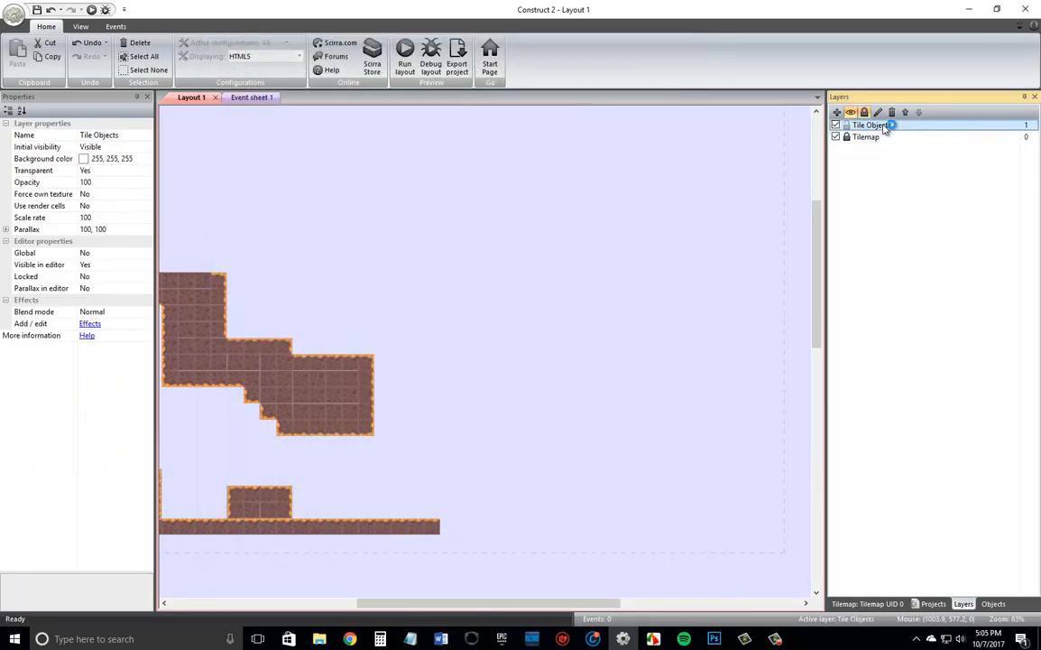
Insert a new Sprite object into the empty area beside the lowest ceiling mass, on the Tile Objects layer.
{"action": "double_click", "coordinate": [546, 354]}
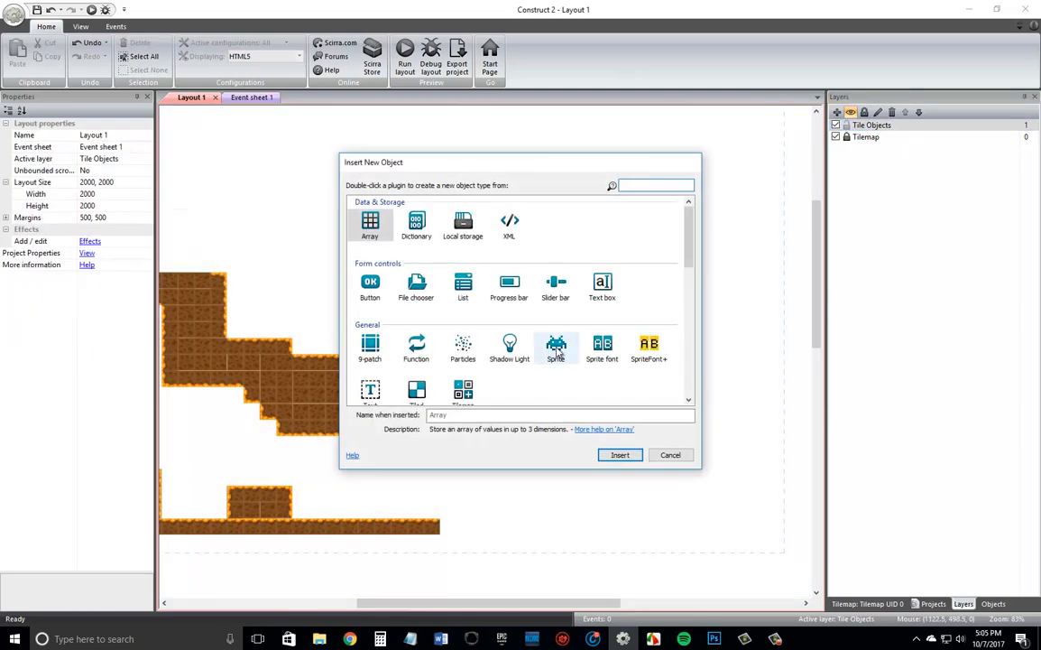
{"action": "double_click", "coordinate": [557, 350]}
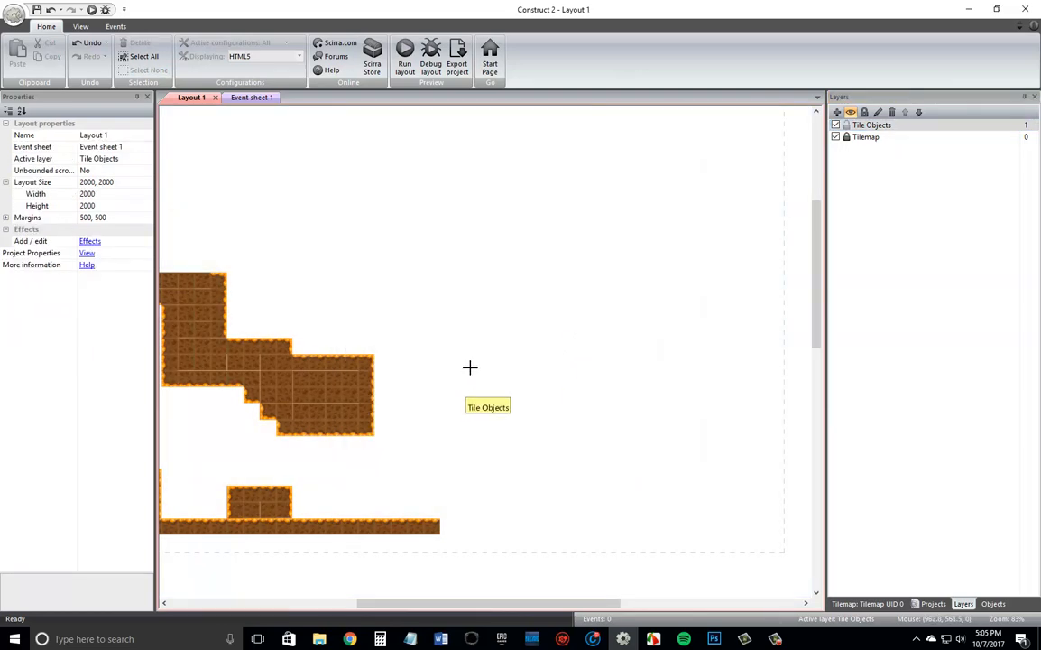
{"action": "left_click", "coordinate": [482, 401]}
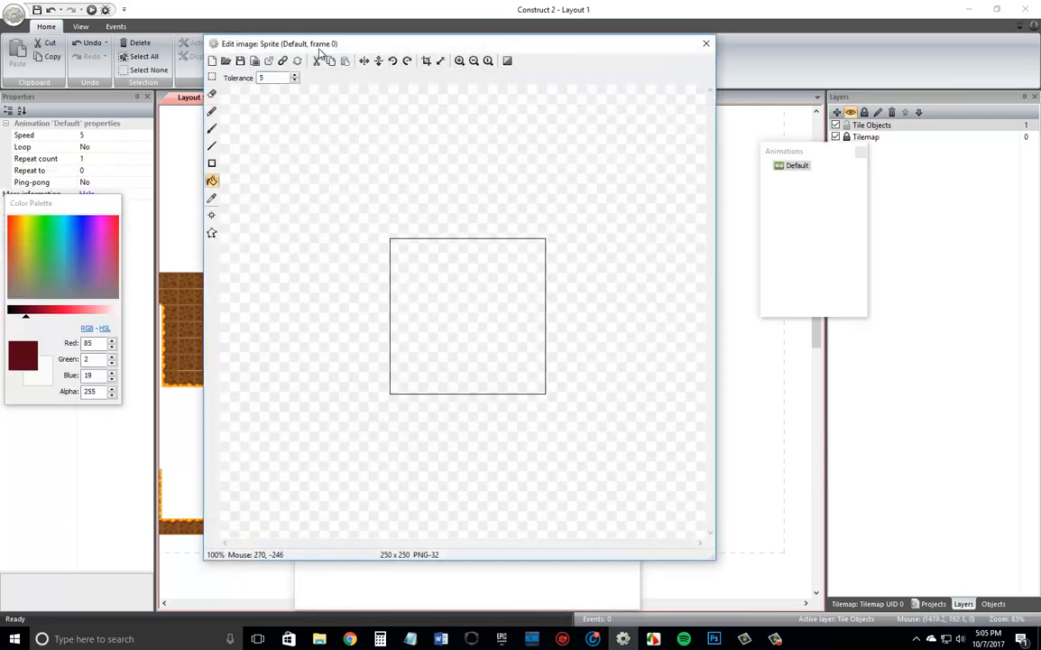
Load Original-Tiles-Layered_0007_Layer-16 as the sprite's image at its original 32 x 32 size, and move the sprite to about 894, 652.
{"action": "left_click", "coordinate": [225, 60]}
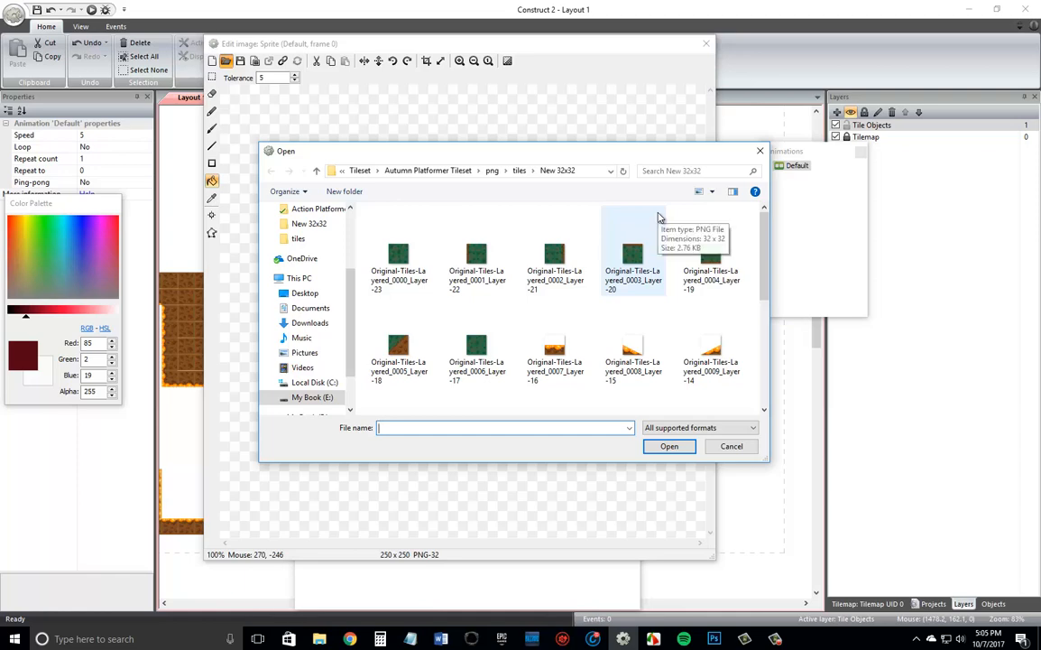
{"action": "scroll", "coordinate": [605, 296], "scroll_direction": "down", "scroll_amount": 3}
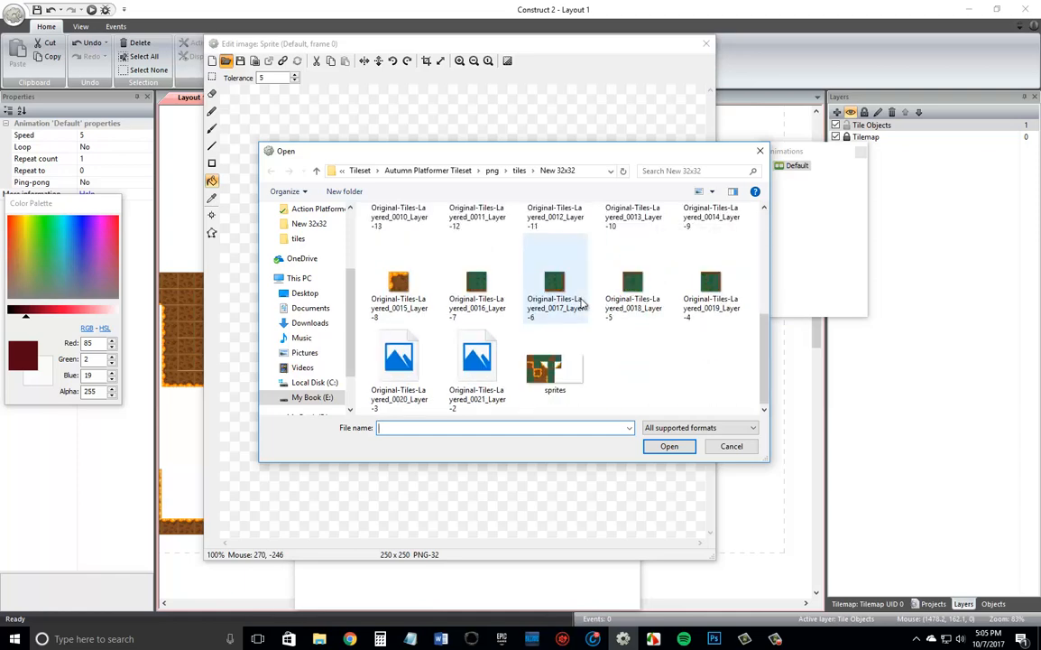
{"action": "scroll", "coordinate": [582, 304], "scroll_direction": "up", "scroll_amount": 3}
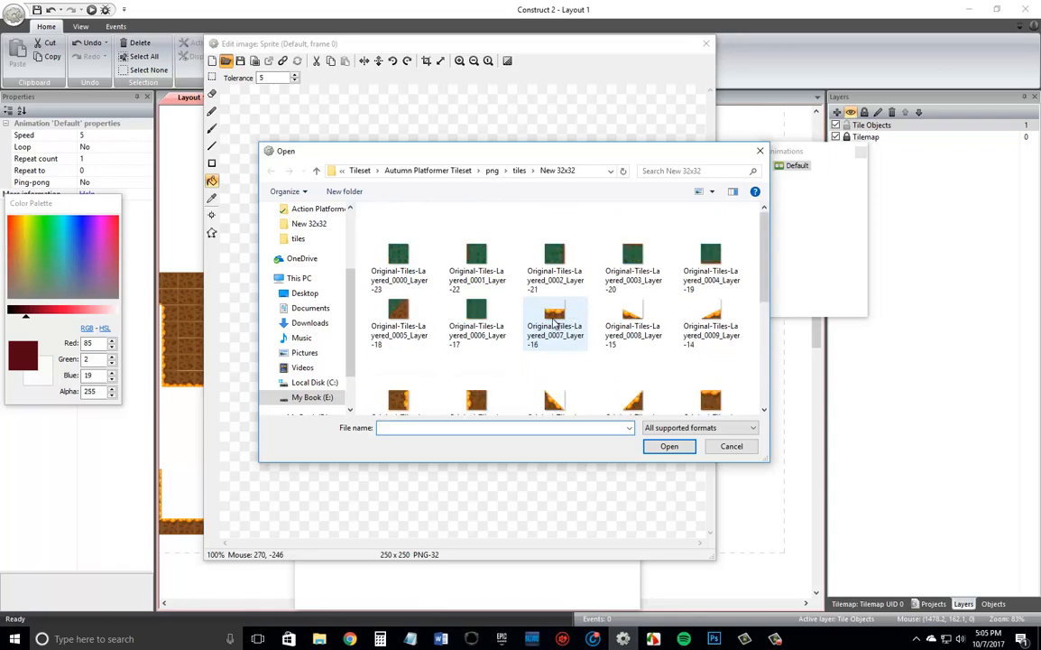
{"action": "double_click", "coordinate": [553, 323]}
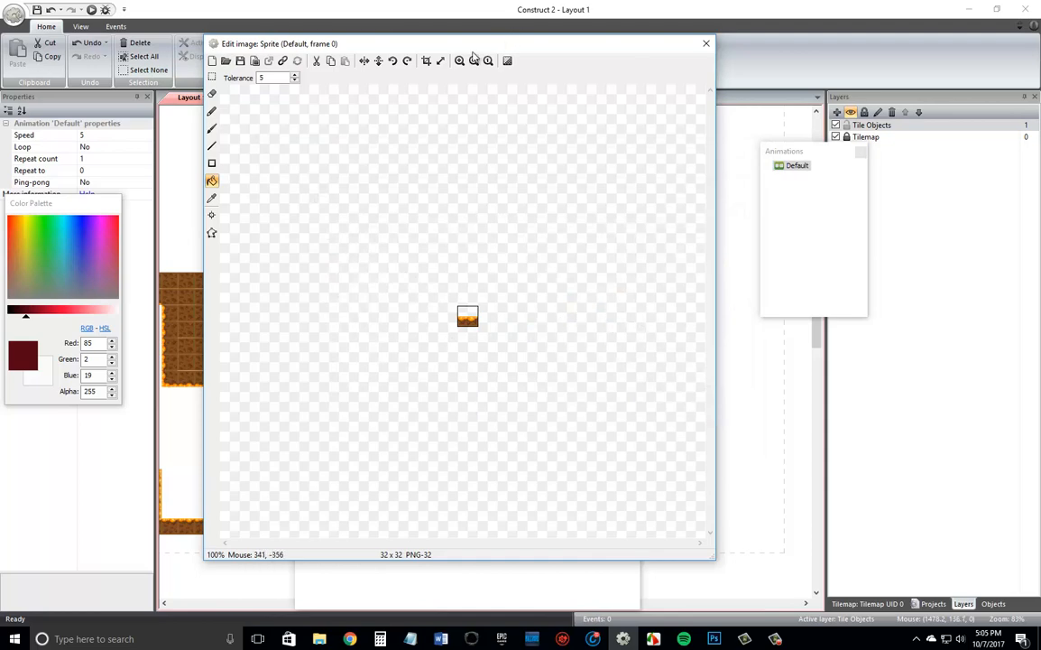
{"action": "left_click", "coordinate": [426, 60]}
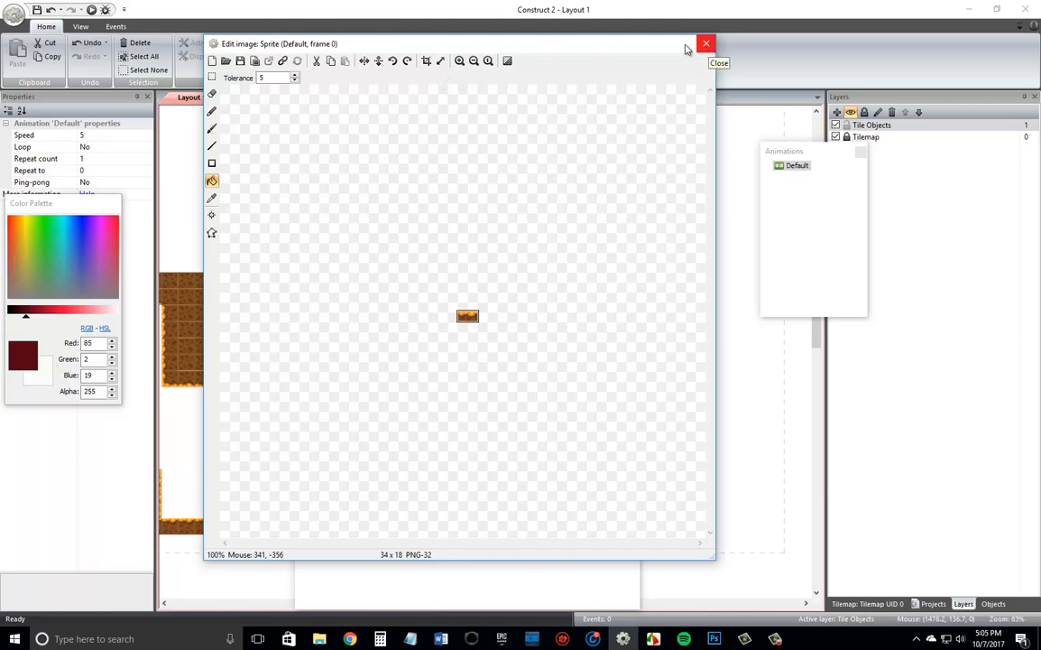
{"action": "left_click", "coordinate": [296, 61]}
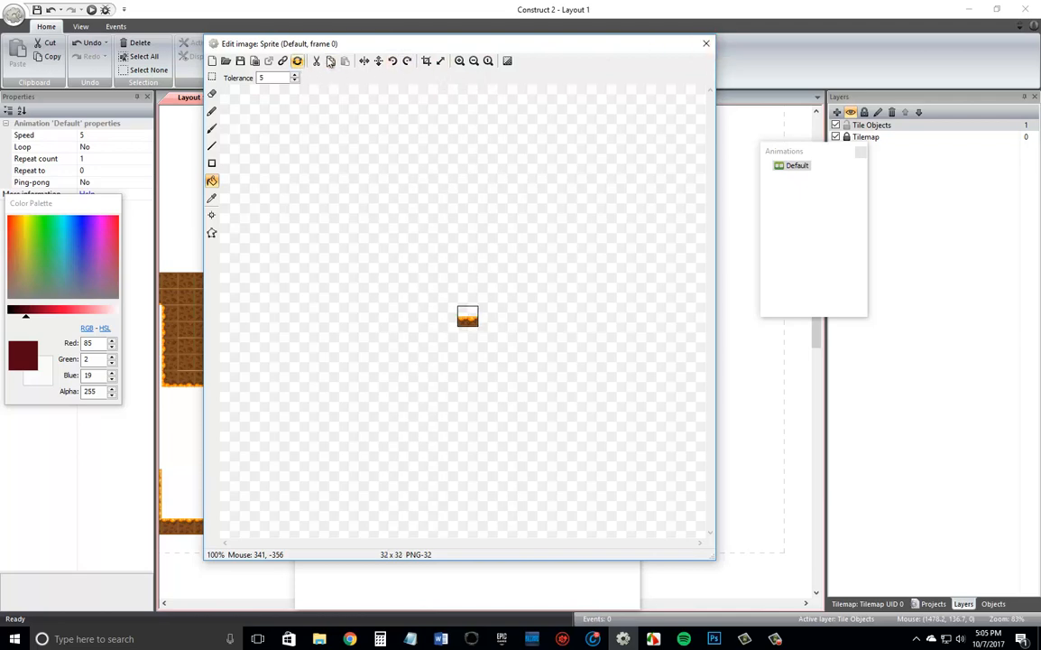
{"action": "left_click", "coordinate": [705, 45]}
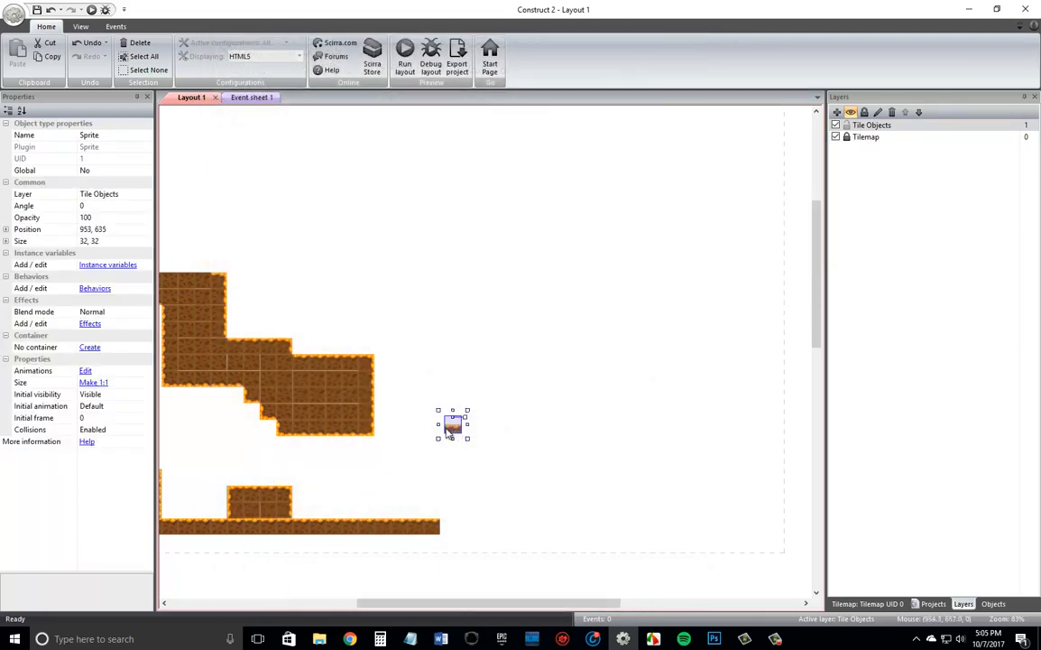
{"action": "left_click_drag", "start_coordinate": [455, 432], "coordinate": [426, 439]}
Rename the sprite object type to "TilePlatform" and duplicate the sprite alongside itself to form a three-tile-wide platform.
{"action": "left_click", "coordinate": [932, 606]}
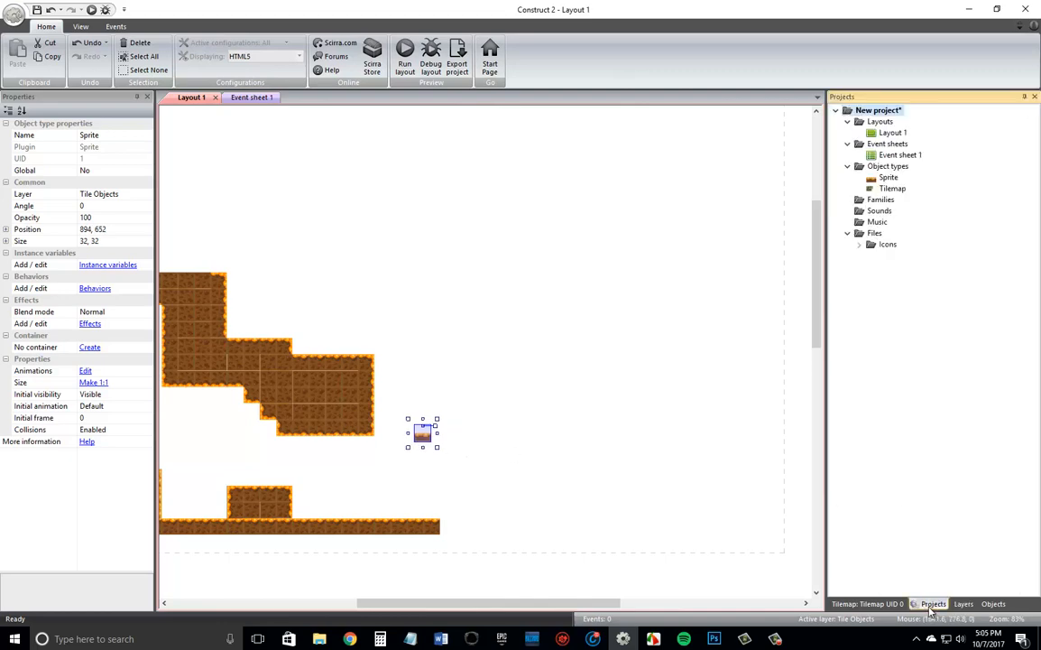
{"action": "left_click", "coordinate": [888, 178]}
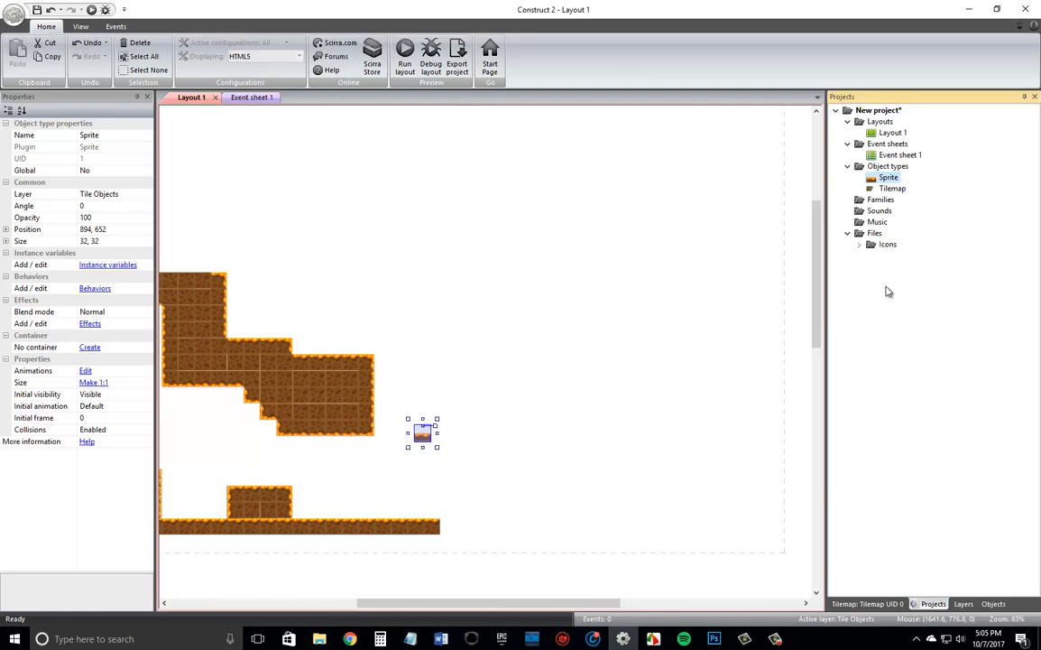
{"action": "key", "text": "F2"}
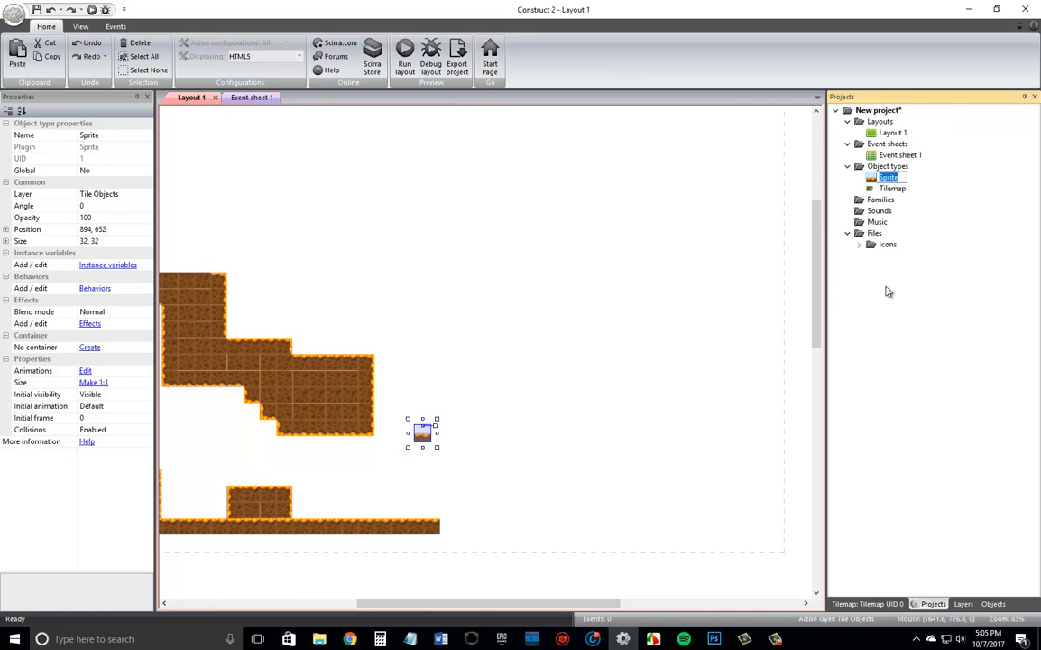
{"action": "type", "text": "T"}
{"action": "type", "text": "ilePlatform"}
{"action": "key", "text": "Return"}
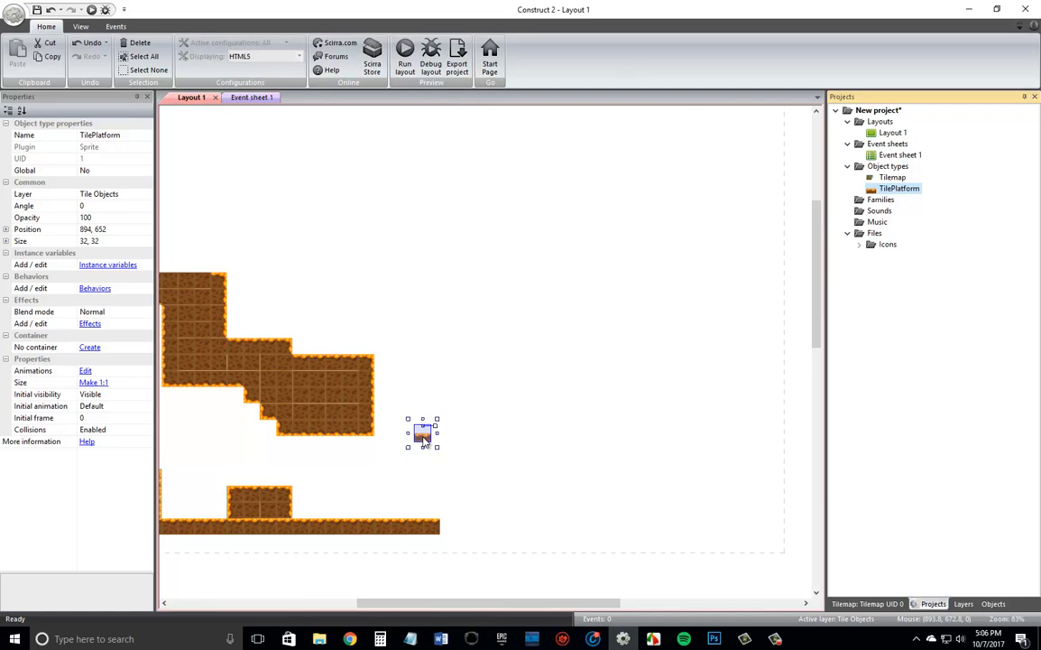
{"action": "left_click_drag", "start_coordinate": [425, 439], "coordinate": [447, 443], "text": "ctrl"}
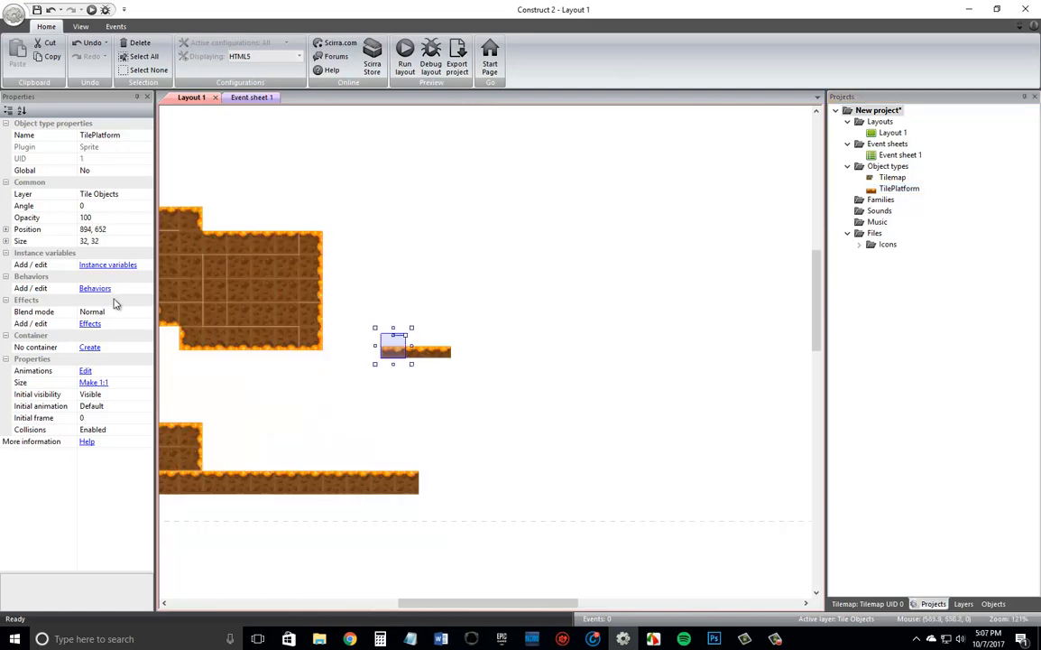
Add the Solid and Sine behaviors to the TilePlatform sprite.
{"action": "left_click", "coordinate": [99, 291]}
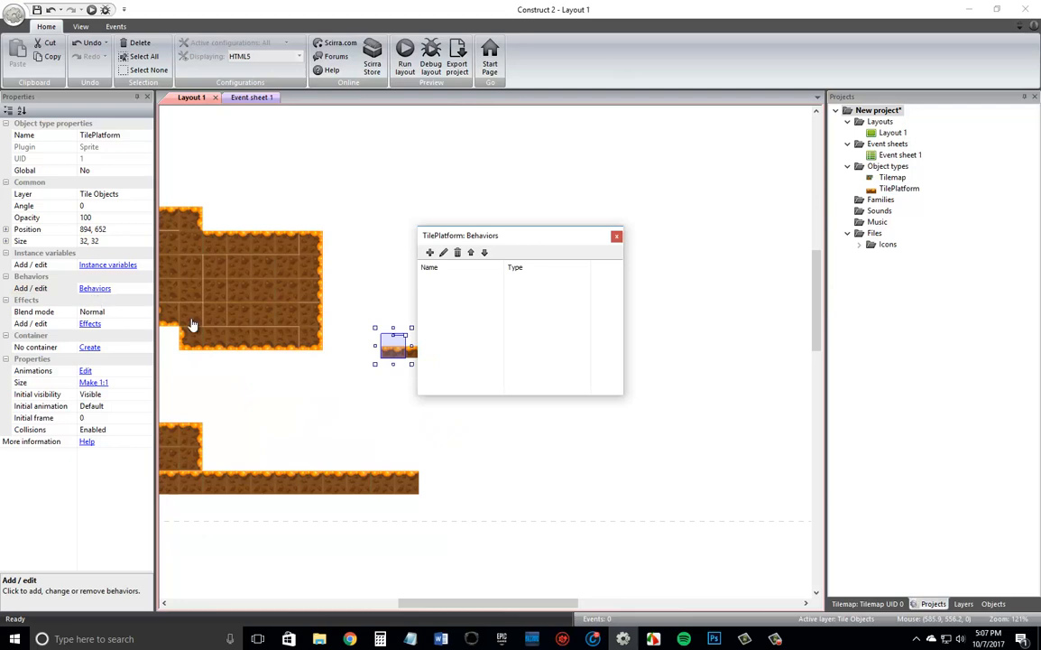
{"action": "left_click", "coordinate": [429, 253]}
{"action": "double_click", "coordinate": [592, 250]}
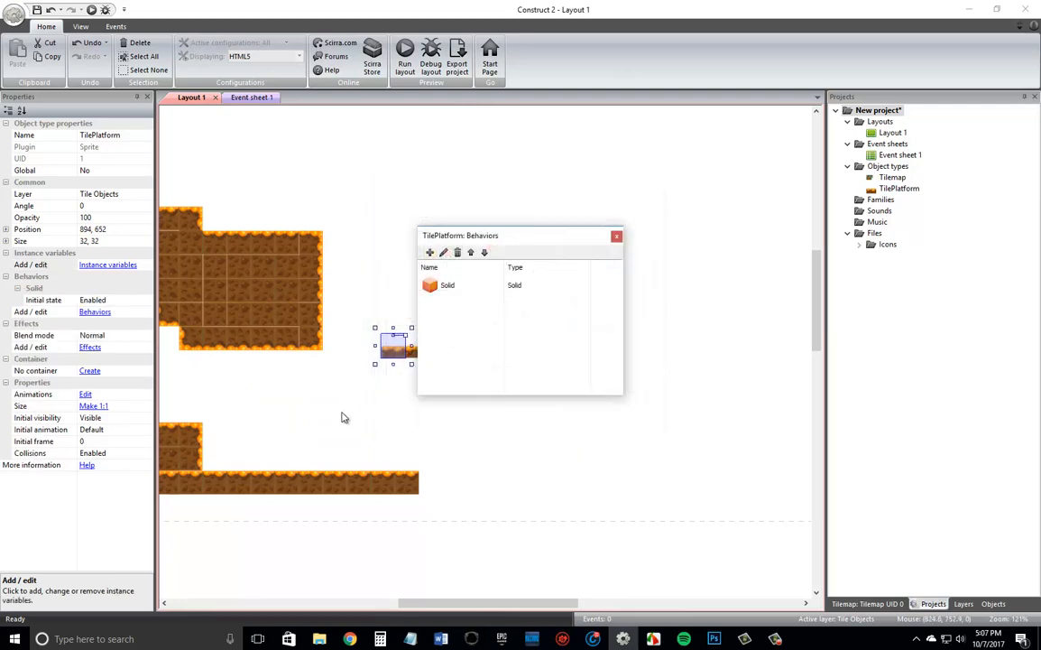
{"action": "left_click", "coordinate": [430, 255]}
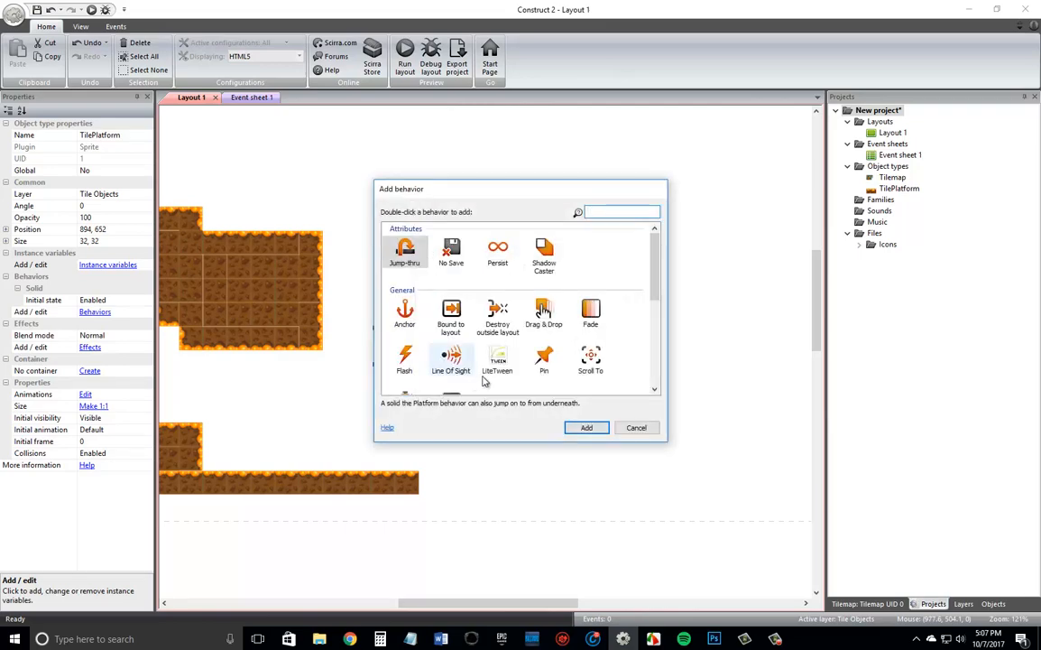
{"action": "scroll", "coordinate": [539, 338], "scroll_direction": "down", "scroll_amount": 5}
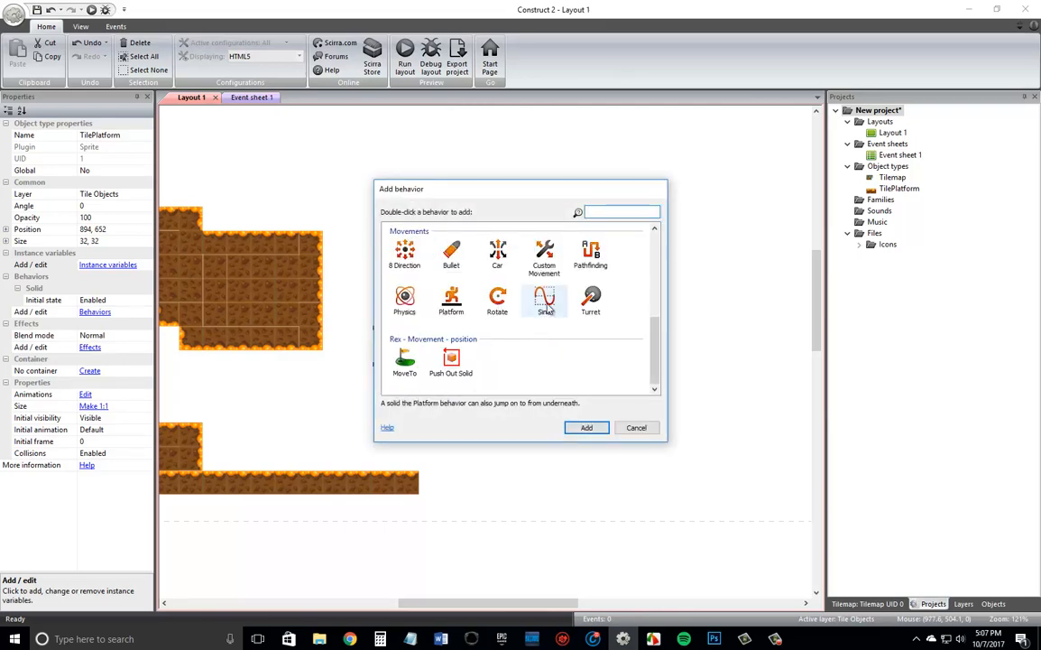
{"action": "double_click", "coordinate": [545, 302]}
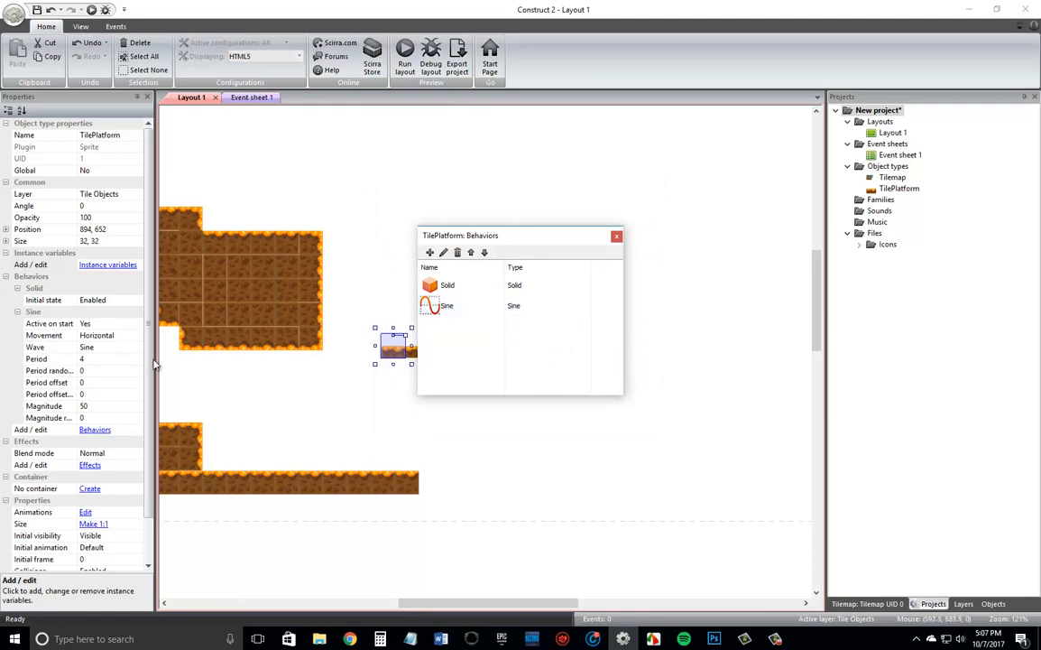
Set the movement of TilePlatform's Sine behavior to Vertical.
{"action": "left_click", "coordinate": [101, 335]}
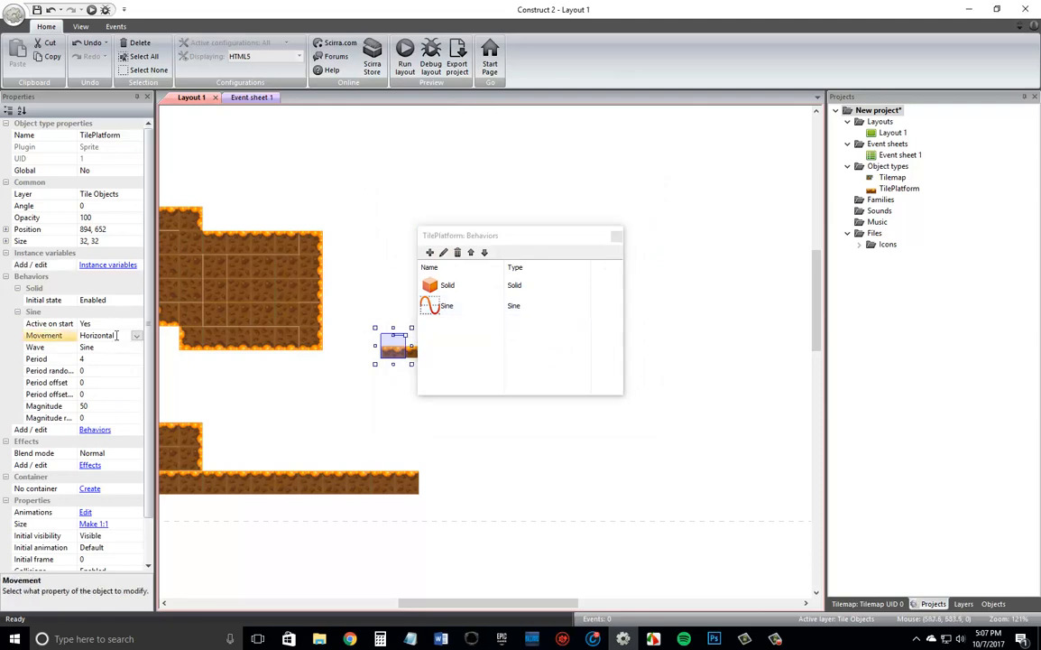
{"action": "left_click", "coordinate": [136, 334]}
{"action": "left_click", "coordinate": [107, 357]}
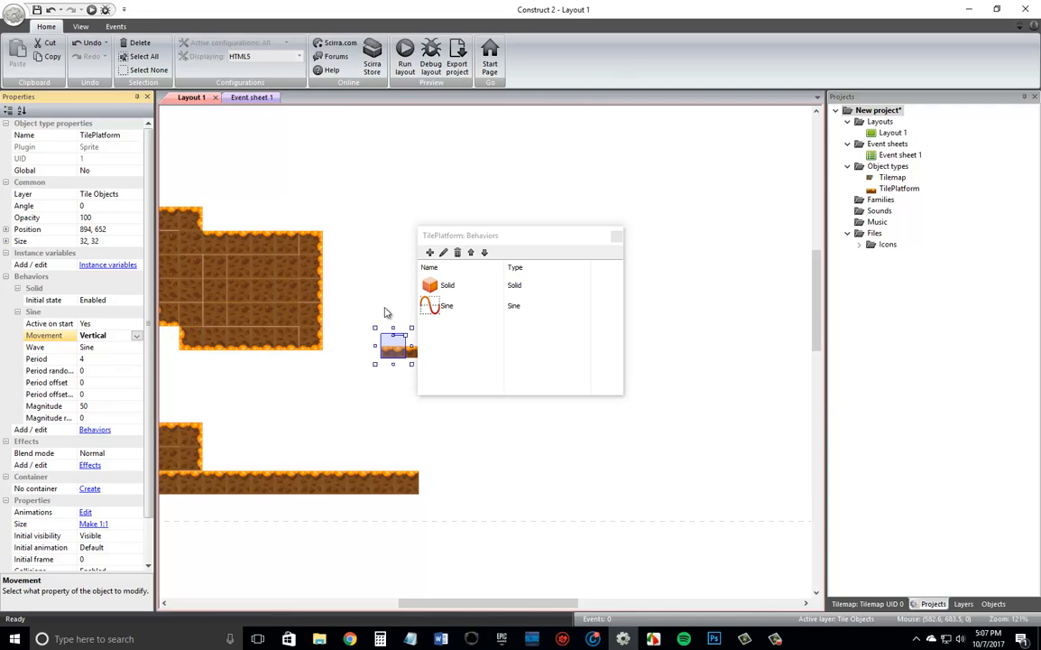
Show the layout grid and move the whole three-tile platform down to just above the end of the ground strip.
{"action": "left_click", "coordinate": [617, 238]}
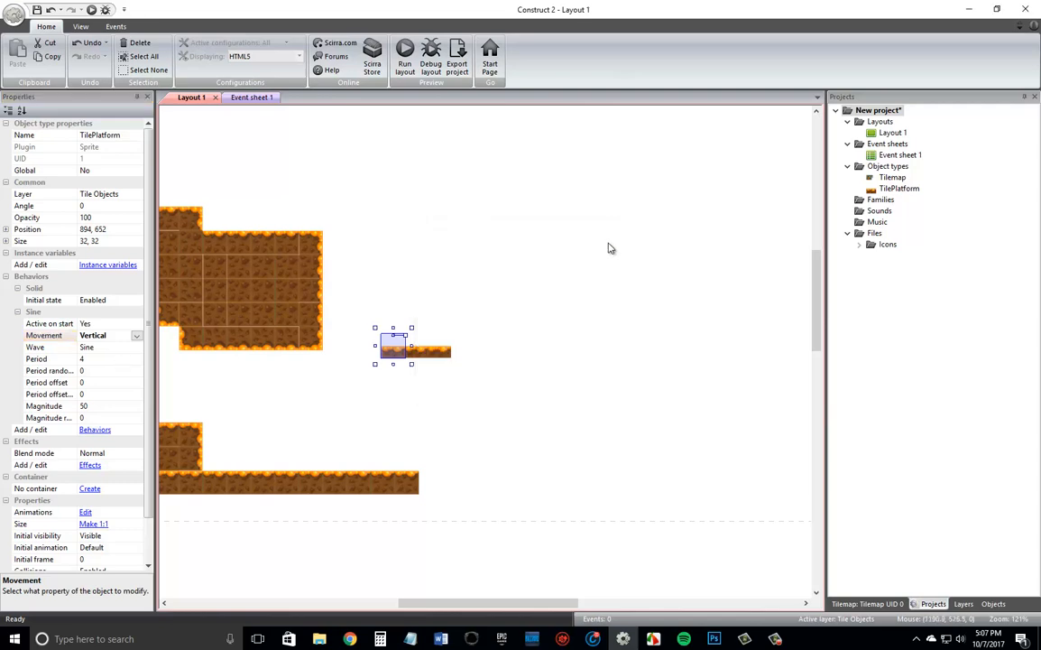
{"action": "left_click", "coordinate": [386, 309]}
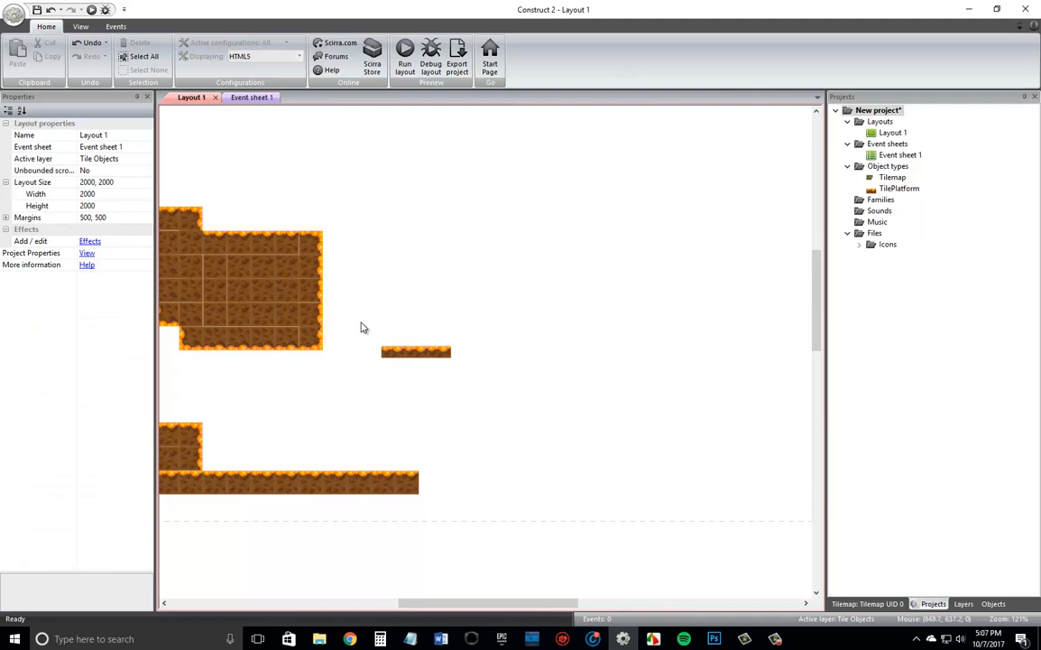
{"action": "left_click_drag", "start_coordinate": [362, 323], "coordinate": [406, 354]}
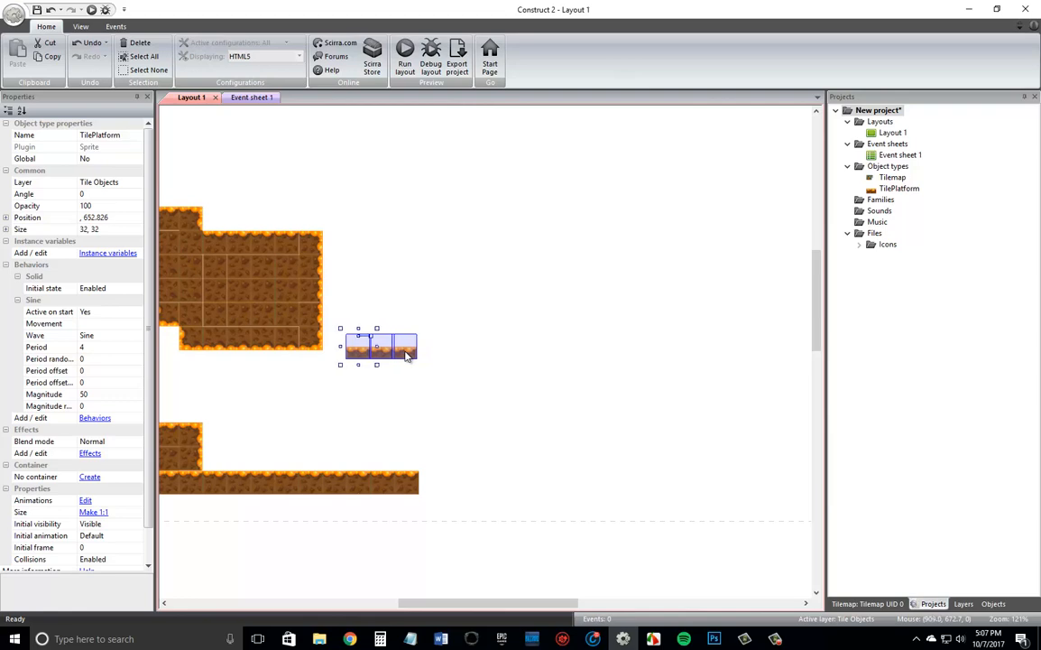
{"action": "left_click", "coordinate": [84, 26]}
{"action": "left_click", "coordinate": [281, 56]}
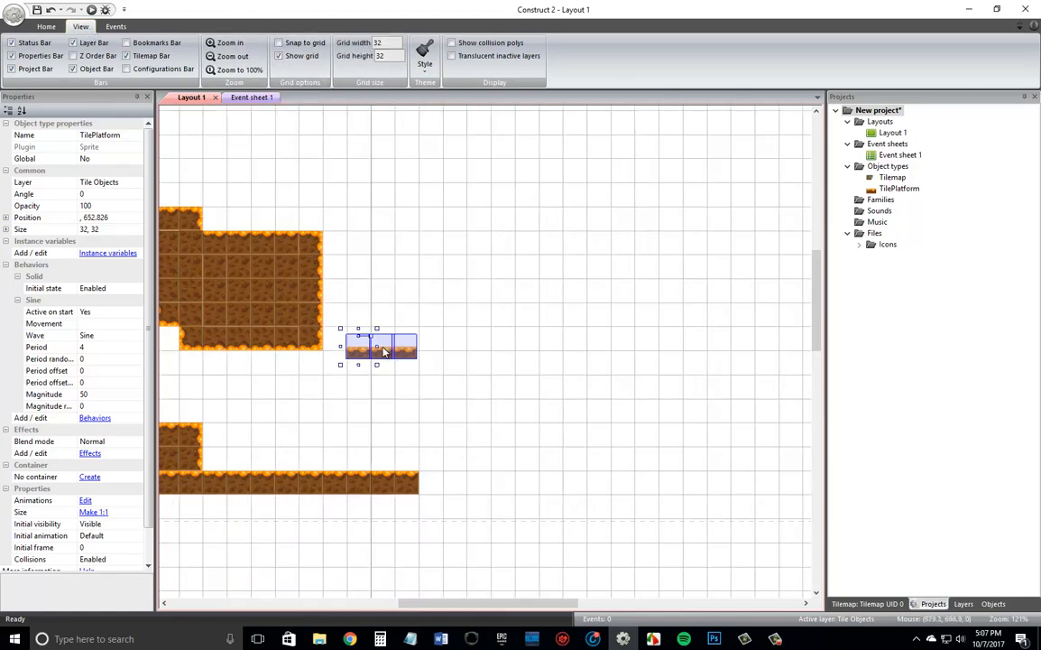
{"action": "left_click_drag", "start_coordinate": [384, 353], "coordinate": [387, 429]}
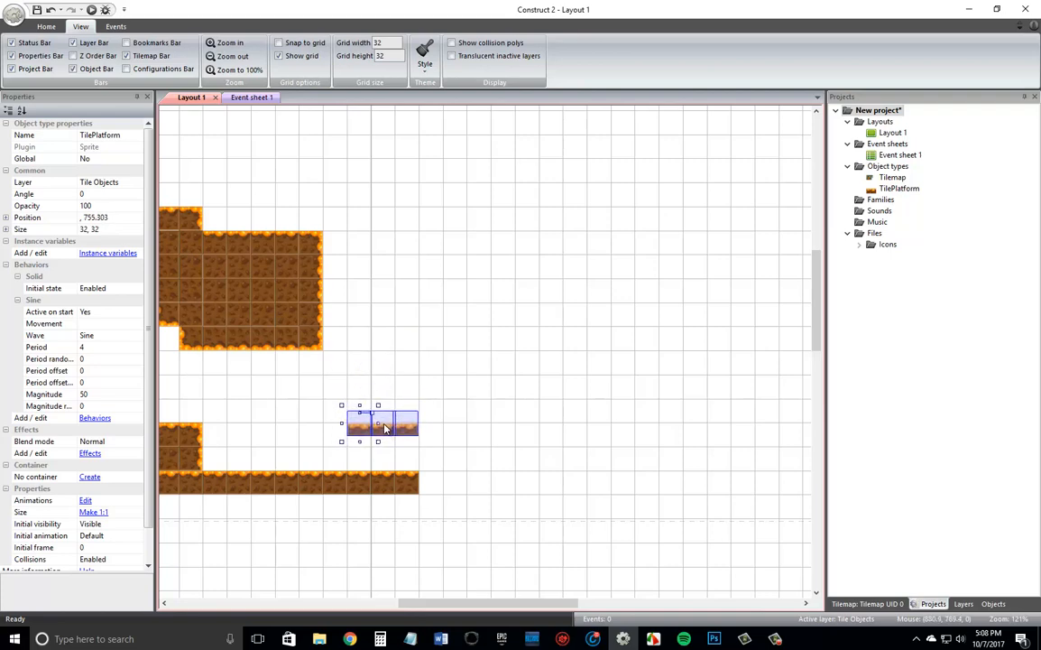
{"action": "left_click", "coordinate": [499, 394]}
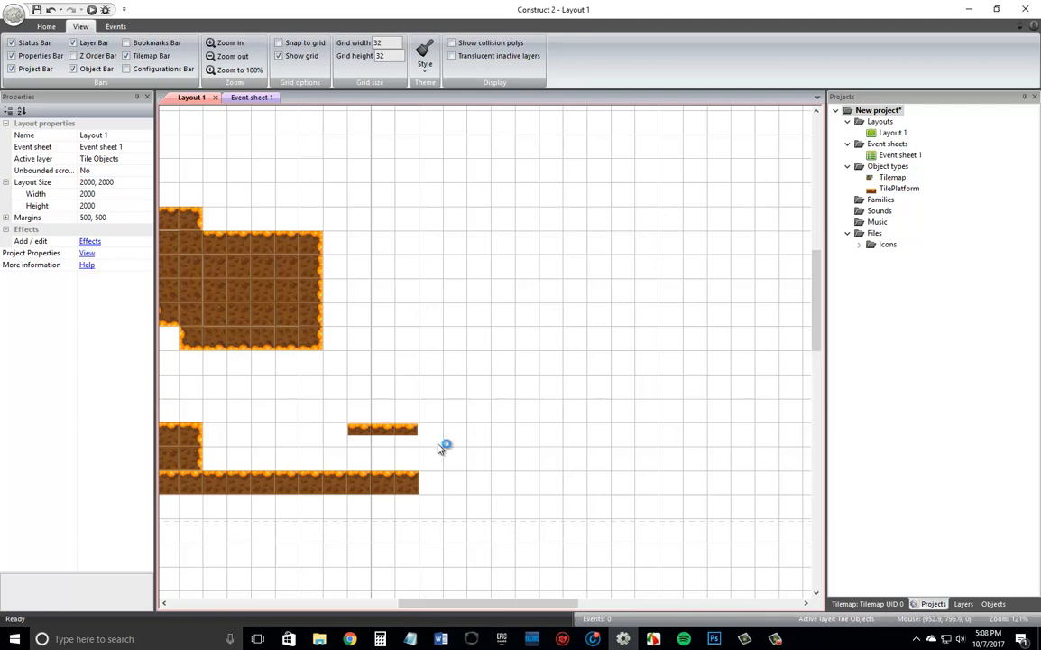
Turn on snap to grid and move the middle platform tile to 896, 768 and the first tile to 864, 768.
{"action": "left_click", "coordinate": [281, 43]}
{"action": "left_click_drag", "start_coordinate": [384, 429], "coordinate": [397, 429]}
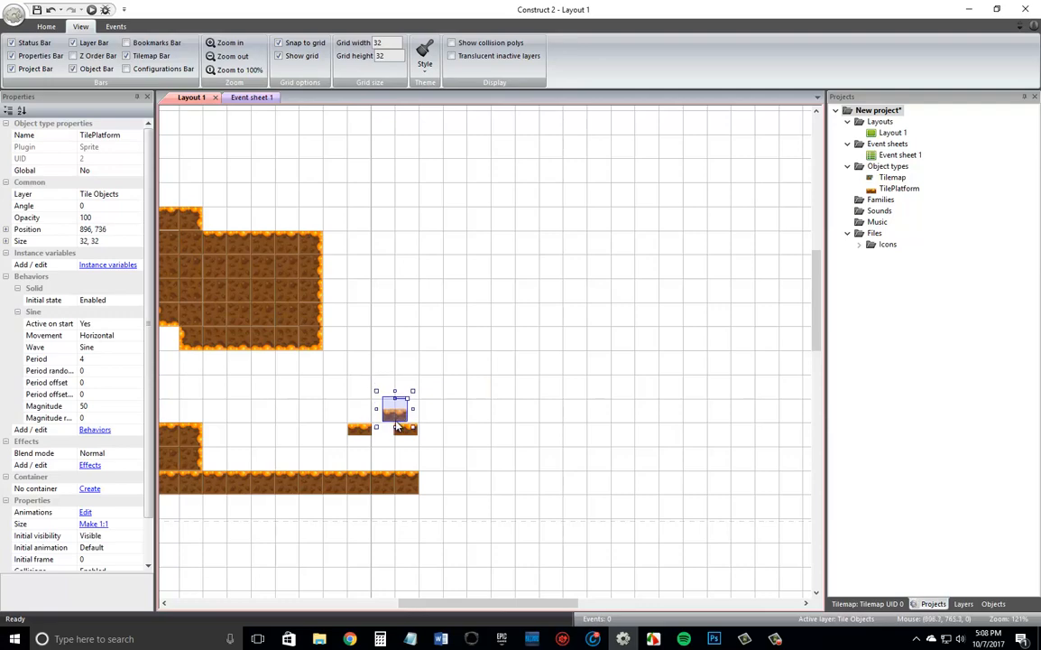
{"action": "double_click", "coordinate": [359, 430]}
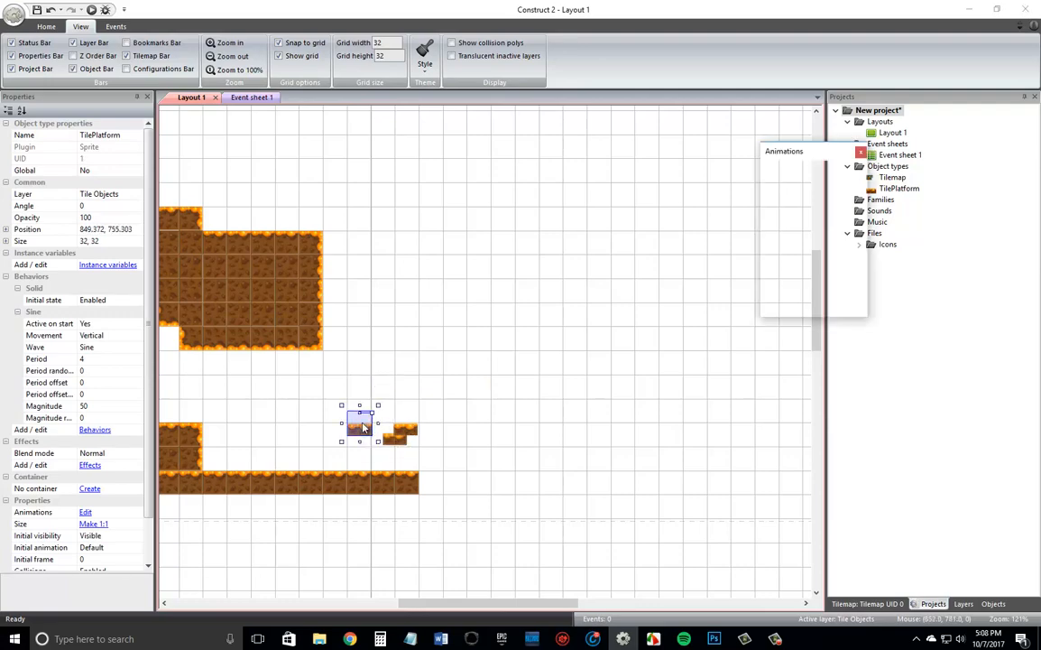
{"action": "left_click", "coordinate": [708, 43]}
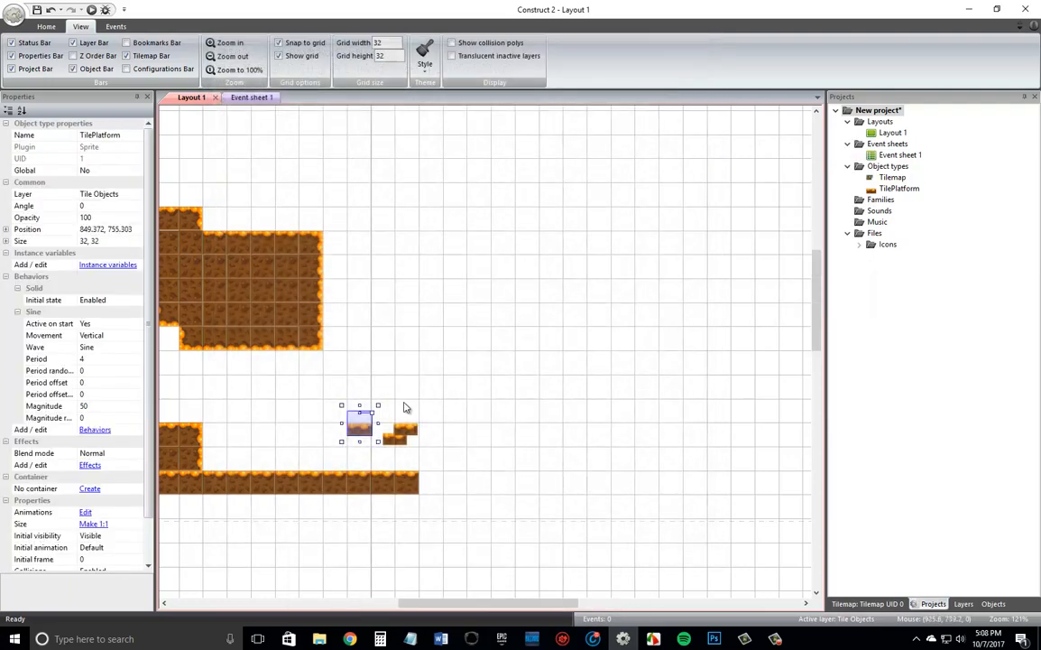
{"action": "mouse_move", "coordinate": [360, 434]}
{"action": "left_mouse_down"}
{"action": "mouse_move", "coordinate": [347, 425]}
{"action": "mouse_move", "coordinate": [363, 438]}
{"action": "left_mouse_up"}
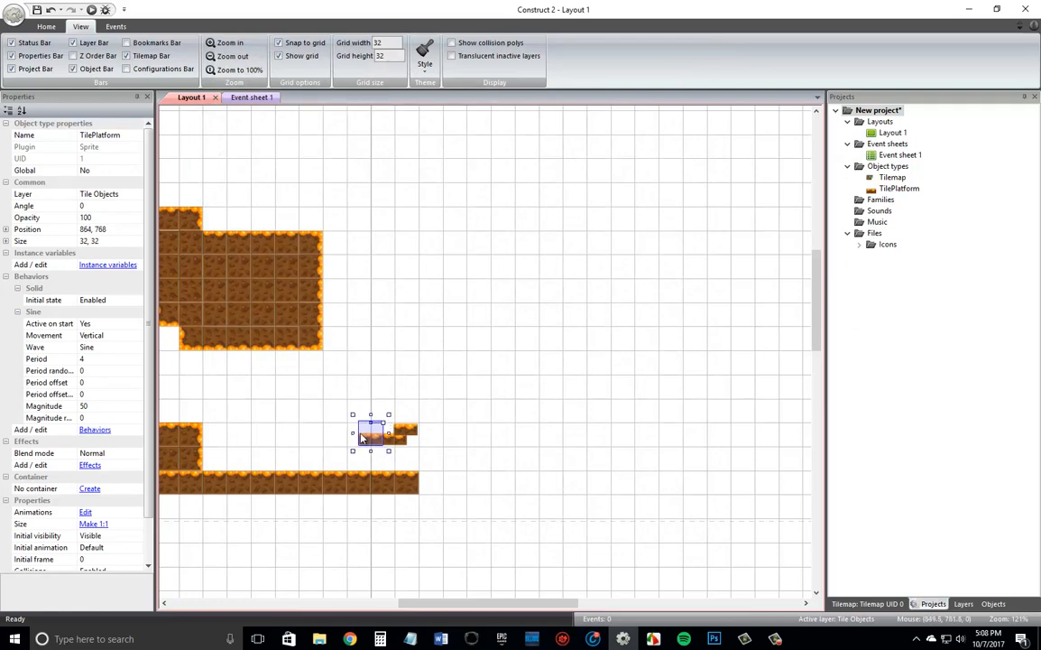
Set the origin point of the TilePlatform image to X 0, Y 0.
{"action": "double_click", "coordinate": [363, 438]}
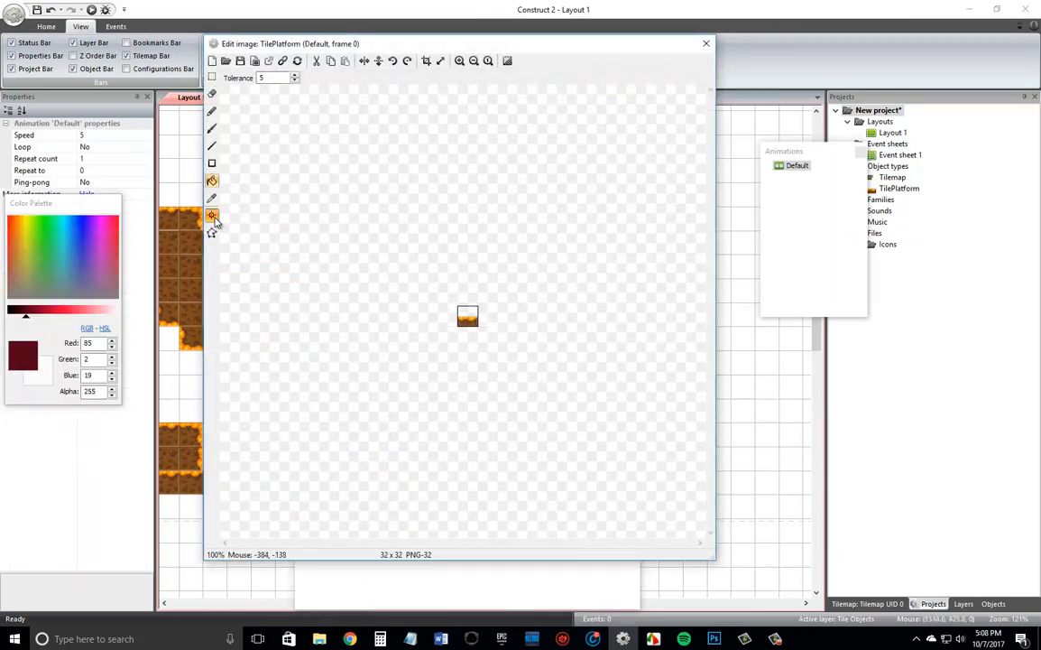
{"action": "left_click", "coordinate": [211, 214]}
{"action": "left_click_drag", "start_coordinate": [280, 79], "coordinate": [256, 84]}
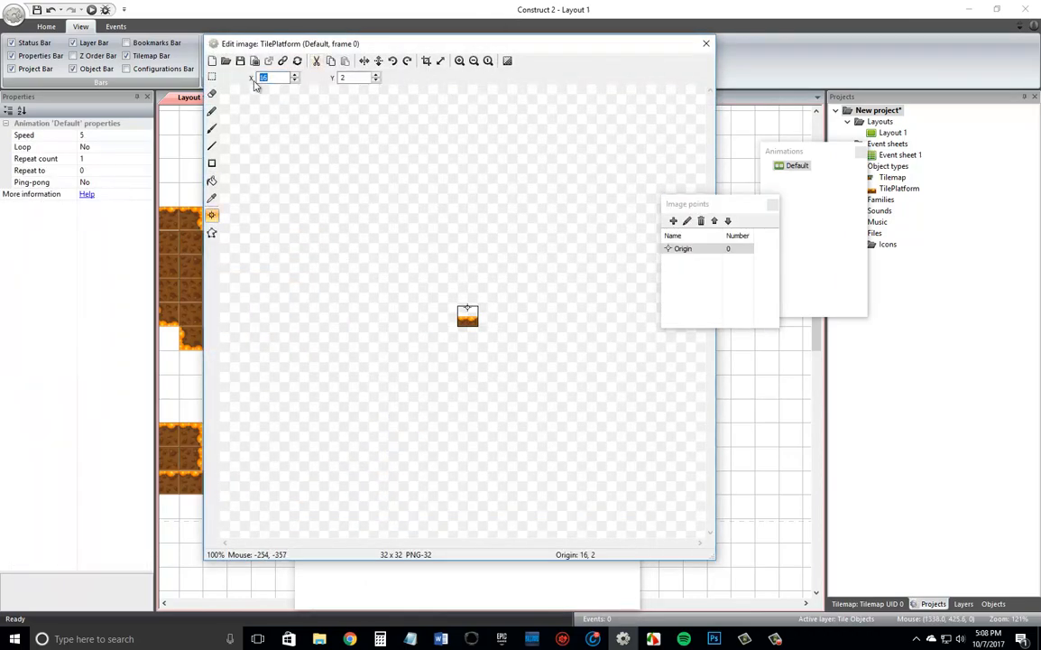
{"action": "type", "text": "0"}
{"action": "key", "text": "Tab"}
{"action": "left_click", "coordinate": [706, 44]}
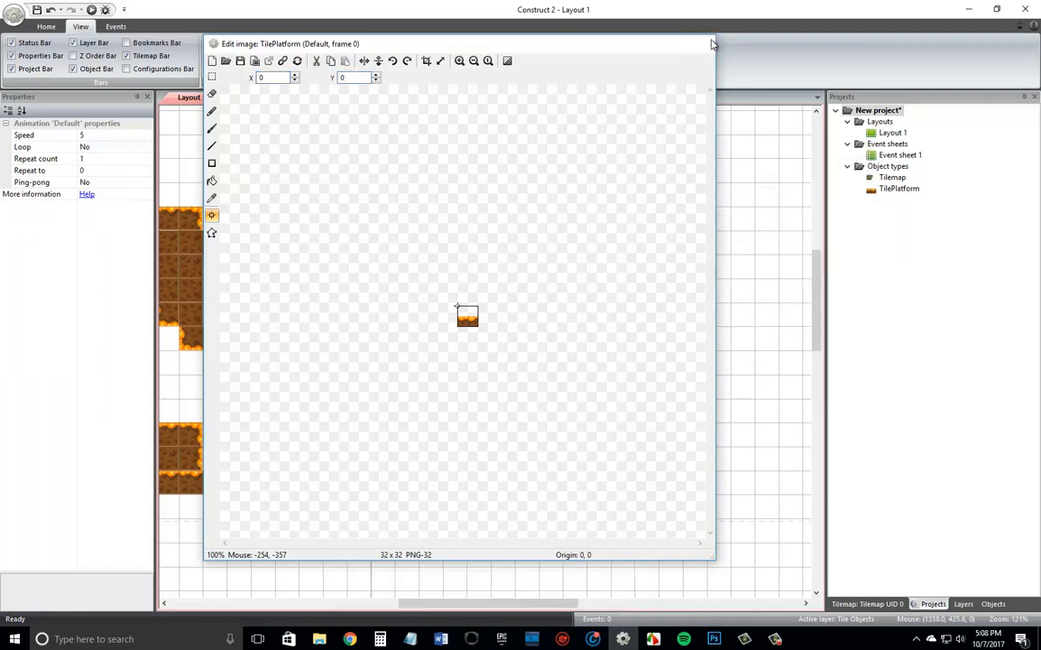
Align the three platform tiles edge to edge on the grid and place the platform with its first tile at 832, 768.
{"action": "left_click_drag", "start_coordinate": [382, 437], "coordinate": [509, 420]}
{"action": "mouse_move", "coordinate": [420, 439]}
{"action": "left_mouse_down"}
{"action": "mouse_move", "coordinate": [444, 416]}
{"action": "mouse_move", "coordinate": [422, 438]}
{"action": "left_mouse_up"}
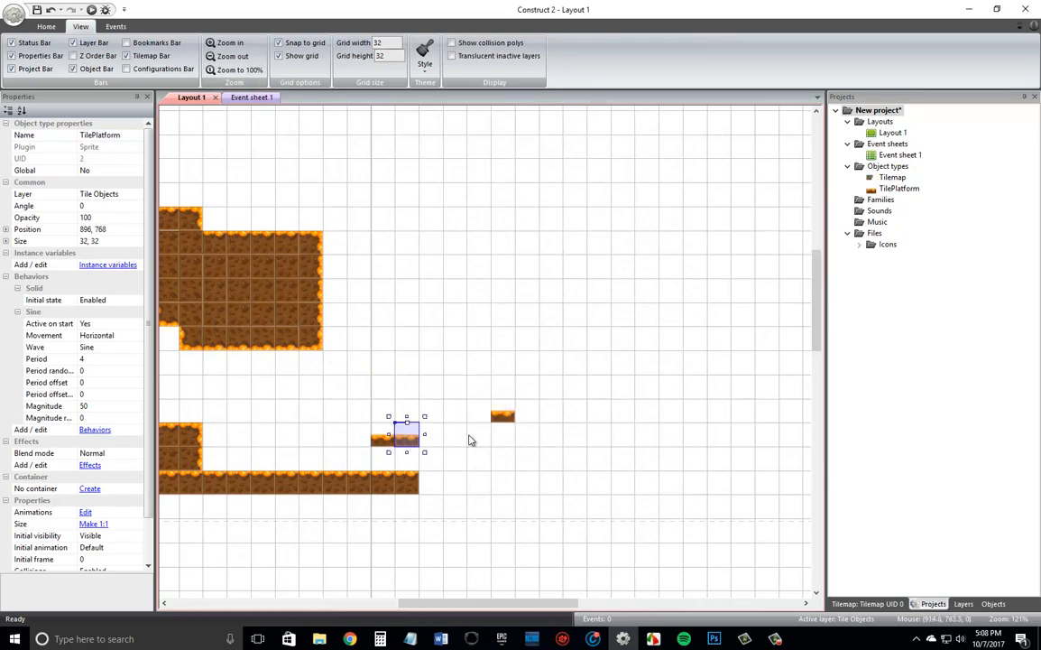
{"action": "left_click_drag", "start_coordinate": [506, 417], "coordinate": [434, 435]}
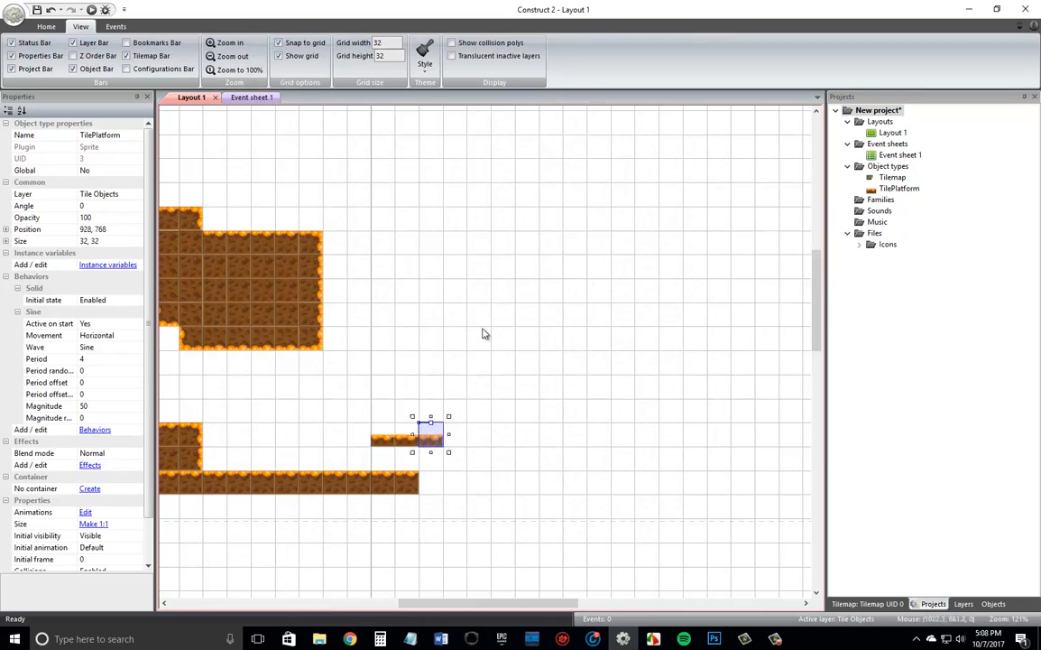
{"action": "left_click", "coordinate": [455, 320]}
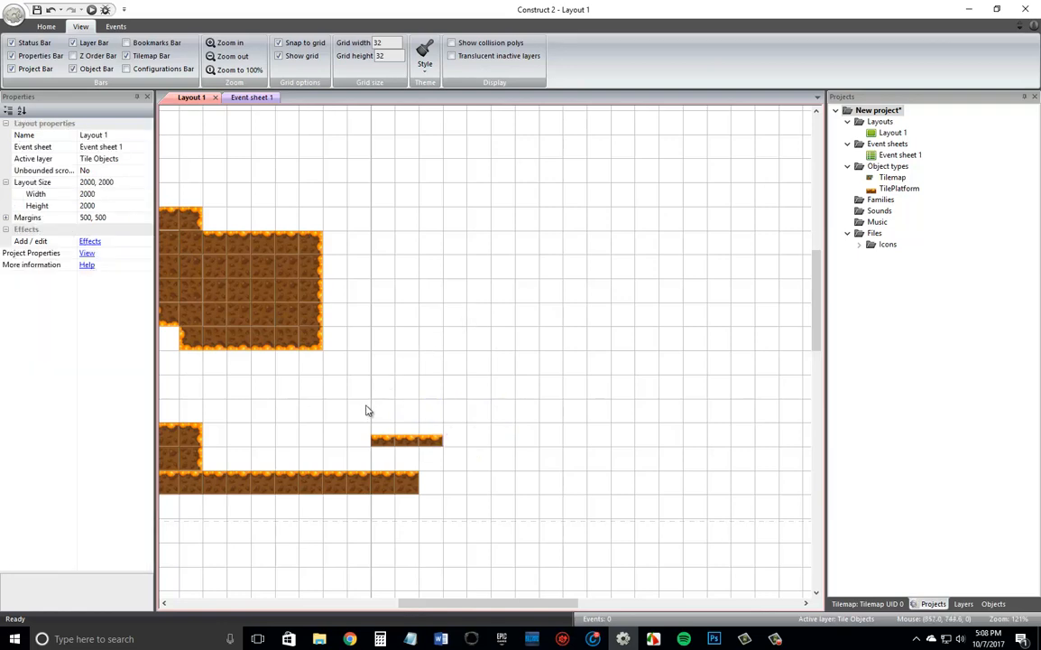
{"action": "left_click_drag", "start_coordinate": [365, 404], "coordinate": [408, 442]}
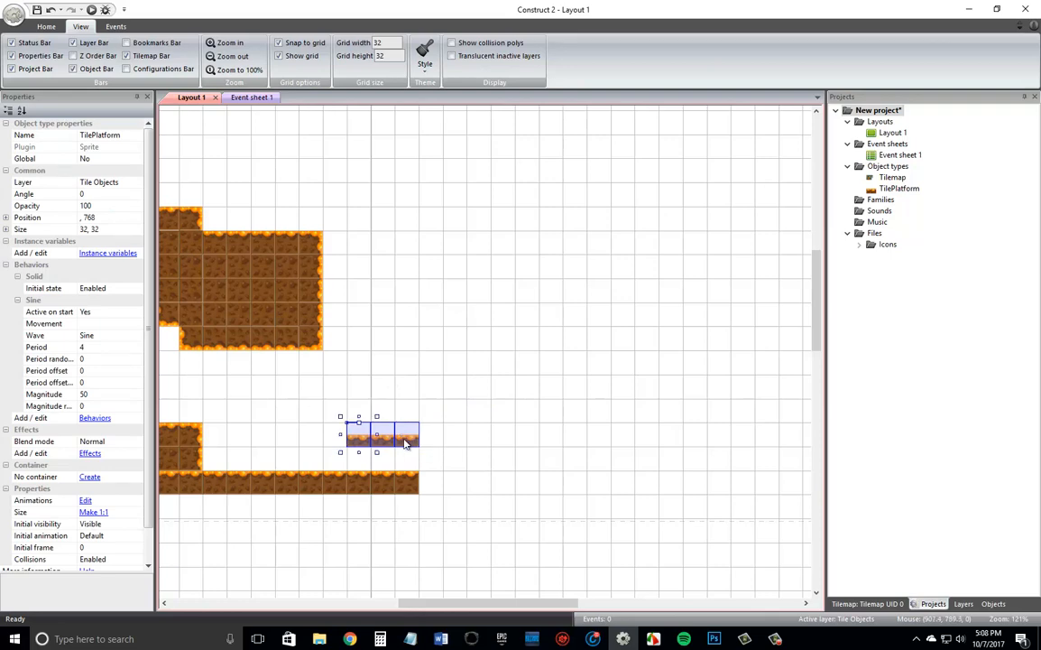
{"action": "left_click", "coordinate": [467, 382]}
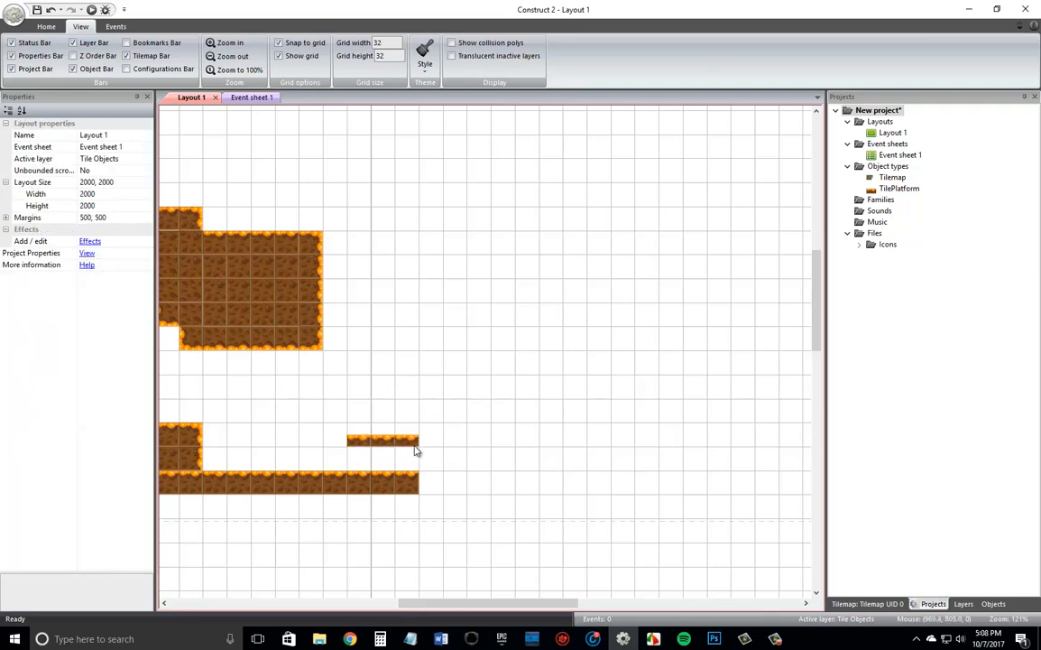
{"action": "double_click", "coordinate": [350, 441]}
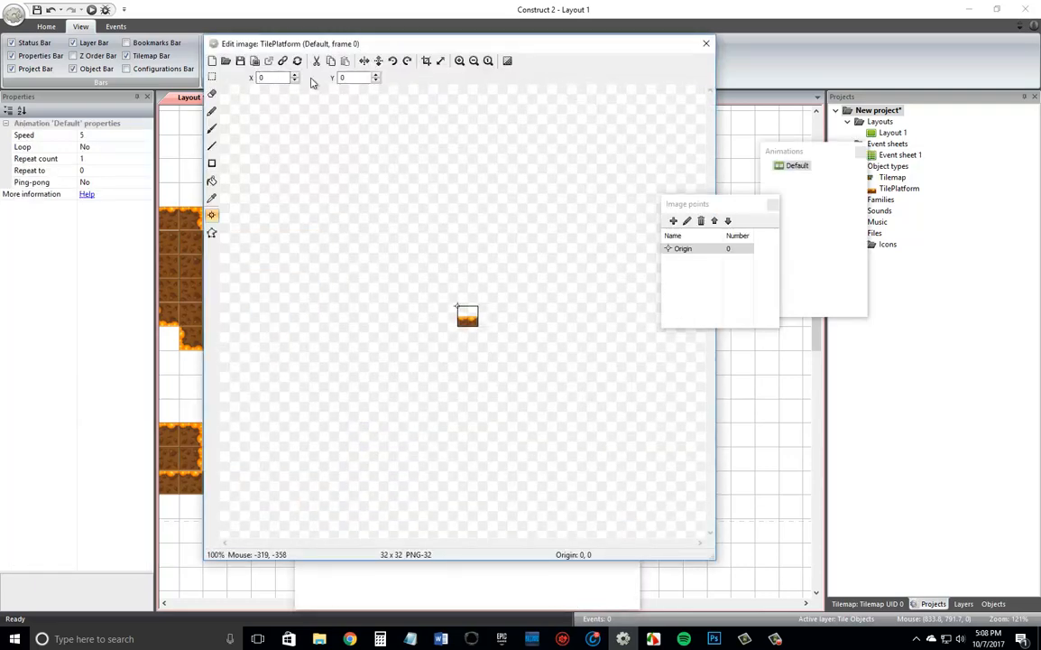
{"action": "left_click", "coordinate": [706, 45]}
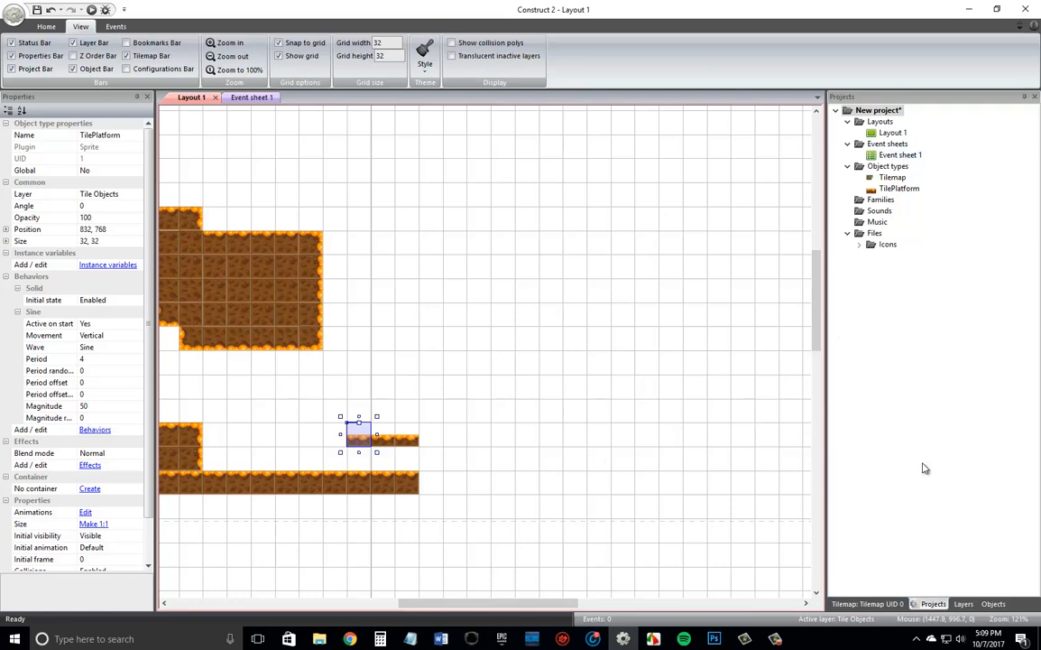
Make Tilemap the active layer and extend the end of the ground strip by two orange-topped dirt tiles.
{"action": "left_click", "coordinate": [965, 604]}
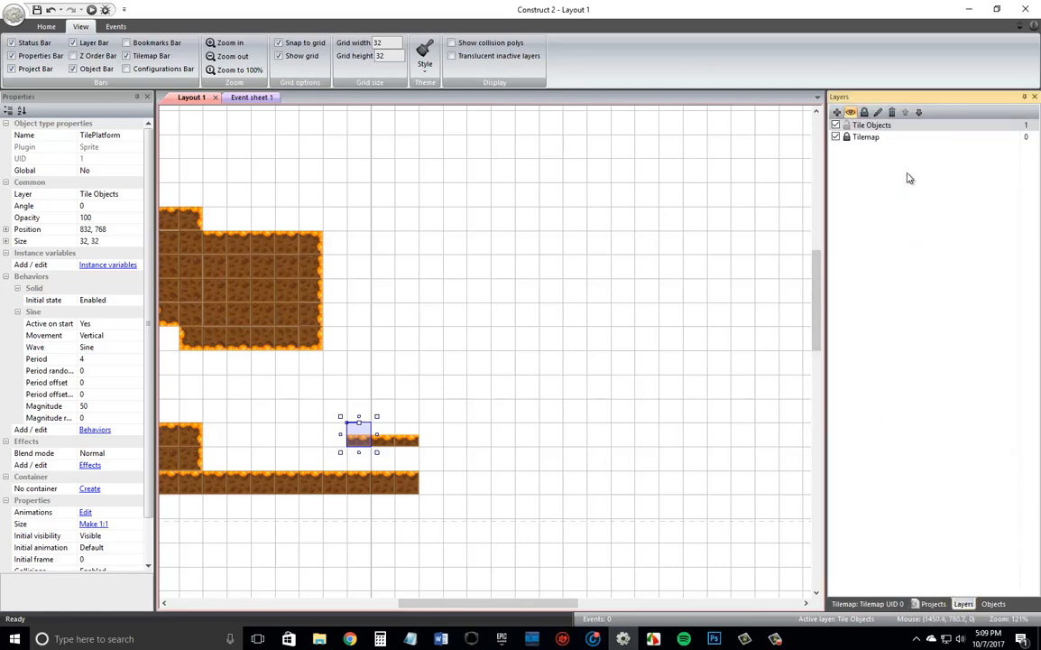
{"action": "left_click", "coordinate": [869, 137]}
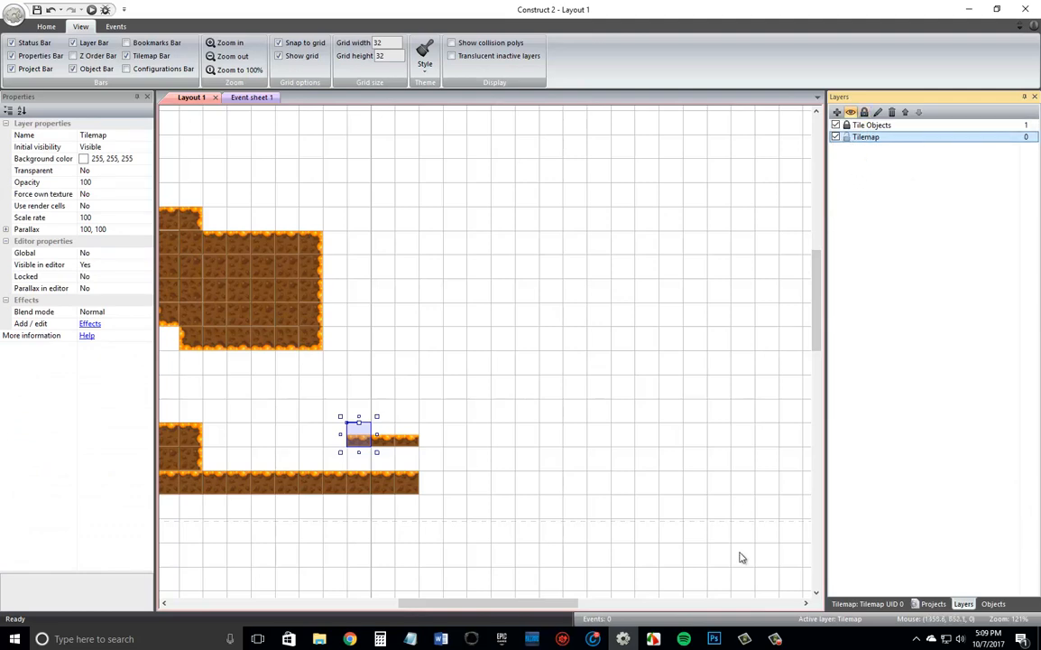
{"action": "left_click", "coordinate": [866, 604]}
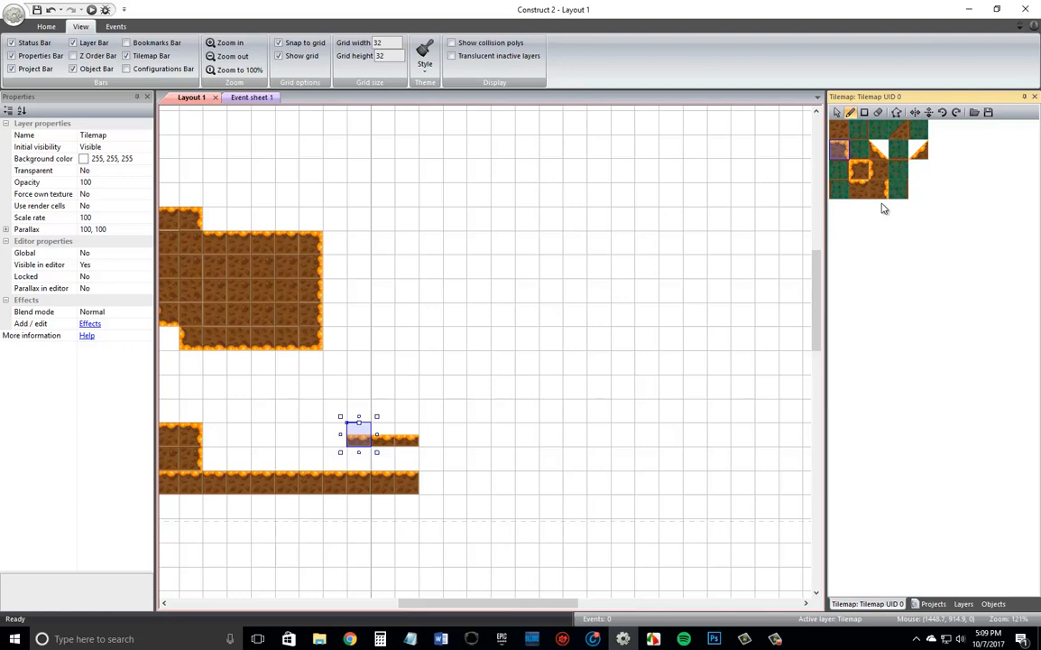
{"action": "left_click", "coordinate": [860, 188]}
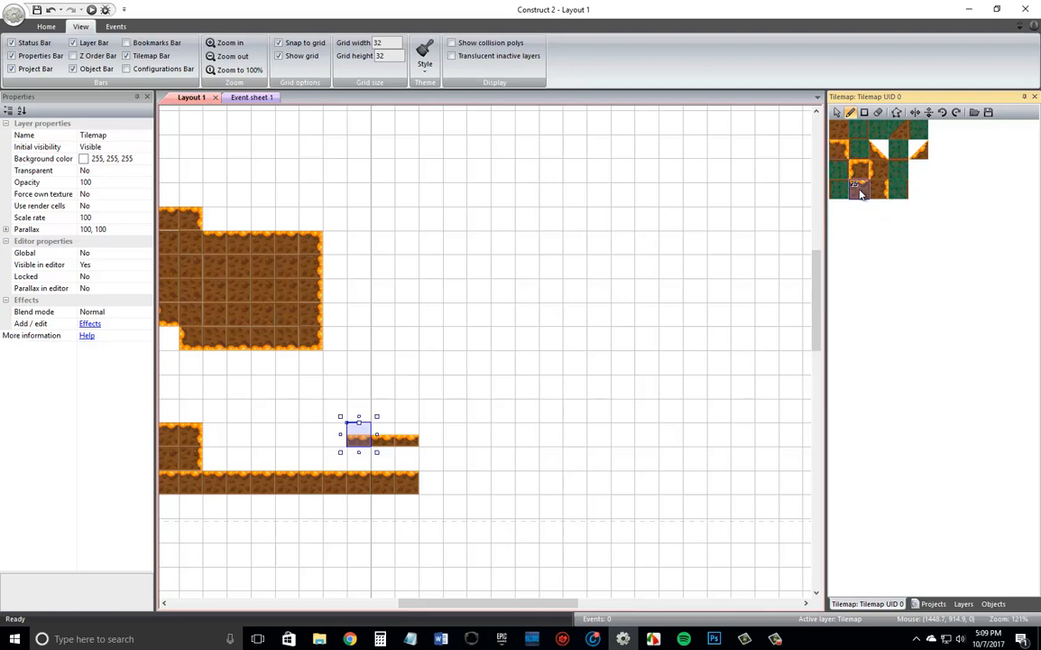
{"action": "left_click", "coordinate": [435, 489]}
{"action": "left_click", "coordinate": [458, 487]}
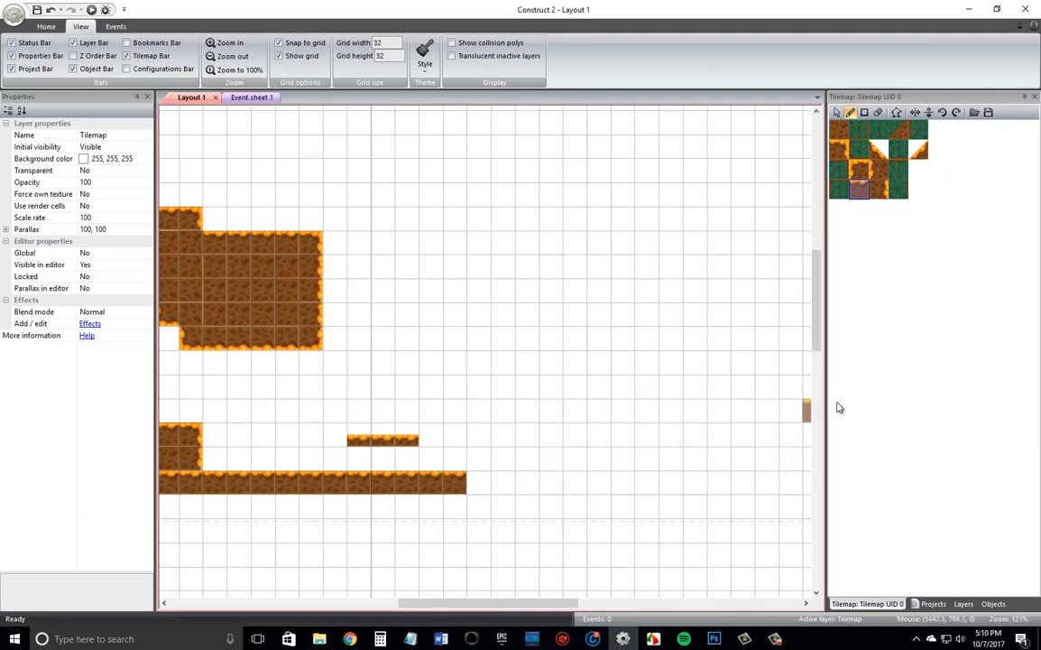
{"action": "left_click_drag", "start_coordinate": [513, 605], "coordinate": [408, 605]}
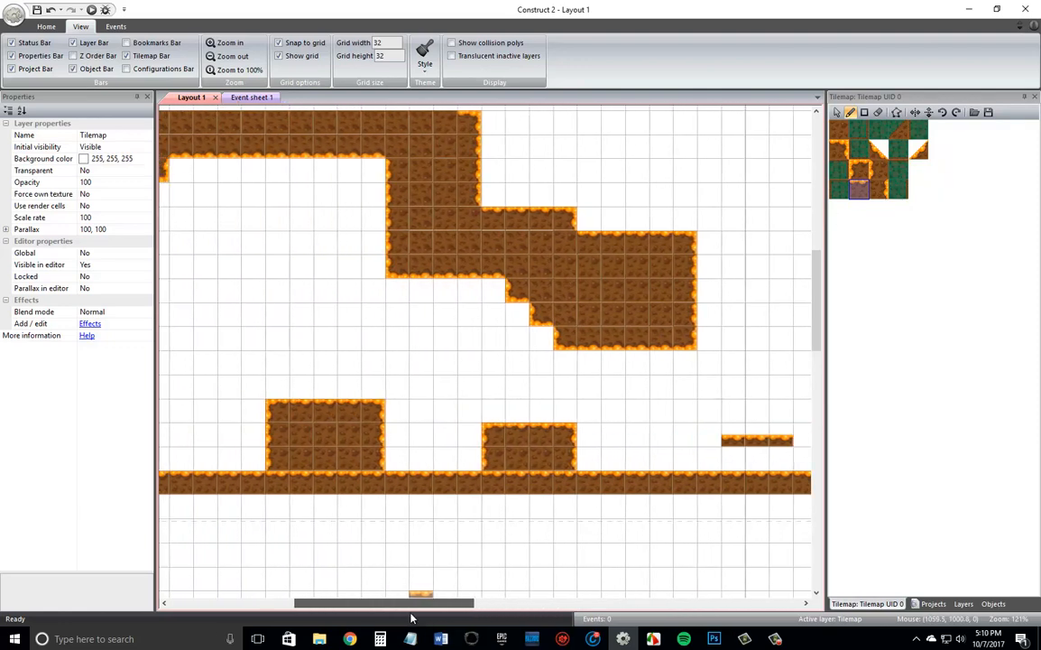
{"action": "left_click", "coordinate": [837, 132]}
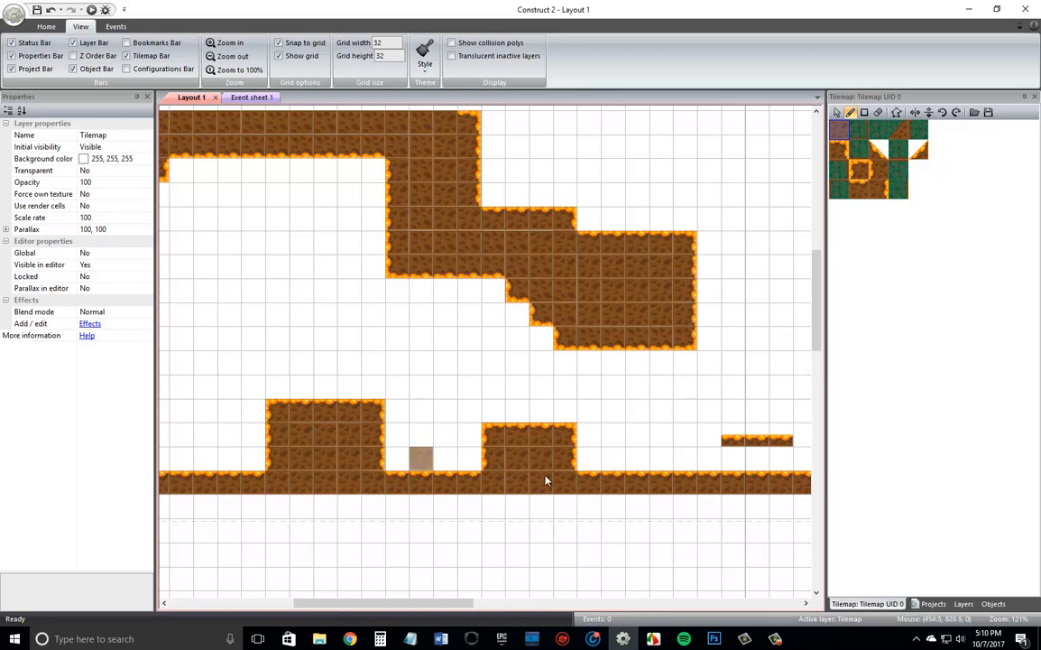
{"action": "left_click_drag", "start_coordinate": [408, 603], "coordinate": [483, 610]}
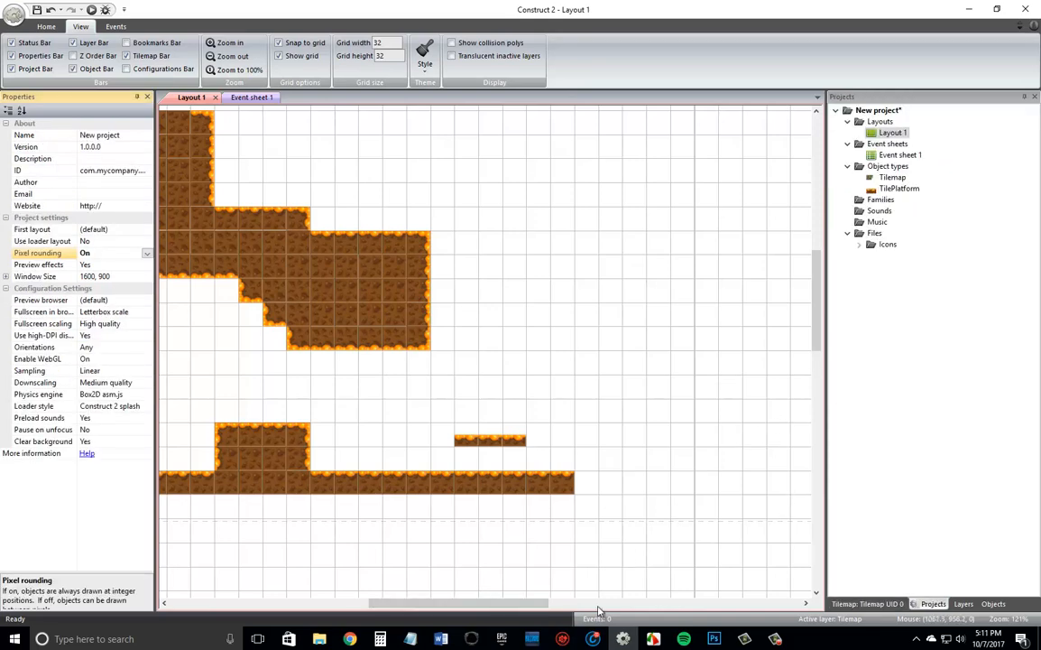
{"action": "mouse_move", "coordinate": [545, 605]}
{"action": "left_mouse_down"}
{"action": "mouse_move", "coordinate": [428, 606]}
{"action": "mouse_move", "coordinate": [632, 592]}
{"action": "mouse_move", "coordinate": [463, 596]}
{"action": "mouse_move", "coordinate": [558, 592]}
{"action": "left_mouse_up"}
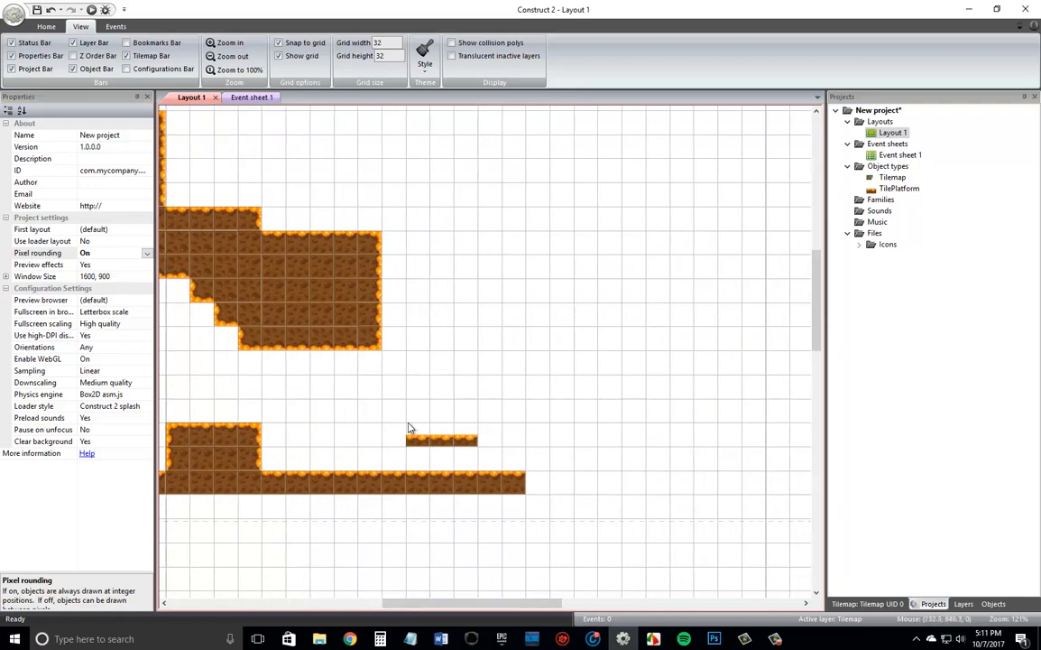
Lock the Tilemap layer and add a new layer named "Player" above Tile Objects.
{"action": "left_click", "coordinate": [963, 602]}
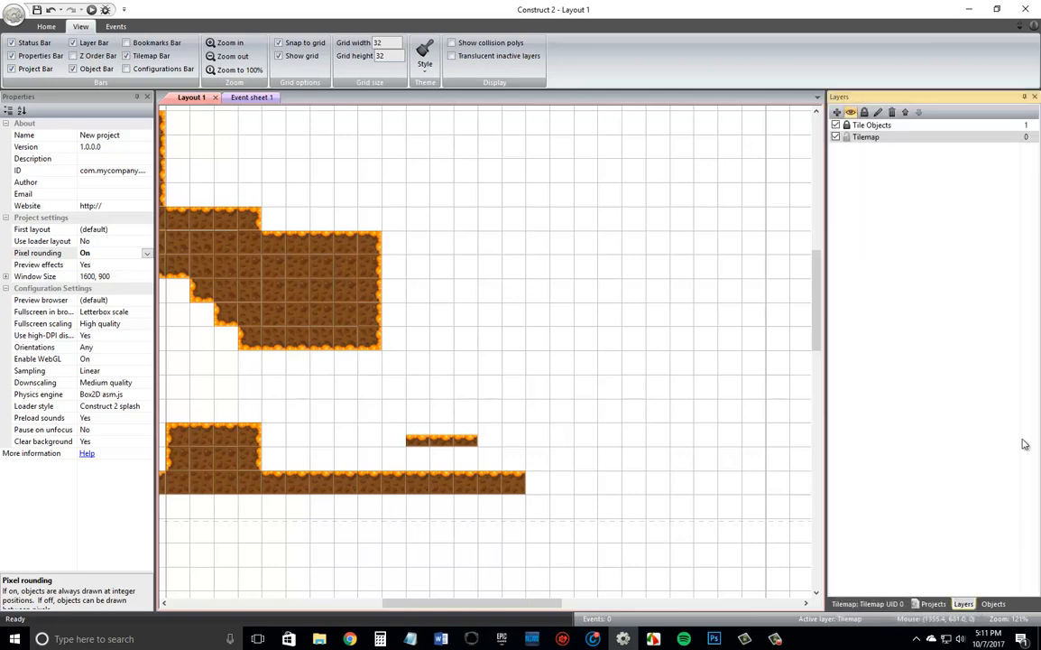
{"action": "left_click", "coordinate": [871, 126]}
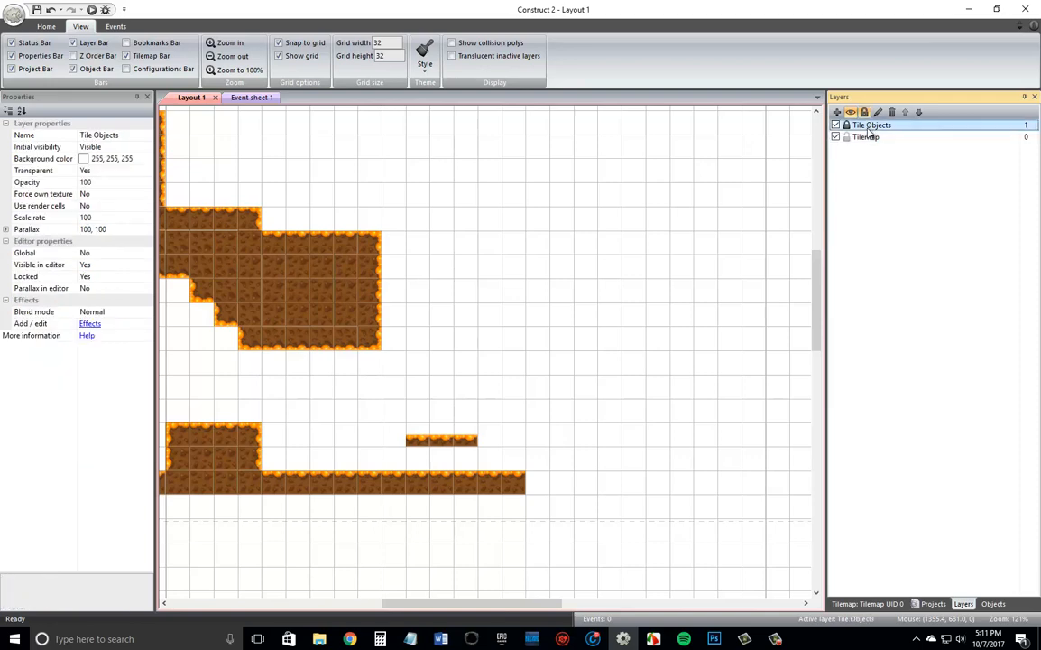
{"action": "left_click", "coordinate": [847, 136]}
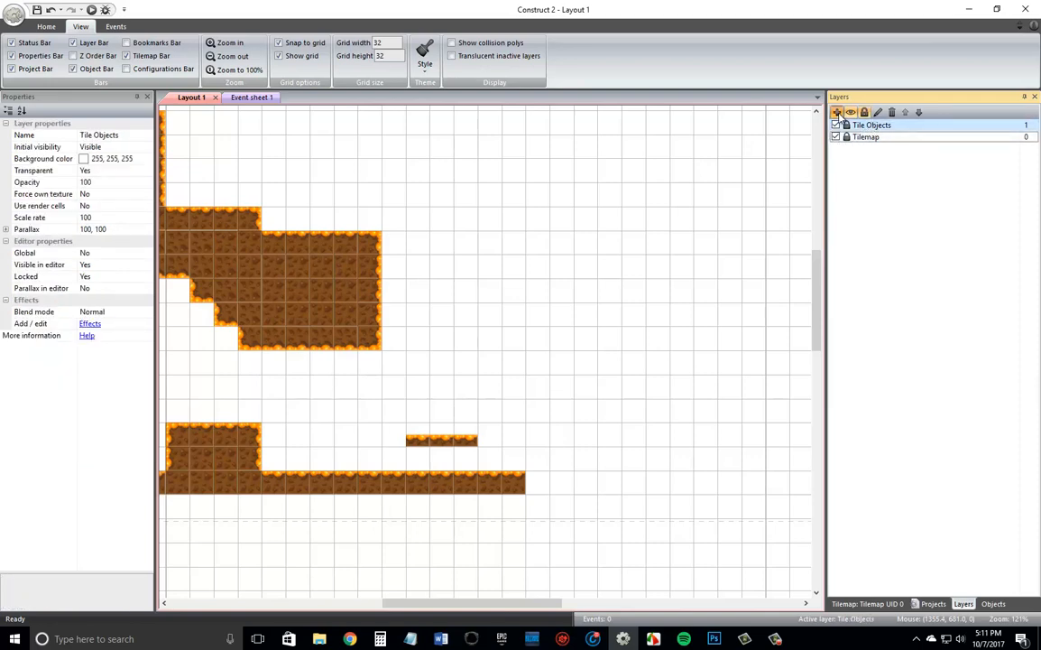
{"action": "left_click", "coordinate": [837, 112]}
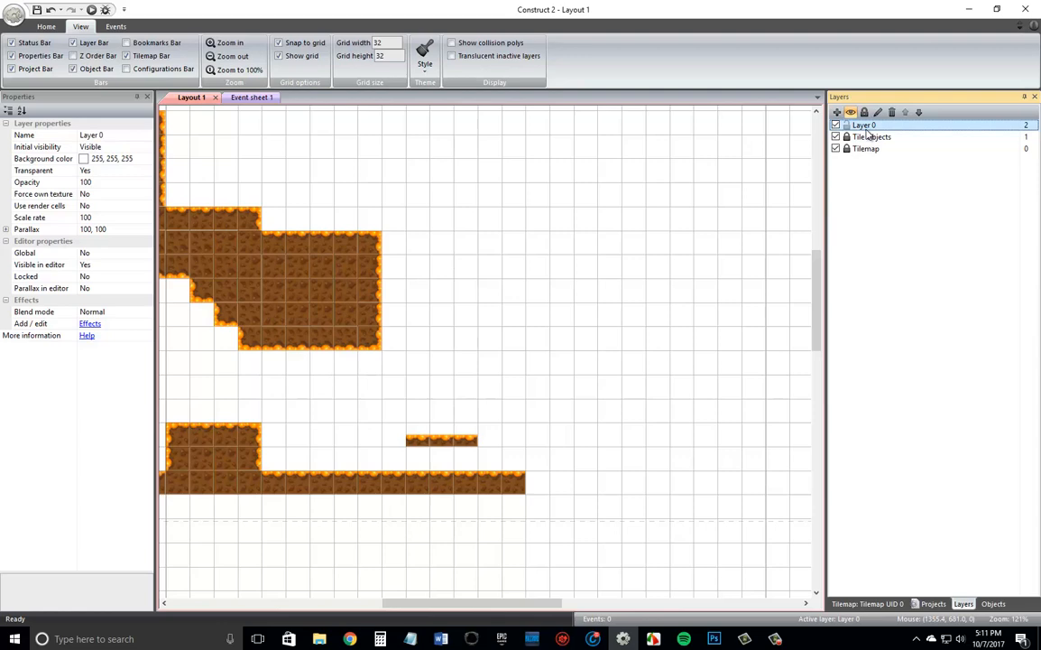
{"action": "double_click", "coordinate": [866, 127]}
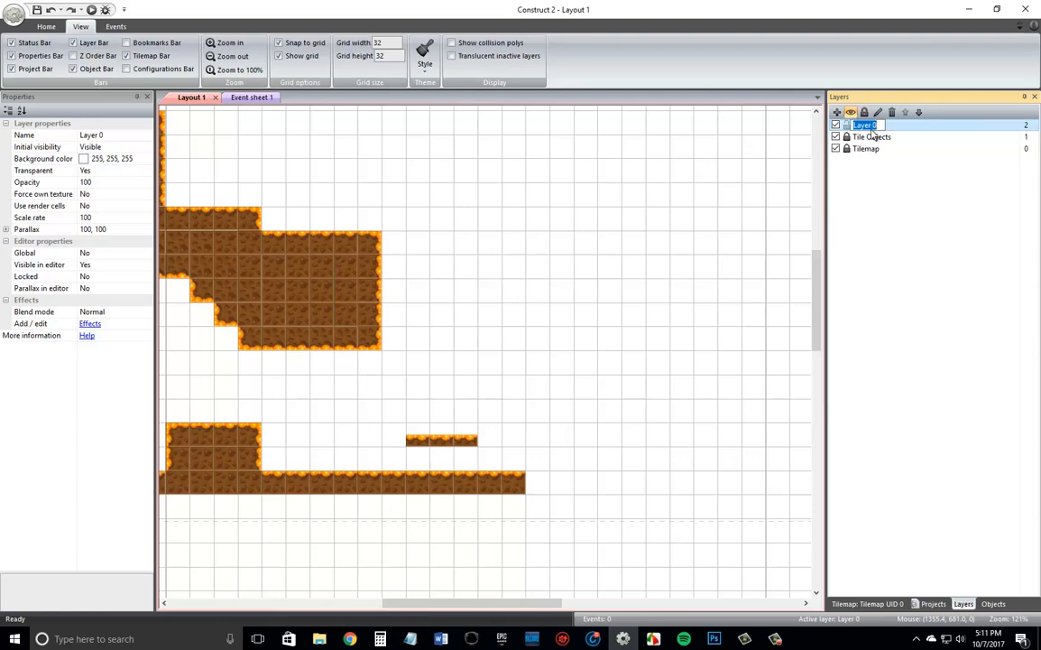
{"action": "type", "text": "Player"}
{"action": "key", "text": "Return"}
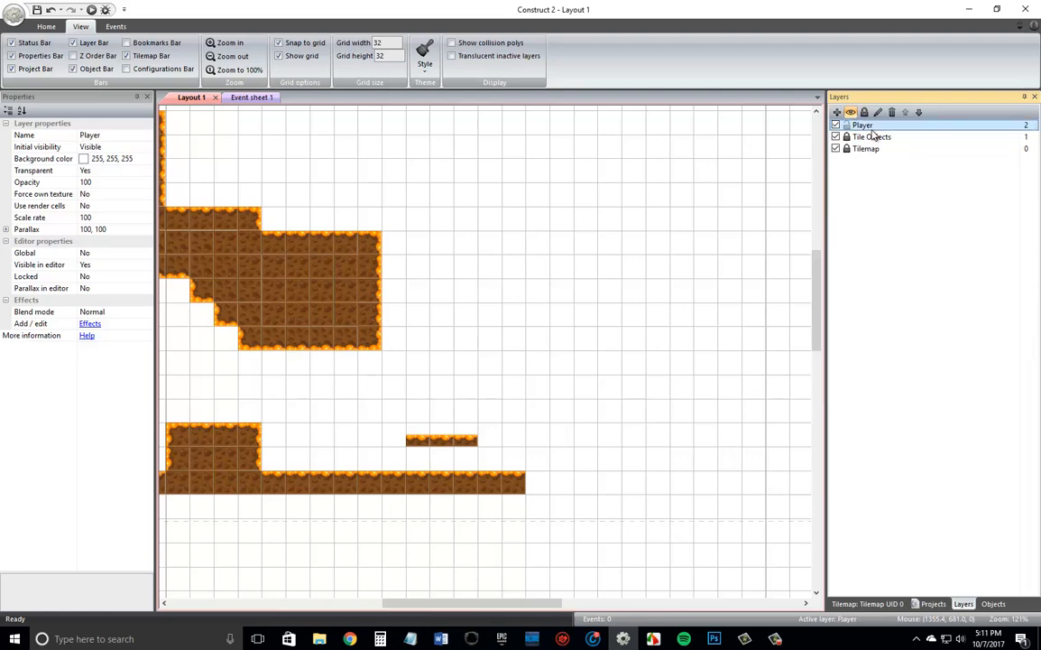
Insert a new sprite on the Player layer above the three-tile platform and resize its image canvas to 32 by 32 pixels.
{"action": "double_click", "coordinate": [444, 397]}
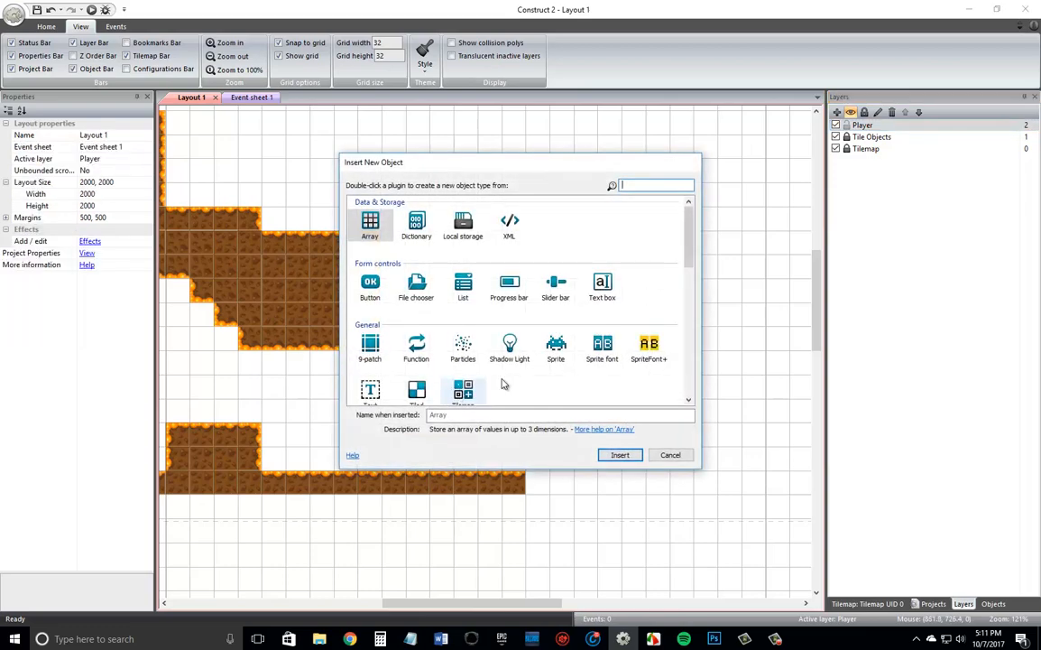
{"action": "double_click", "coordinate": [556, 355]}
{"action": "left_click", "coordinate": [479, 368]}
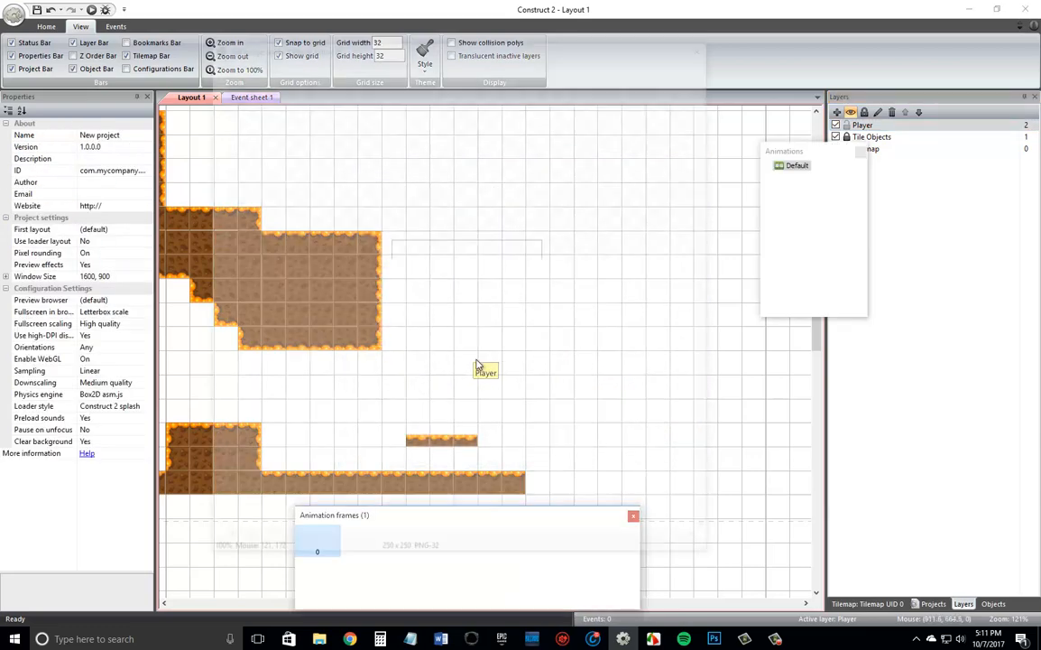
{"action": "left_click", "coordinate": [441, 60]}
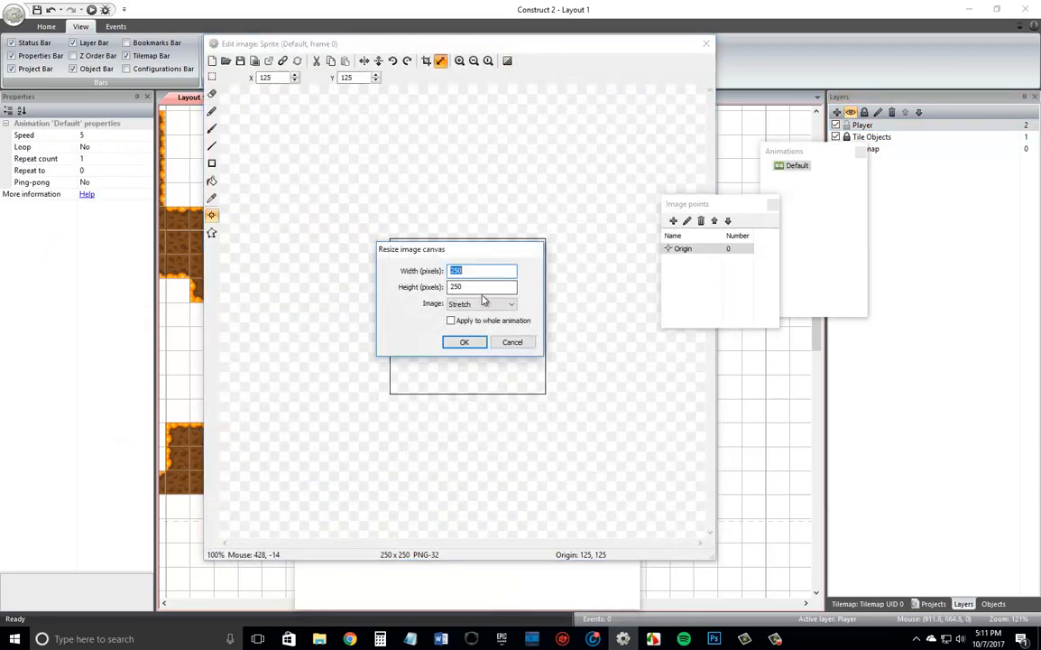
{"action": "type", "text": "32"}
{"action": "key", "text": "Tab"}
{"action": "type", "text": "32"}
{"action": "key", "text": "Return"}
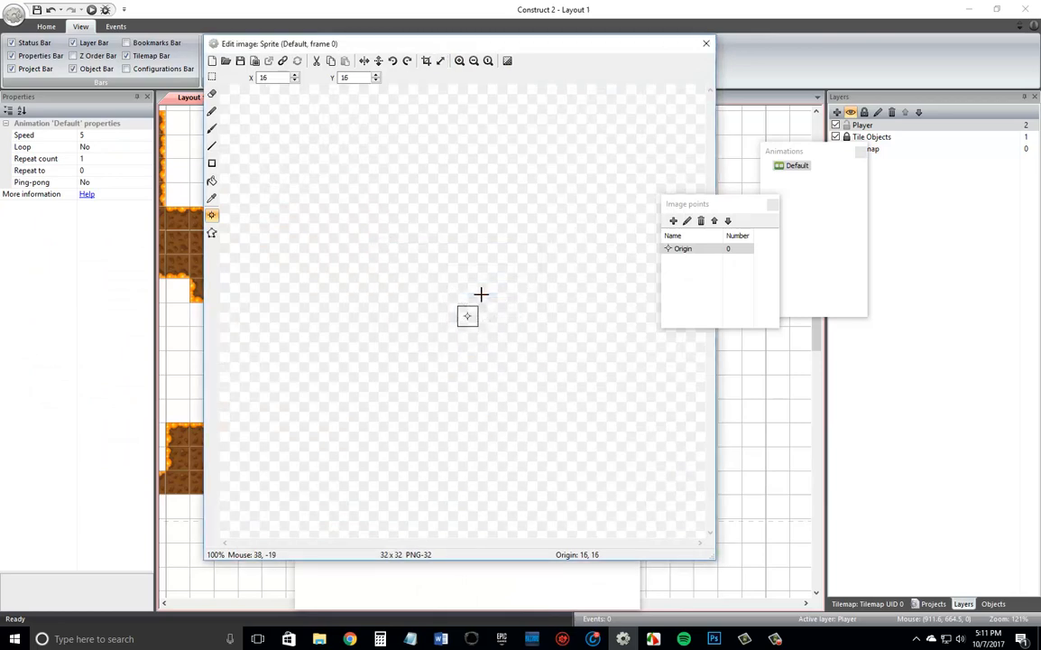
Fill the sprite image with solid light blue (RGB 53, 186, 201) and close the image editor.
{"action": "left_click", "coordinate": [212, 180]}
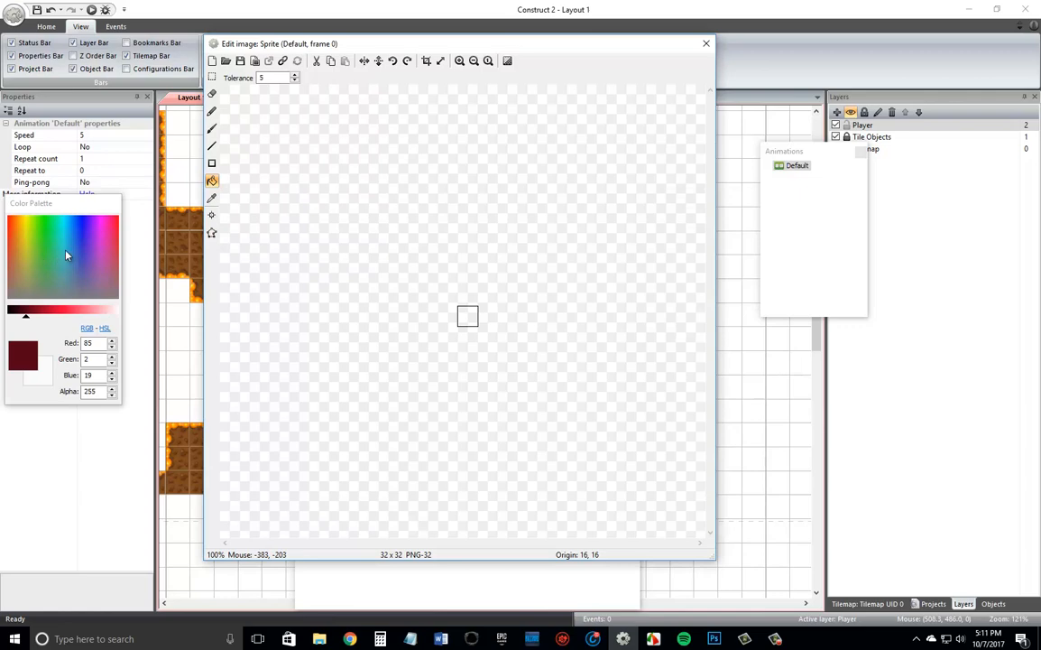
{"action": "left_click", "coordinate": [66, 255]}
{"action": "left_click", "coordinate": [467, 315]}
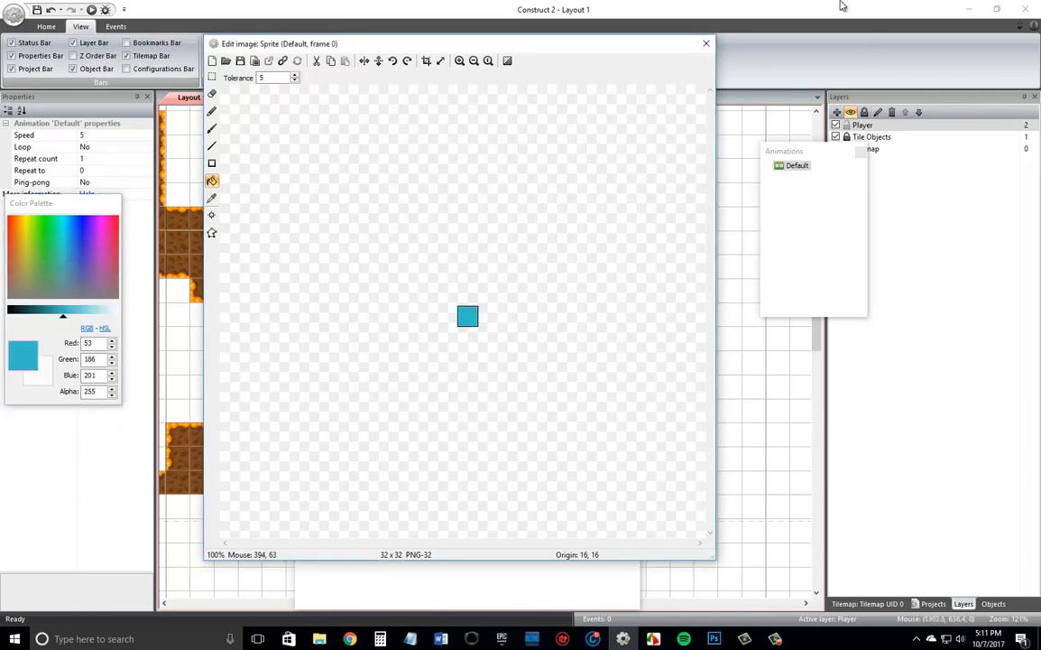
{"action": "left_click", "coordinate": [707, 44]}
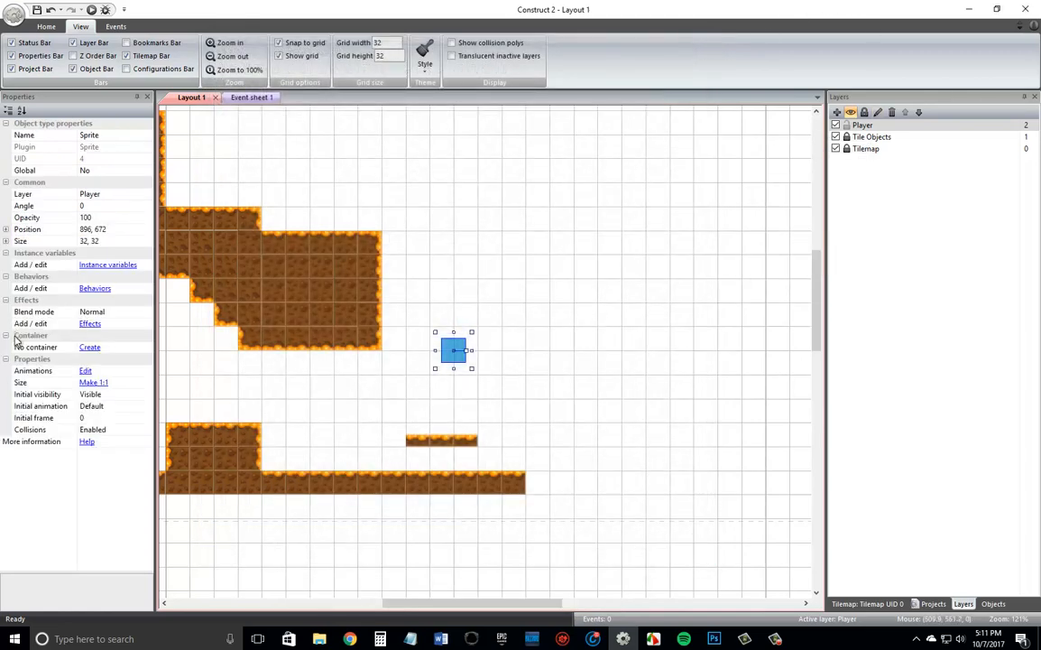
Add the Scroll To and Platform behaviors to the blue sprite and move it to position 160, 704.
{"action": "left_click", "coordinate": [94, 289]}
{"action": "left_click", "coordinate": [427, 250]}
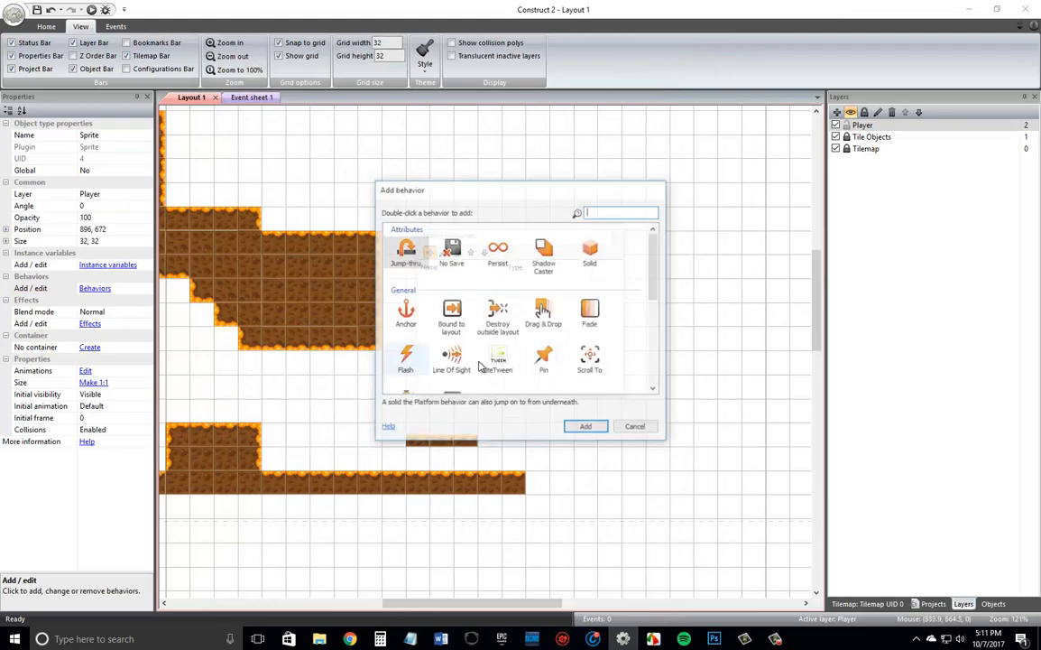
{"action": "double_click", "coordinate": [596, 361]}
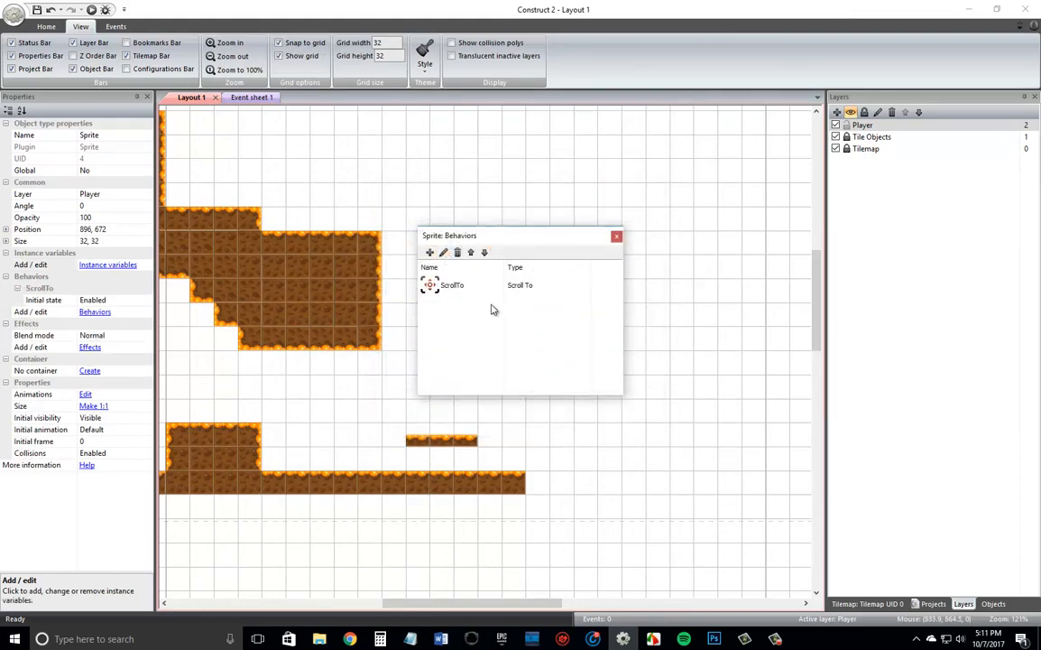
{"action": "left_click", "coordinate": [427, 250]}
{"action": "scroll", "coordinate": [636, 370], "scroll_direction": "down", "scroll_amount": 5}
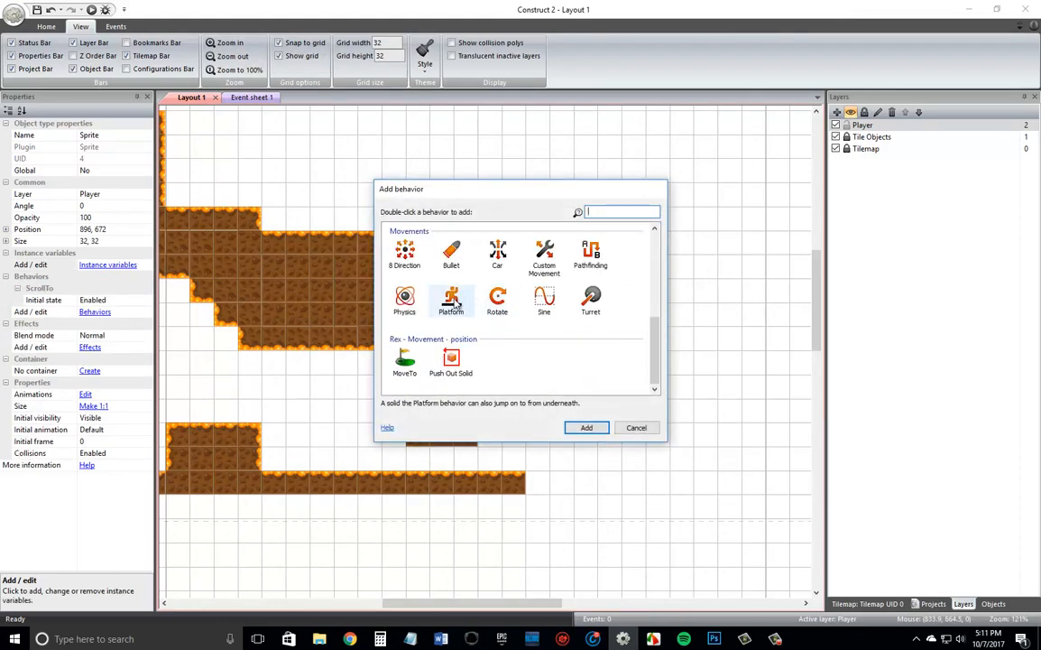
{"action": "double_click", "coordinate": [452, 269]}
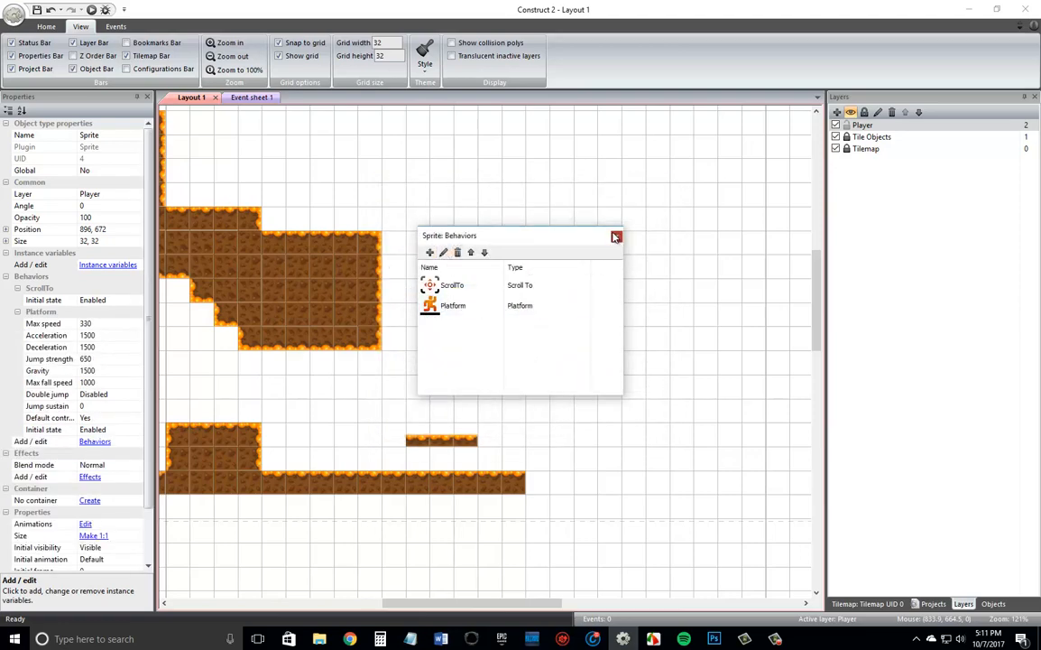
{"action": "left_click", "coordinate": [615, 236]}
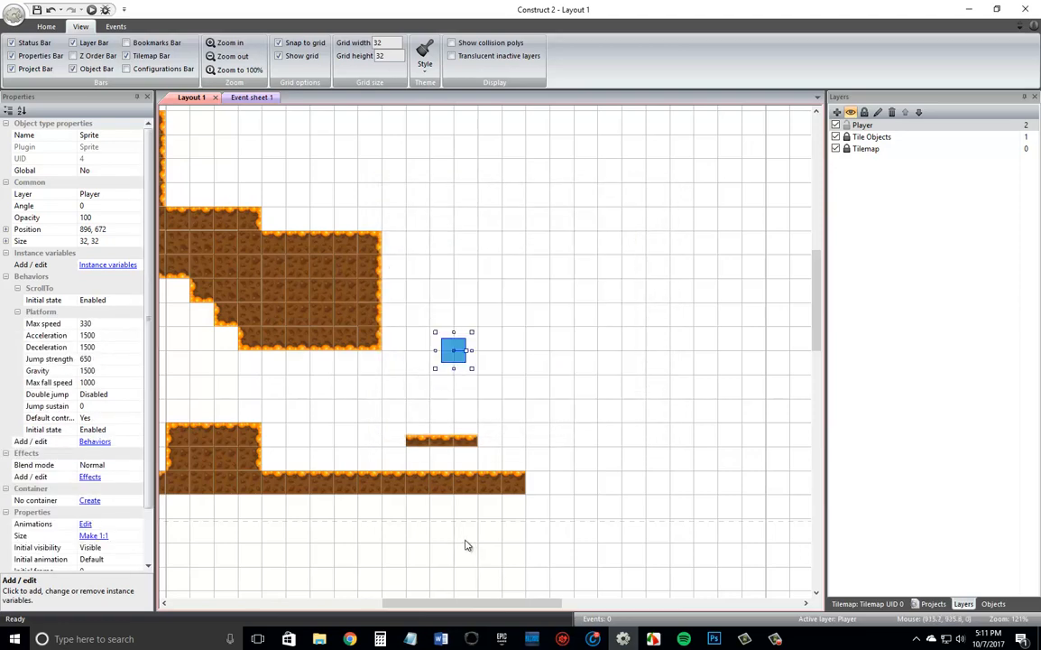
{"action": "left_click_drag", "start_coordinate": [462, 602], "coordinate": [393, 606]}
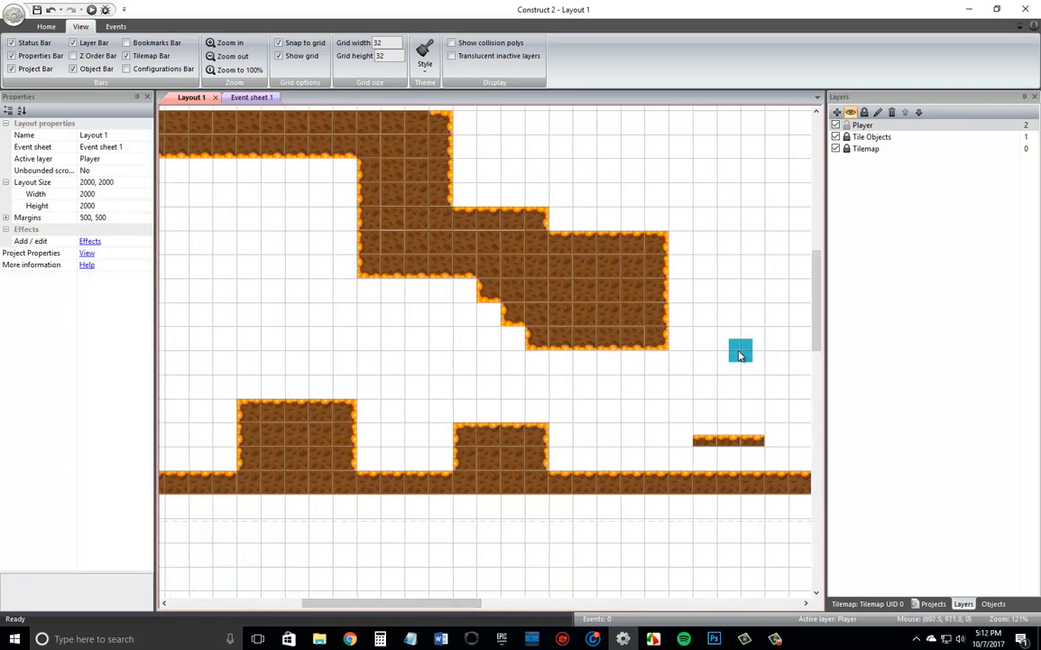
{"action": "left_click_drag", "start_coordinate": [739, 355], "coordinate": [187, 378]}
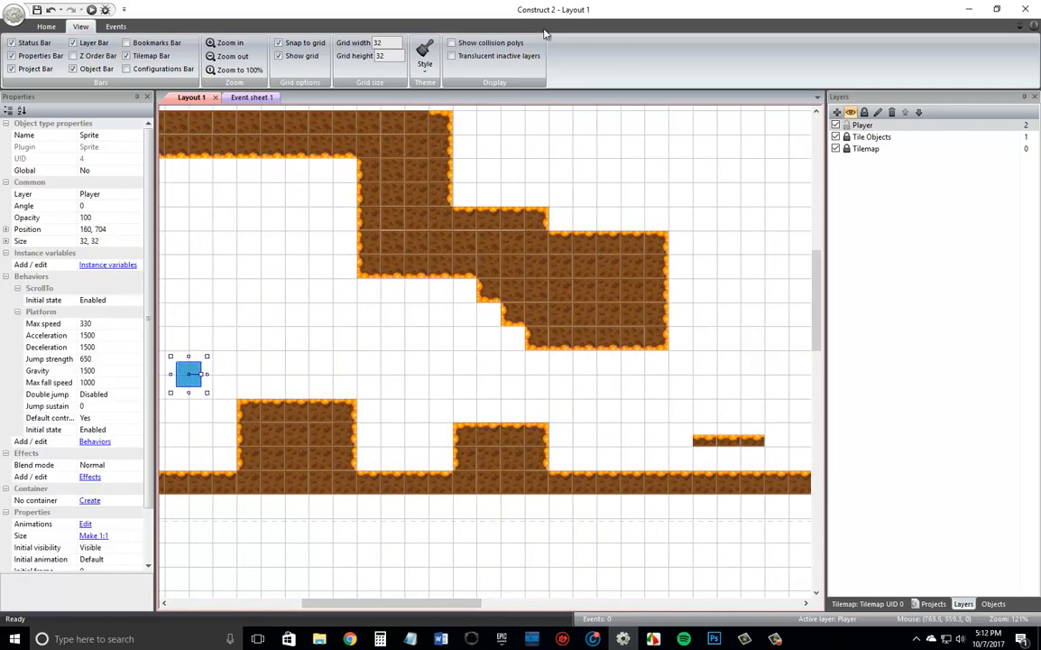
Add the Solid behavior to the Tilemap object.
{"action": "left_click", "coordinate": [866, 603]}
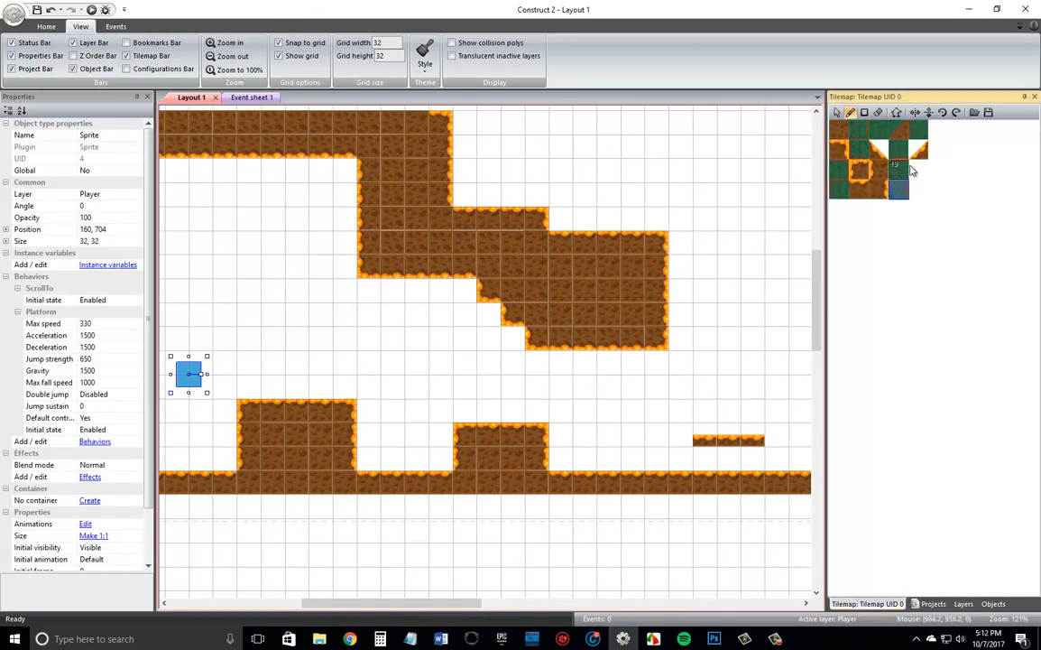
{"action": "left_click", "coordinate": [933, 603]}
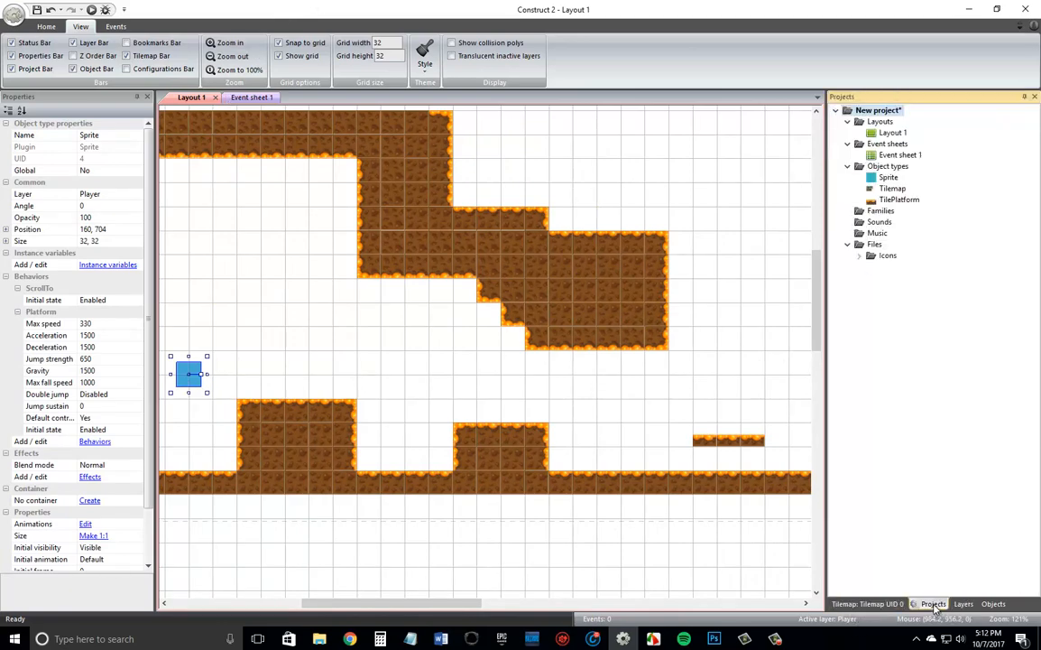
{"action": "left_click", "coordinate": [893, 188]}
{"action": "left_click", "coordinate": [108, 276]}
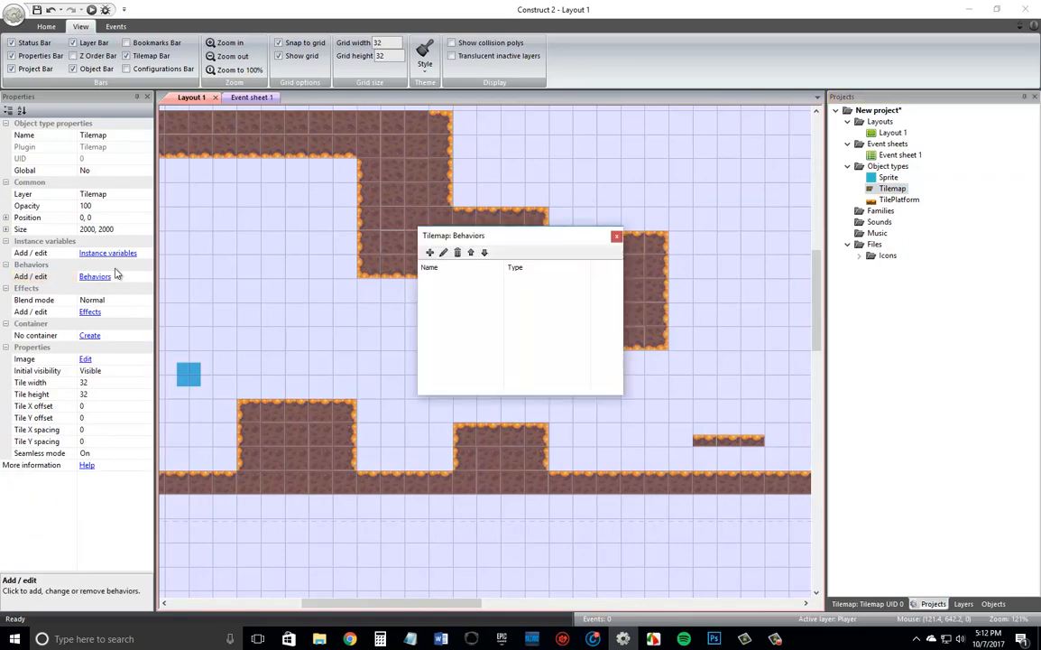
{"action": "left_click", "coordinate": [429, 252]}
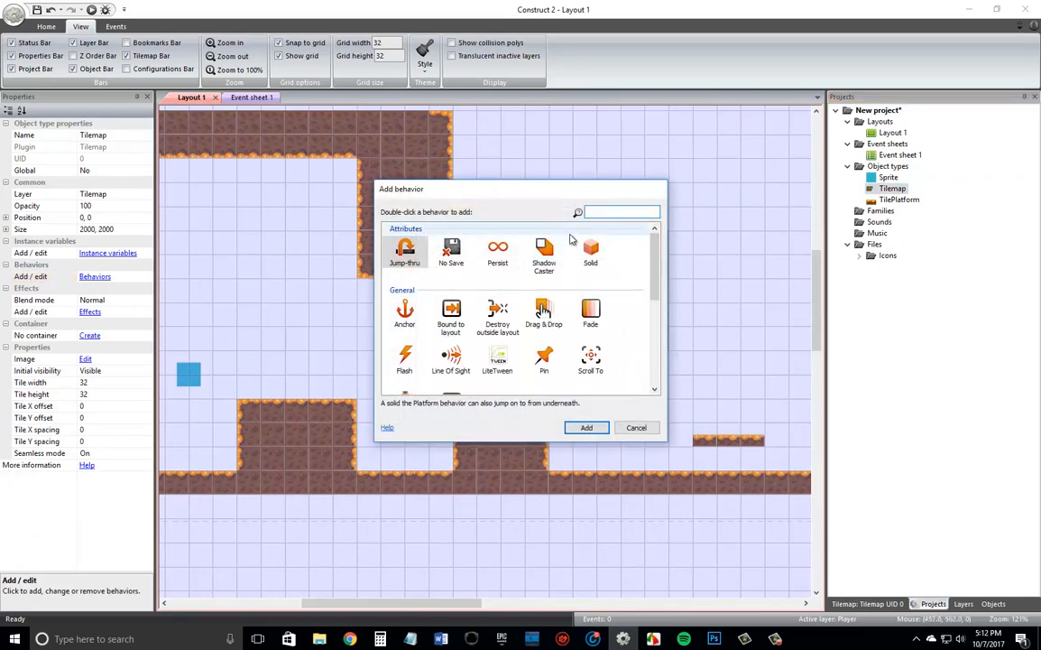
{"action": "left_click", "coordinate": [591, 252]}
{"action": "left_click", "coordinate": [596, 429]}
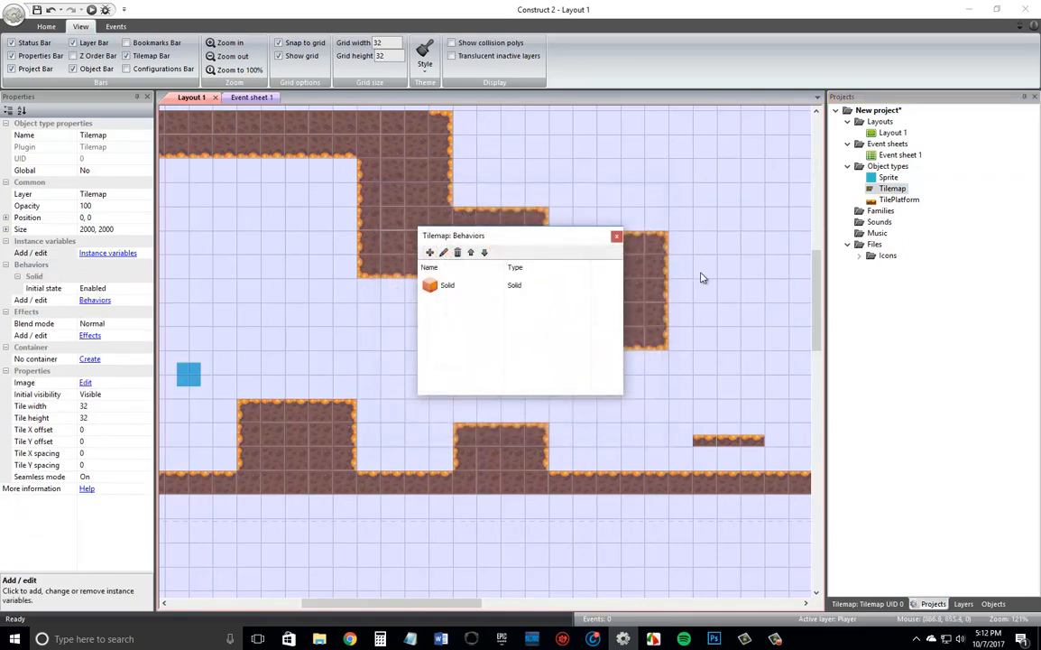
{"action": "left_click", "coordinate": [618, 237]}
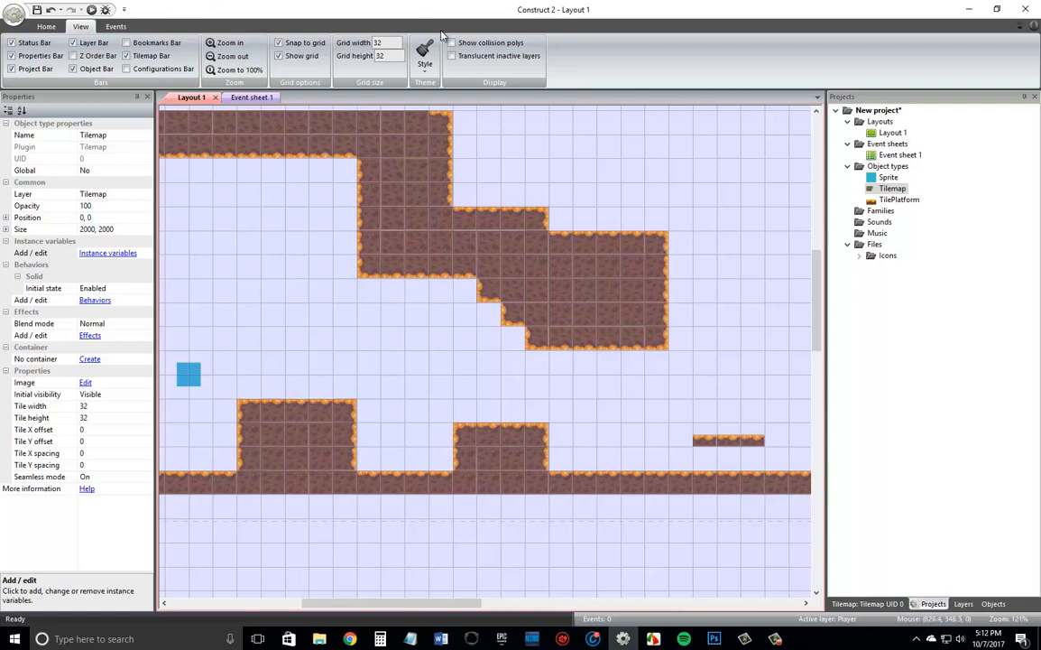
Run the layout preview in the browser and move the player over both dirt blocks toward the moving platforms.
{"action": "left_click", "coordinate": [91, 10]}
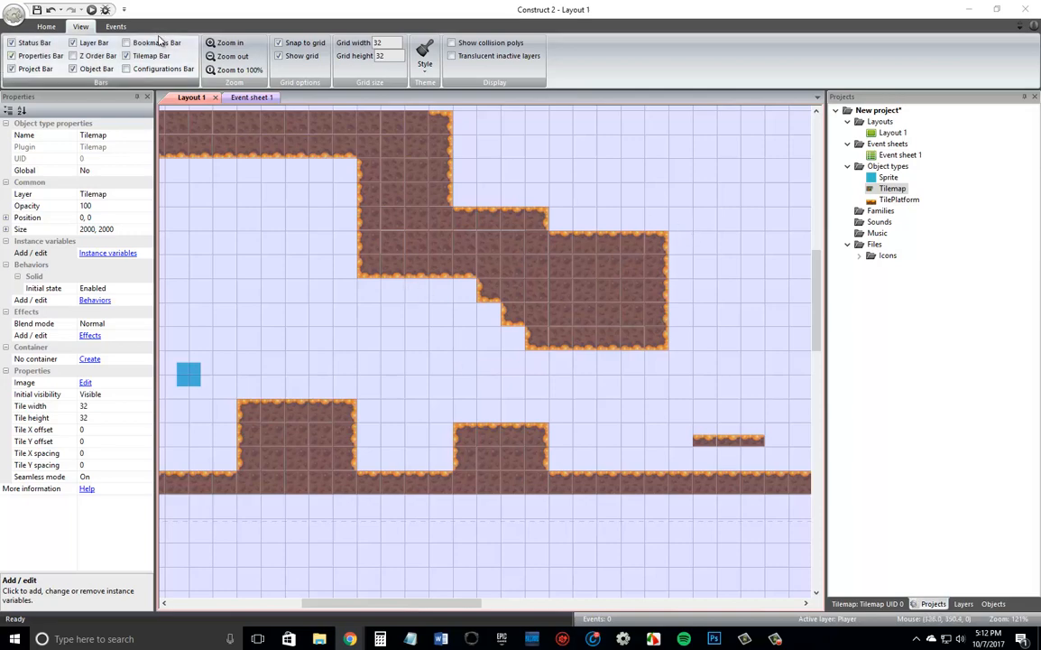
{"action": "key", "text": "F5"}
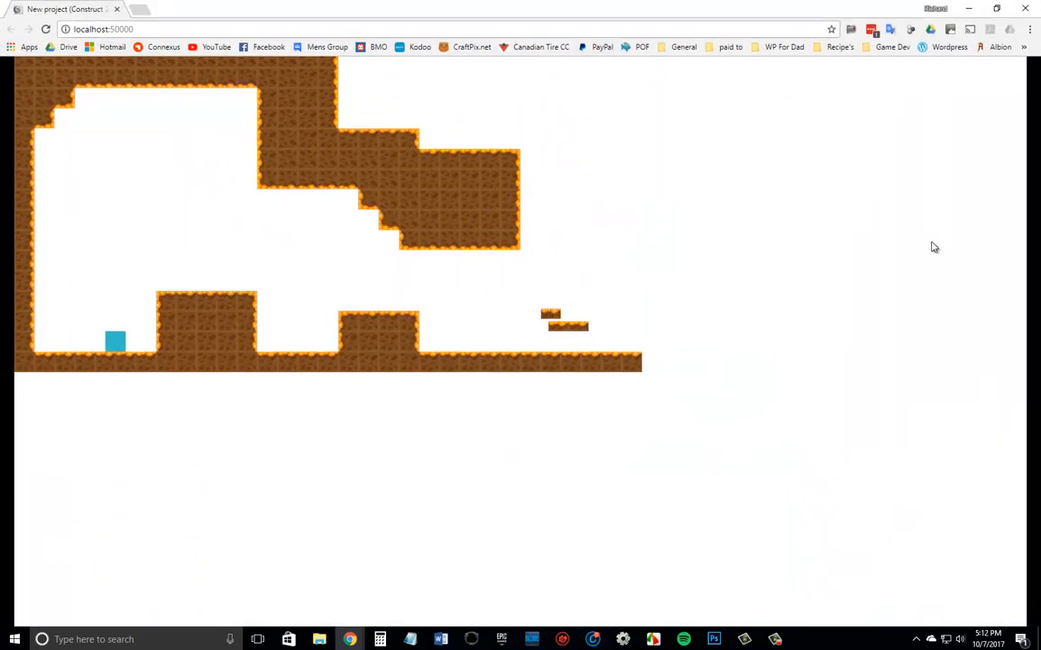
{"action": "key", "text": "Left"}
{"action": "key", "text": "Right"}
{"action": "key", "text": "Right"}
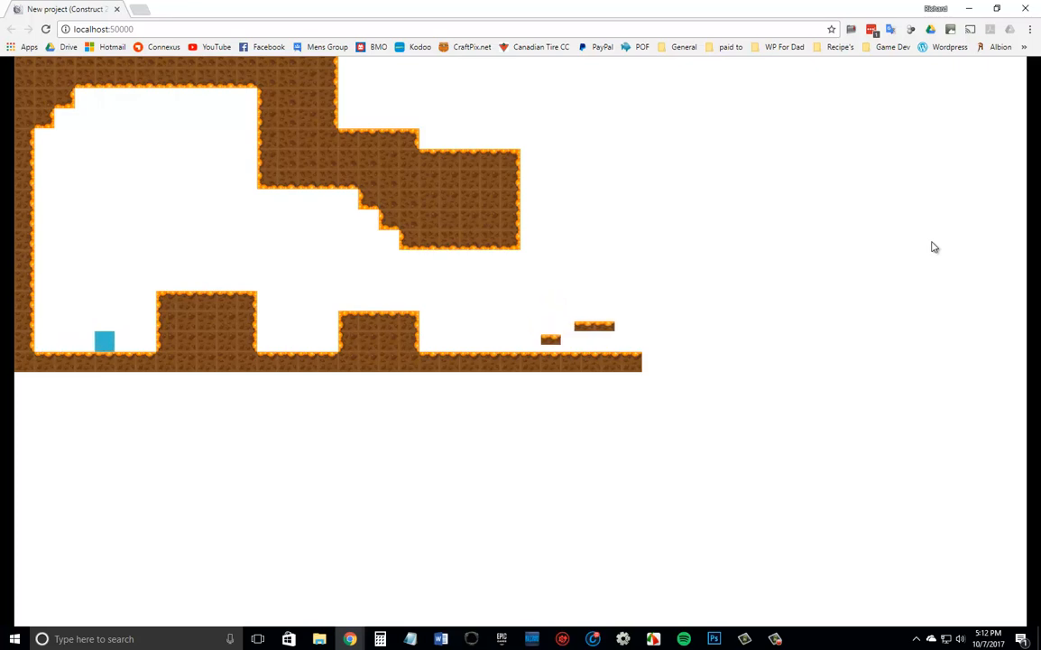
{"action": "key", "text": "Up"}
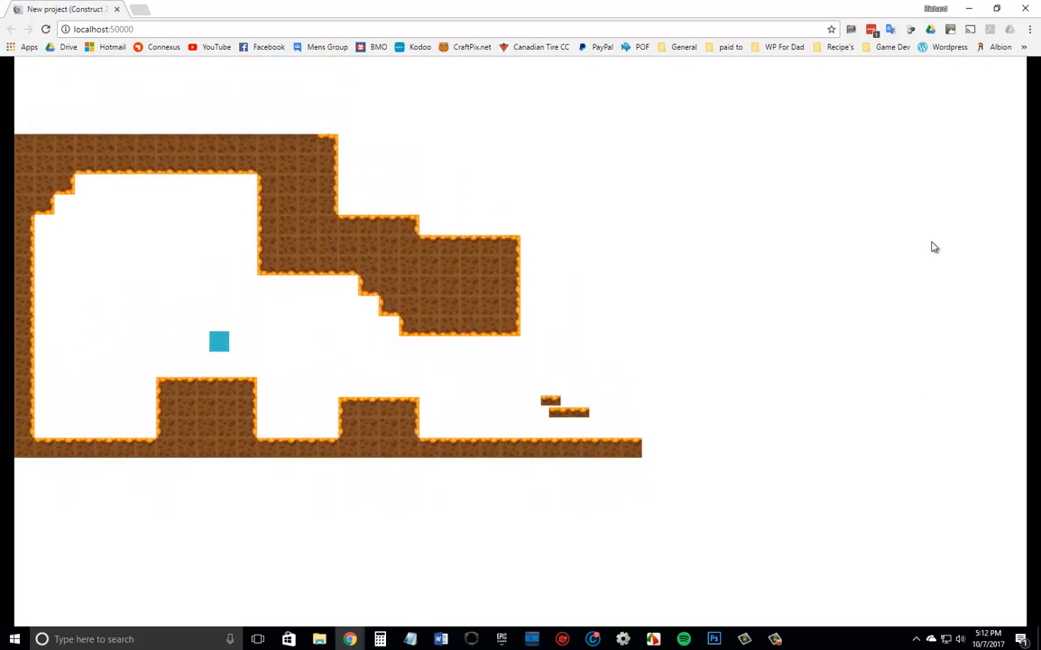
{"action": "key", "text": "Right"}
{"action": "key", "text": "Right"}
{"action": "key", "text": "Up"}
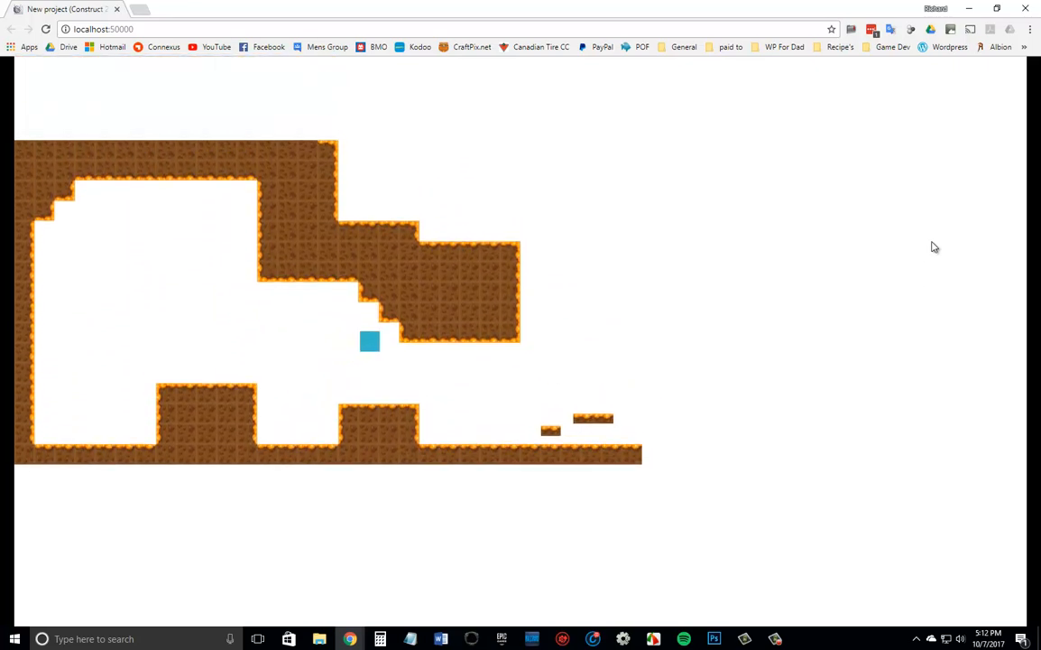
{"action": "key", "text": "Right"}
{"action": "key", "text": "Up"}
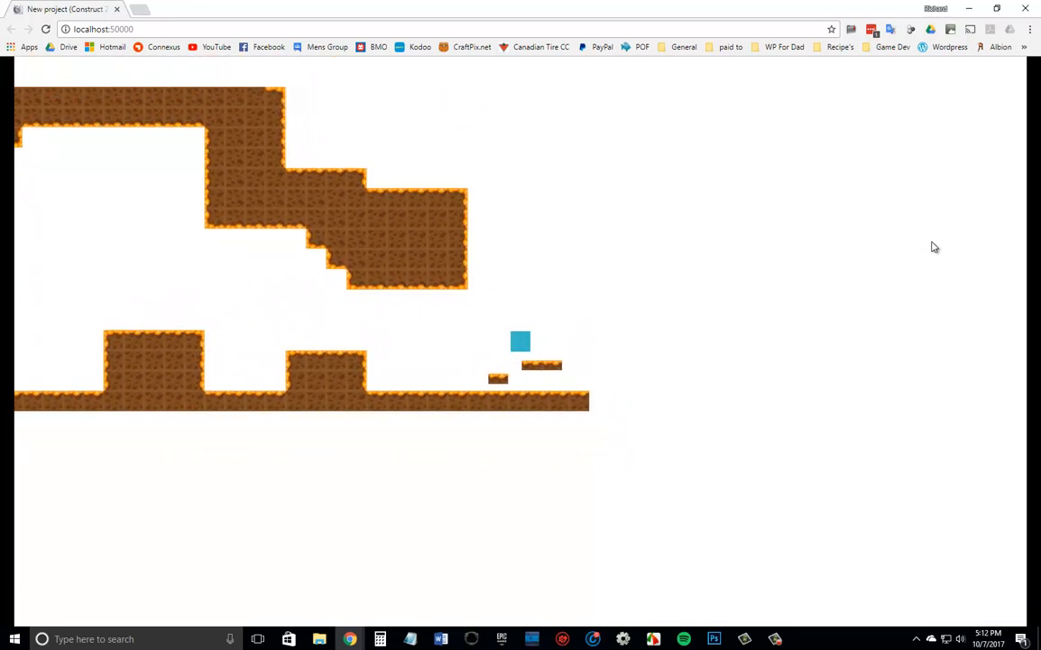
Test how the player walks, jumps and lands around the moving platform tiles, and close the preview.
{"action": "key", "text": "Right"}
{"action": "key", "text": "Left"}
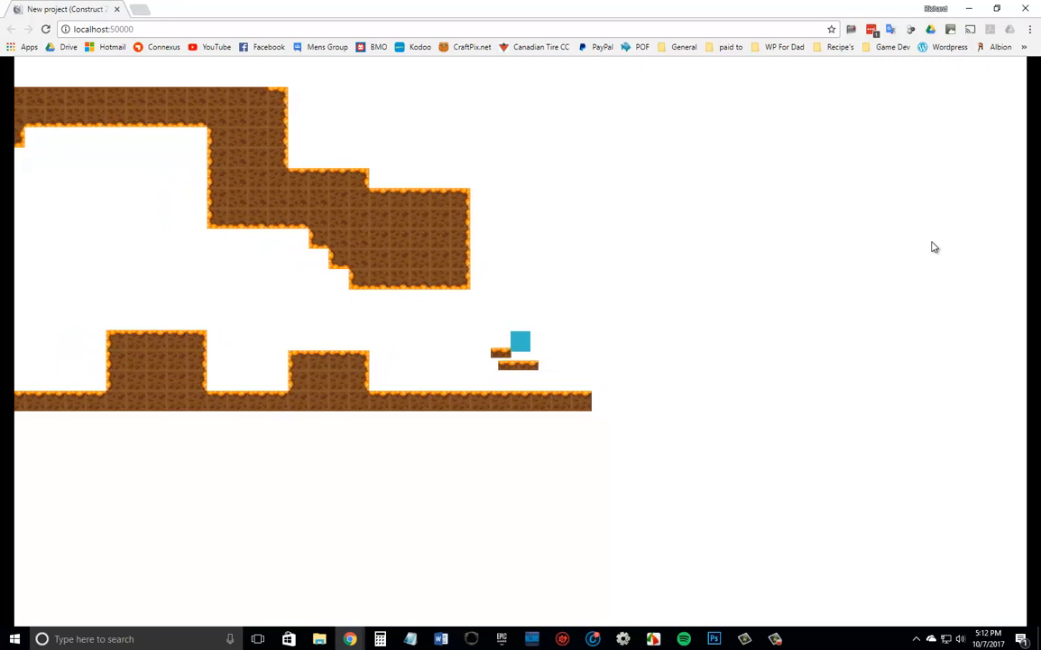
{"action": "key", "text": "Up"}
{"action": "key", "text": "Left"}
{"action": "key", "text": "Right"}
{"action": "key", "text": "Left"}
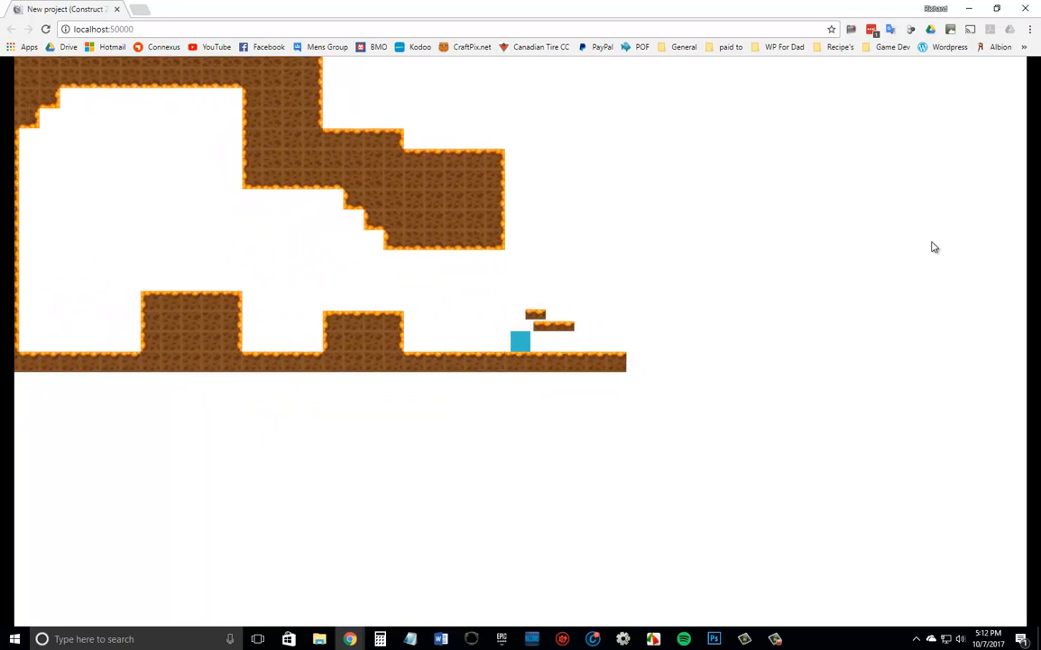
{"action": "key", "text": "Left"}
{"action": "key", "text": "Right"}
{"action": "key", "text": "Left"}
{"action": "key", "text": "Up"}
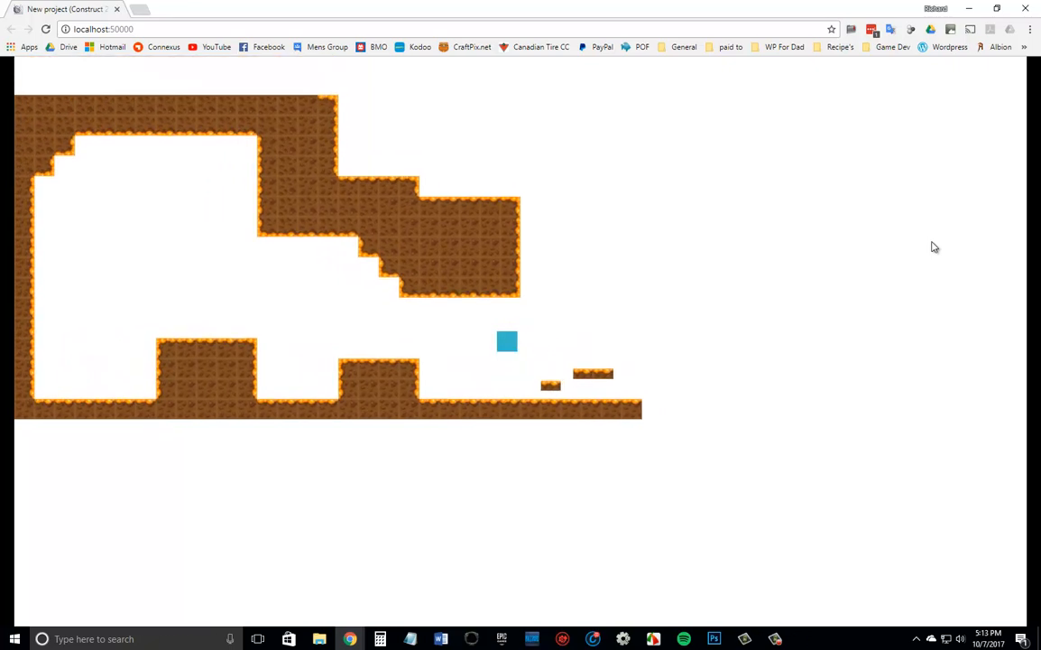
{"action": "key", "text": "Right"}
{"action": "key", "text": "Up"}
{"action": "key", "text": "Left"}
{"action": "key", "text": "Right"}
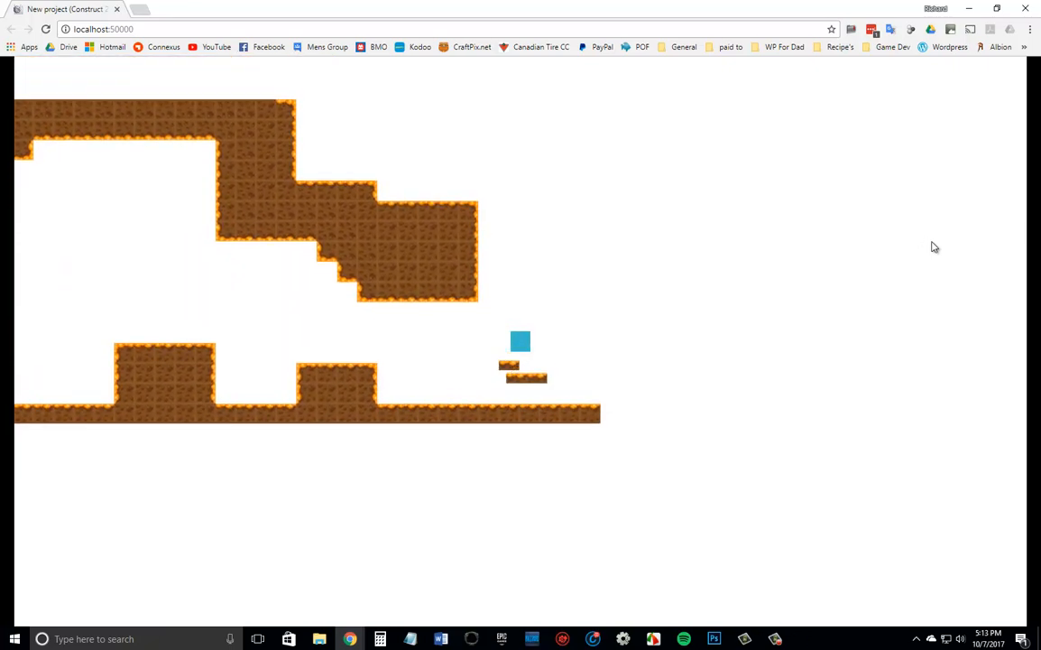
{"action": "key", "text": "Left"}
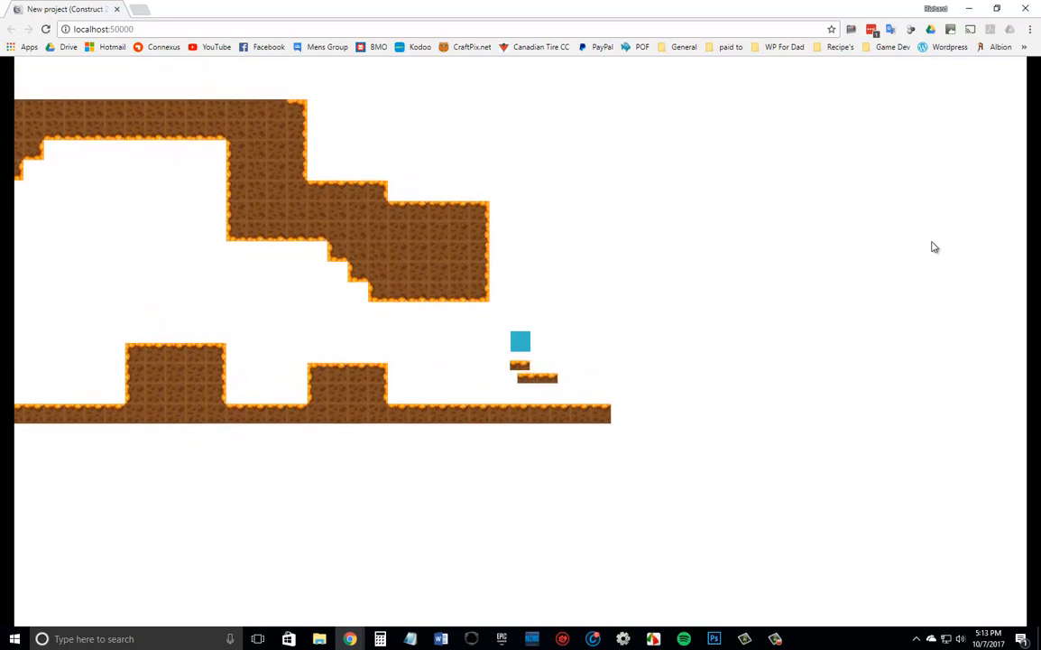
{"action": "key", "text": "Left"}
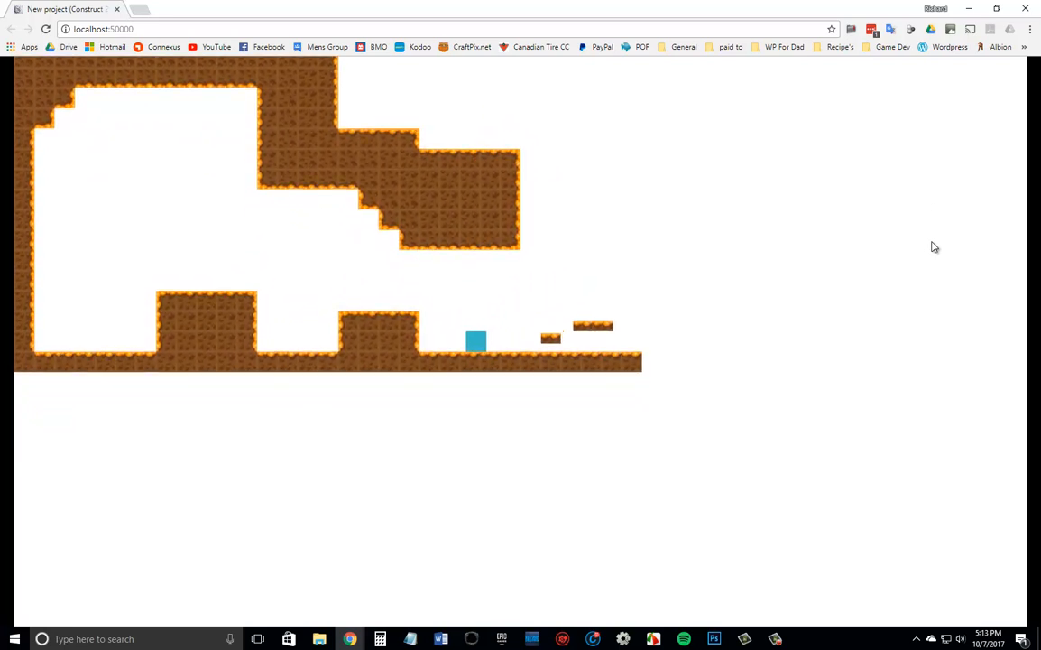
{"action": "left_click", "coordinate": [1026, 10]}
Unlock the Tile Objects layer and make it the active layer.
{"action": "left_click", "coordinate": [560, 358]}
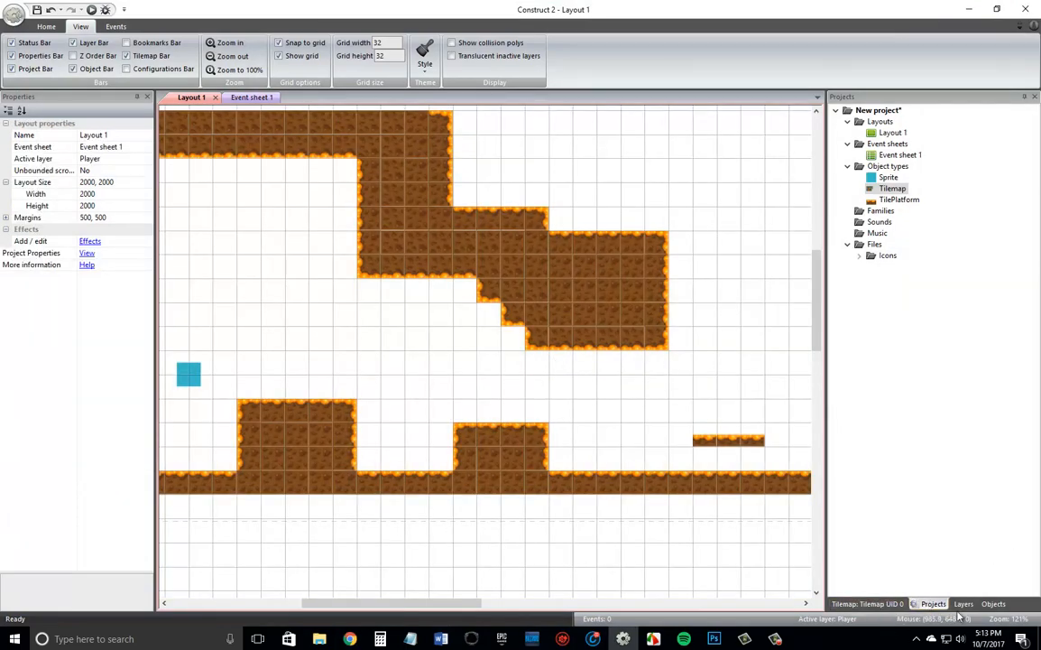
{"action": "left_click", "coordinate": [964, 603]}
{"action": "left_click", "coordinate": [866, 137]}
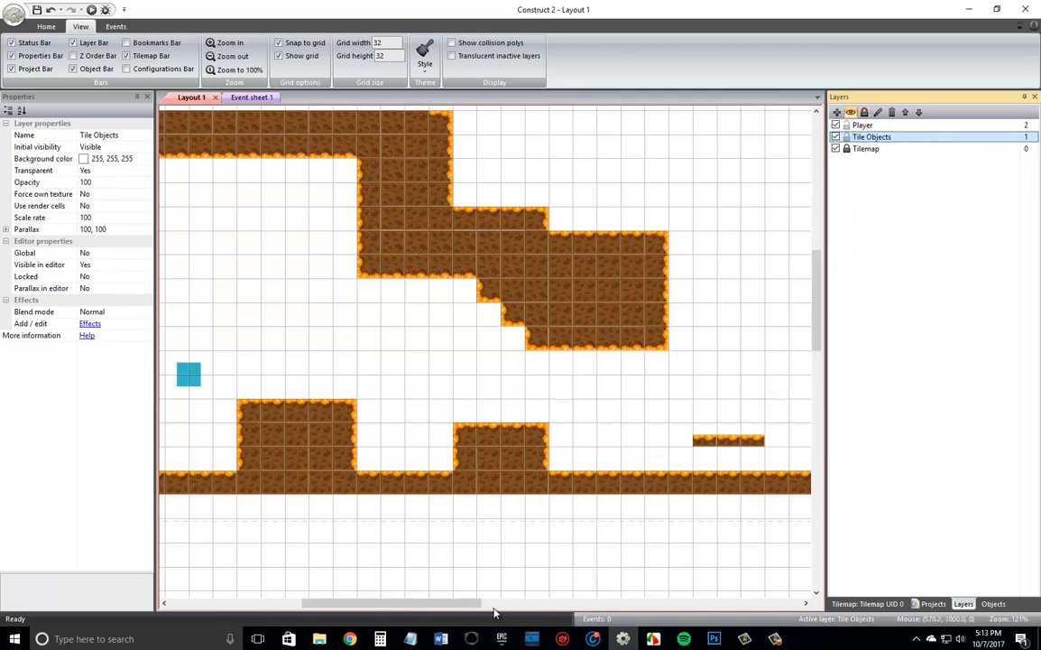
{"action": "left_click_drag", "start_coordinate": [458, 604], "coordinate": [557, 604]}
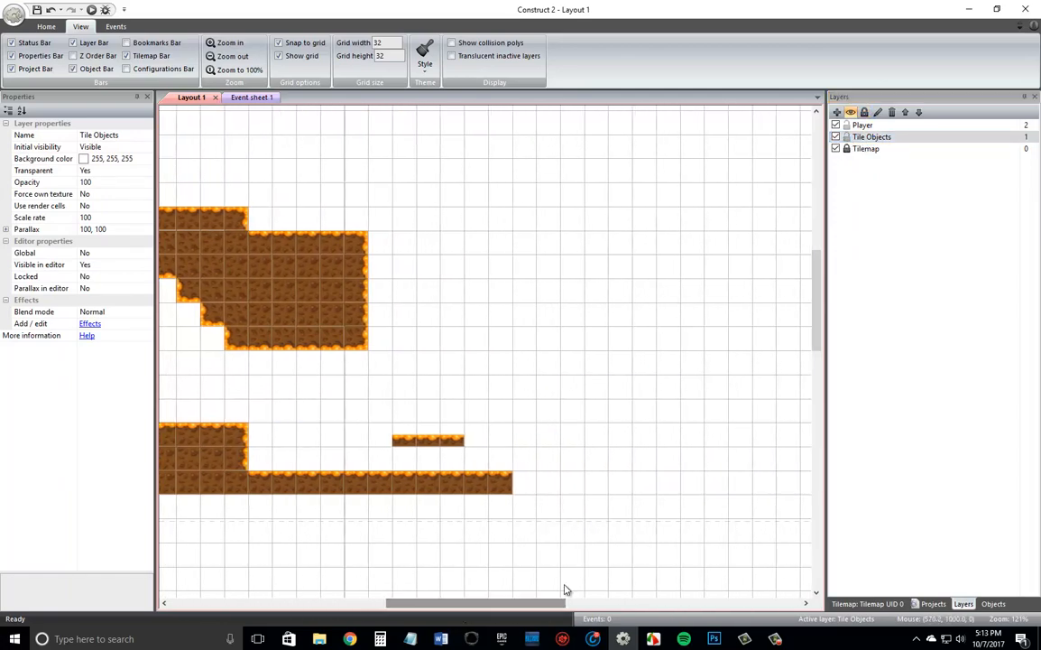
Set the Sine movement of the middle and right TilePlatform tiles to Vertical.
{"action": "left_click", "coordinate": [405, 438]}
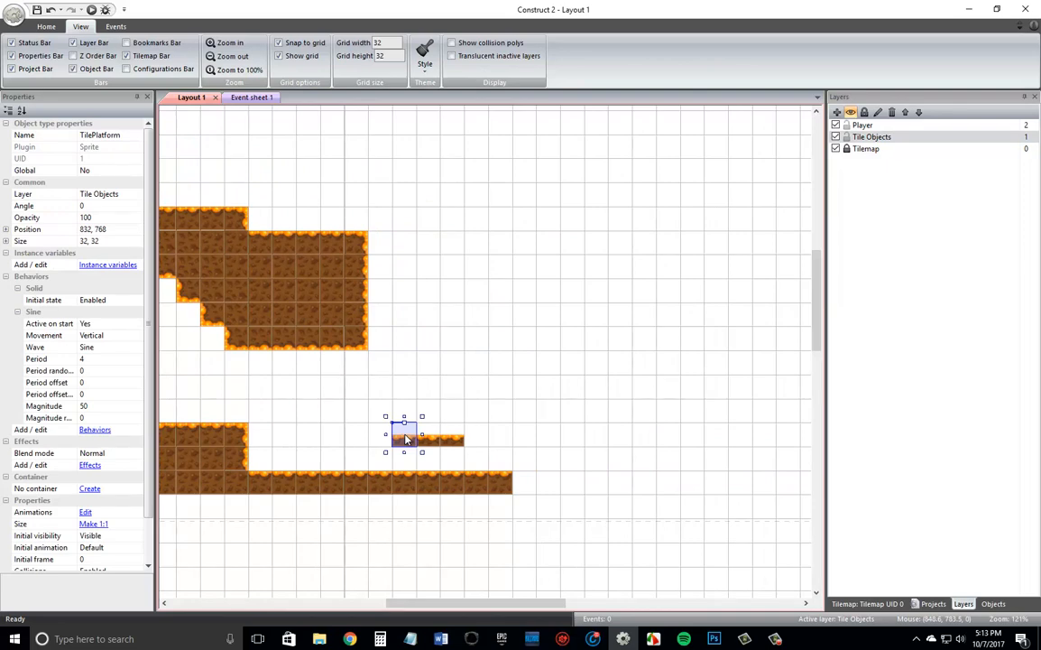
{"action": "left_click", "coordinate": [434, 441]}
{"action": "left_click", "coordinate": [136, 336]}
{"action": "left_click", "coordinate": [127, 357]}
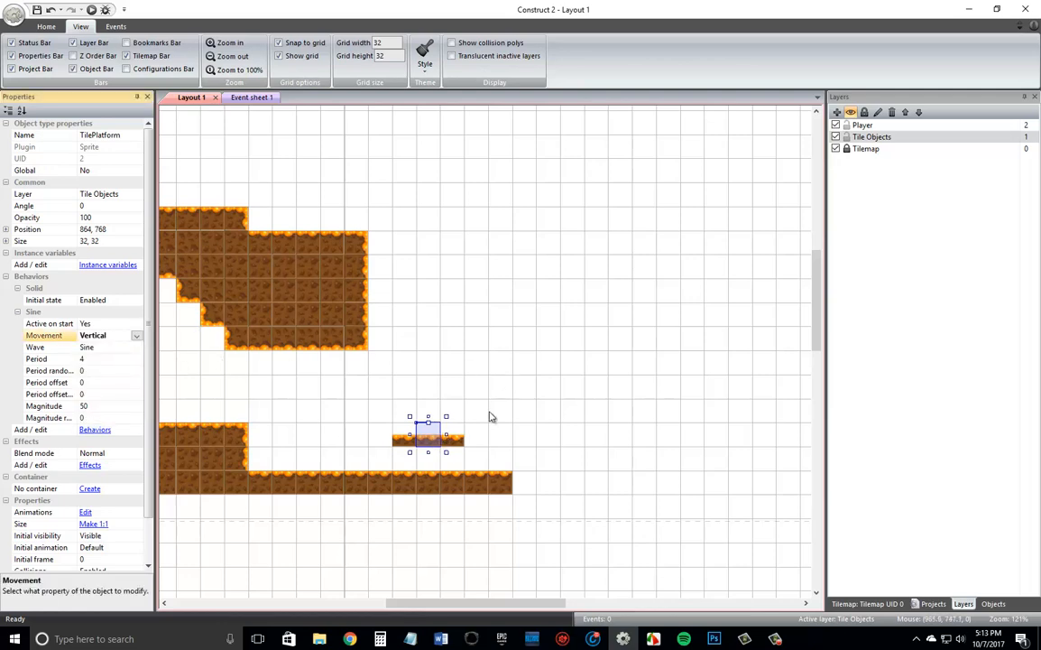
{"action": "left_click", "coordinate": [453, 439]}
{"action": "left_click", "coordinate": [100, 335]}
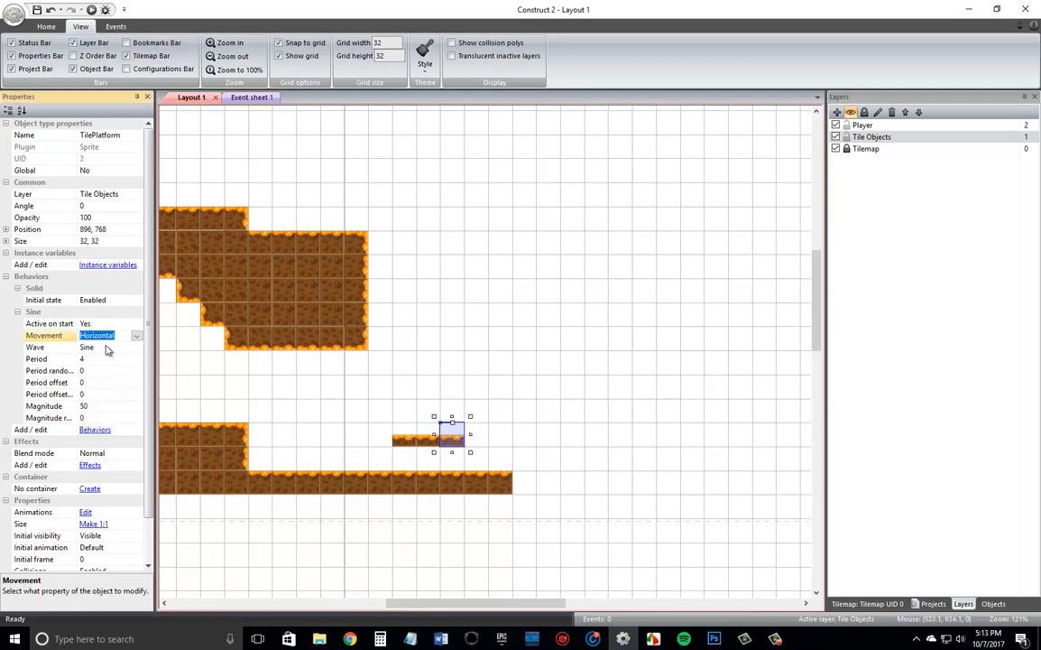
{"action": "left_click", "coordinate": [136, 336]}
{"action": "left_click", "coordinate": [126, 358]}
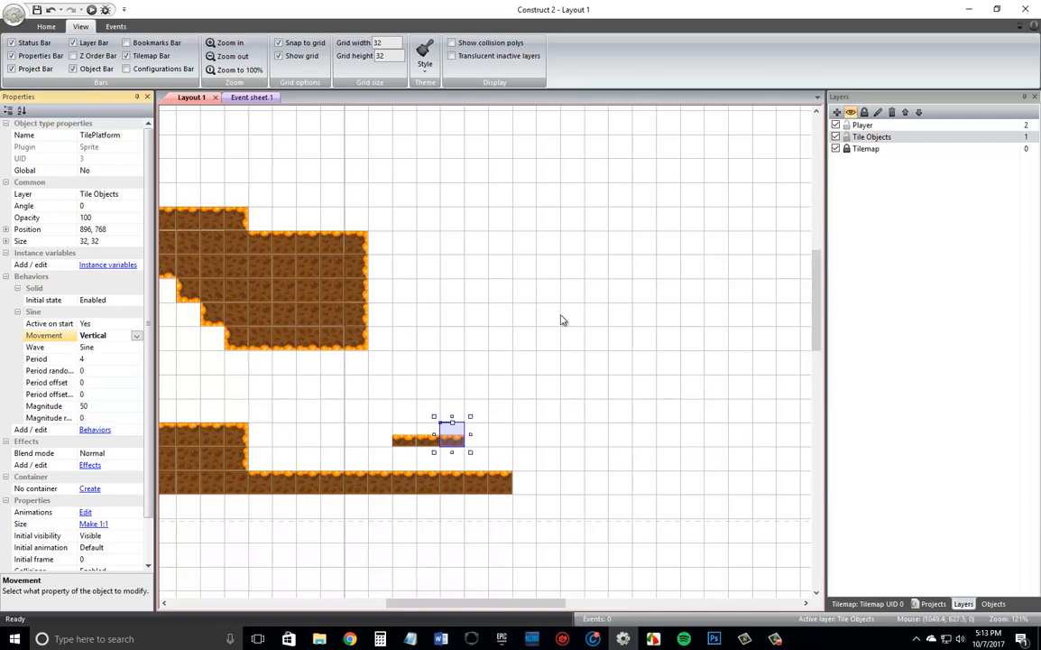
Crop the transparent edges of the TilePlatform sprite image and close the image editor.
{"action": "double_click", "coordinate": [406, 442]}
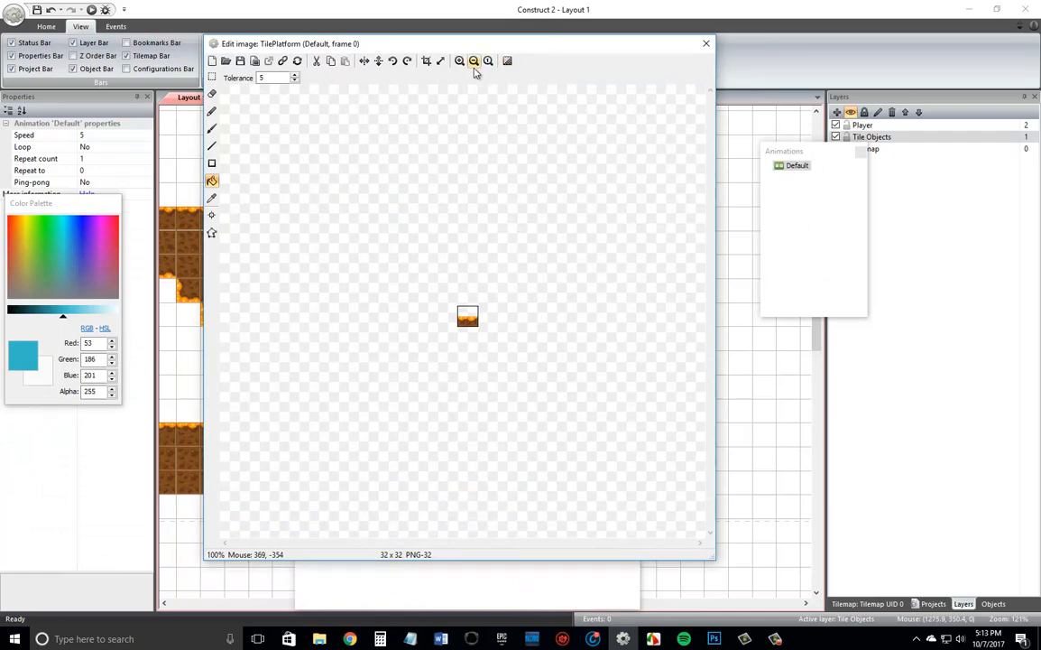
{"action": "left_click", "coordinate": [428, 65]}
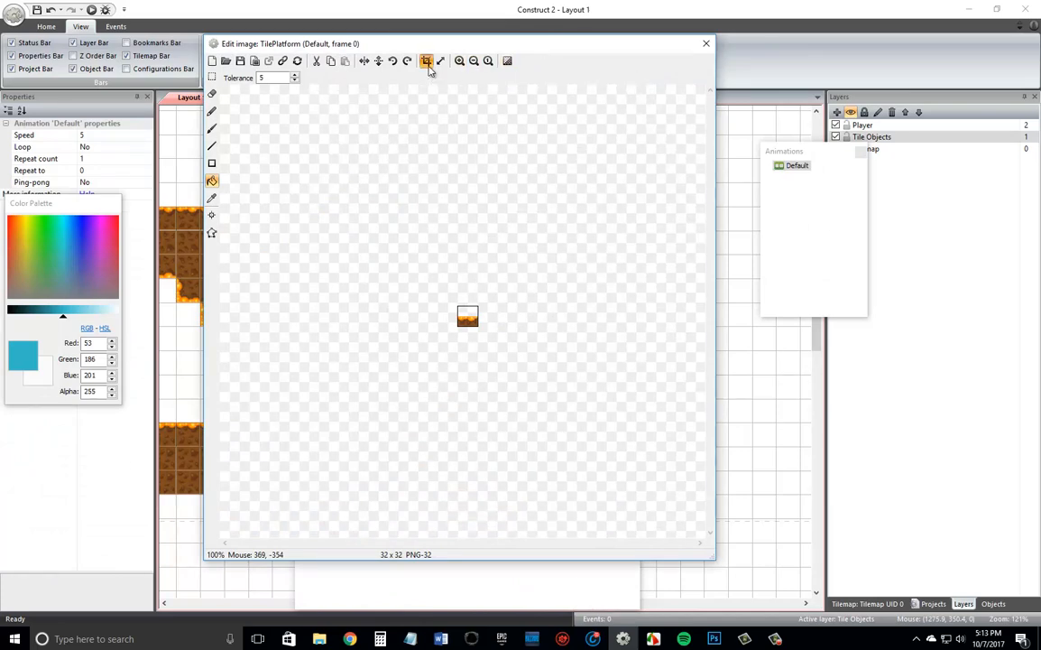
{"action": "left_click", "coordinate": [705, 44]}
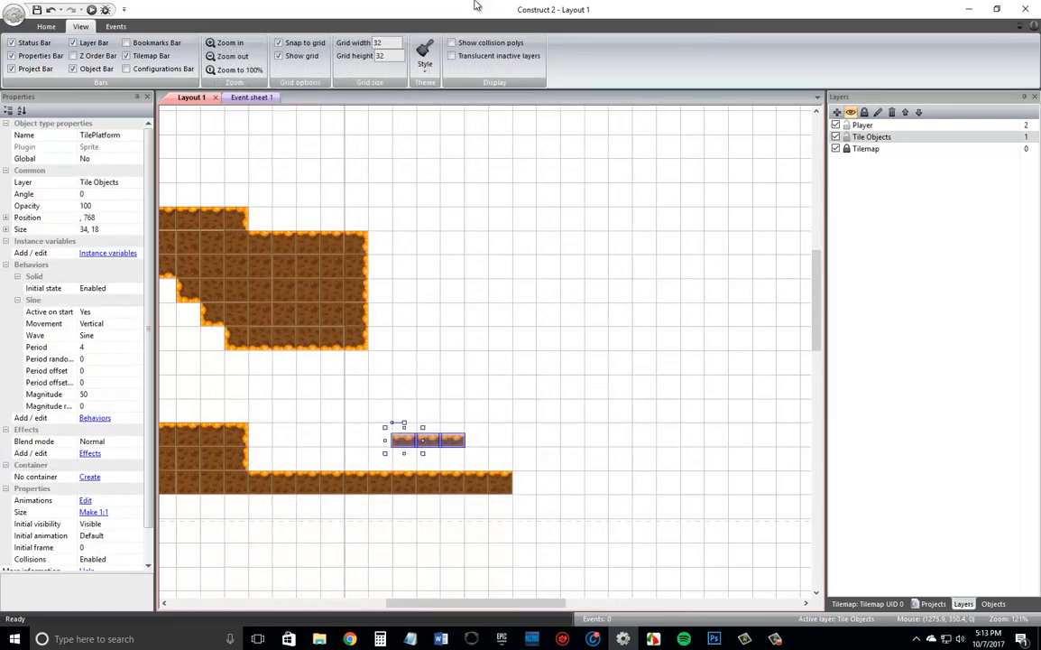
Preview the layout in the browser, jump the player over the dirt blocks onto the moving platform, and return to Construct 2.
{"action": "left_click", "coordinate": [92, 9]}
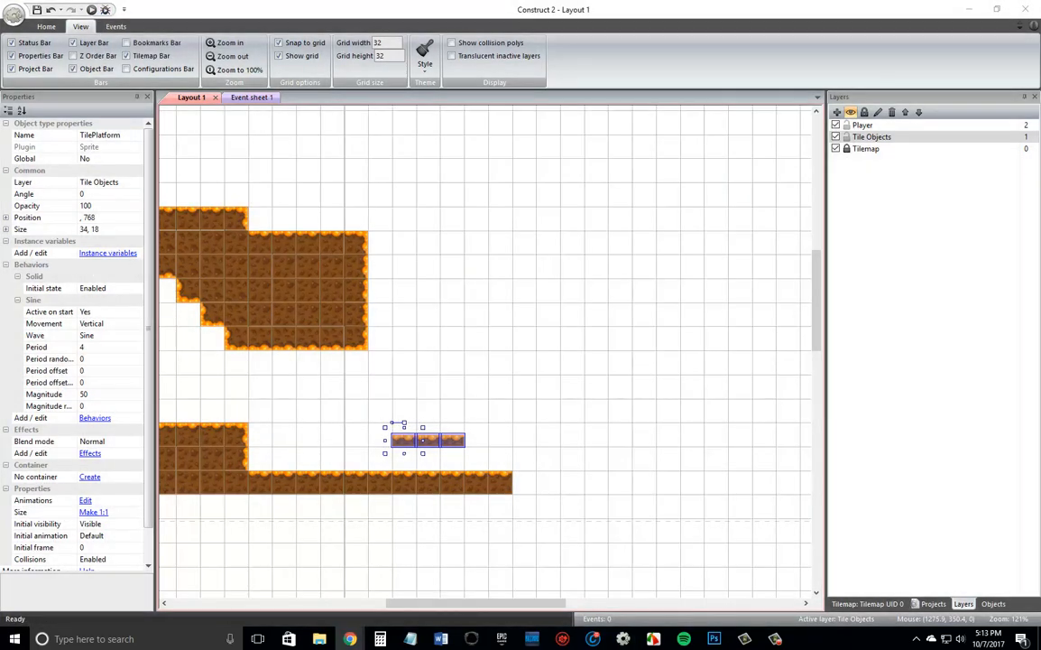
{"action": "left_click_drag", "start_coordinate": [6, 83], "coordinate": [136, 2]}
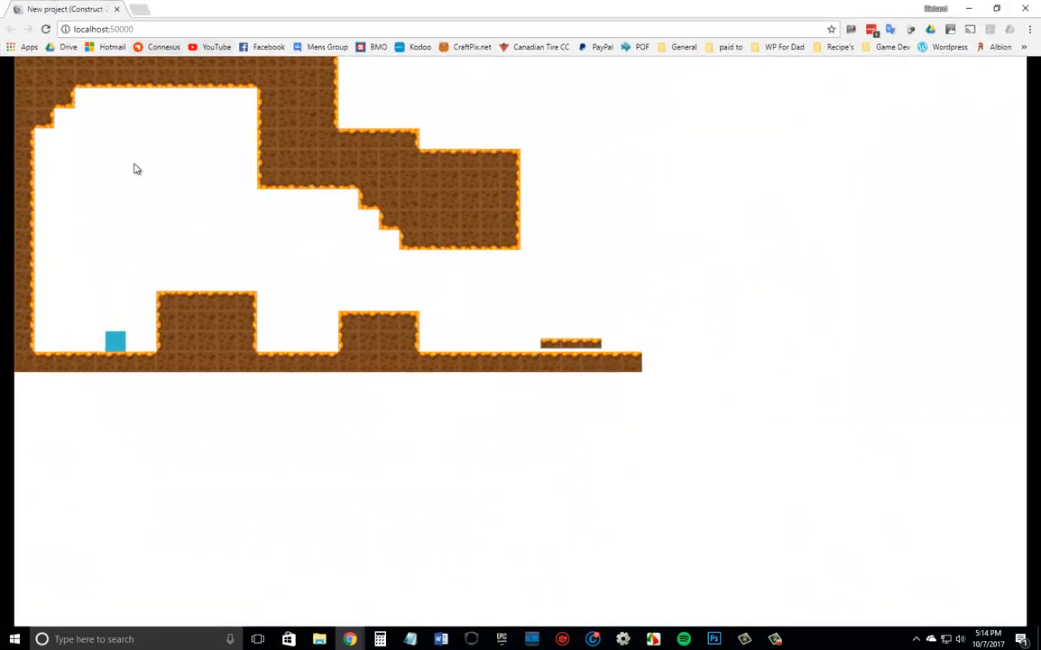
{"action": "key", "text": "Right"}
{"action": "key", "text": "Up"}
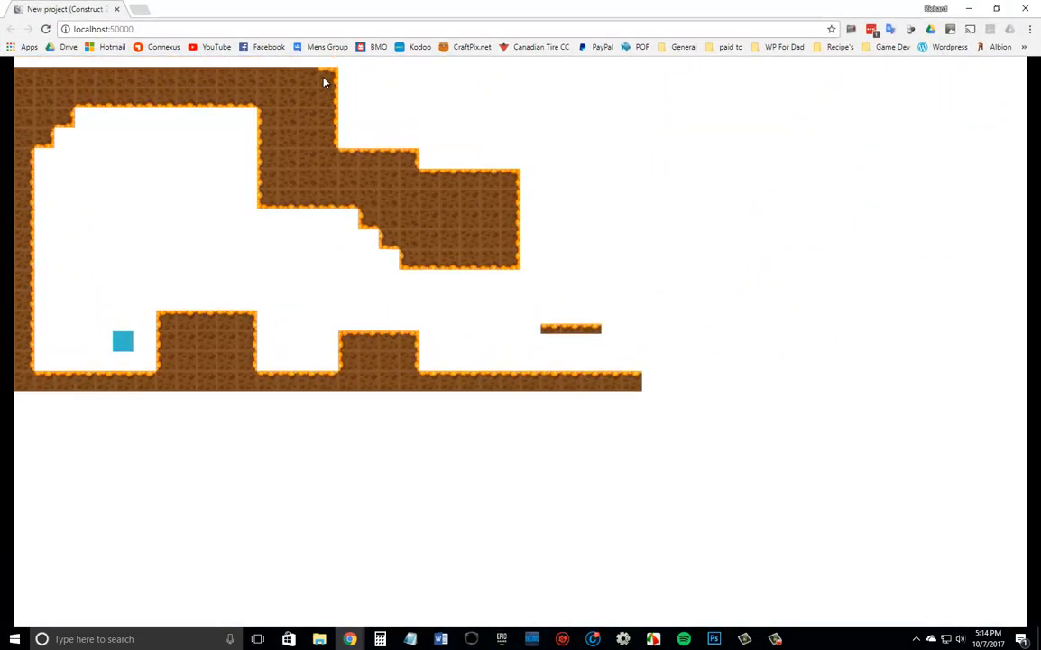
{"action": "key", "text": "Right"}
{"action": "key", "text": "Up"}
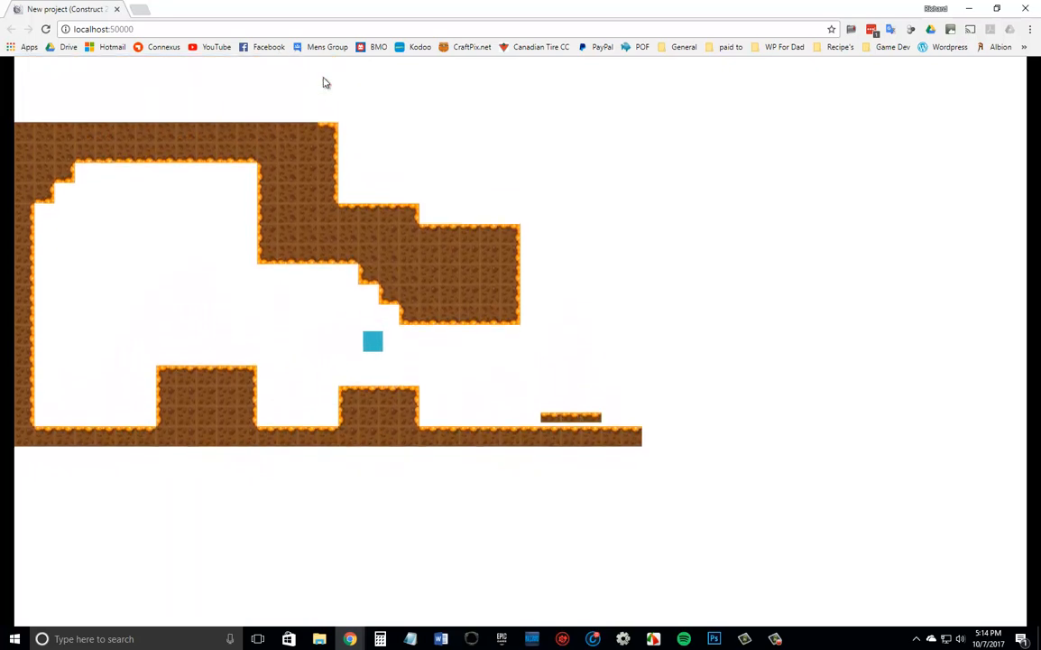
{"action": "key", "text": "Right"}
{"action": "key", "text": "Up"}
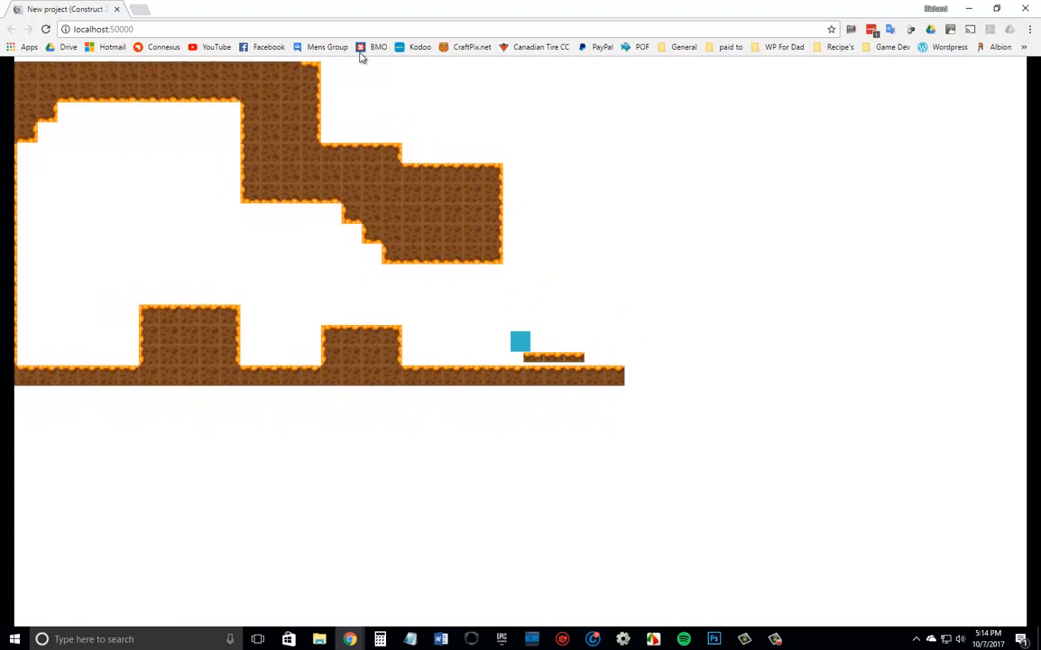
{"action": "key", "text": "alt+Tab"}
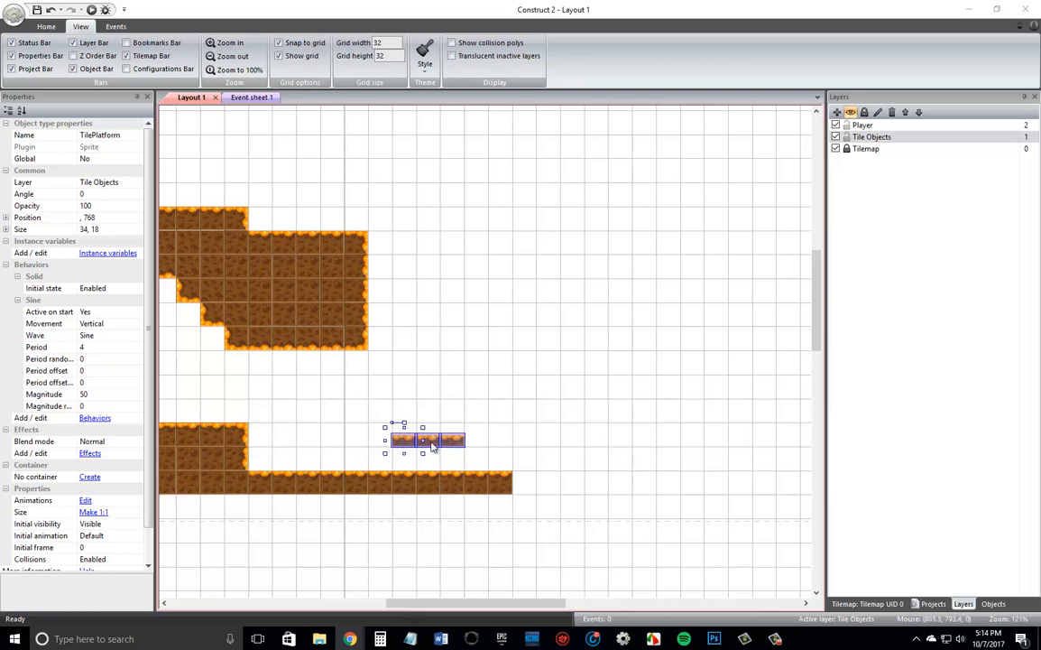
Move the three TilePlatform tiles up two grid cells to Y 704 and set their Sine magnitude to 100.
{"action": "key", "text": "Up"}
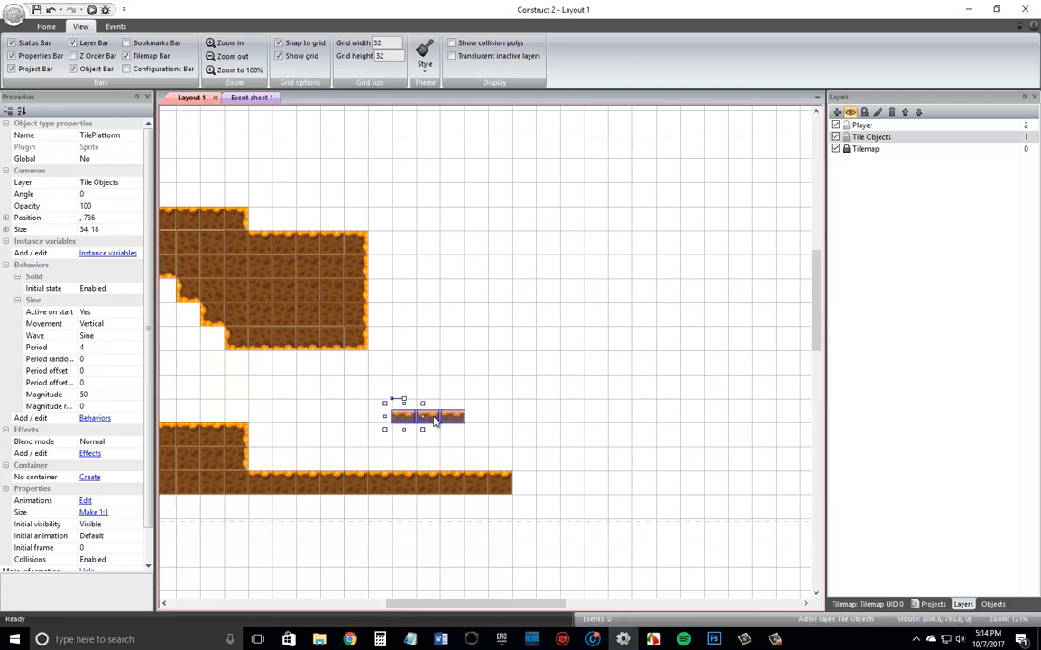
{"action": "key", "text": "Up"}
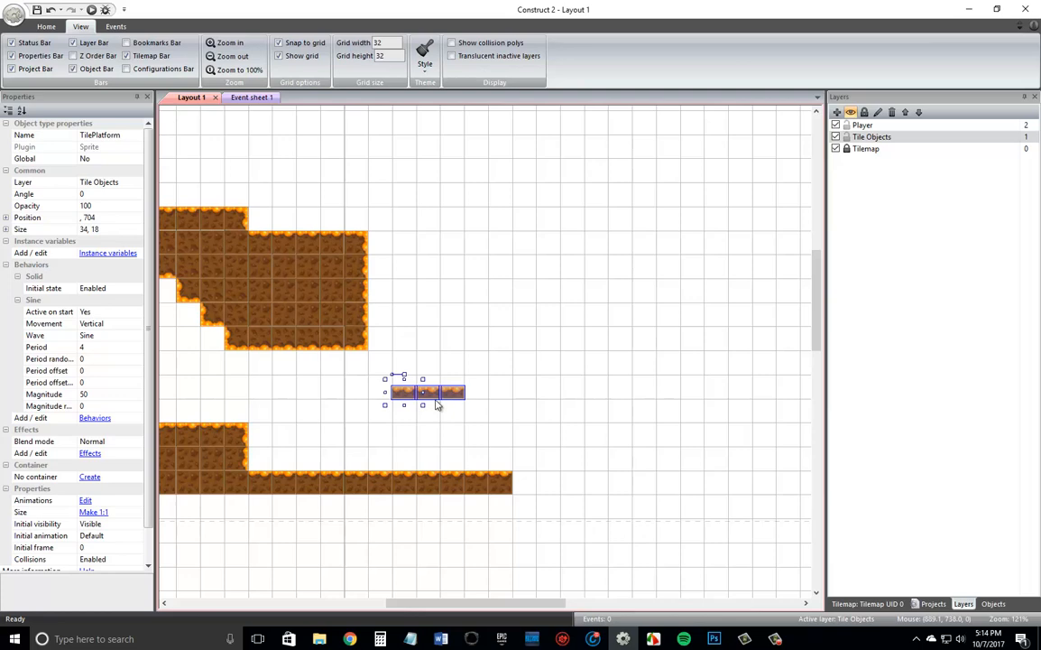
{"action": "left_click", "coordinate": [82, 394]}
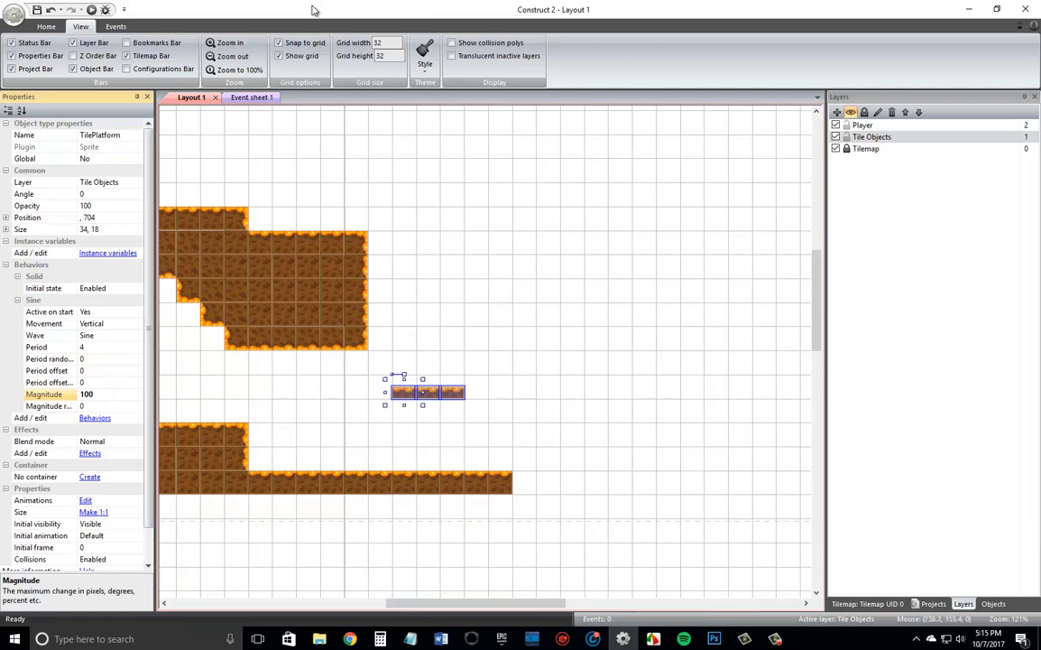
Run the layout preview to test the raised moving platforms.
{"action": "left_click", "coordinate": [92, 10]}
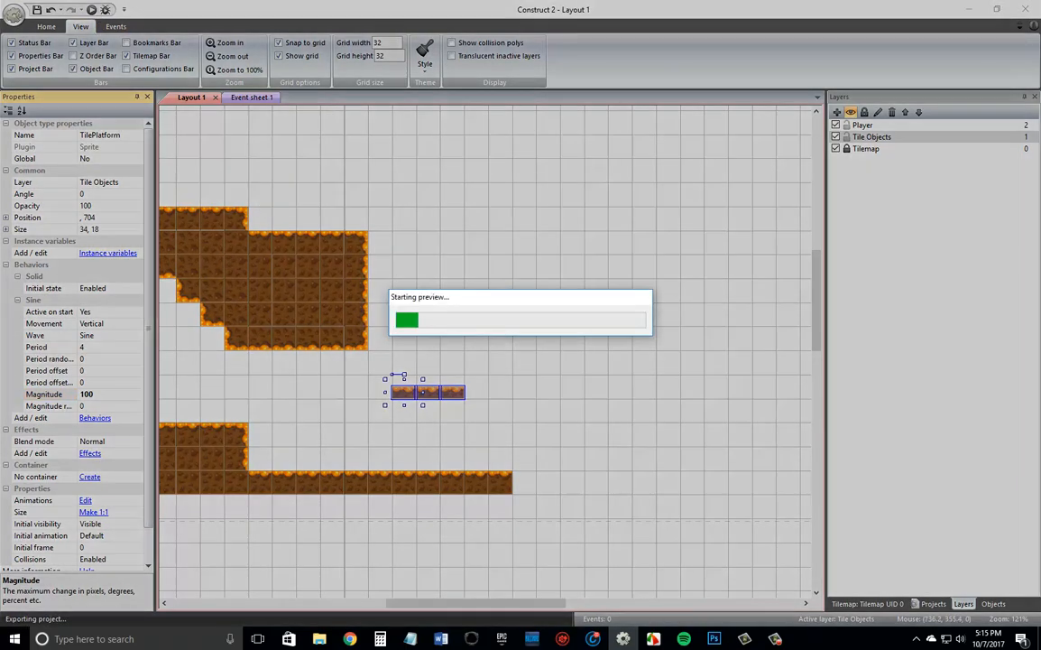
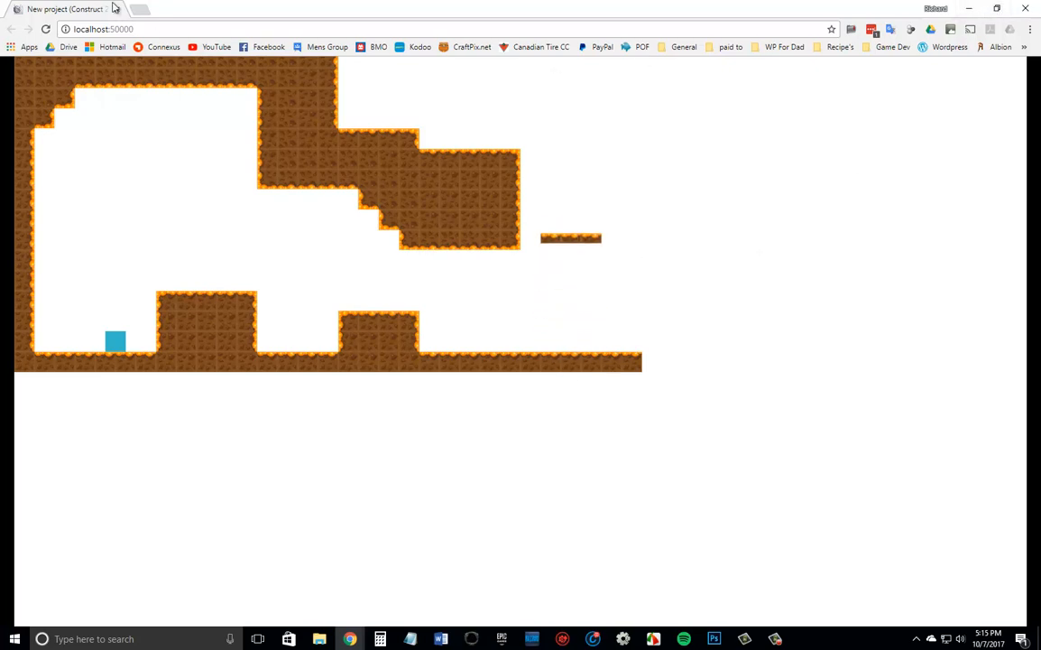
Close the preview, move the three TilePlatform tiles up one grid cell to Y 672, and set their Sine magnitude to 90.
{"action": "left_click", "coordinate": [114, 9]}
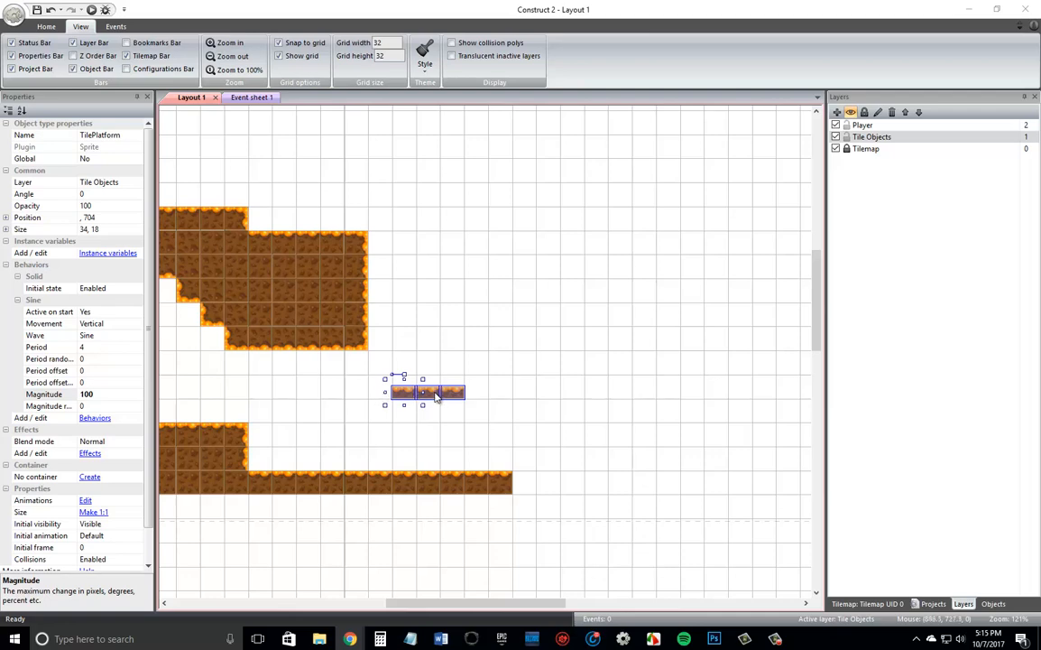
{"action": "left_click_drag", "start_coordinate": [435, 397], "coordinate": [433, 384]}
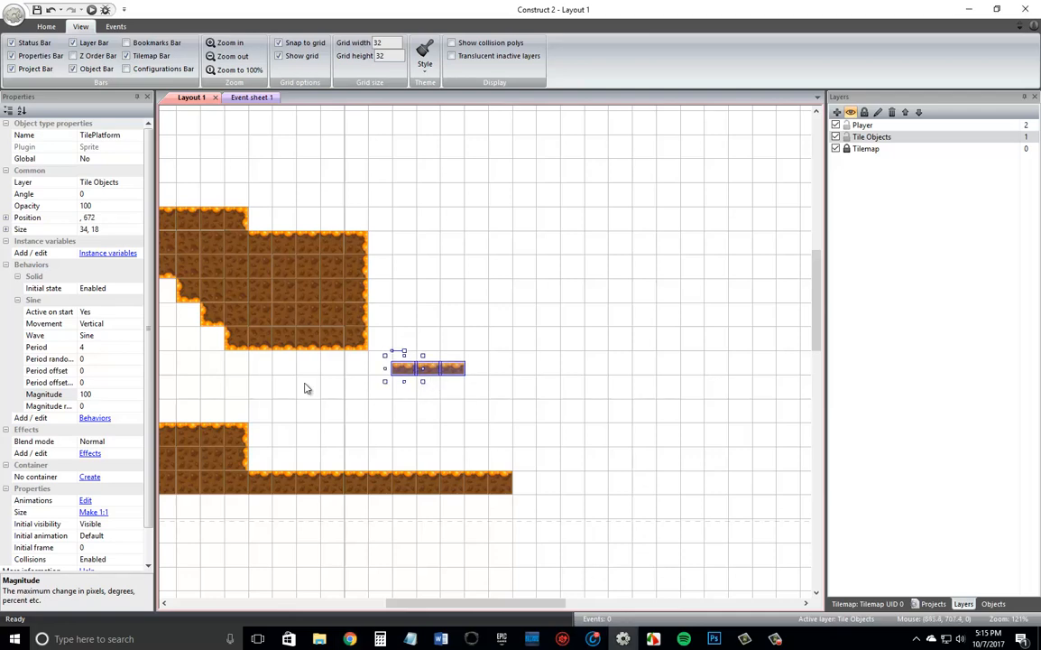
{"action": "left_click", "coordinate": [108, 395]}
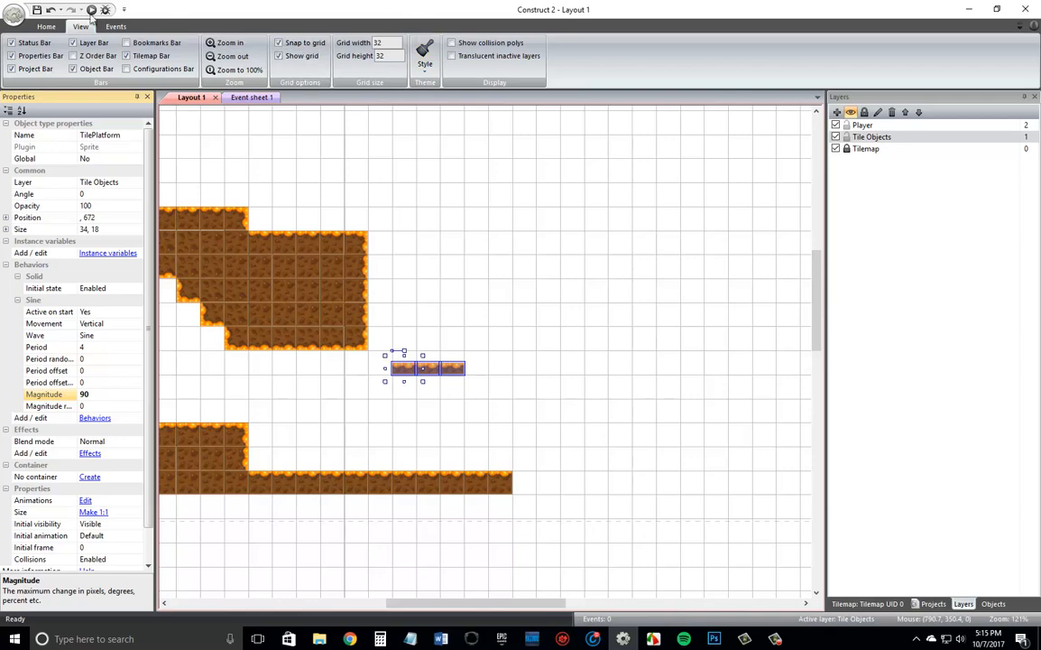
Preview the layout and jump the player over the two dirt blocks onto the moving platform.
{"action": "left_click", "coordinate": [93, 10]}
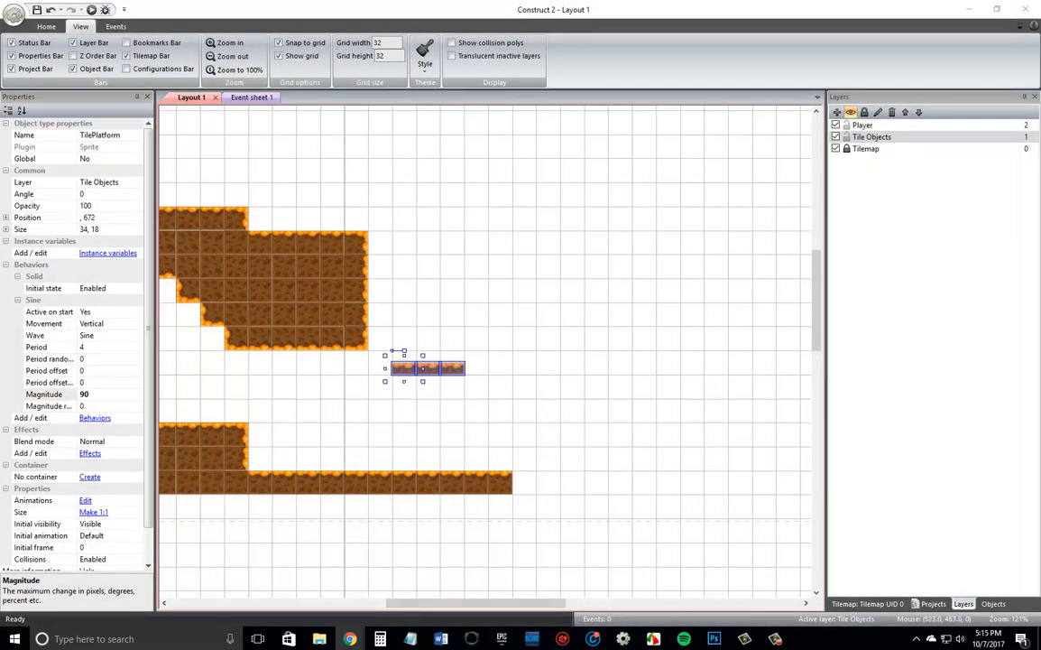
{"action": "left_click_drag", "start_coordinate": [0, 108], "coordinate": [271, 2]}
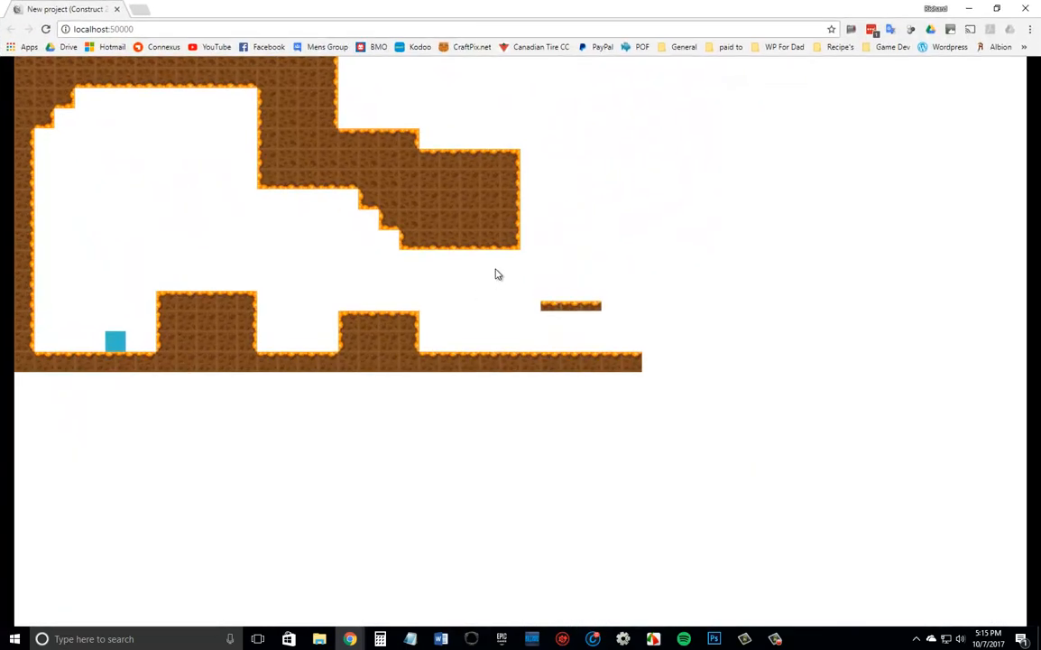
{"action": "key", "text": "Up"}
{"action": "key", "text": "Right"}
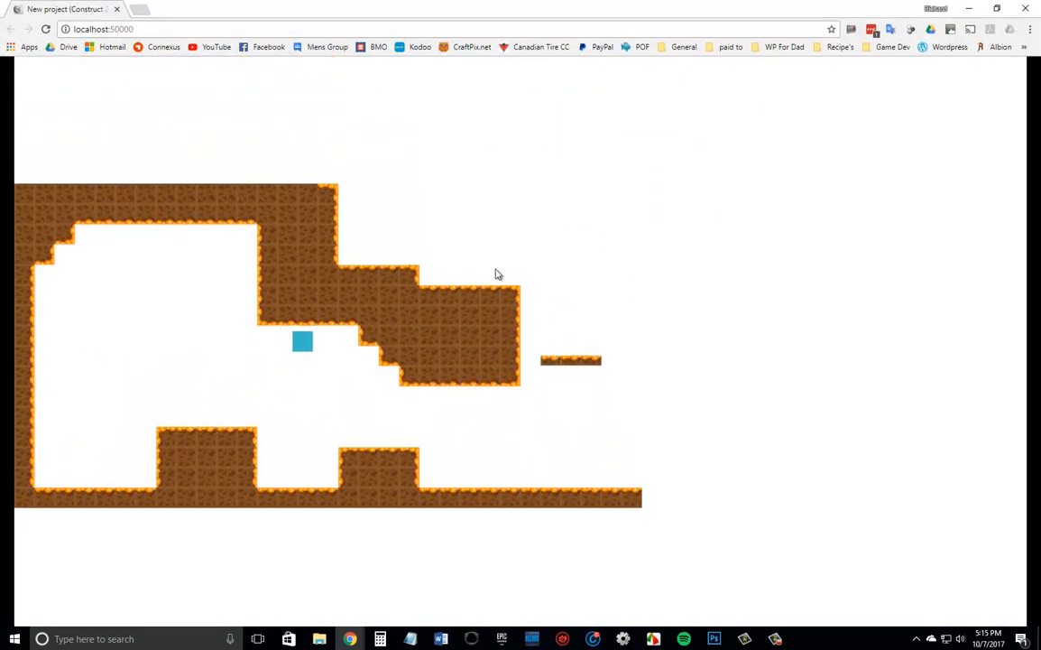
{"action": "key", "text": "Up"}
{"action": "key", "text": "Right"}
{"action": "key", "text": "Right"}
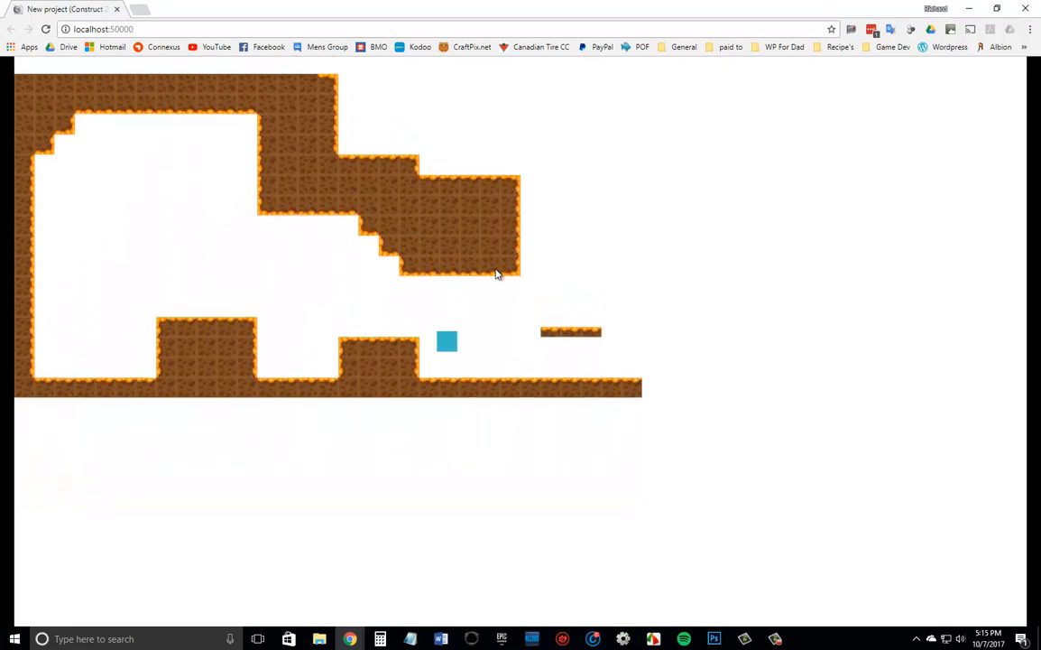
{"action": "key", "text": "Up"}
{"action": "key", "text": "Right"}
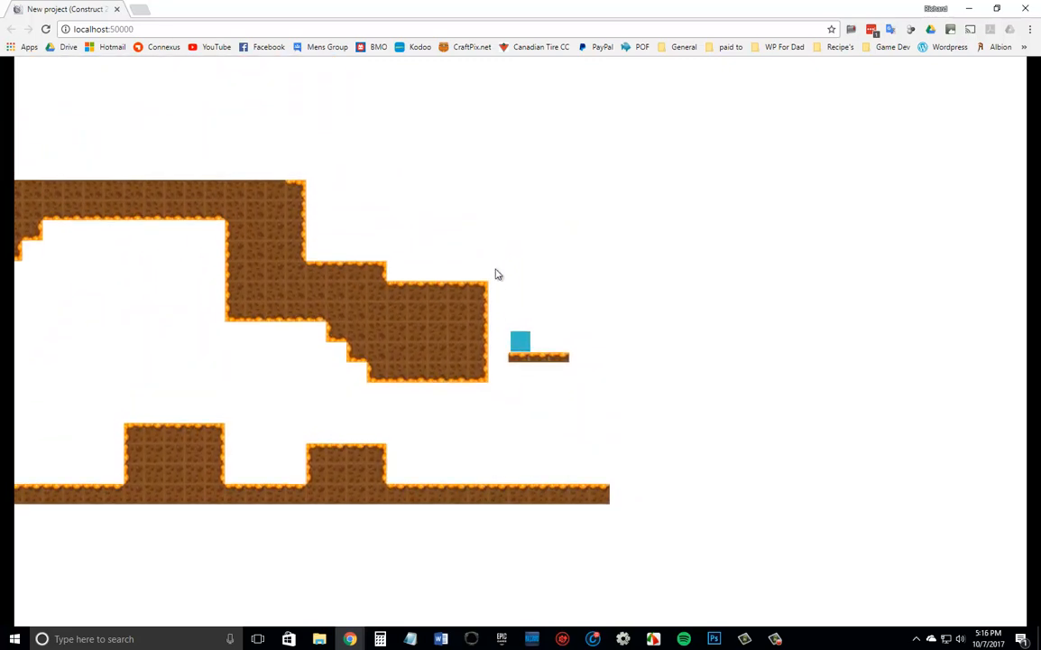
Test jumping the player from the platform to the upper dirt ledges and back down, and close the preview.
{"action": "key", "text": "Up"}
{"action": "key", "text": "Left"}
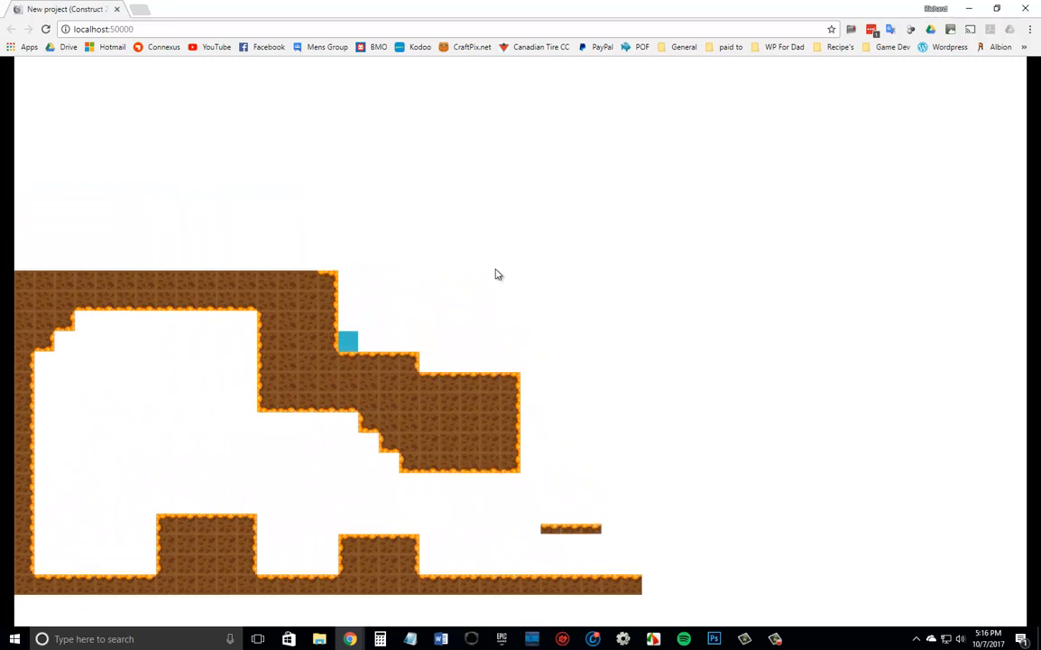
{"action": "key", "text": "Up"}
{"action": "key", "text": "Left"}
{"action": "key", "text": "Right"}
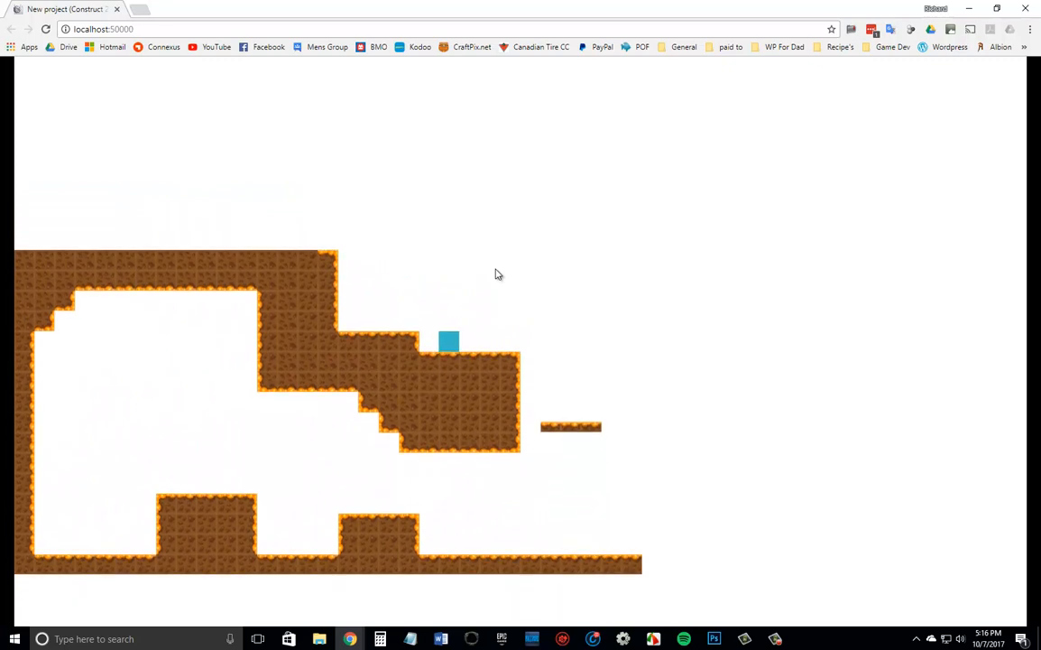
{"action": "key", "text": "Right"}
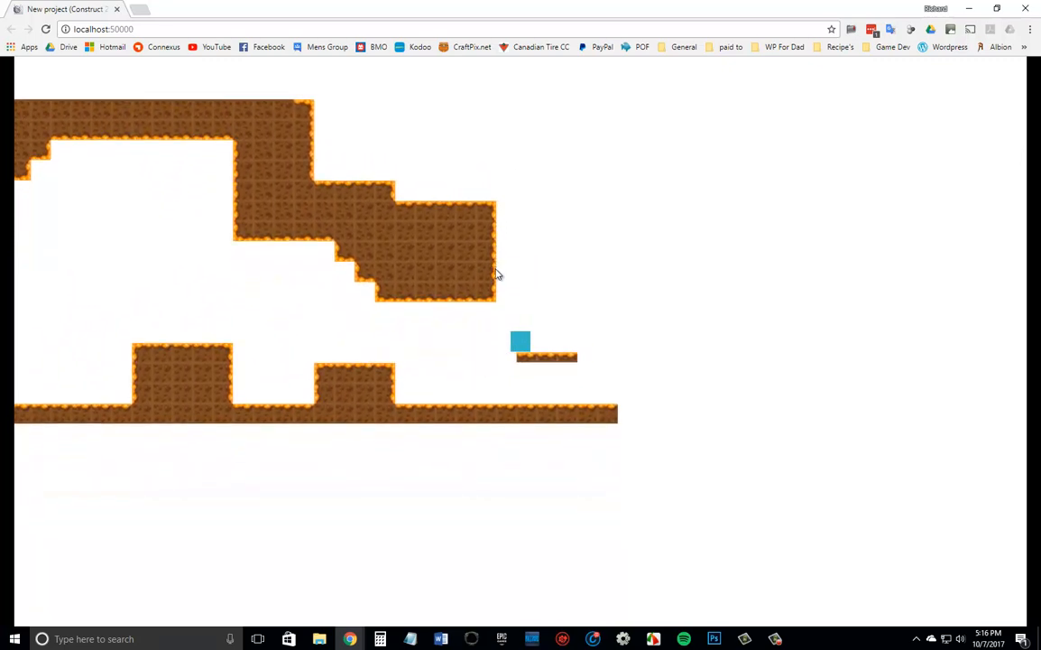
{"action": "key", "text": "Left"}
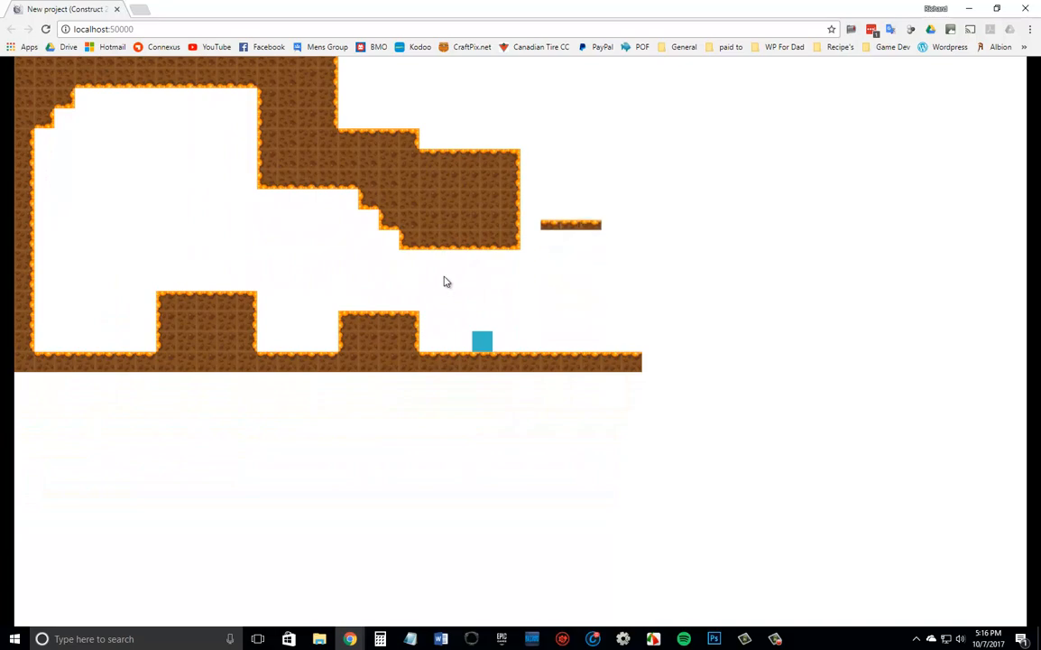
{"action": "left_click", "coordinate": [117, 9]}
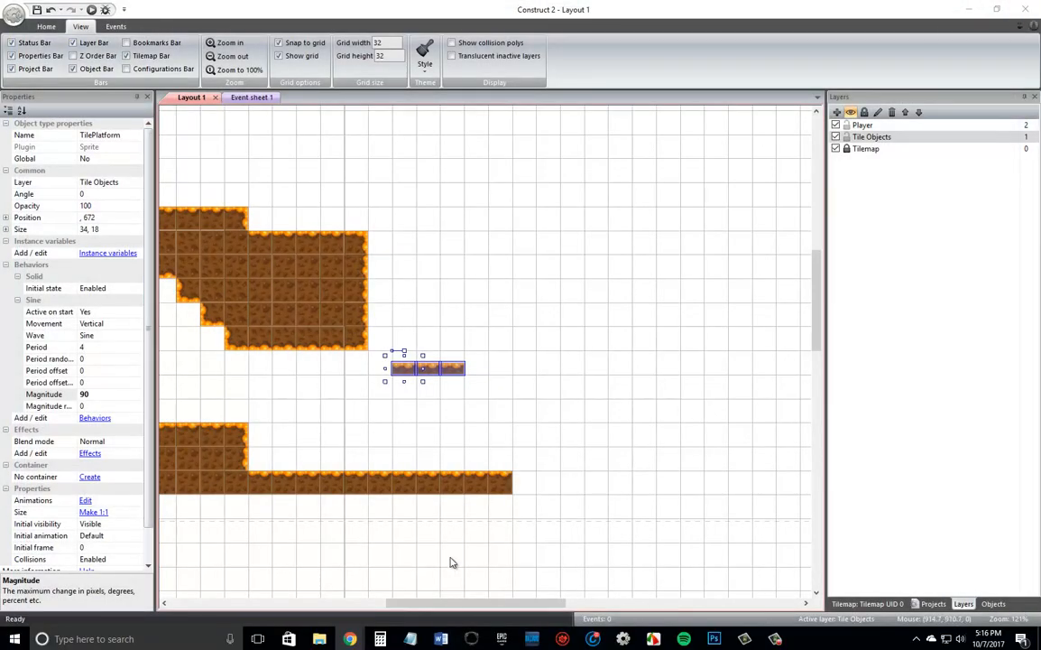
Rename the blue square's Sprite object type to Player in the project tree.
{"action": "left_click", "coordinate": [505, 413]}
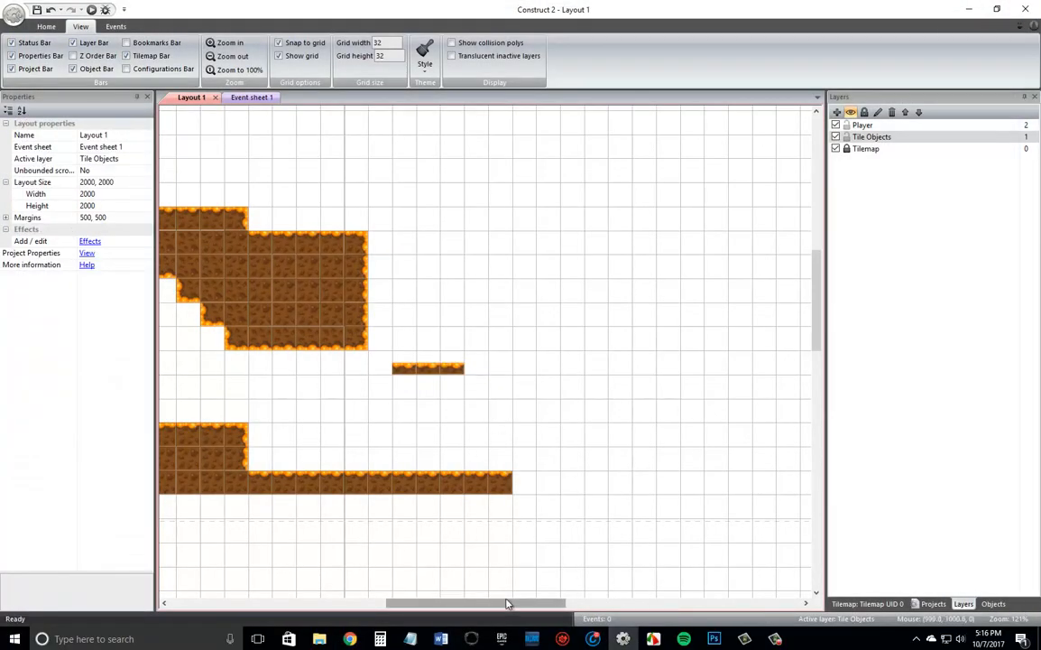
{"action": "left_click_drag", "start_coordinate": [510, 603], "coordinate": [408, 590]}
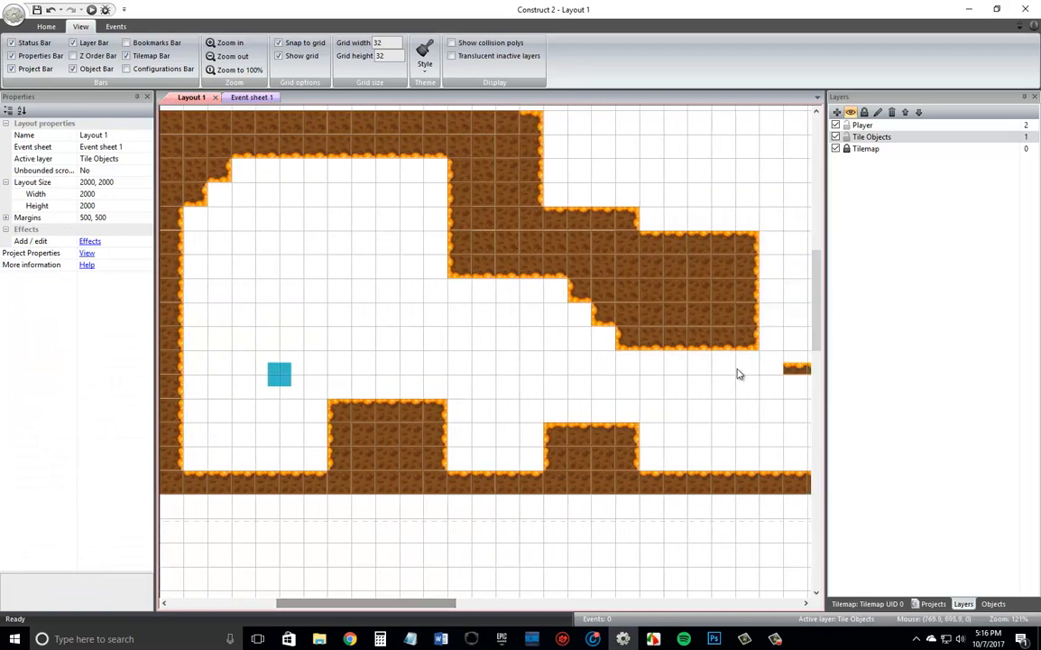
{"action": "scroll", "coordinate": [737, 377], "scroll_direction": "up", "scroll_amount": 3}
{"action": "scroll", "coordinate": [735, 379], "scroll_direction": "up", "scroll_amount": 1}
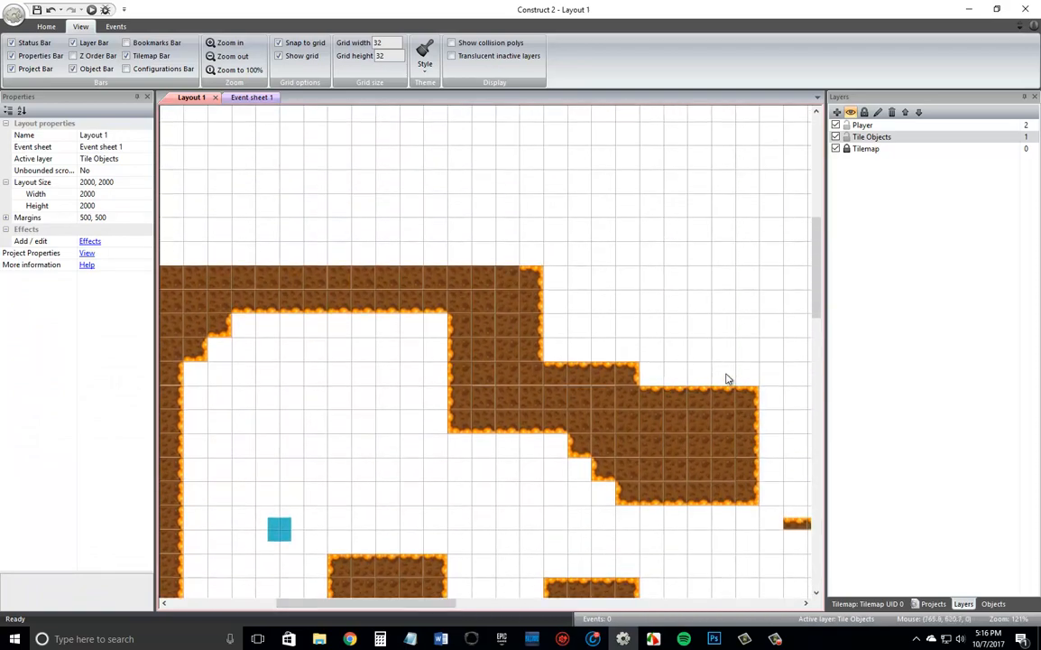
{"action": "left_click", "coordinate": [932, 603]}
{"action": "double_click", "coordinate": [889, 178]}
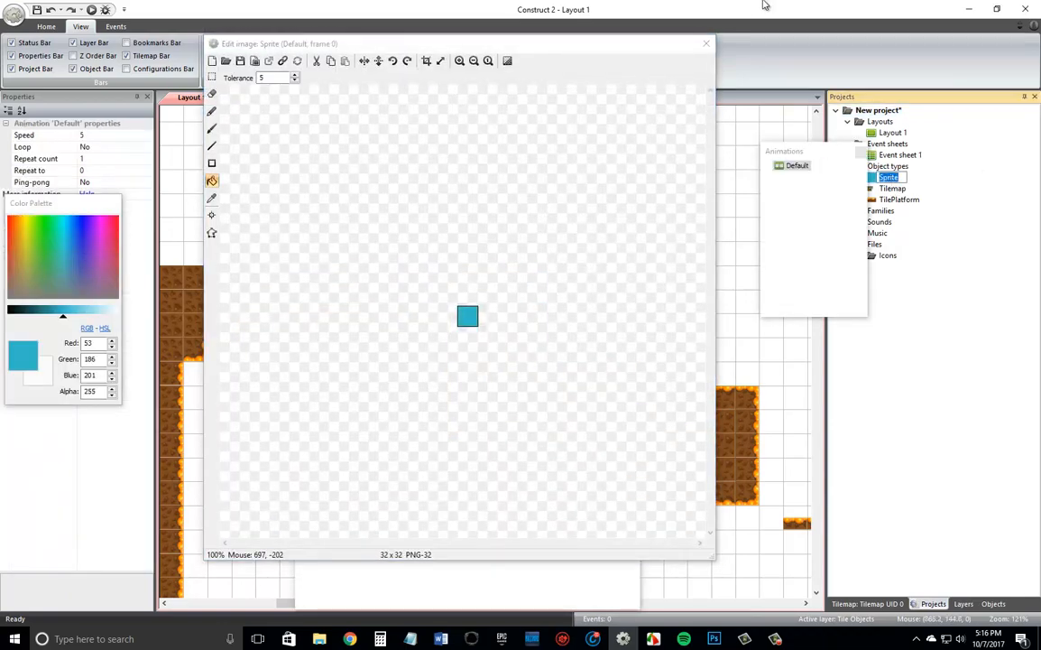
{"action": "left_click", "coordinate": [706, 43]}
{"action": "left_click", "coordinate": [890, 179]}
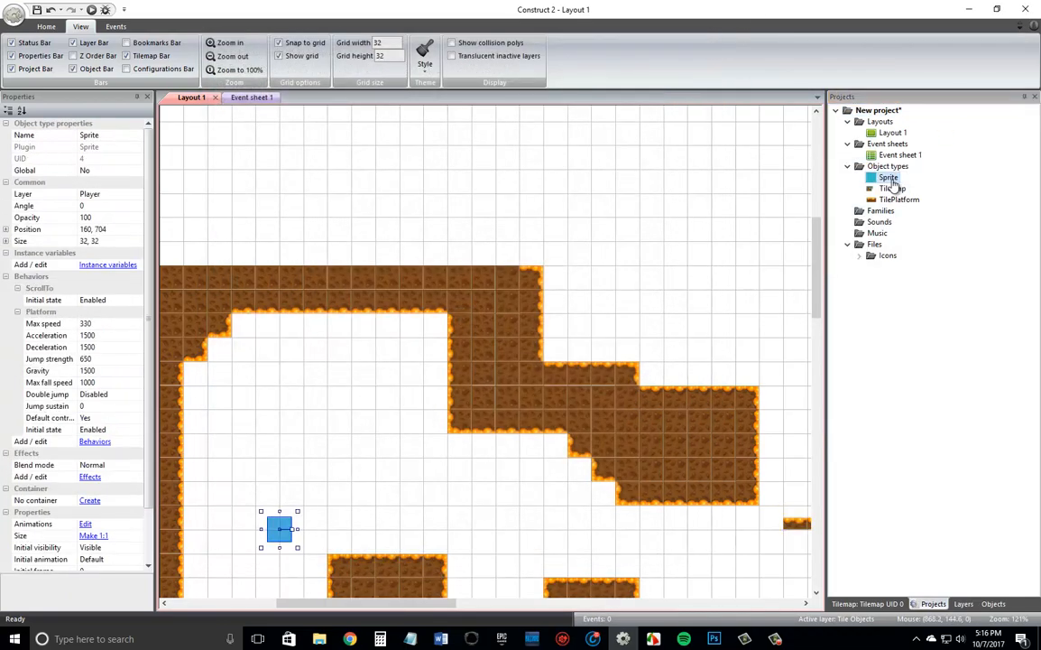
{"action": "left_click", "coordinate": [891, 181]}
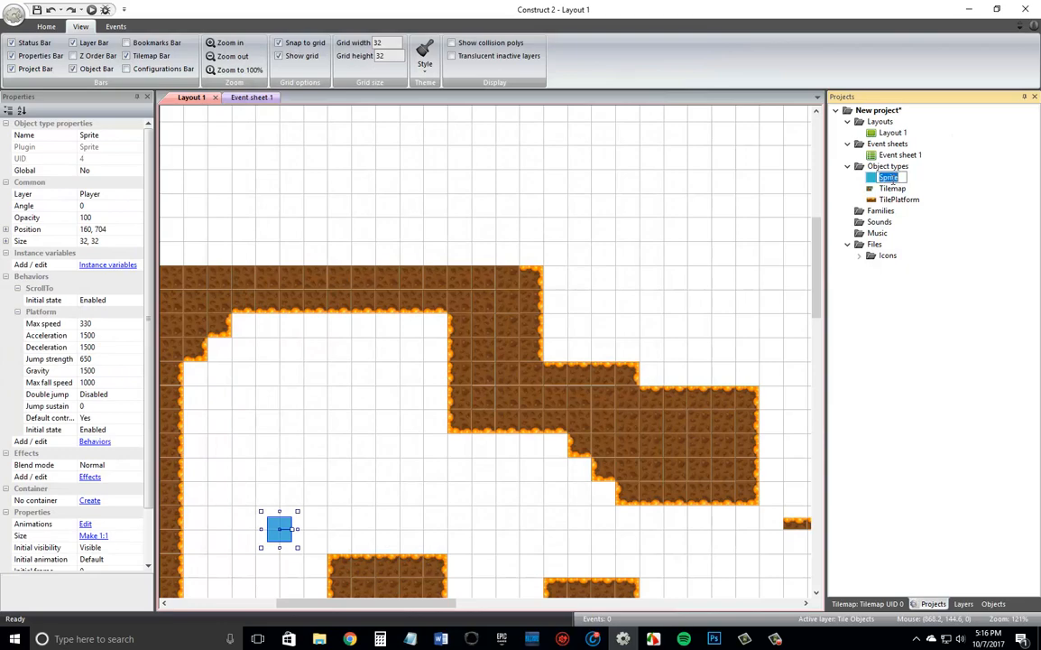
{"action": "type", "text": "Player"}
{"action": "key", "text": "Return"}
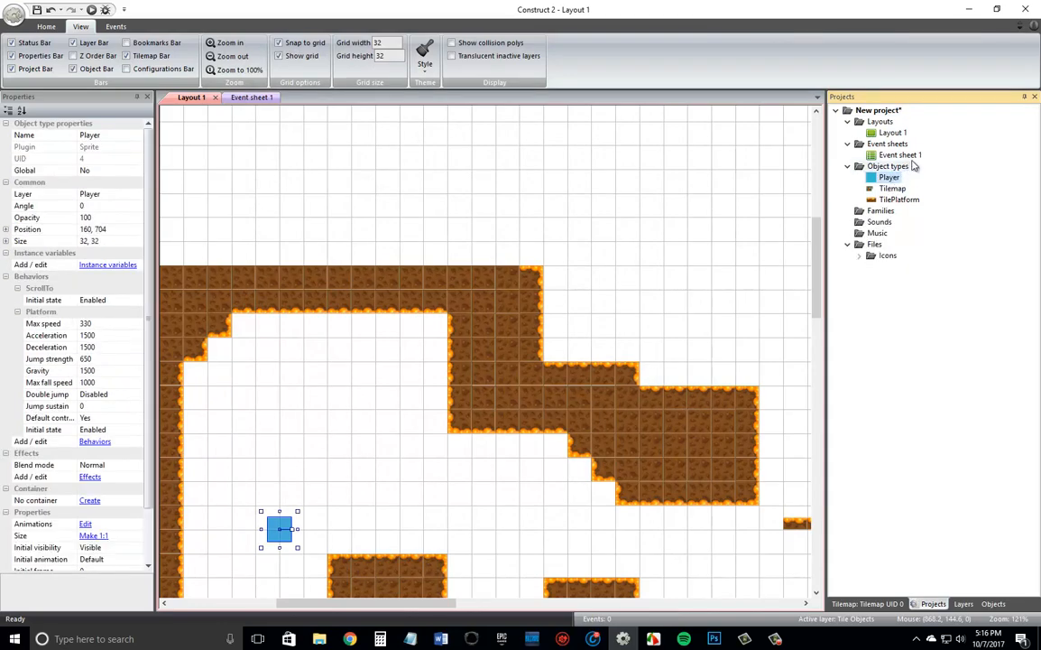
Add a subfolder named Player under Object types.
{"action": "right_click", "coordinate": [905, 169]}
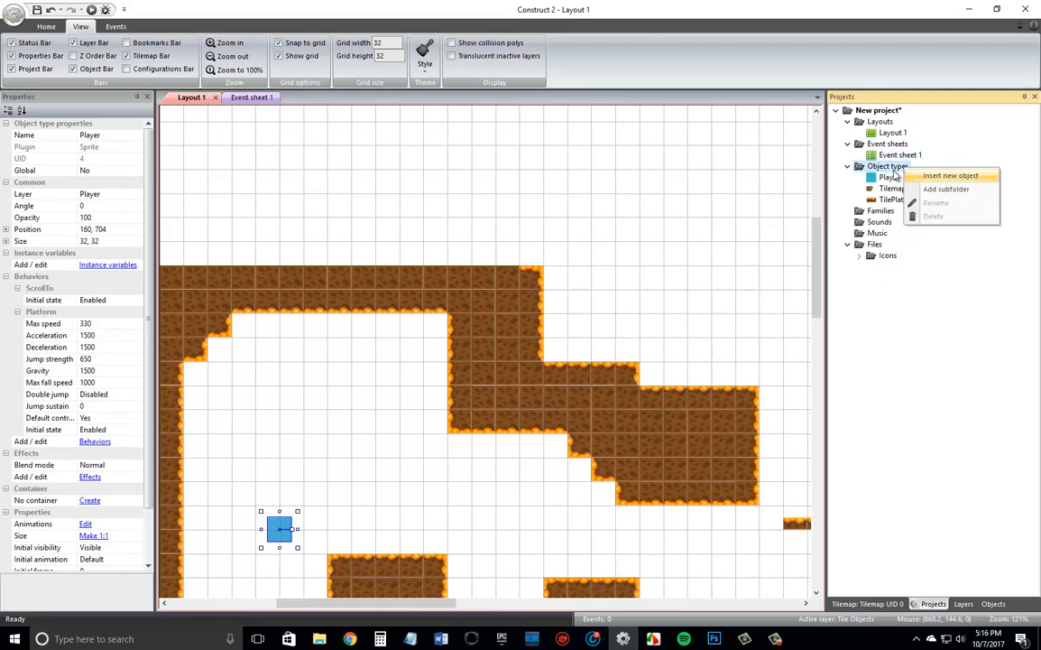
{"action": "right_click", "coordinate": [885, 167]}
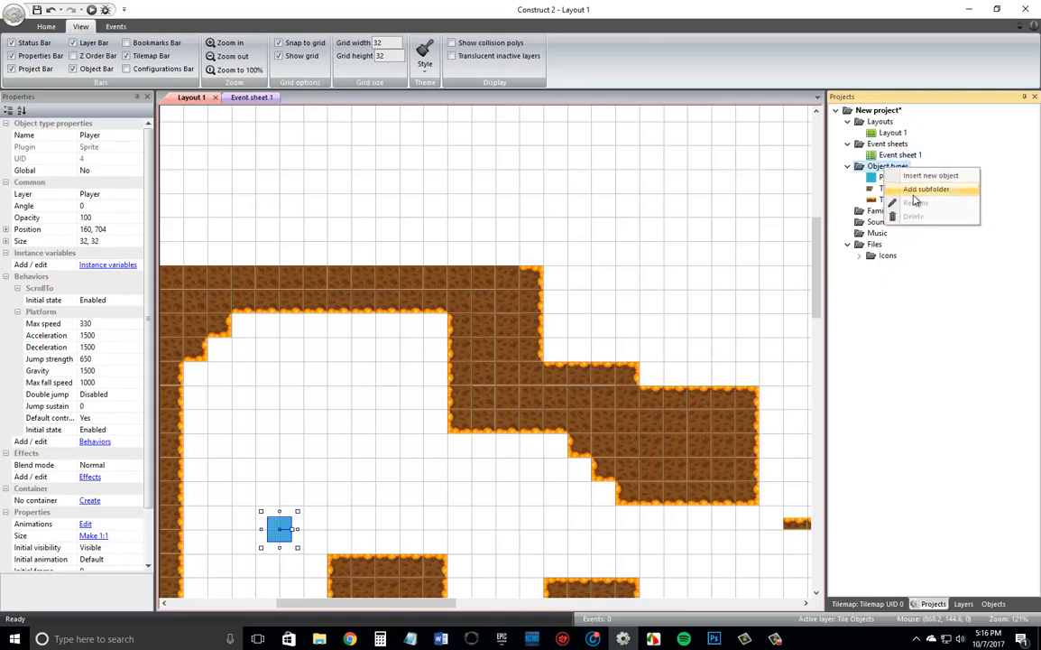
{"action": "left_click", "coordinate": [915, 193]}
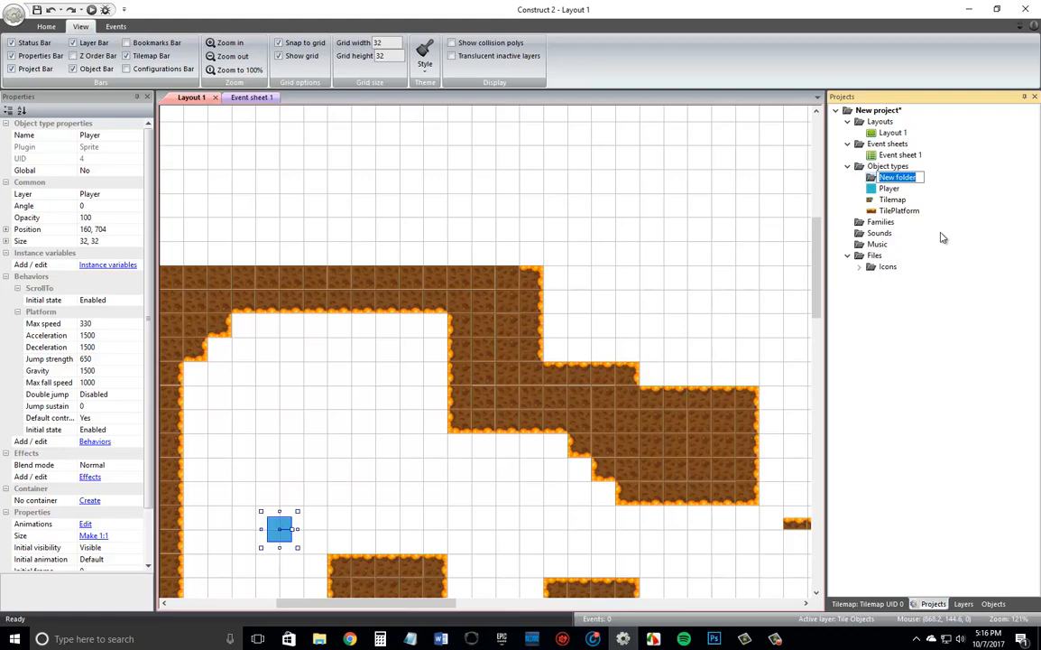
{"action": "type", "text": "Player"}
{"action": "key", "text": "Return"}
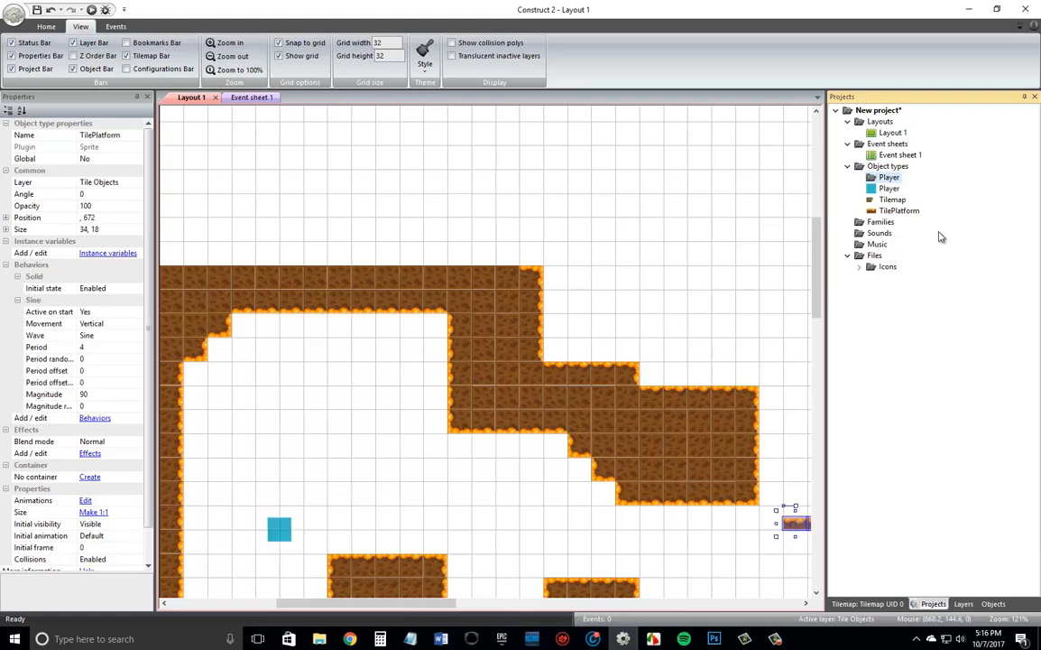
Add a subfolder named Enemies under Object types.
{"action": "right_click", "coordinate": [890, 175]}
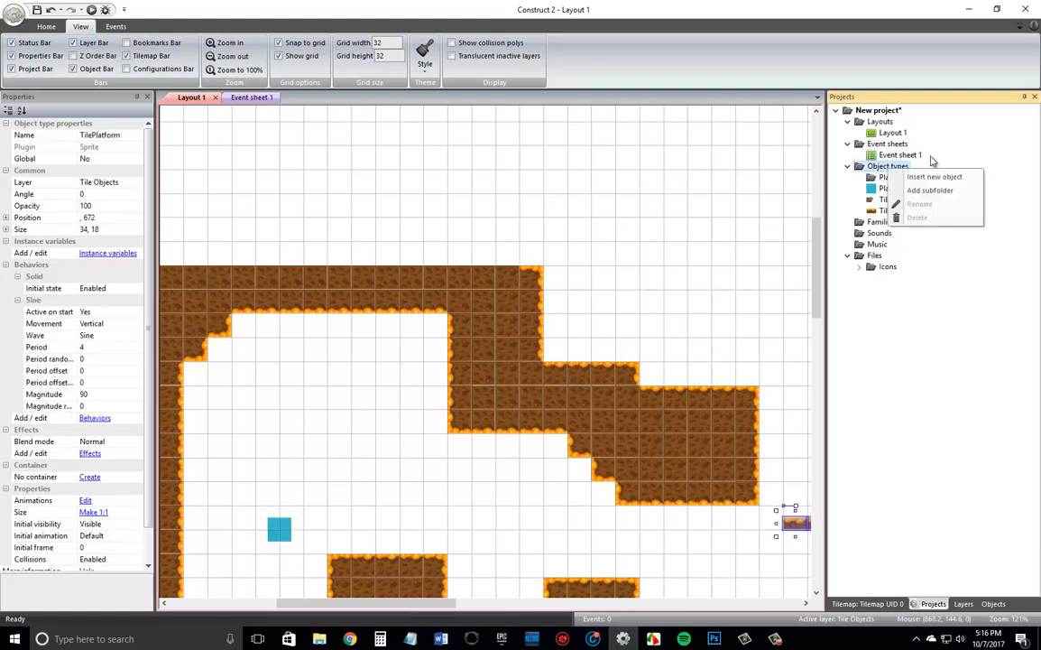
{"action": "left_click", "coordinate": [929, 191]}
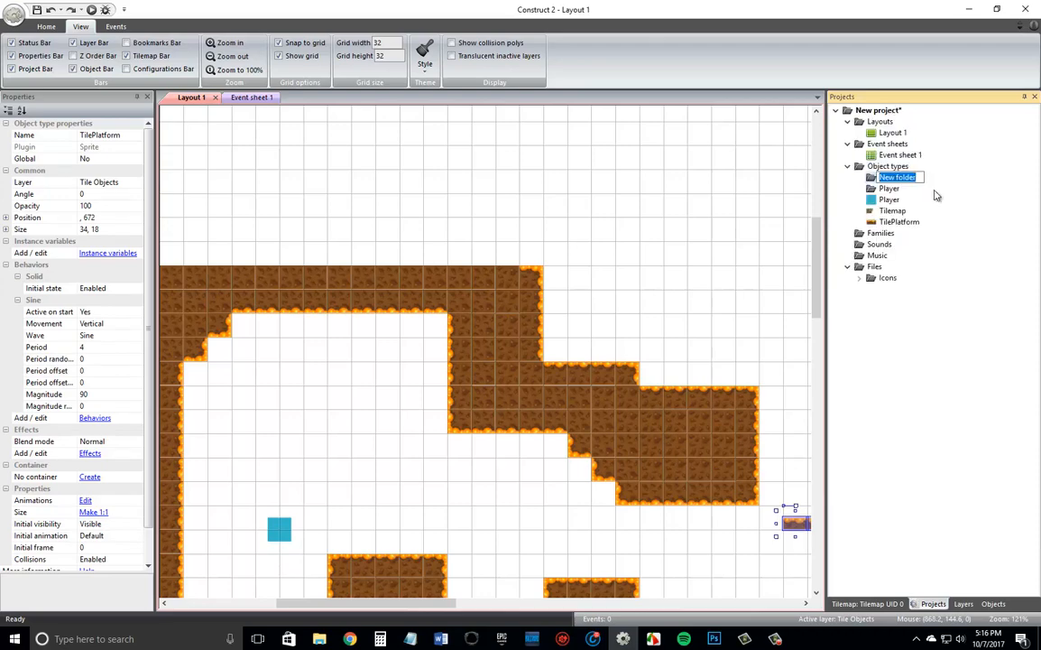
{"action": "type", "text": "Enemies"}
{"action": "key", "text": "Return"}
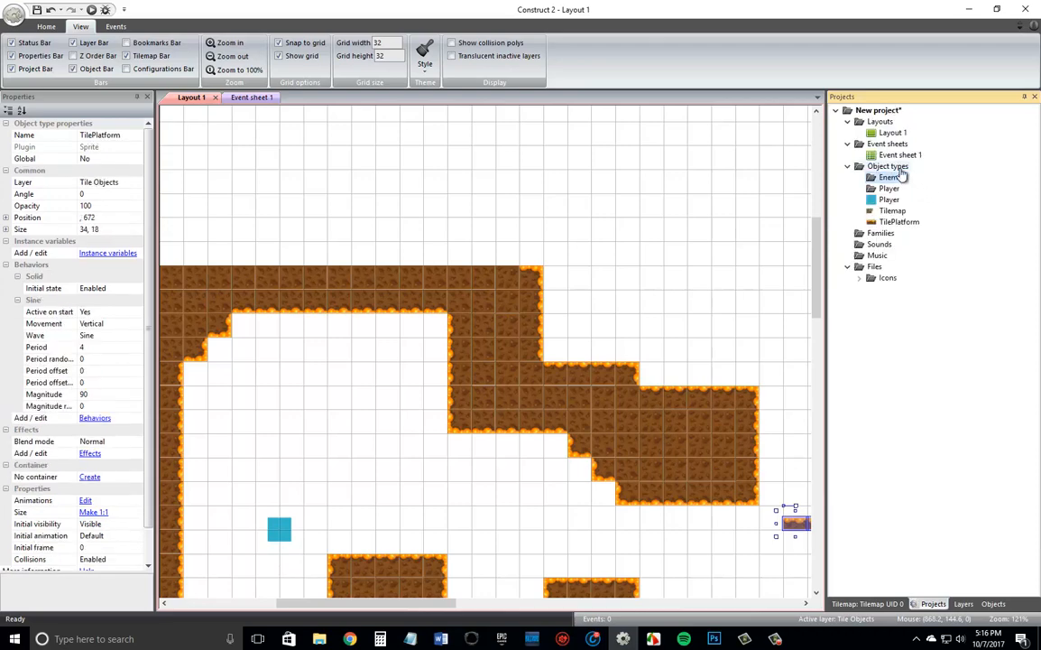
Add a subfolder named Onject Tiles under Object types.
{"action": "right_click", "coordinate": [896, 168]}
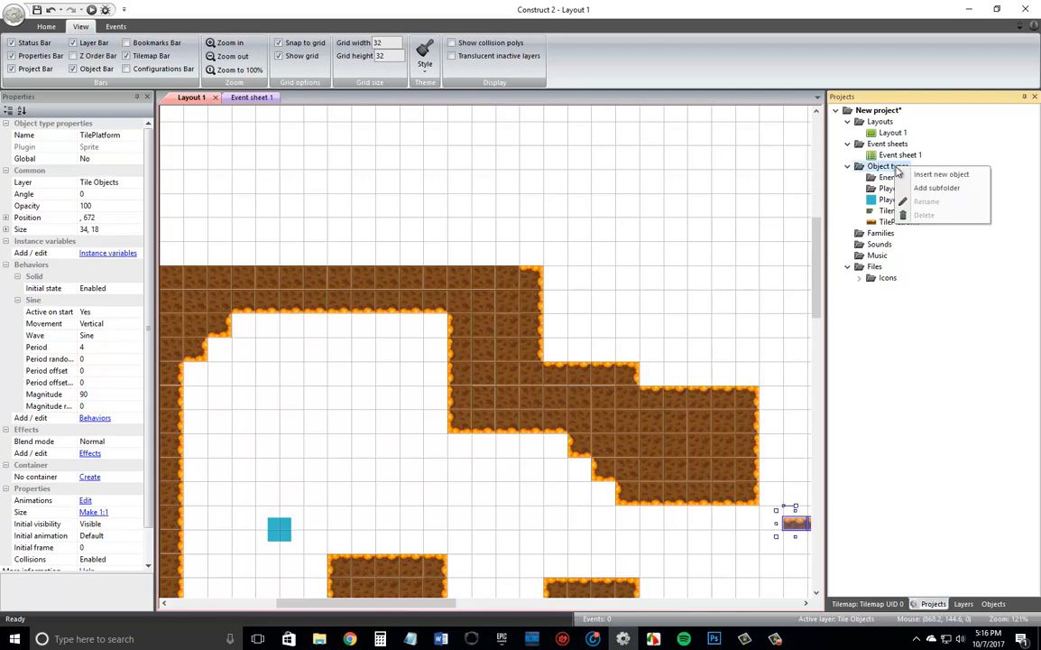
{"action": "left_click", "coordinate": [932, 189]}
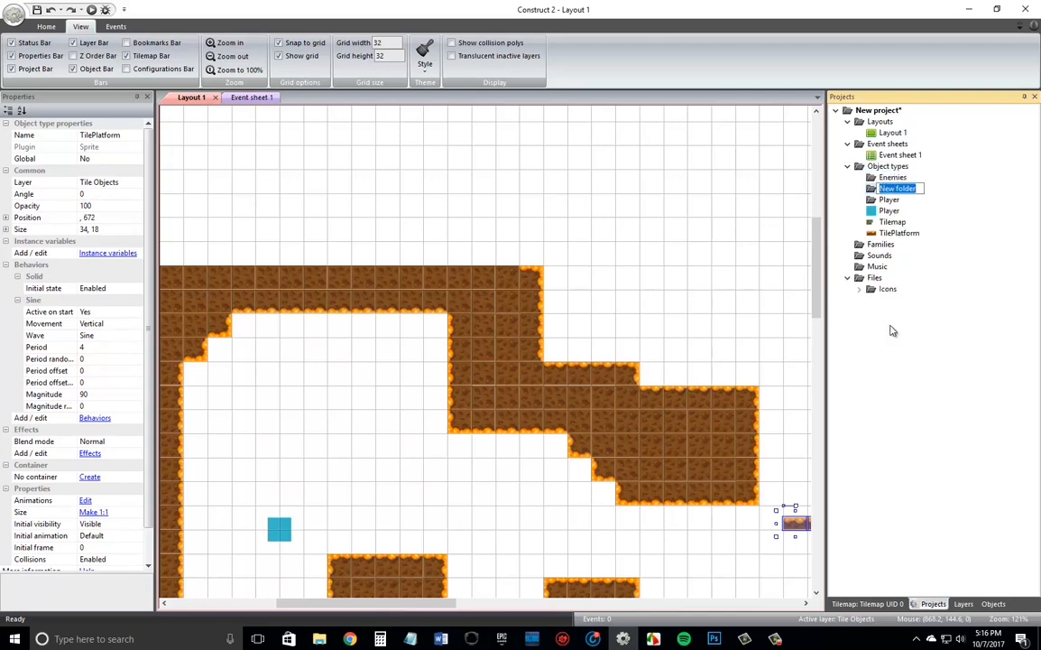
{"action": "type", "text": "O"}
Move the Player sprite into the Player folder and TilePlatform into the Onject Tiles folder.
{"action": "left_click_drag", "start_coordinate": [889, 210], "coordinate": [894, 200]}
{"action": "left_click", "coordinate": [860, 200]}
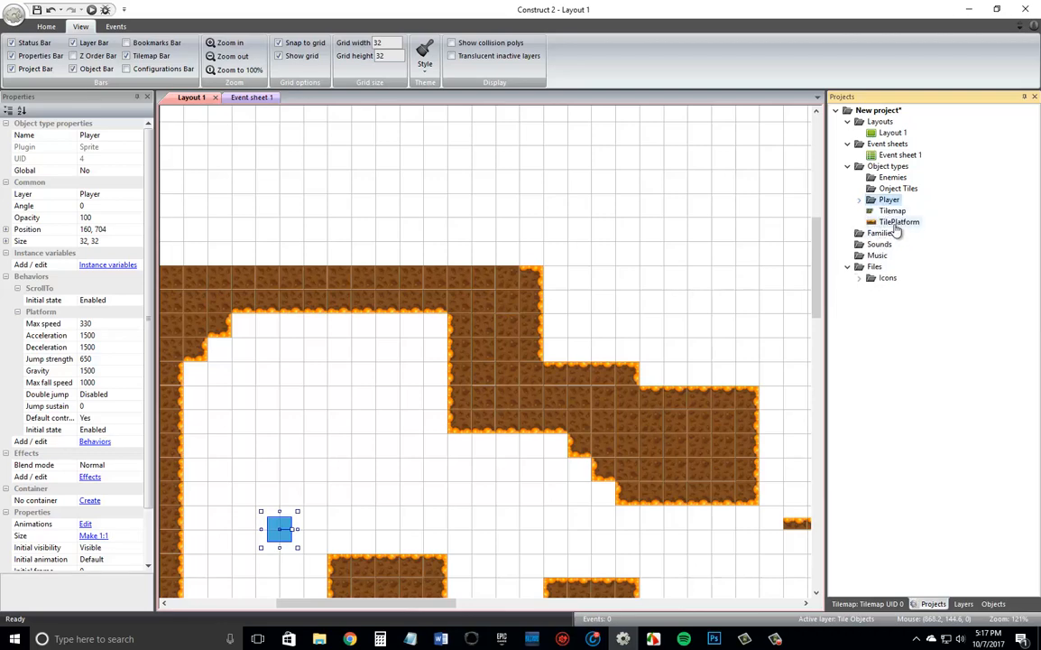
{"action": "left_click_drag", "start_coordinate": [897, 222], "coordinate": [908, 192]}
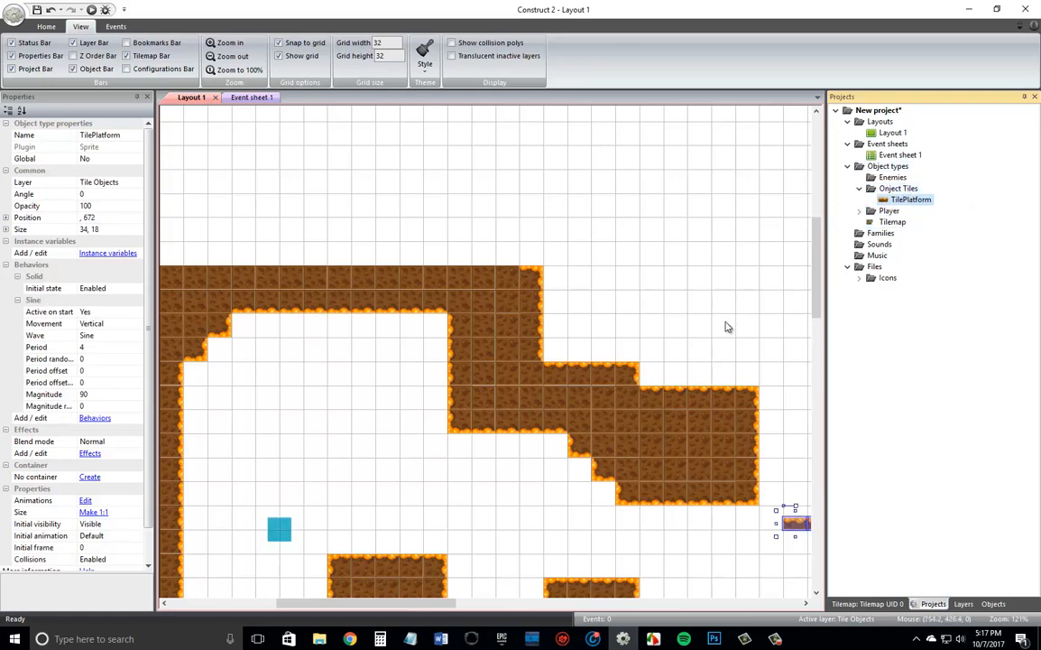
Open the Player sprite's image and draw a small white triangle outline near its right edge with the Line tool at thickness 1.
{"action": "left_click", "coordinate": [860, 212]}
{"action": "double_click", "coordinate": [899, 222]}
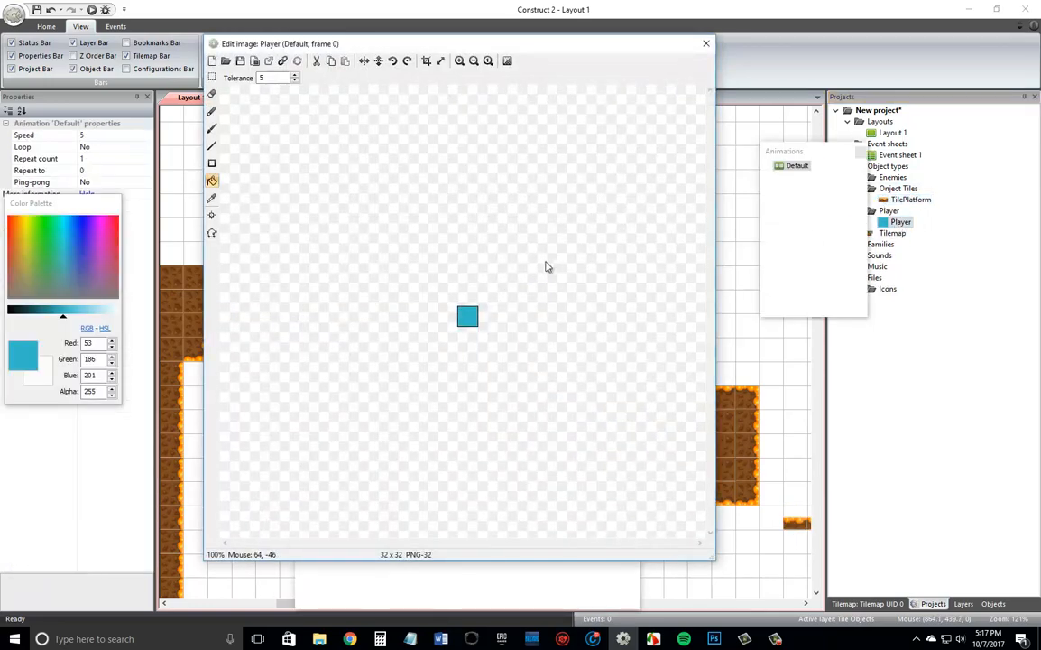
{"action": "scroll", "coordinate": [462, 338], "scroll_direction": "up", "scroll_amount": 4, "text": "ctrl"}
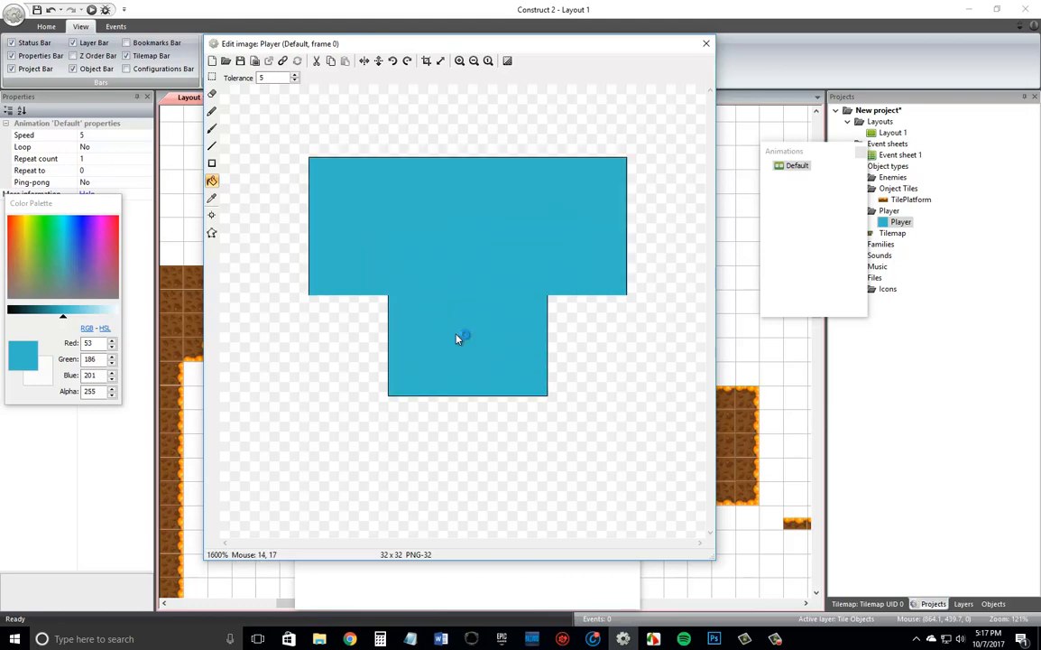
{"action": "scroll", "coordinate": [459, 338], "scroll_direction": "down", "scroll_amount": 1, "text": "ctrl"}
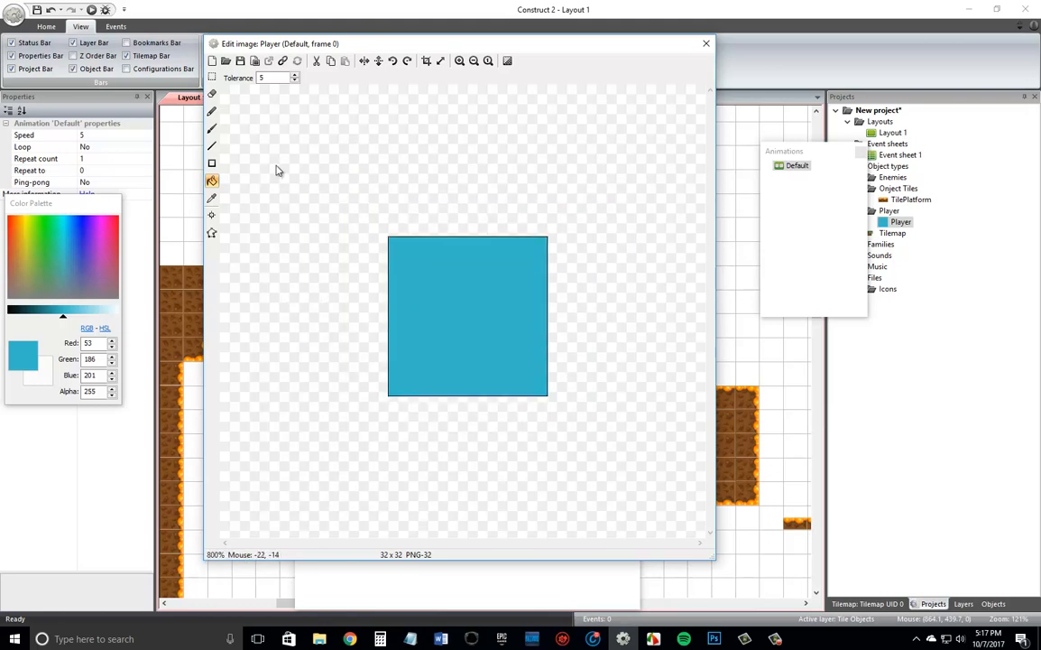
{"action": "left_click", "coordinate": [212, 146]}
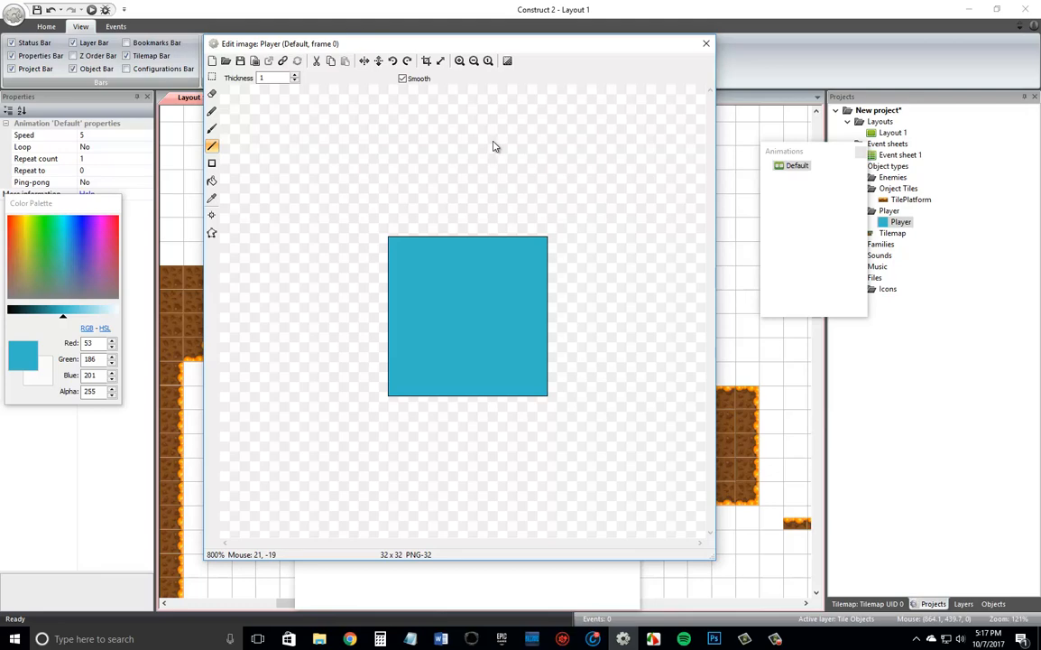
{"action": "left_click", "coordinate": [42, 380]}
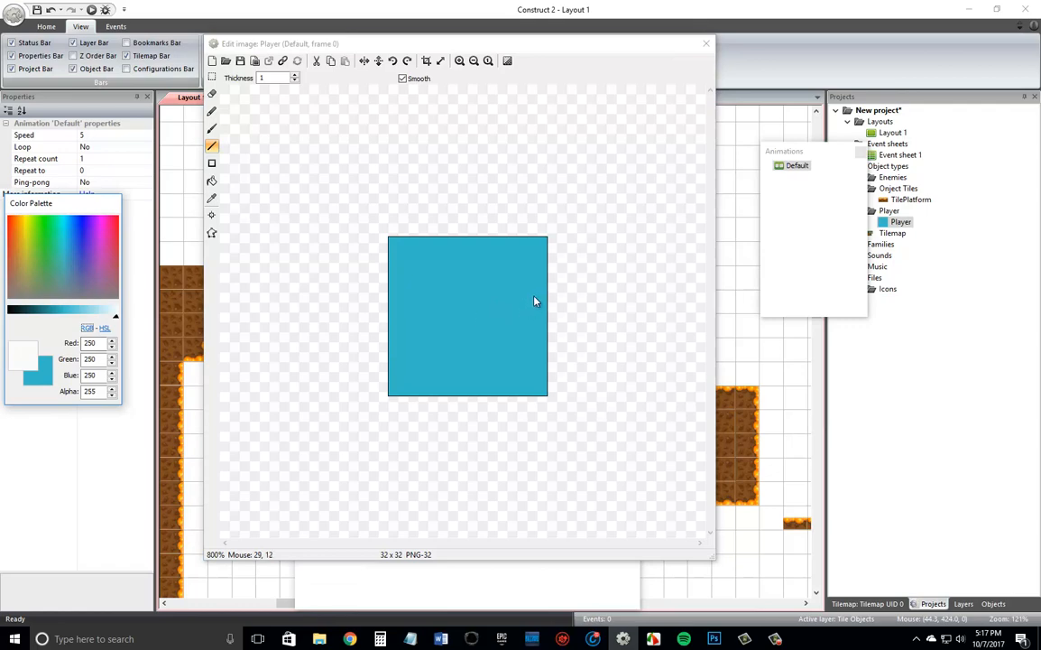
{"action": "left_click_drag", "start_coordinate": [520, 302], "coordinate": [538, 322]}
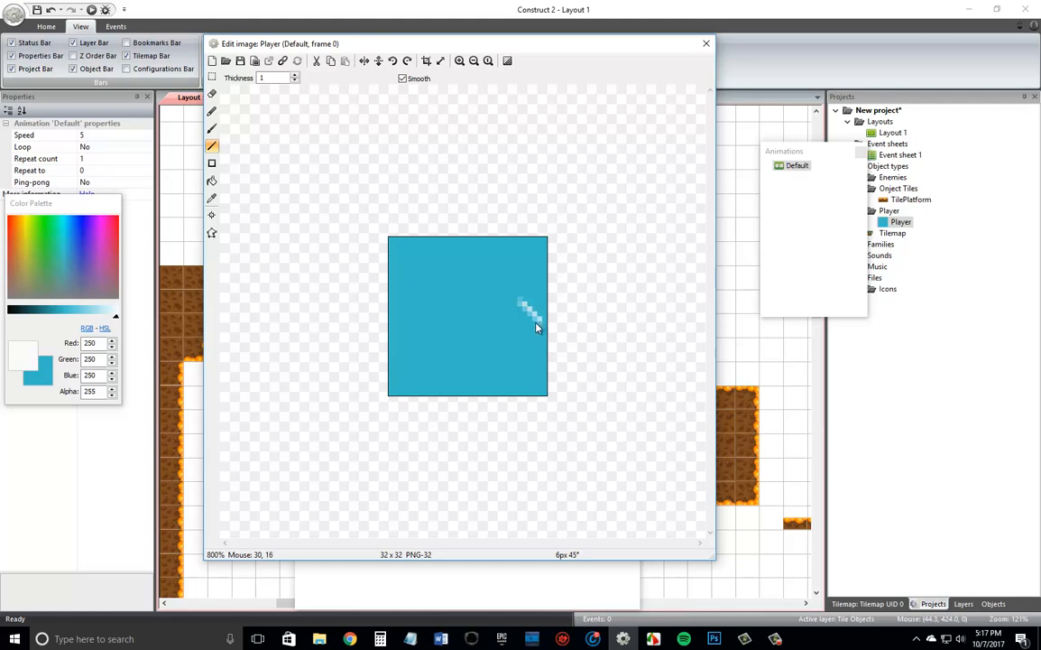
{"action": "left_click_drag", "start_coordinate": [536, 328], "coordinate": [526, 333]}
{"action": "left_click_drag", "start_coordinate": [521, 337], "coordinate": [521, 313]}
Fill the triangle's pale pixels with solid white using the Fill tool at tolerance 5.
{"action": "left_click", "coordinate": [212, 180]}
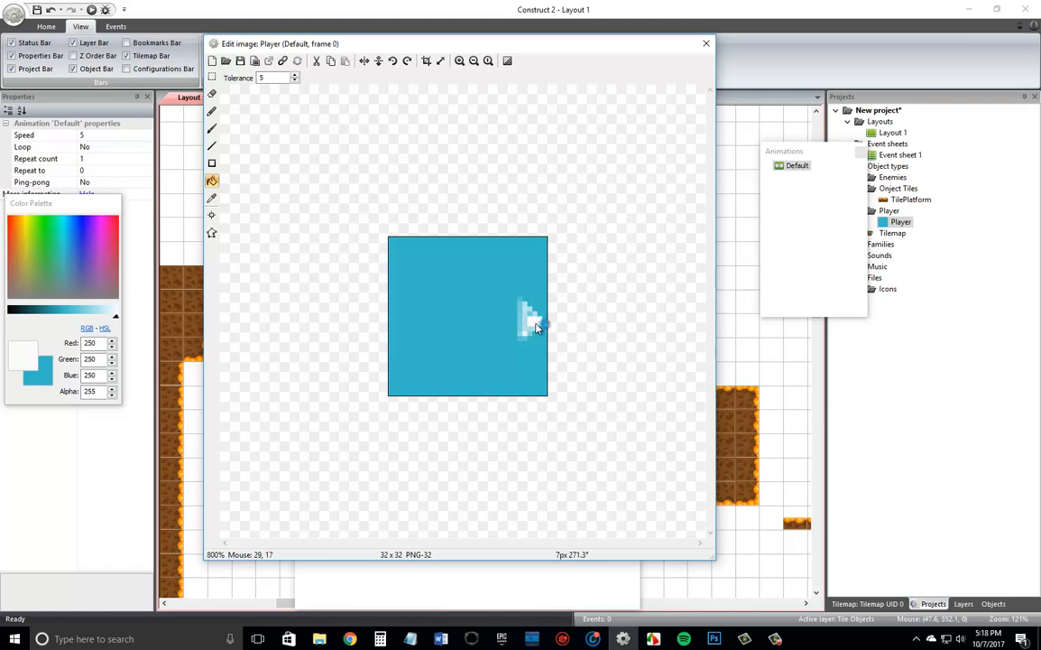
{"action": "left_click", "coordinate": [211, 198]}
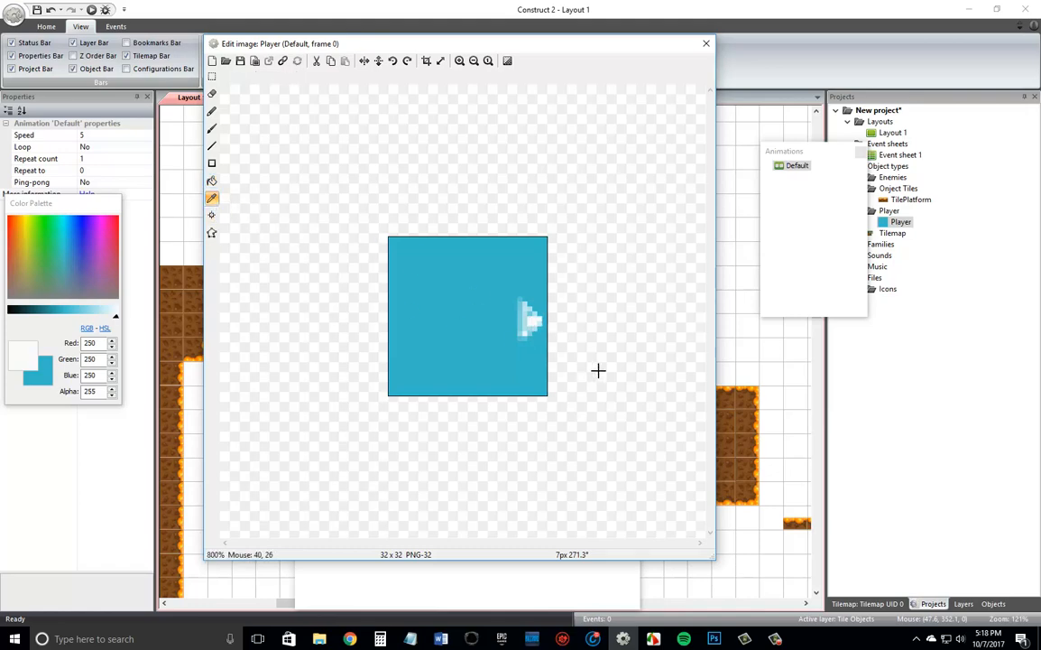
{"action": "left_click", "coordinate": [211, 181]}
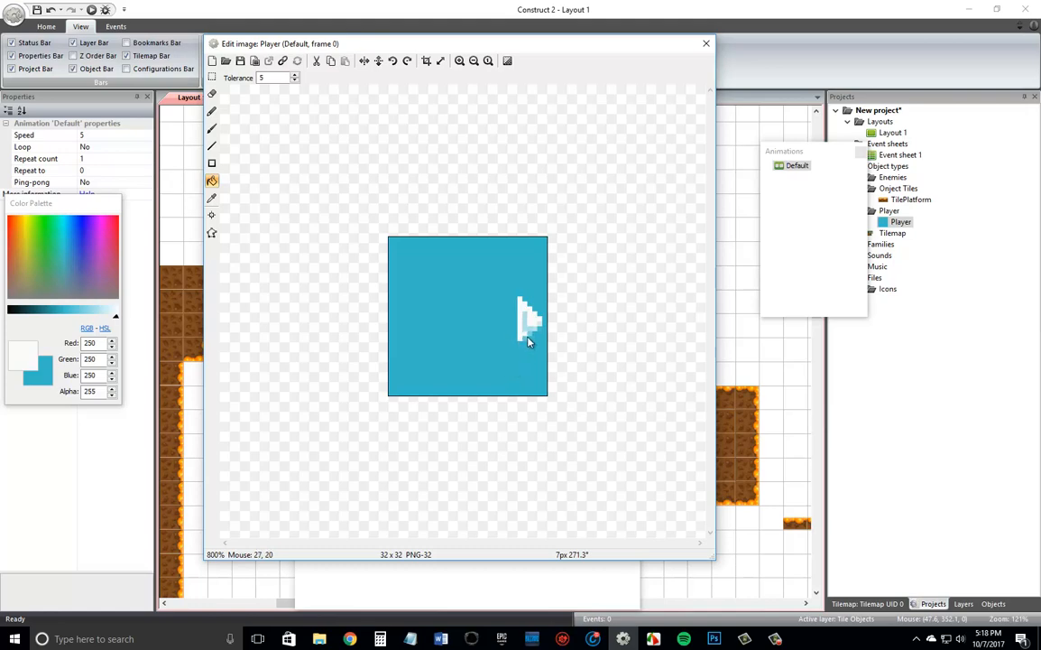
{"action": "left_click", "coordinate": [525, 325]}
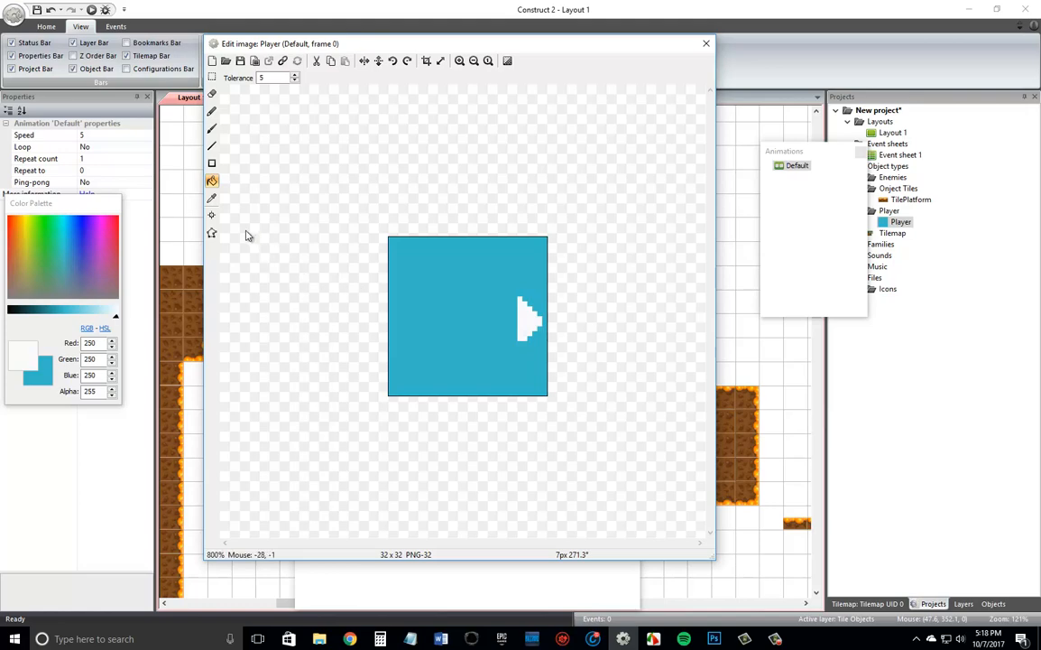
Extend the white triangle's lower corner with a short line, fill its pale pixels white, and close the image editor.
{"action": "left_click", "coordinate": [212, 146]}
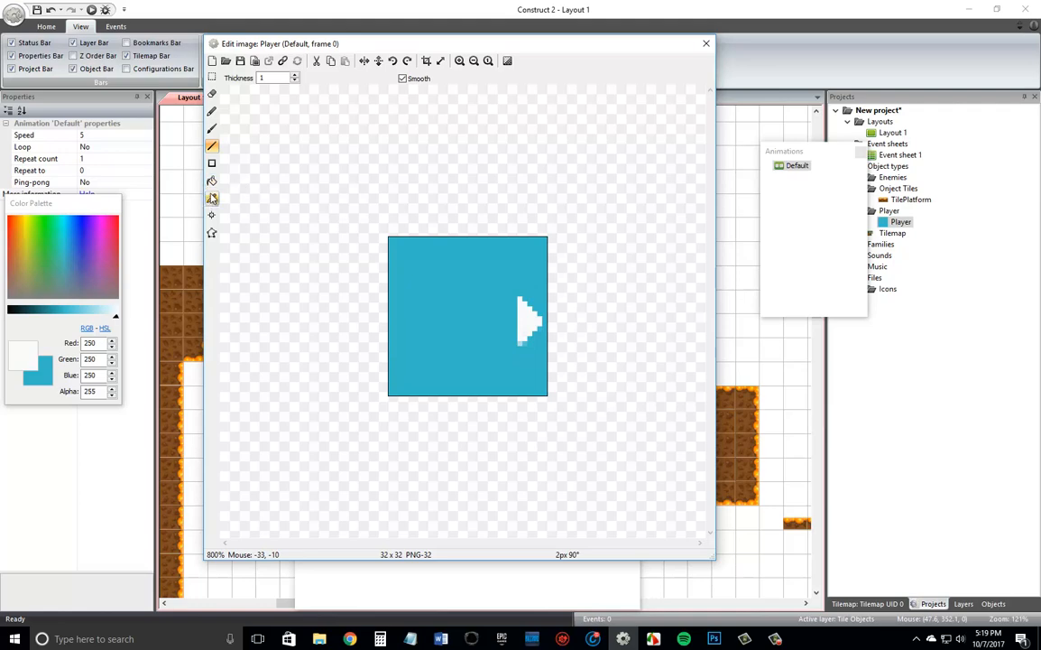
{"action": "left_click", "coordinate": [212, 180]}
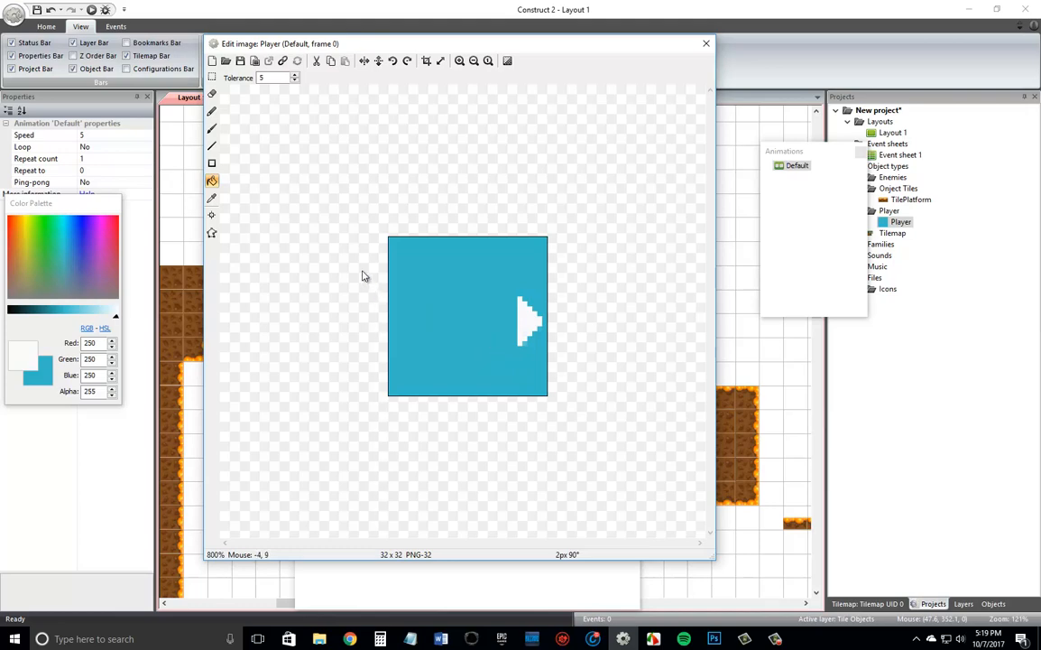
{"action": "left_click", "coordinate": [705, 45]}
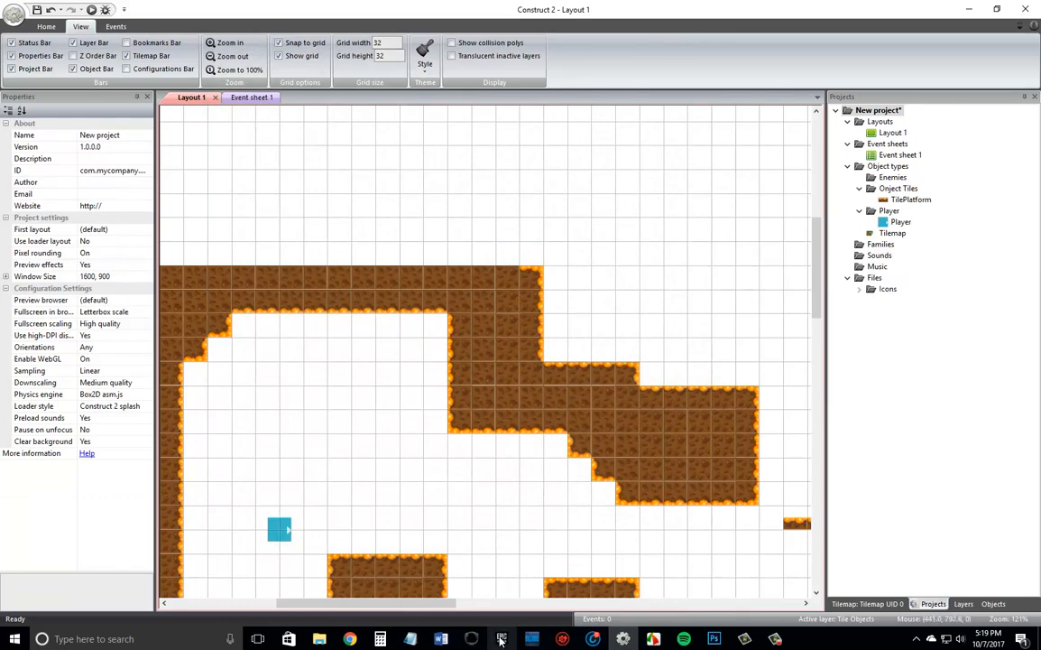
Make the Tilemap layer active and choose the brown top-right corner tile for painting.
{"action": "scroll", "coordinate": [727, 390], "scroll_direction": "down", "scroll_amount": 1}
{"action": "scroll", "coordinate": [727, 384], "scroll_direction": "up", "scroll_amount": 2}
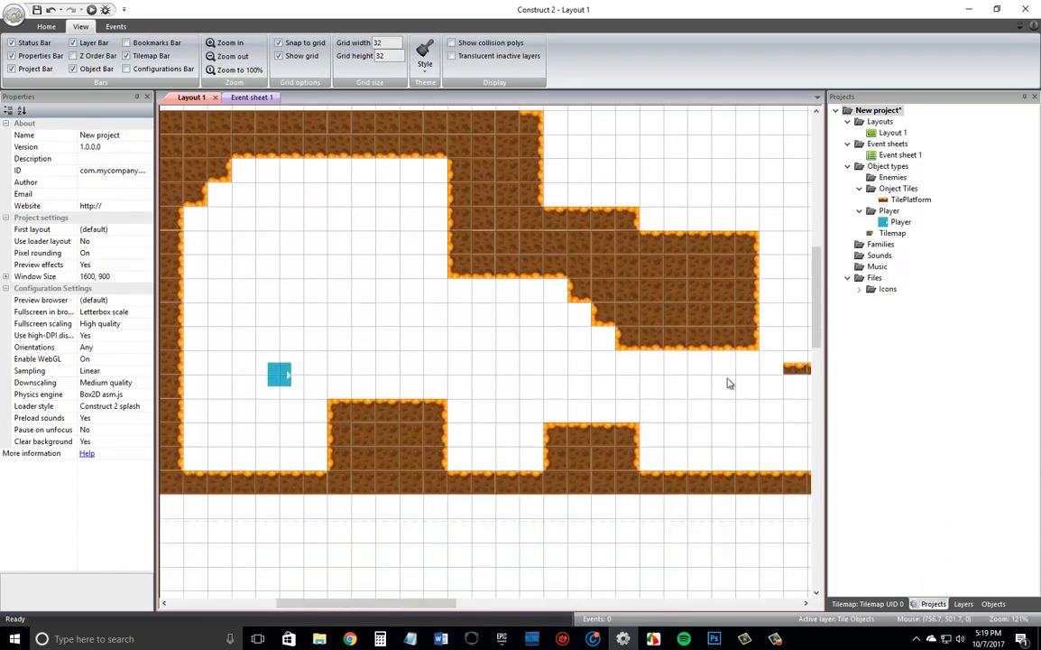
{"action": "scroll", "coordinate": [728, 383], "scroll_direction": "up", "scroll_amount": 1}
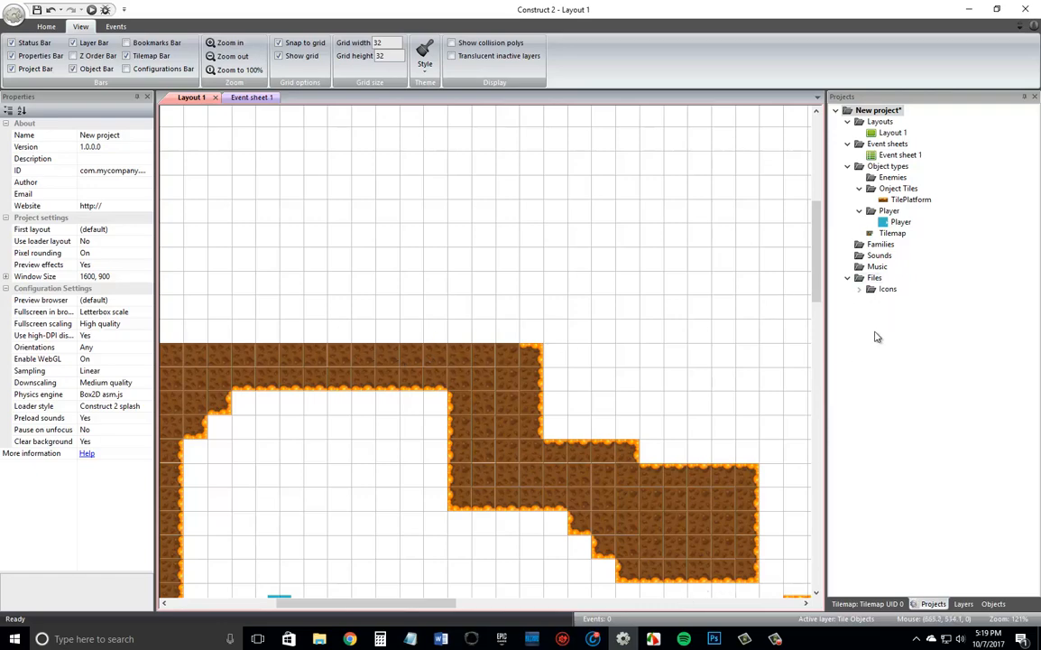
{"action": "left_click", "coordinate": [964, 604]}
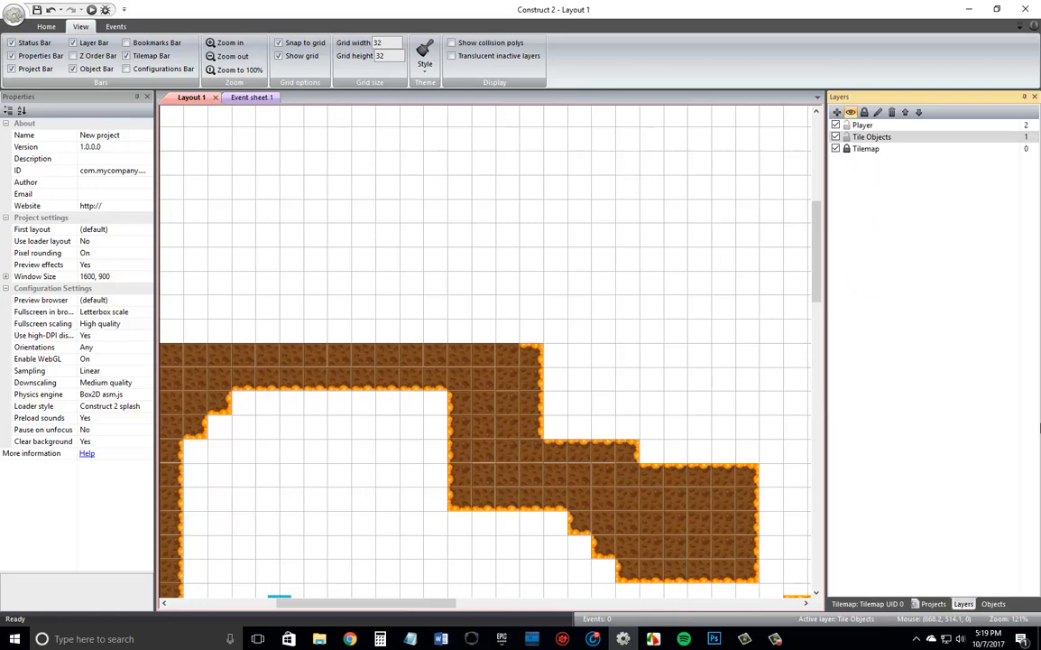
{"action": "left_click", "coordinate": [903, 149]}
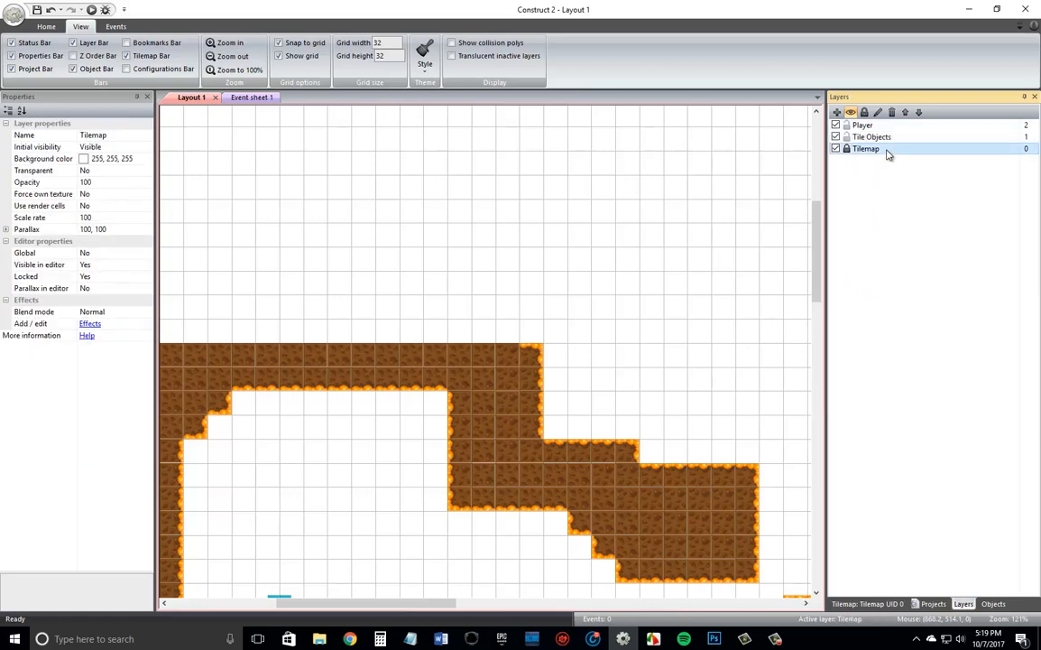
{"action": "left_click", "coordinate": [867, 604]}
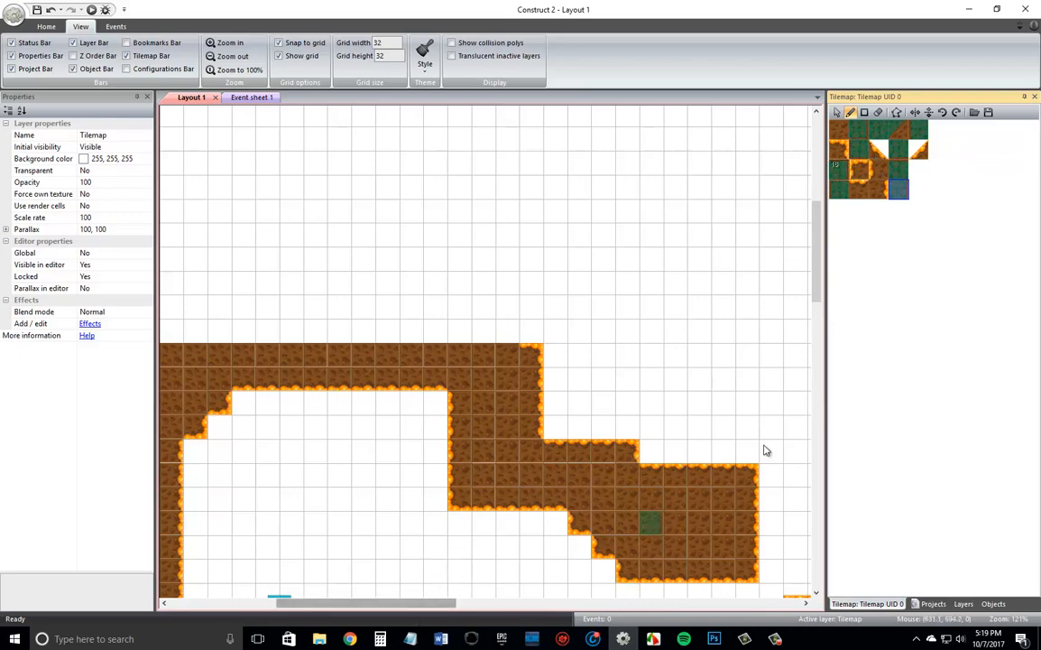
{"action": "scroll", "coordinate": [766, 329], "scroll_direction": "up", "scroll_amount": 2}
{"action": "scroll", "coordinate": [766, 327], "scroll_direction": "down", "scroll_amount": 1}
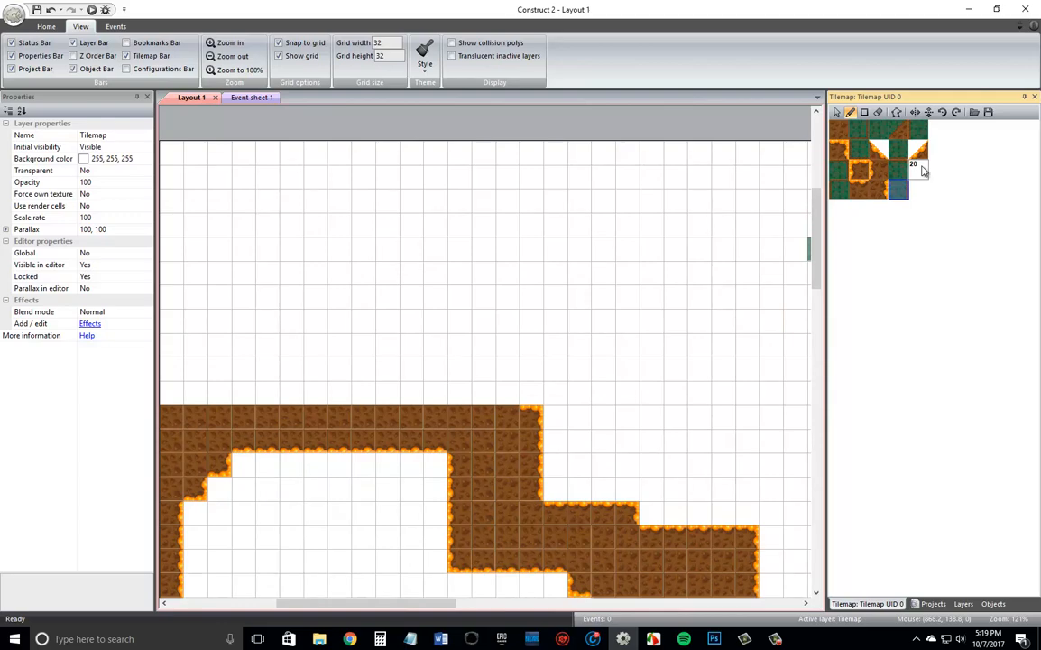
{"action": "left_click", "coordinate": [839, 149]}
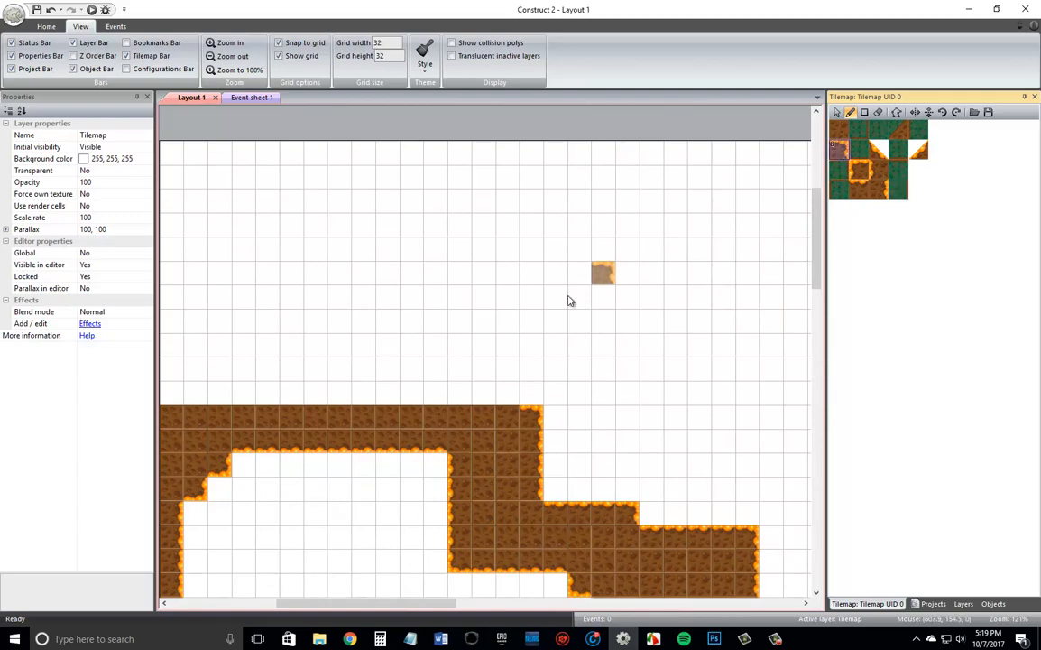
Unlock the Tilemap layer and return to painting tiles above the cave roof.
{"action": "left_click", "coordinate": [515, 393]}
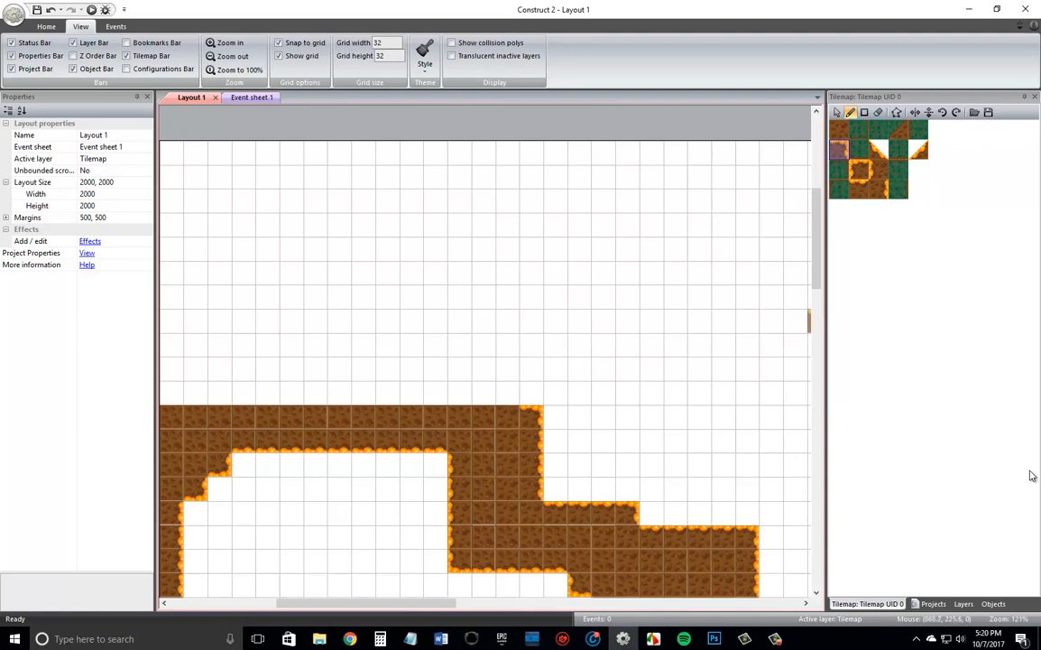
{"action": "left_click", "coordinate": [964, 604]}
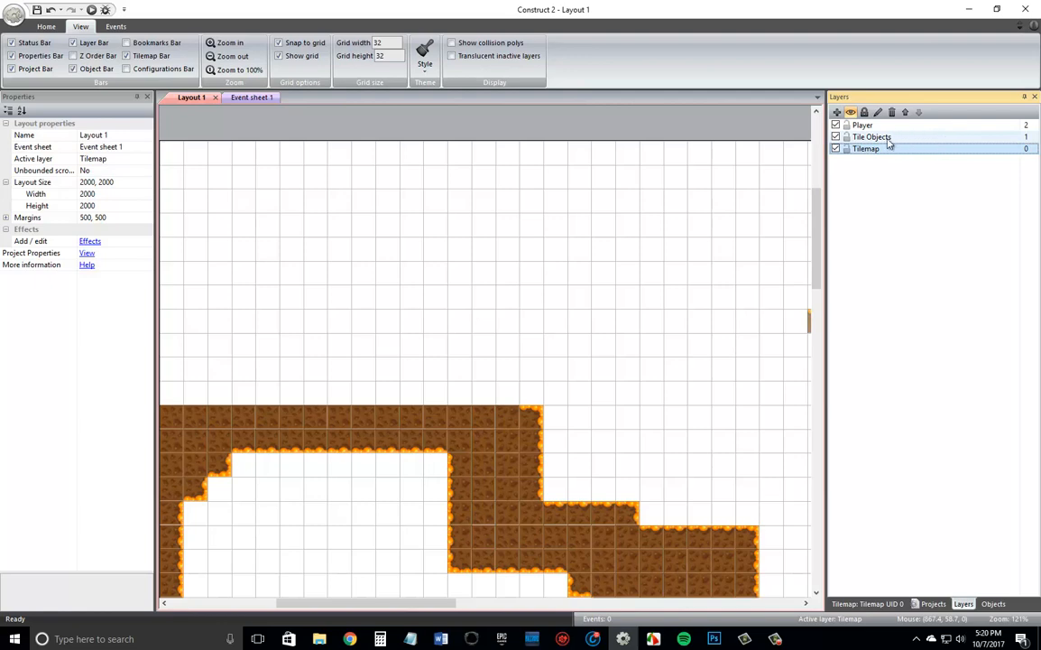
{"action": "left_click", "coordinate": [847, 149]}
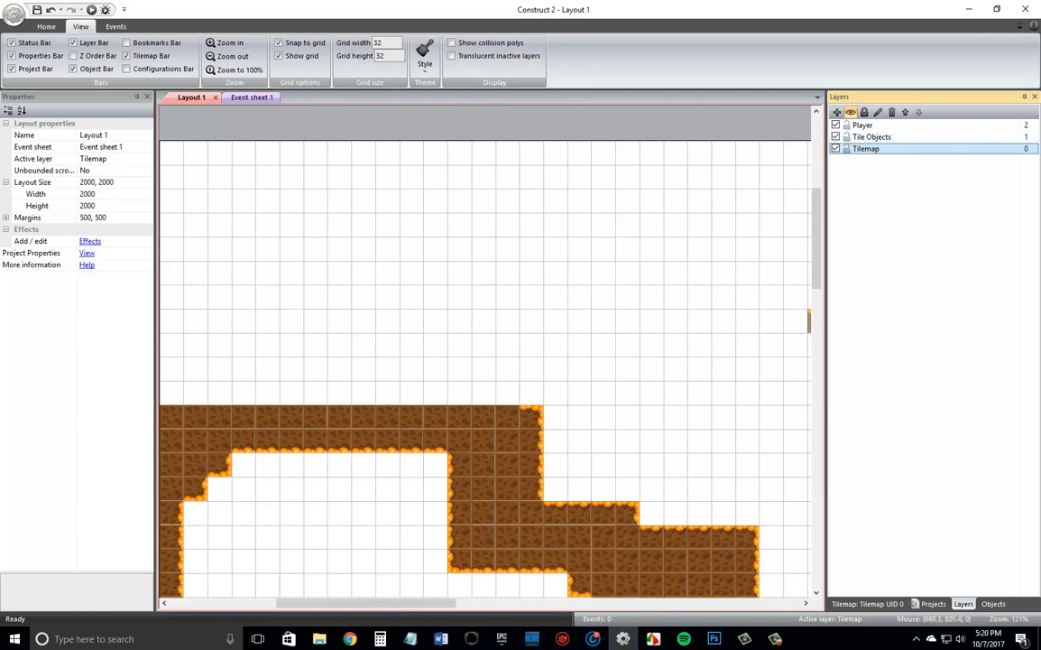
{"action": "left_click", "coordinate": [865, 604]}
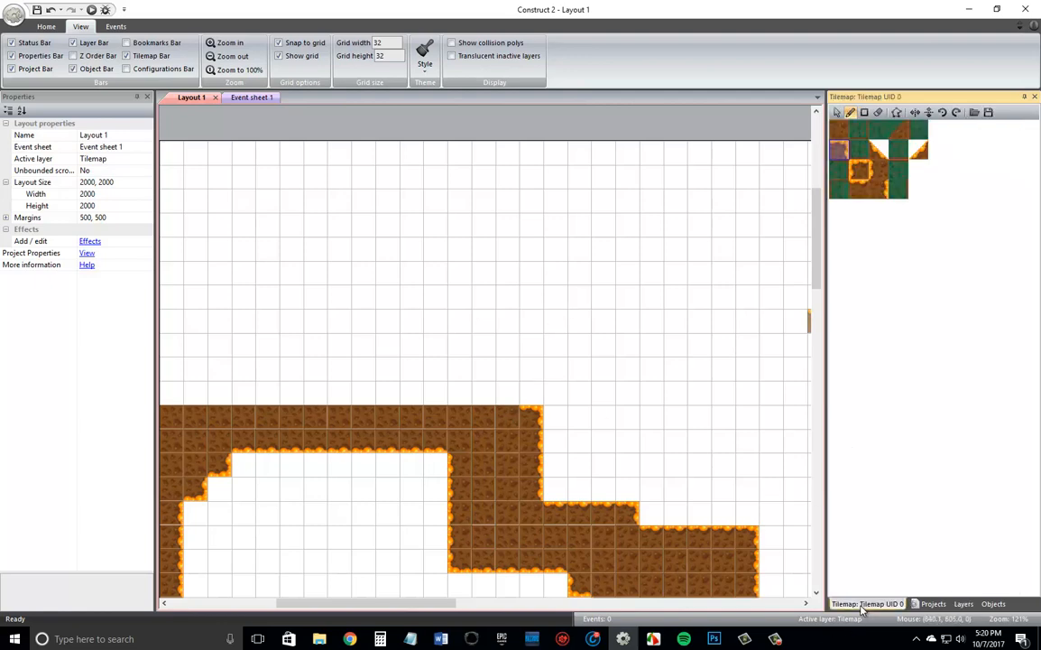
Step the cave roof up and leftward from its upper-right corner with two corner tiles and two top-edge tiles.
{"action": "left_click", "coordinate": [511, 397]}
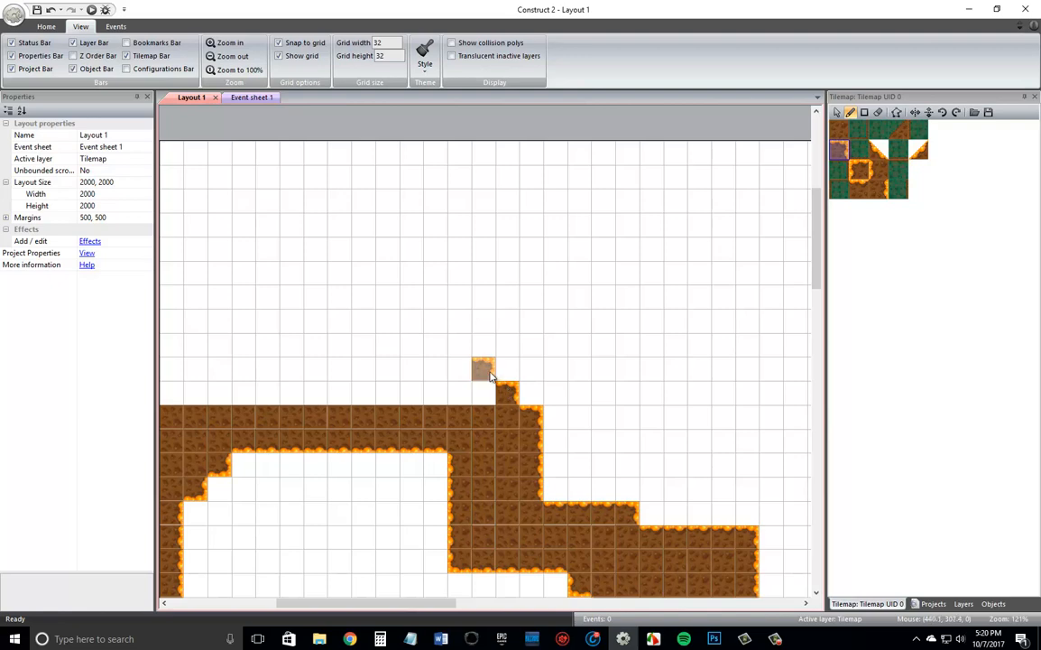
{"action": "left_click", "coordinate": [490, 376]}
{"action": "left_click", "coordinate": [862, 191]}
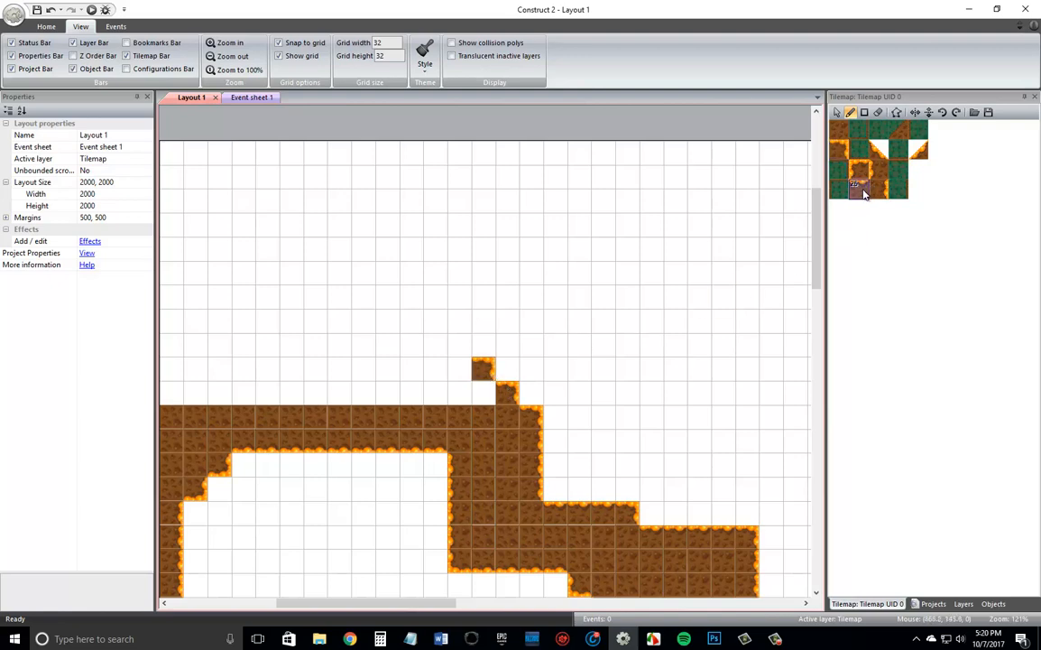
{"action": "left_click", "coordinate": [459, 368]}
{"action": "left_click", "coordinate": [434, 368]}
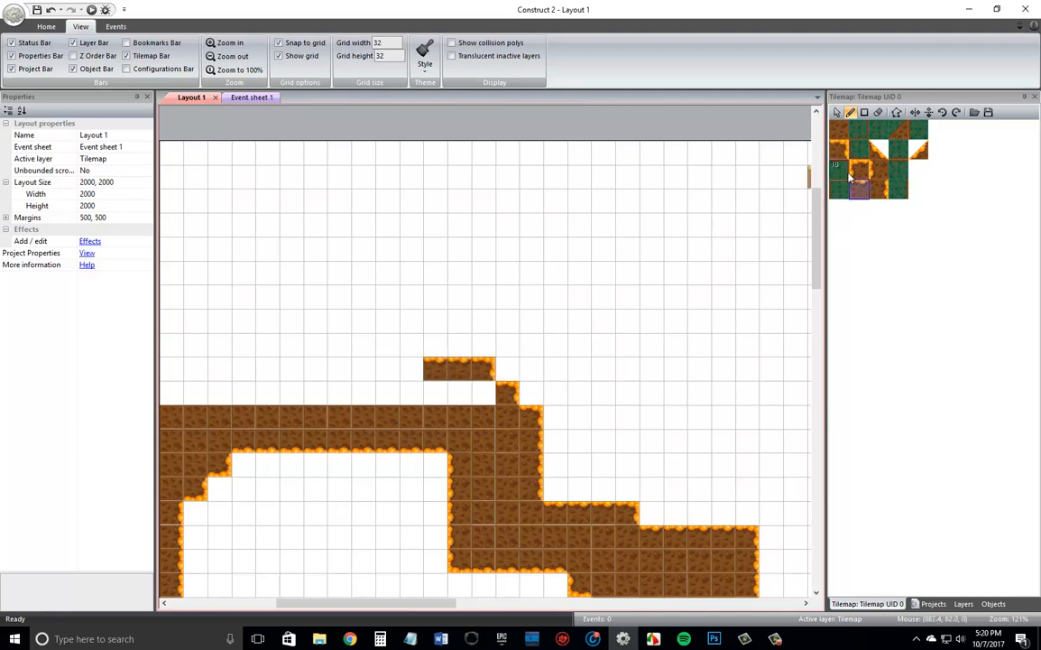
Stack three right-edge tiles vertically at the left end of the new roof ledge.
{"action": "left_click", "coordinate": [879, 188]}
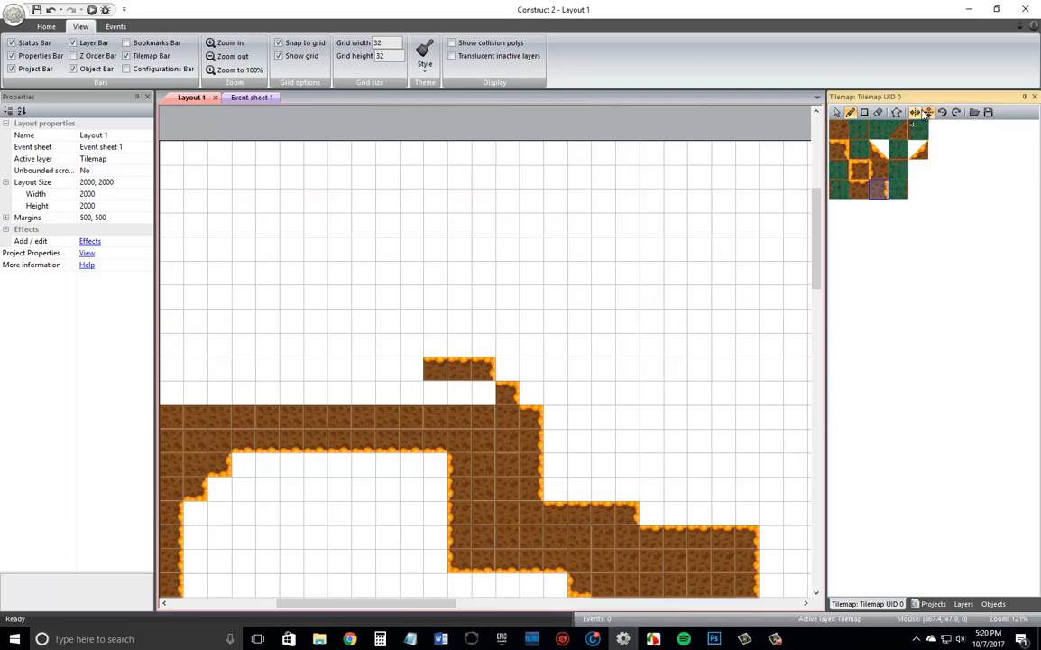
{"action": "left_click", "coordinate": [412, 344]}
{"action": "left_click", "coordinate": [417, 320]}
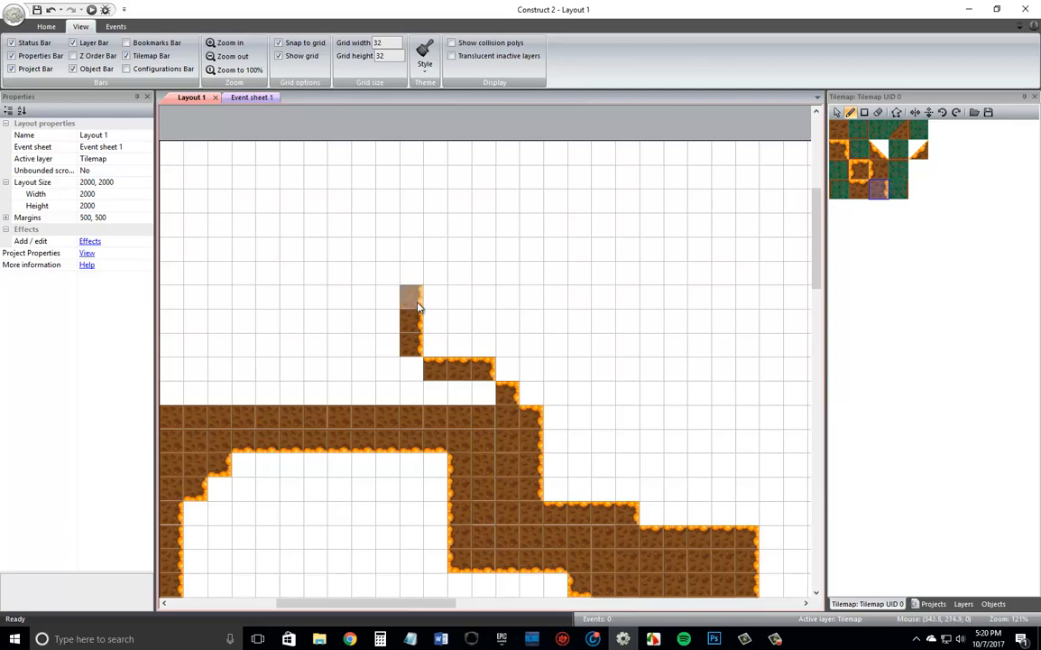
{"action": "left_click", "coordinate": [414, 301]}
Fill the area behind the new edge tiles and above the old roof with plain brown dirt tiles.
{"action": "left_click", "coordinate": [839, 128]}
{"action": "mouse_move", "coordinate": [466, 386]}
{"action": "left_mouse_down"}
{"action": "mouse_move", "coordinate": [481, 395]}
{"action": "mouse_move", "coordinate": [424, 394]}
{"action": "mouse_move", "coordinate": [411, 370]}
{"action": "mouse_move", "coordinate": [222, 377]}
{"action": "mouse_move", "coordinate": [347, 389]}
{"action": "left_mouse_up"}
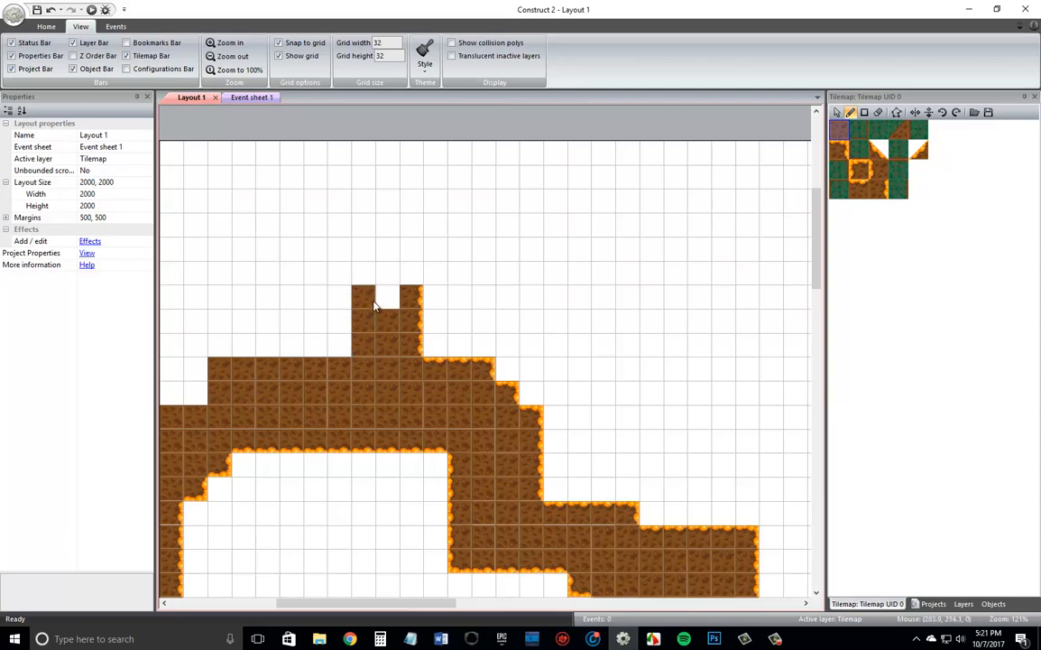
{"action": "mouse_move", "coordinate": [379, 305]}
{"action": "left_mouse_down"}
{"action": "mouse_move", "coordinate": [297, 337]}
{"action": "mouse_move", "coordinate": [333, 342]}
{"action": "left_mouse_up"}
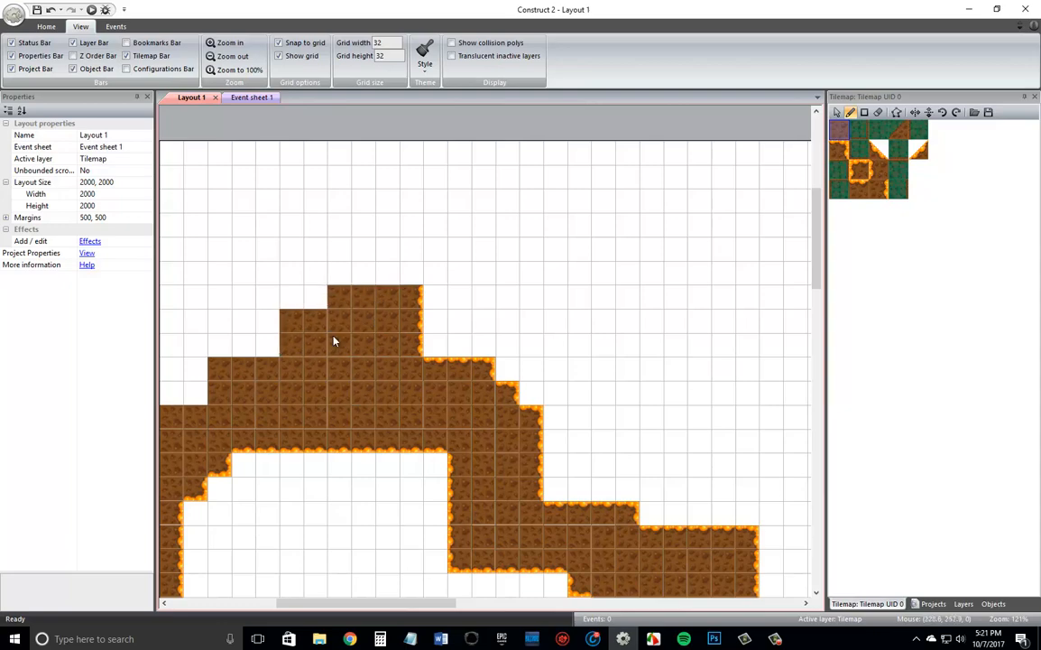
{"action": "left_click", "coordinate": [292, 297]}
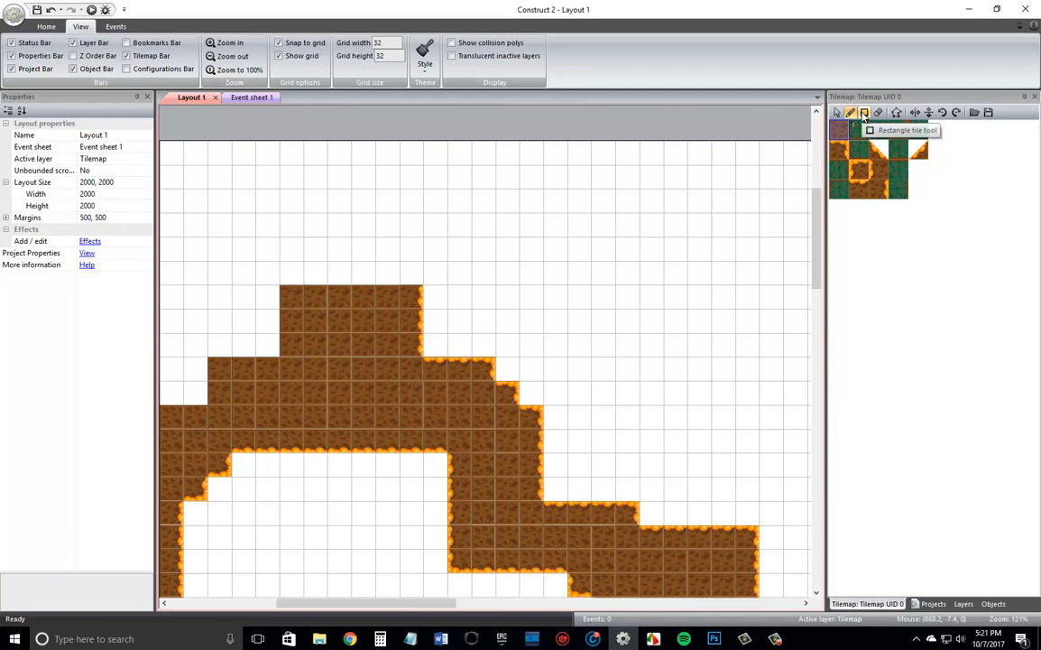
Fill the layout's upper-left area above the cave roof with plain brown dirt using the Rectangle tile tool.
{"action": "left_click", "coordinate": [865, 113]}
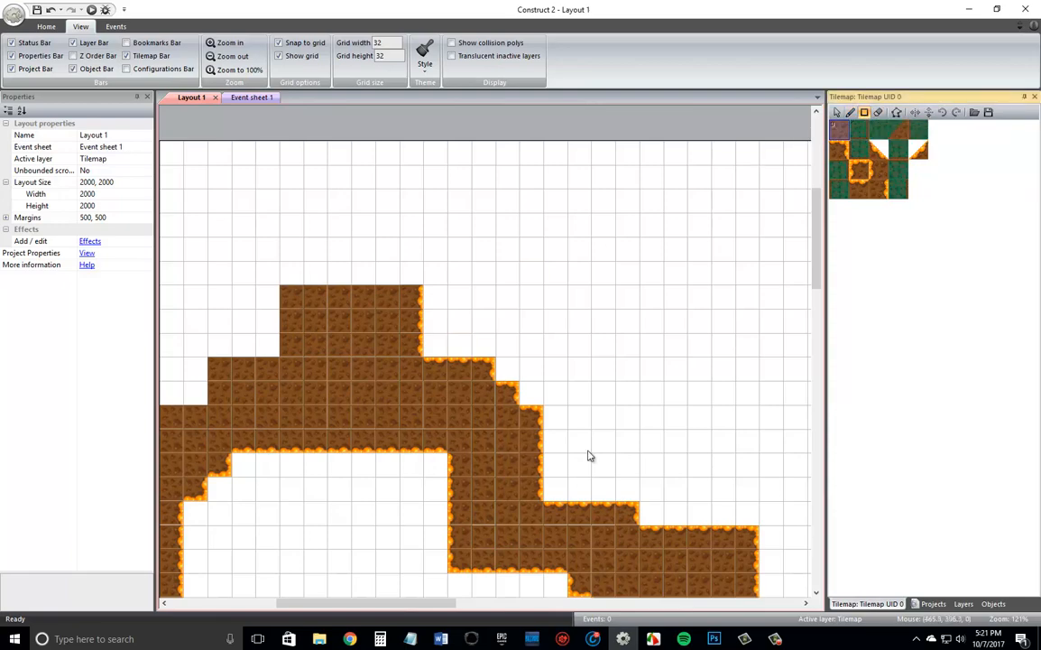
{"action": "scroll", "coordinate": [490, 476], "scroll_direction": "down", "scroll_amount": 3, "text": "ctrl"}
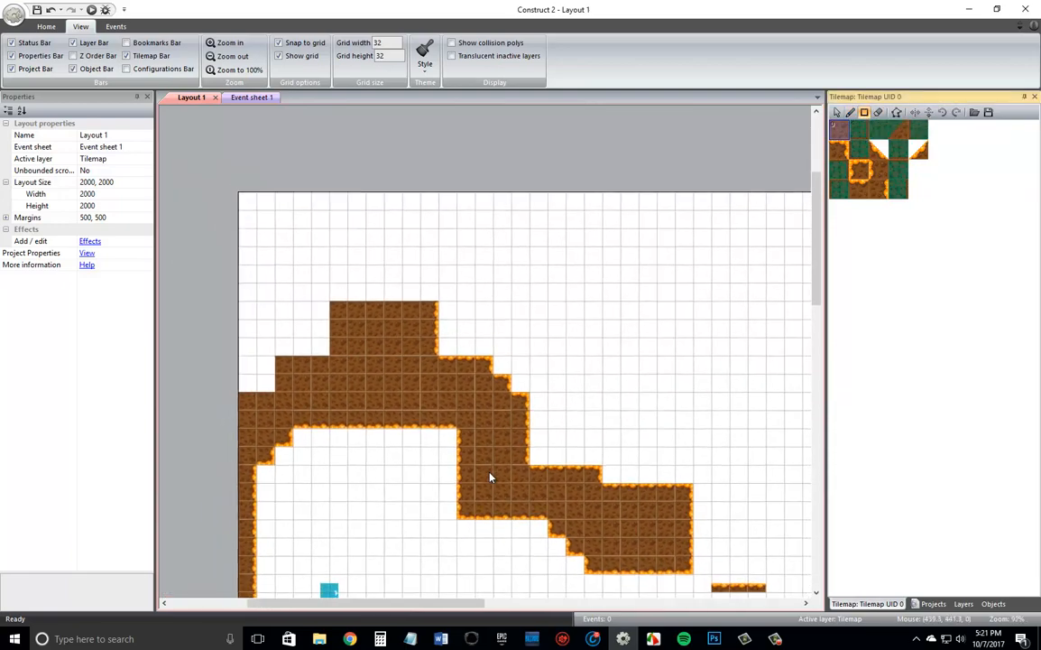
{"action": "left_click_drag", "start_coordinate": [251, 392], "coordinate": [332, 285]}
{"action": "left_click_drag", "start_coordinate": [354, 268], "coordinate": [399, 211]}
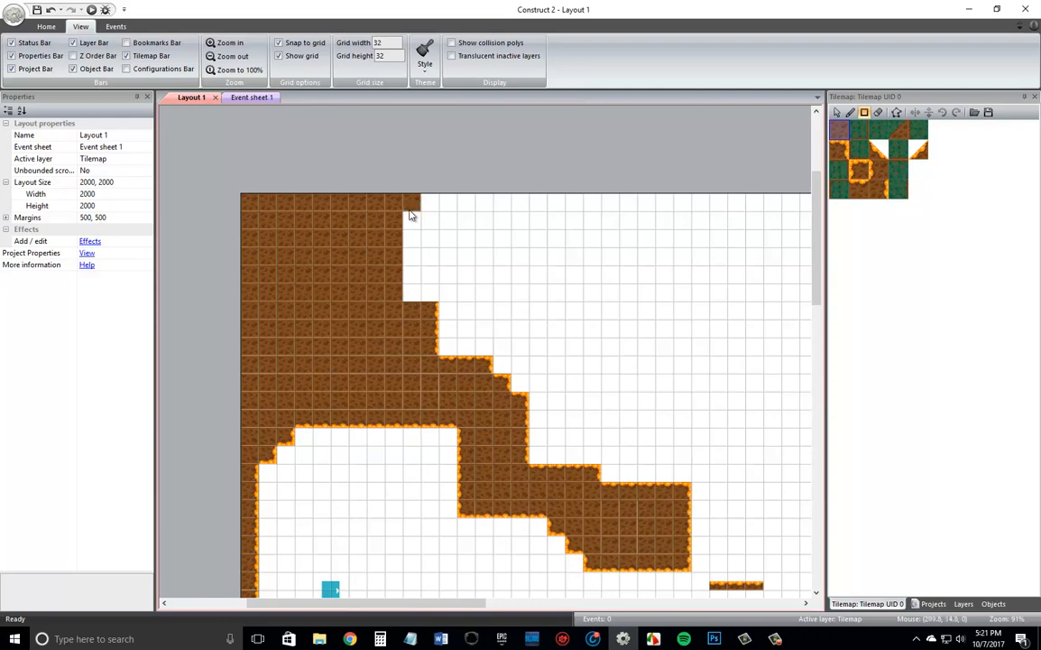
Widen the brown dirt fill by one column down to the ledge, and add a right-edge tile atop the existing right-edge stack.
{"action": "left_click_drag", "start_coordinate": [410, 202], "coordinate": [409, 290]}
{"action": "left_click", "coordinate": [885, 194]}
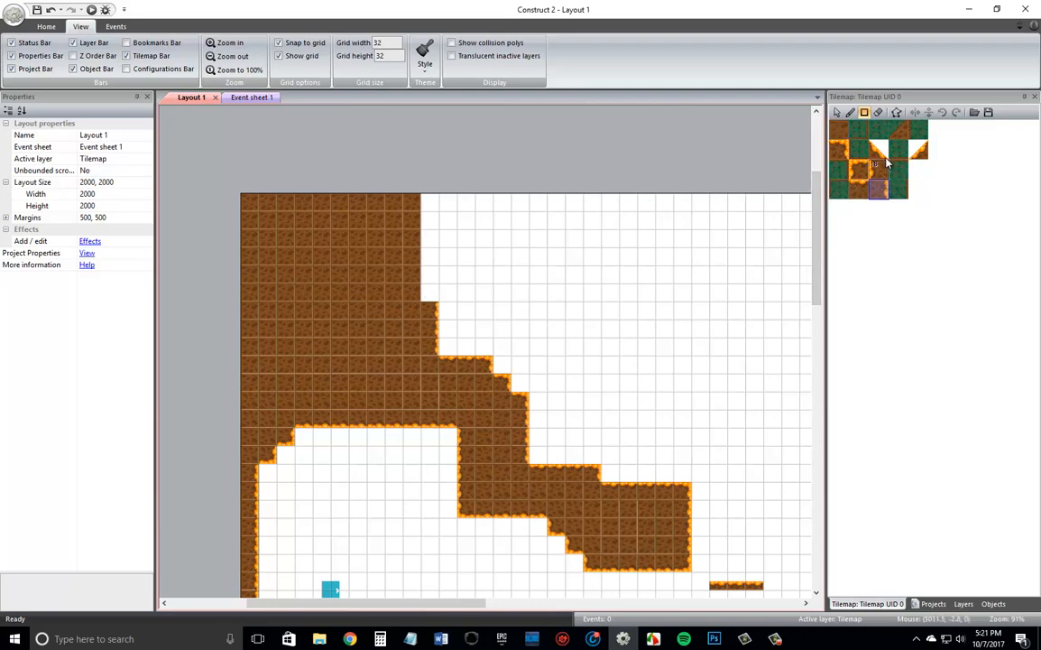
{"action": "left_click", "coordinate": [852, 114]}
{"action": "left_click", "coordinate": [434, 289]}
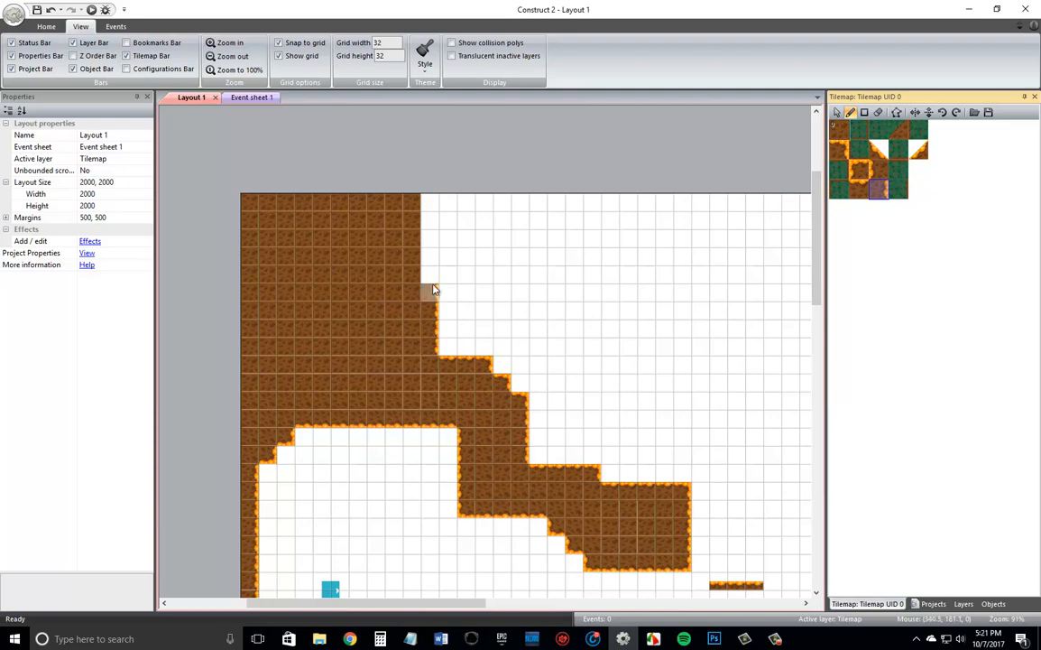
Draw a ceiling row of five vertically flipped top-edge tiles extending right from above the right-edge stack.
{"action": "left_click", "coordinate": [859, 188]}
{"action": "left_click", "coordinate": [928, 113]}
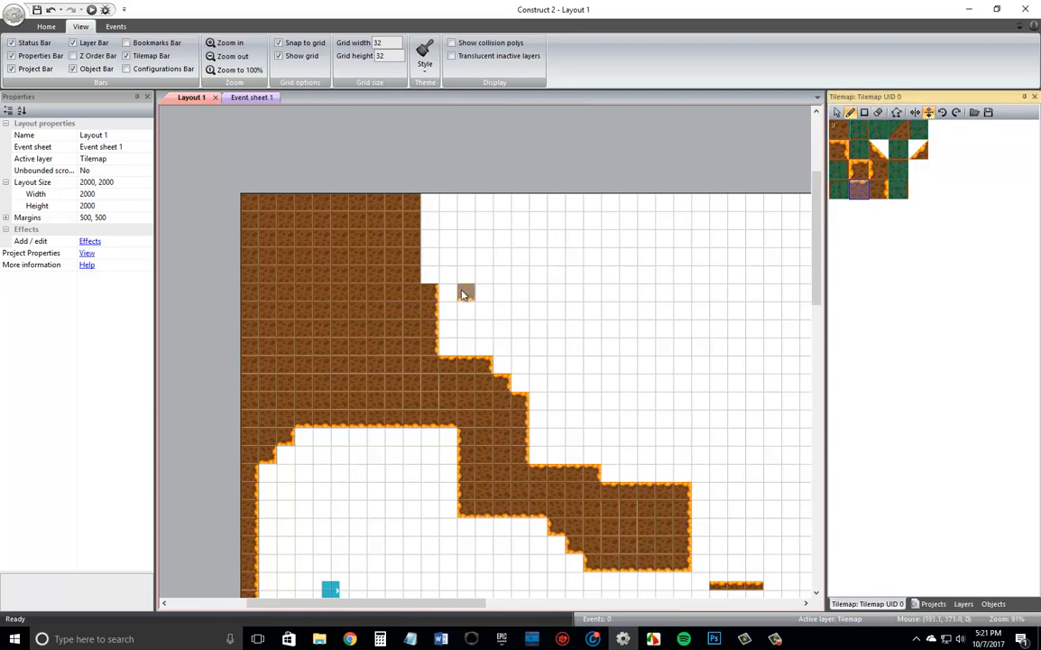
{"action": "left_click", "coordinate": [428, 287]}
{"action": "left_click_drag", "start_coordinate": [461, 285], "coordinate": [507, 282]}
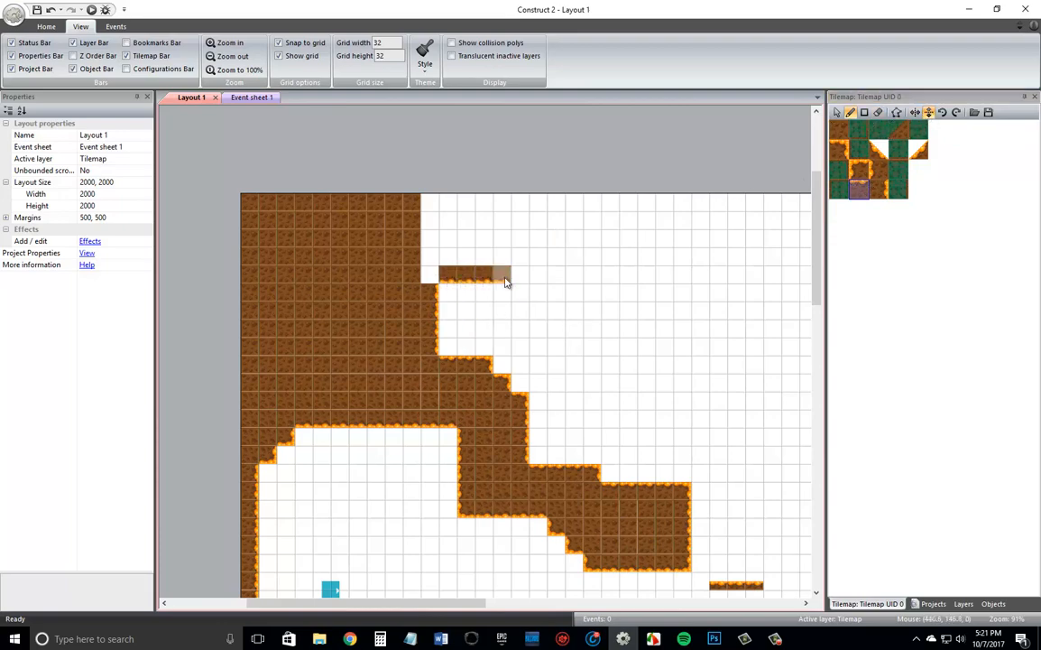
{"action": "left_click", "coordinate": [519, 283]}
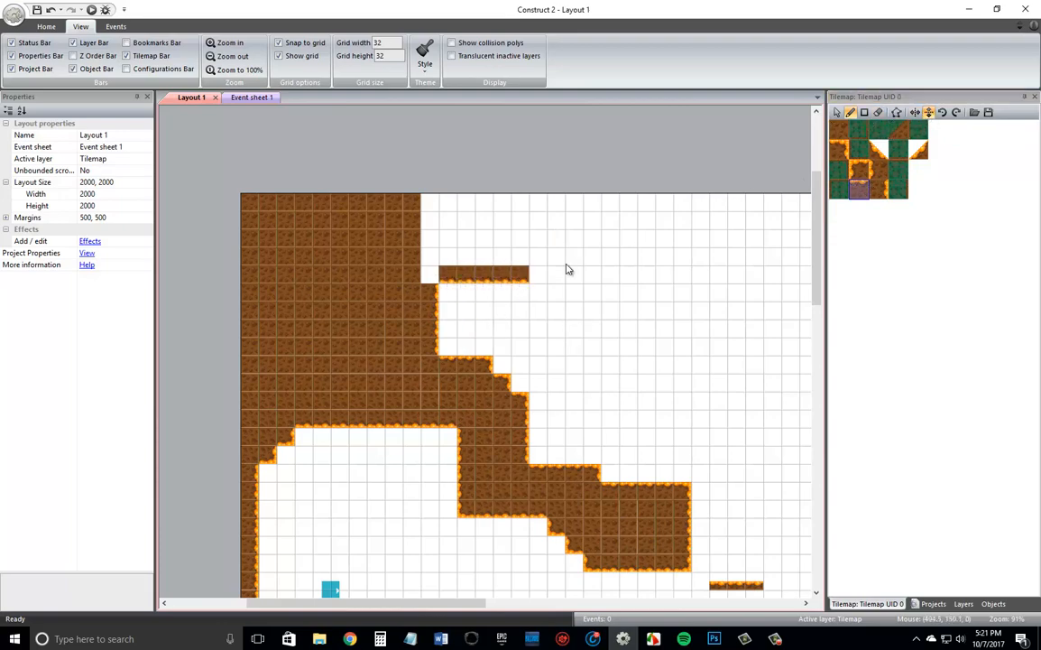
Step the upper passage's ceiling down and rightward with three diagonally placed flipped corner tiles.
{"action": "left_click", "coordinate": [840, 148]}
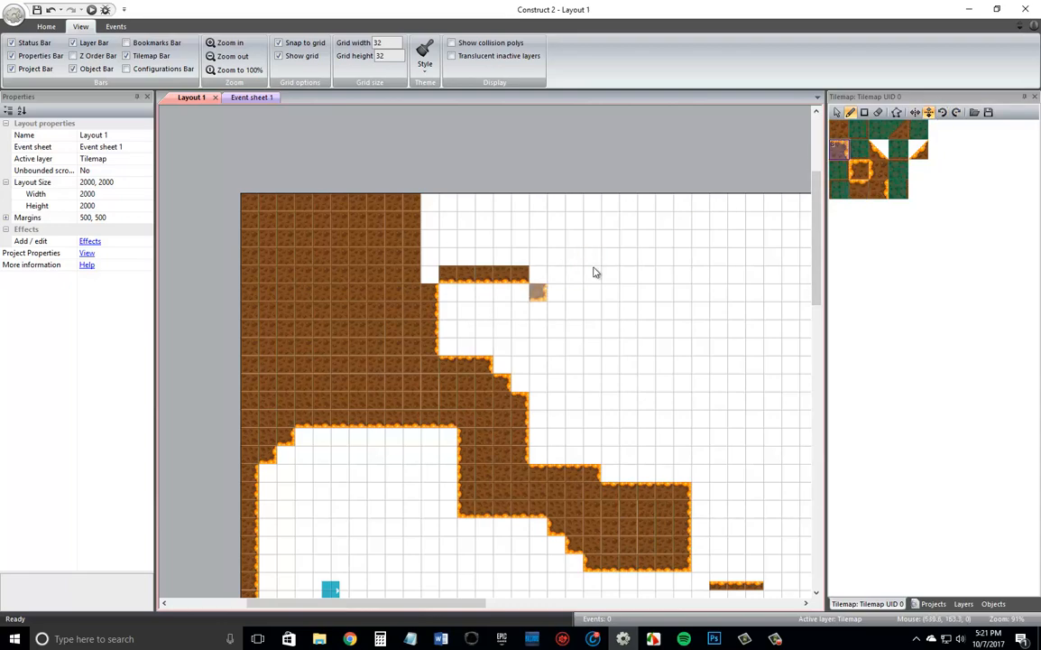
{"action": "left_click", "coordinate": [859, 169]}
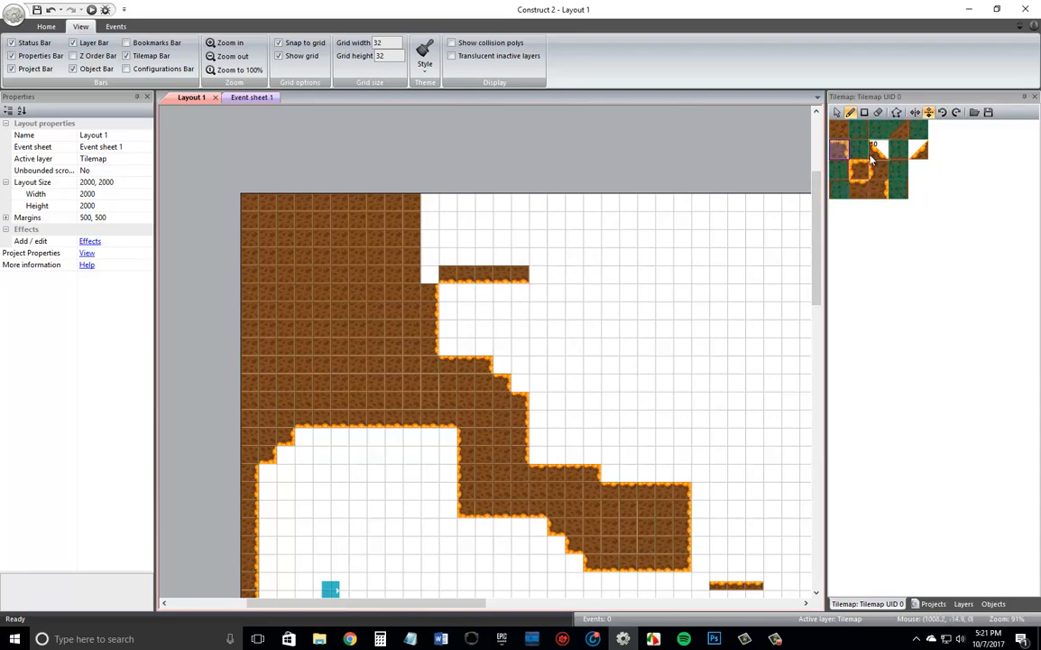
{"action": "left_click", "coordinate": [532, 303]}
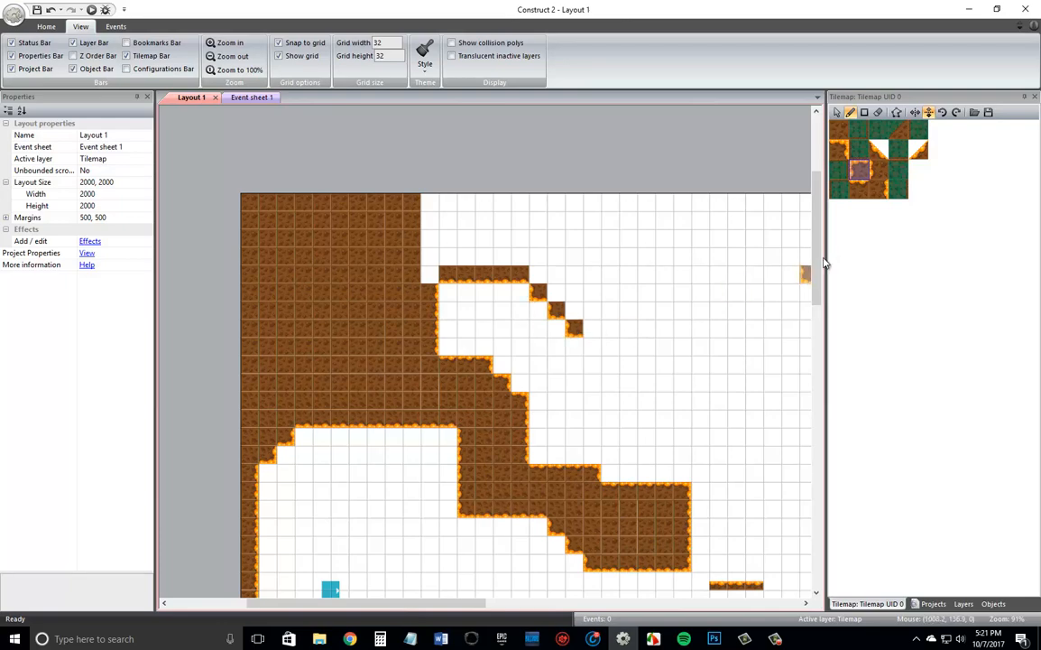
Build a wall of three left-edge tiles below the ceiling steps and finish its lower end with a corner tile.
{"action": "left_click", "coordinate": [883, 173]}
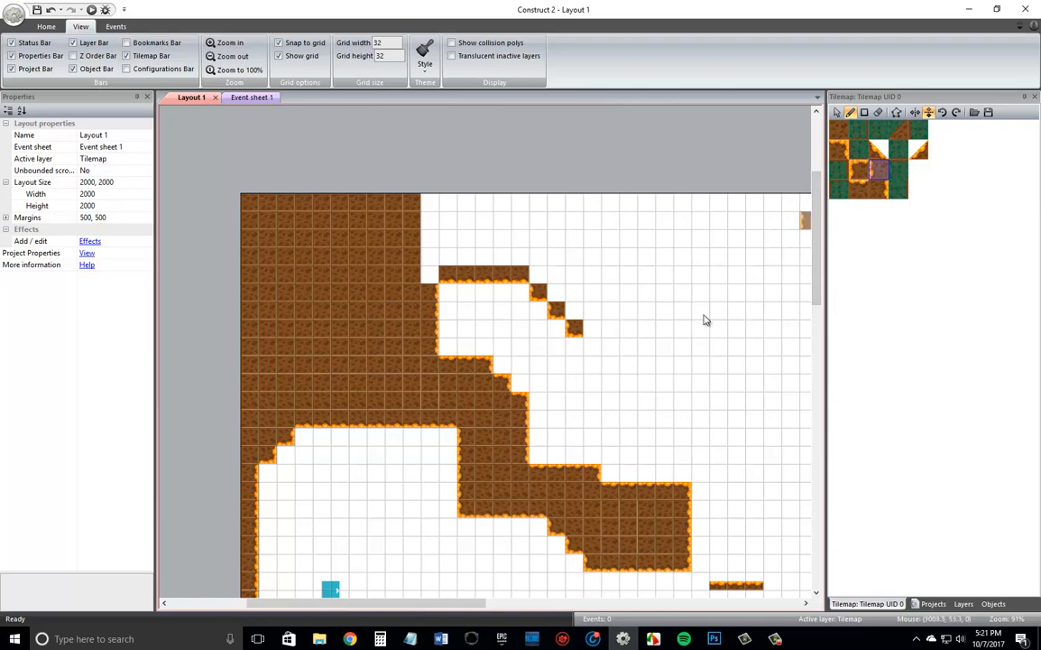
{"action": "left_click", "coordinate": [594, 357]}
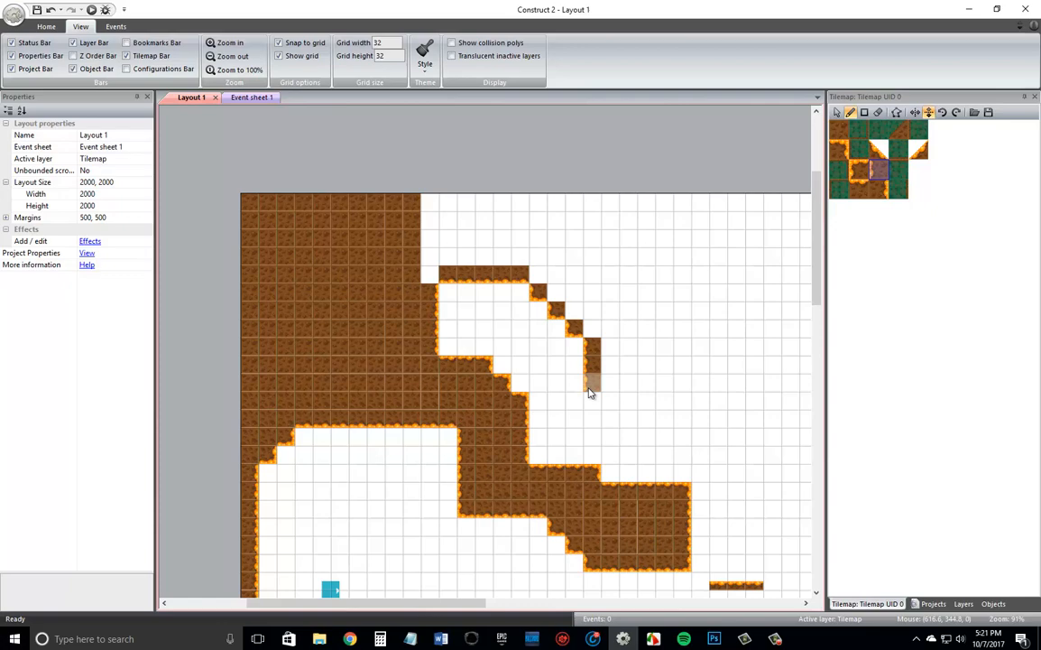
{"action": "left_click", "coordinate": [857, 173]}
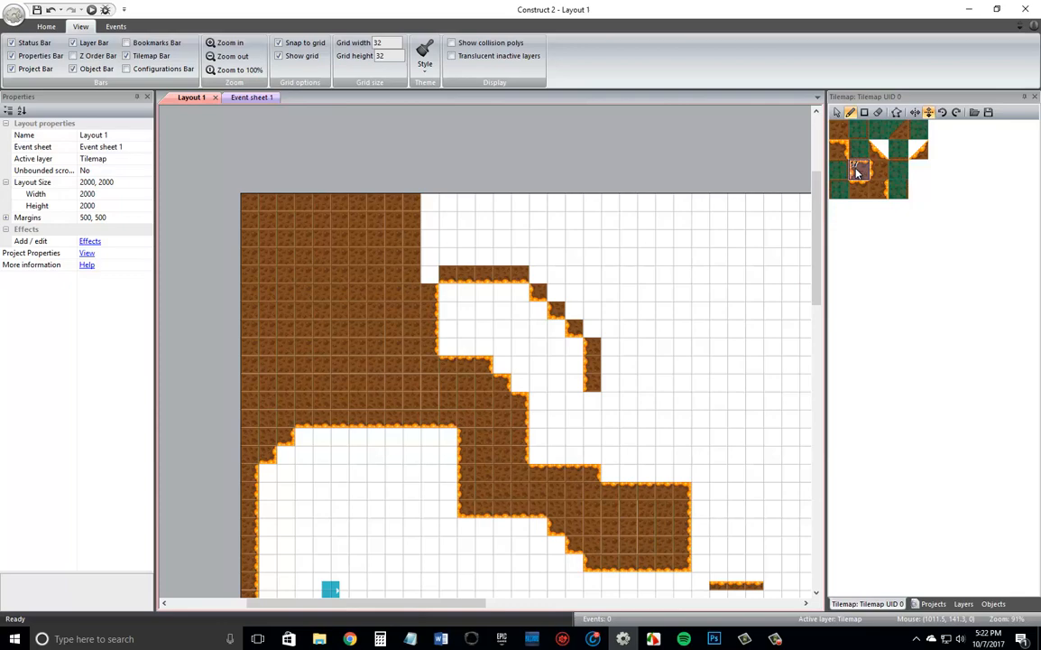
{"action": "left_click", "coordinate": [594, 404]}
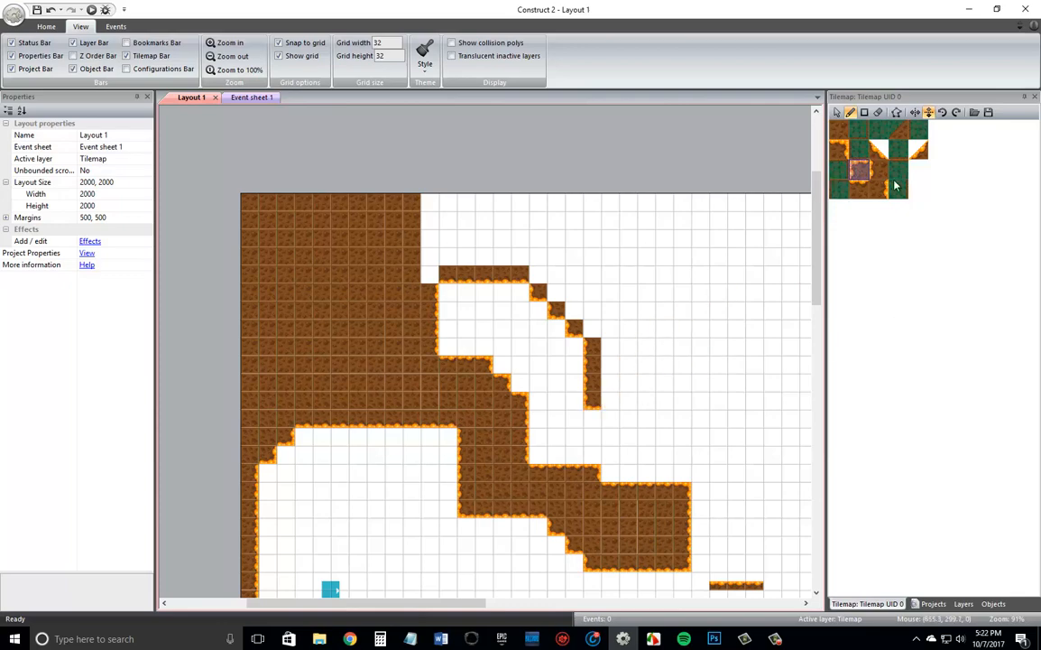
Extend the passage ceiling rightward from the wall's lower corner with four flipped top-edge tiles.
{"action": "left_click", "coordinate": [860, 189]}
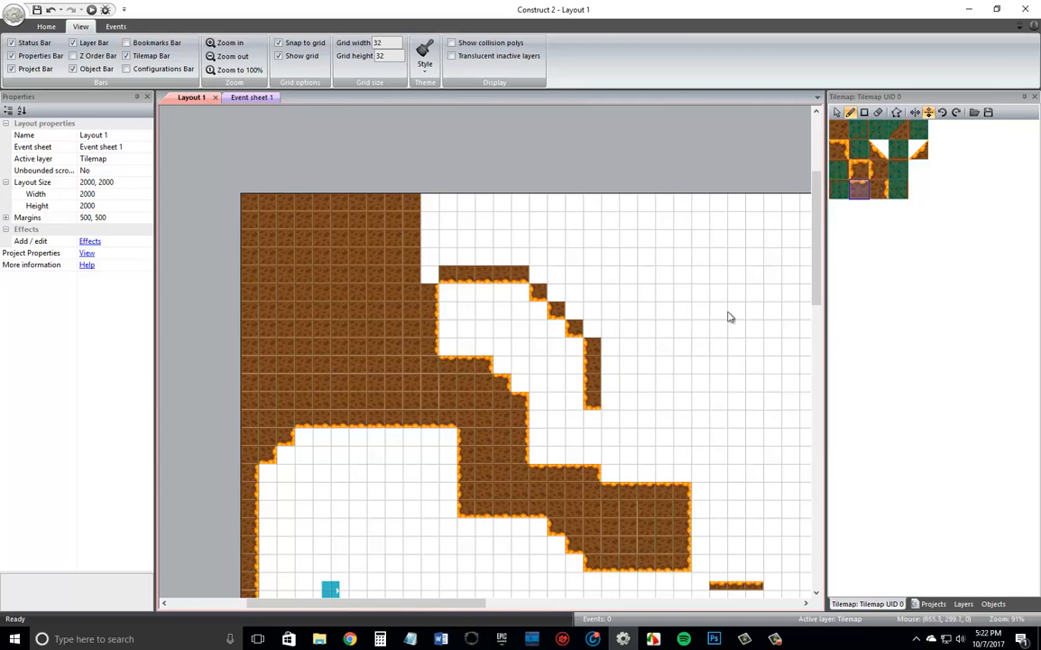
{"action": "left_click", "coordinate": [610, 403]}
{"action": "left_click", "coordinate": [628, 403]}
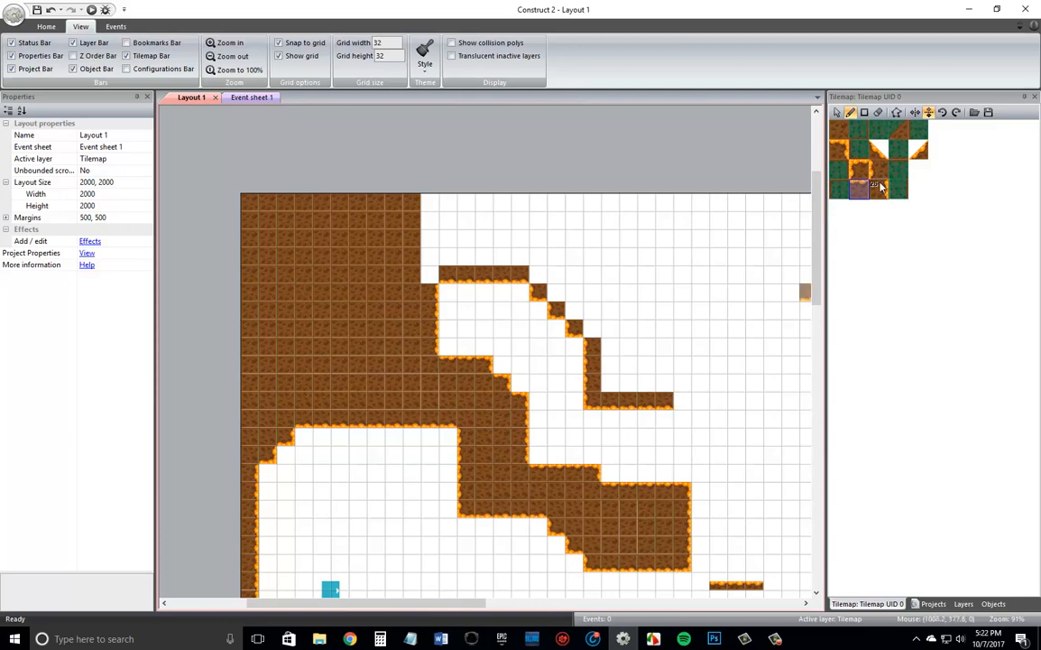
Fill the area above and behind the new passage ceiling with plain brown dirt using the Rectangle tile tool.
{"action": "left_click", "coordinate": [838, 128]}
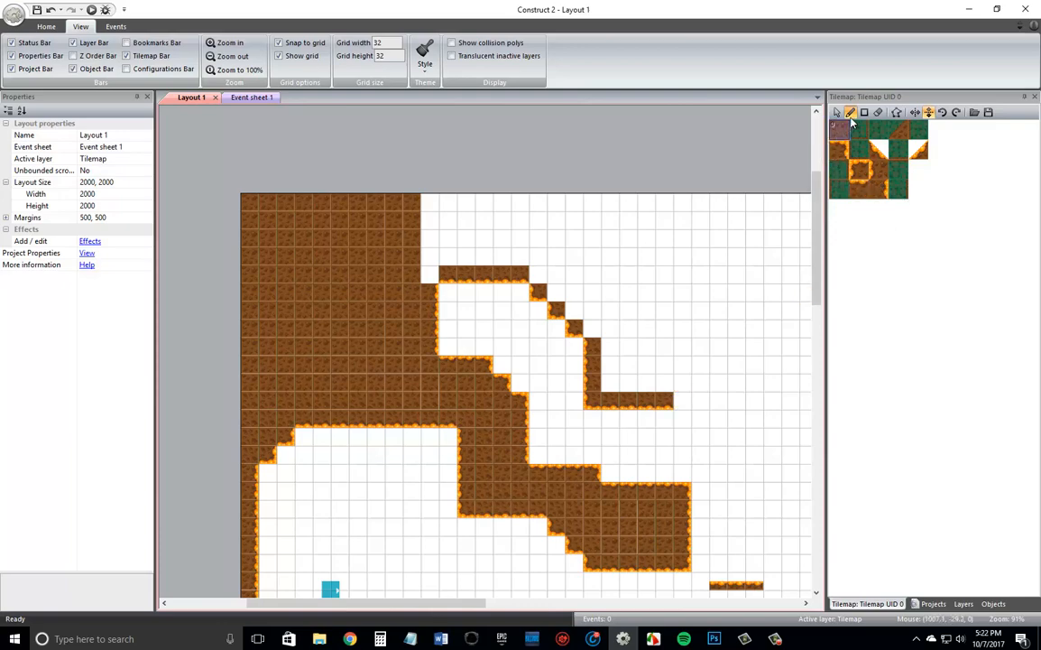
{"action": "left_click", "coordinate": [865, 111]}
{"action": "left_click", "coordinate": [435, 273]}
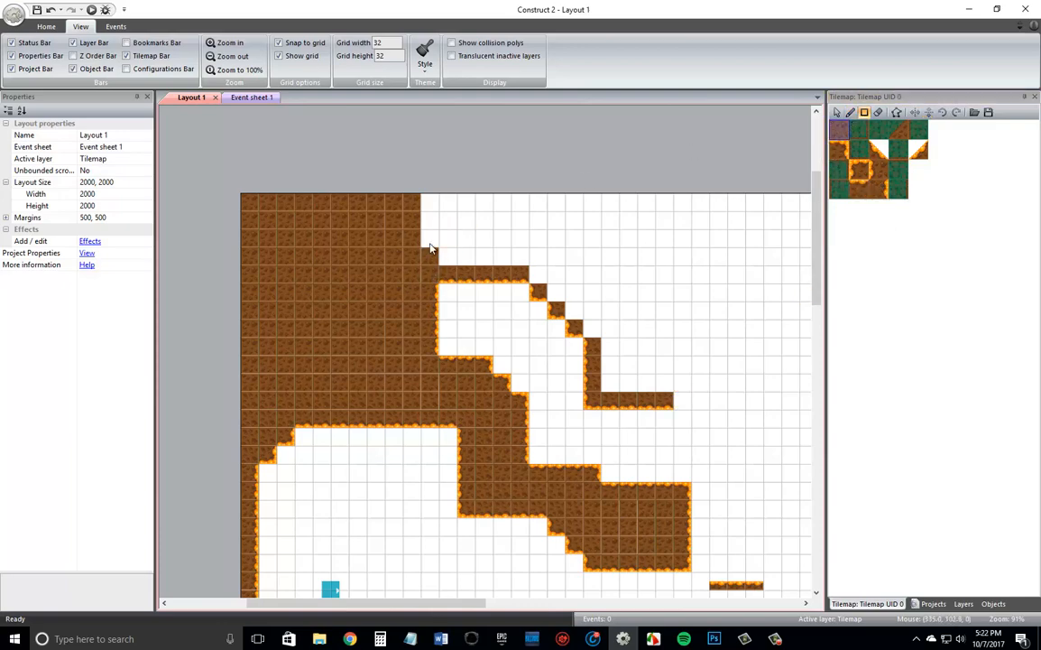
{"action": "mouse_move", "coordinate": [430, 209]}
{"action": "left_mouse_down"}
{"action": "mouse_move", "coordinate": [530, 239]}
{"action": "mouse_move", "coordinate": [549, 261]}
{"action": "mouse_move", "coordinate": [646, 262]}
{"action": "mouse_move", "coordinate": [556, 274]}
{"action": "mouse_move", "coordinate": [647, 284]}
{"action": "mouse_move", "coordinate": [570, 295]}
{"action": "mouse_move", "coordinate": [612, 293]}
{"action": "mouse_move", "coordinate": [637, 350]}
{"action": "mouse_move", "coordinate": [585, 324]}
{"action": "mouse_move", "coordinate": [646, 316]}
{"action": "mouse_move", "coordinate": [632, 372]}
{"action": "left_mouse_up"}
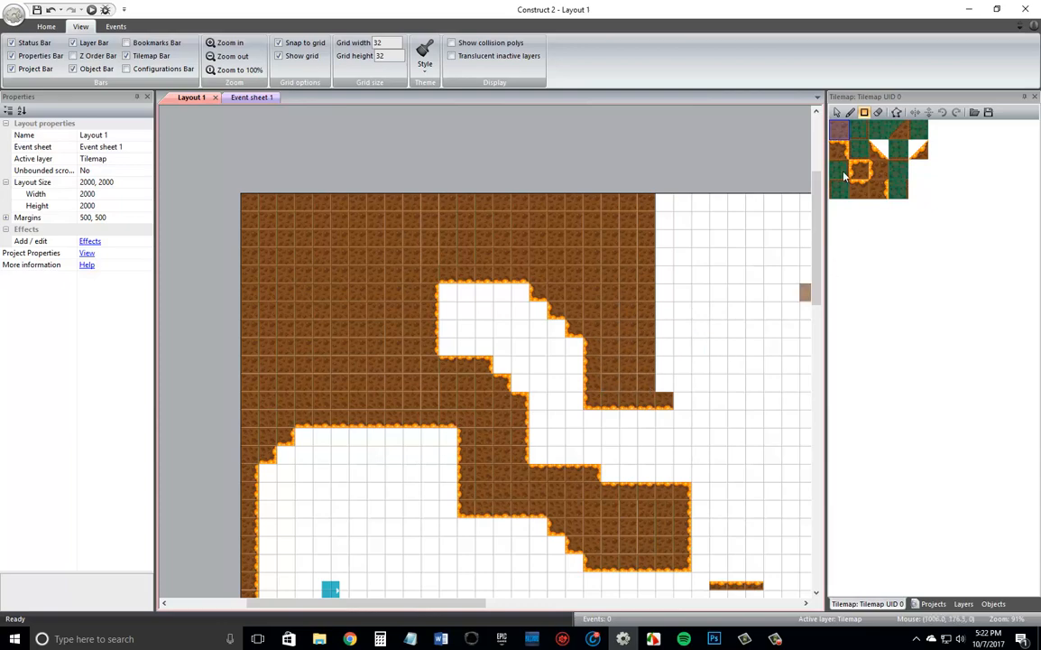
{"action": "left_click", "coordinate": [851, 114]}
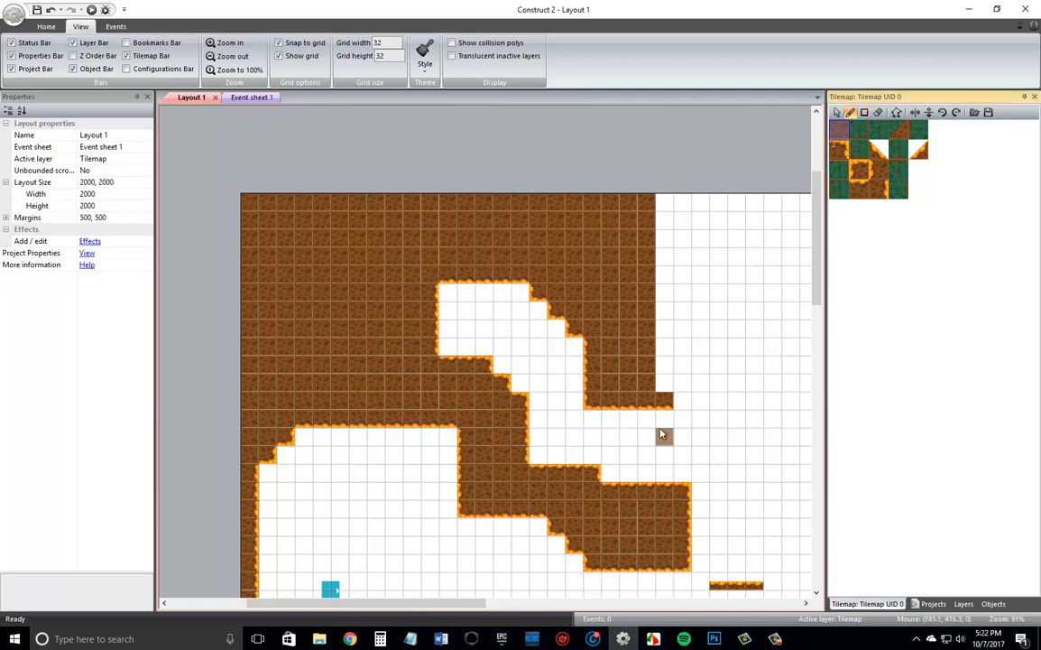
{"action": "scroll", "coordinate": [662, 435], "scroll_direction": "down", "scroll_amount": 2, "text": "ctrl"}
{"action": "scroll", "coordinate": [661, 431], "scroll_direction": "down", "scroll_amount": 3, "text": "ctrl"}
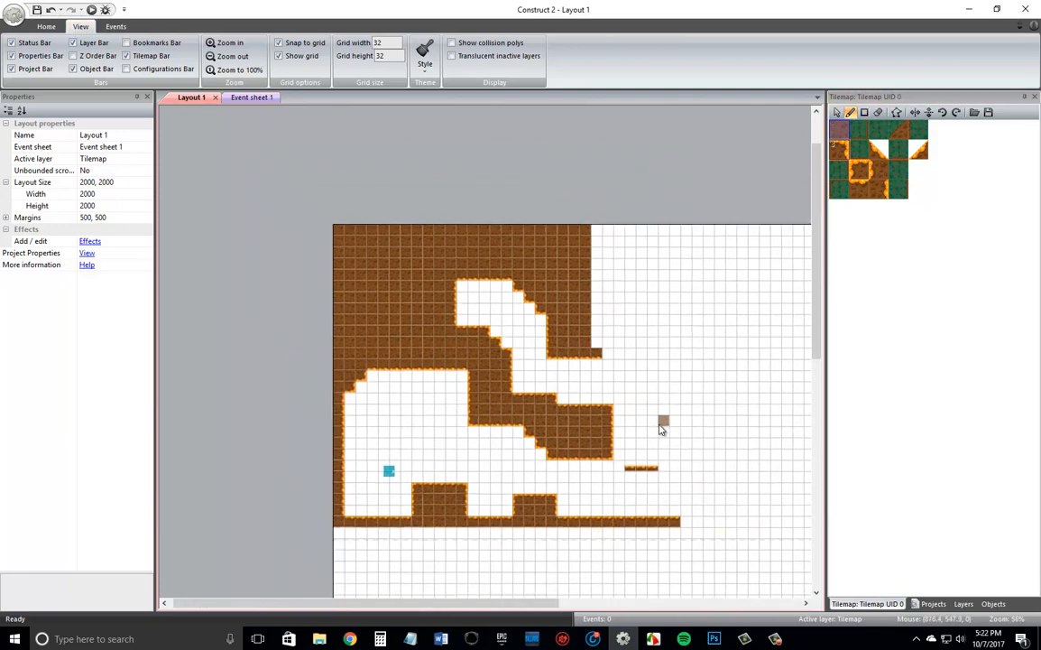
{"action": "scroll", "coordinate": [661, 430], "scroll_direction": "up", "scroll_amount": 2, "text": "ctrl"}
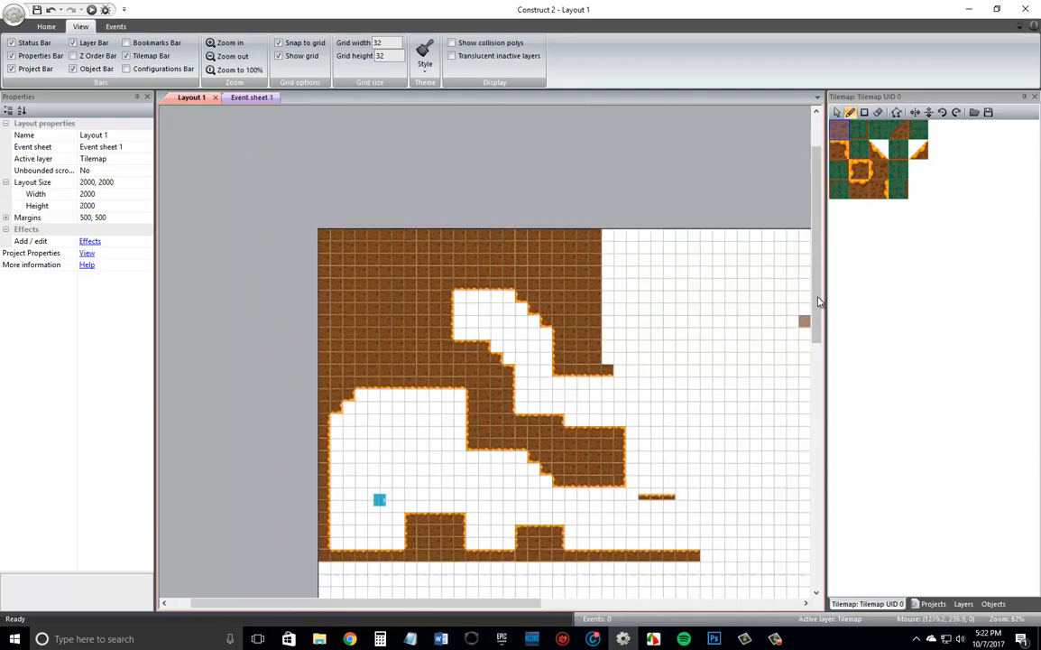
{"action": "left_click_drag", "start_coordinate": [820, 301], "coordinate": [817, 334]}
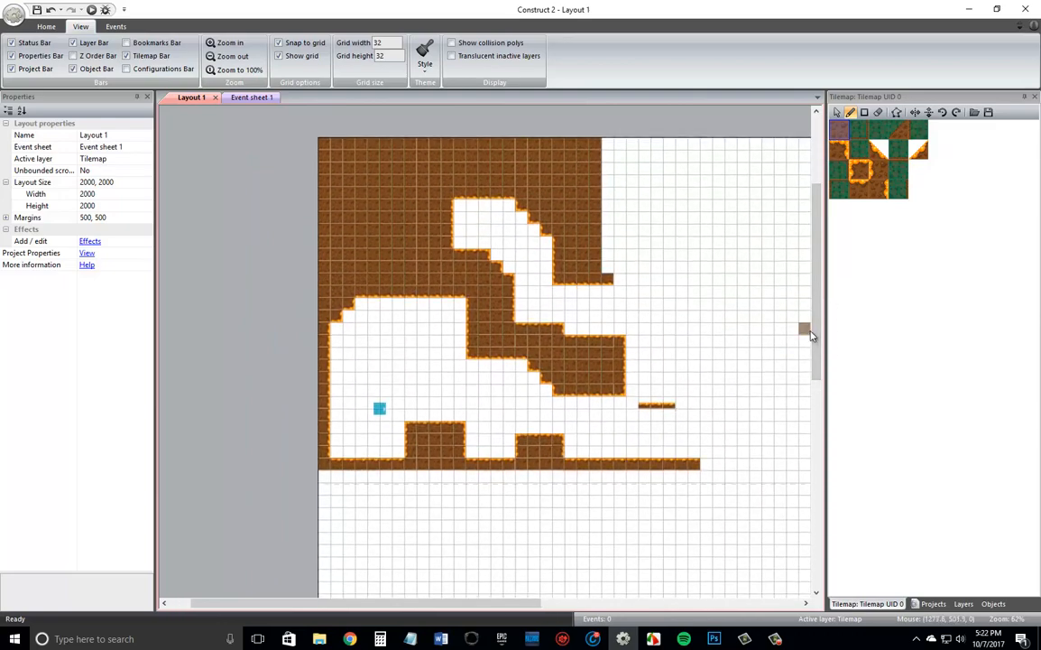
{"action": "scroll", "coordinate": [810, 336], "scroll_direction": "right", "scroll_amount": 3, "text": "shift"}
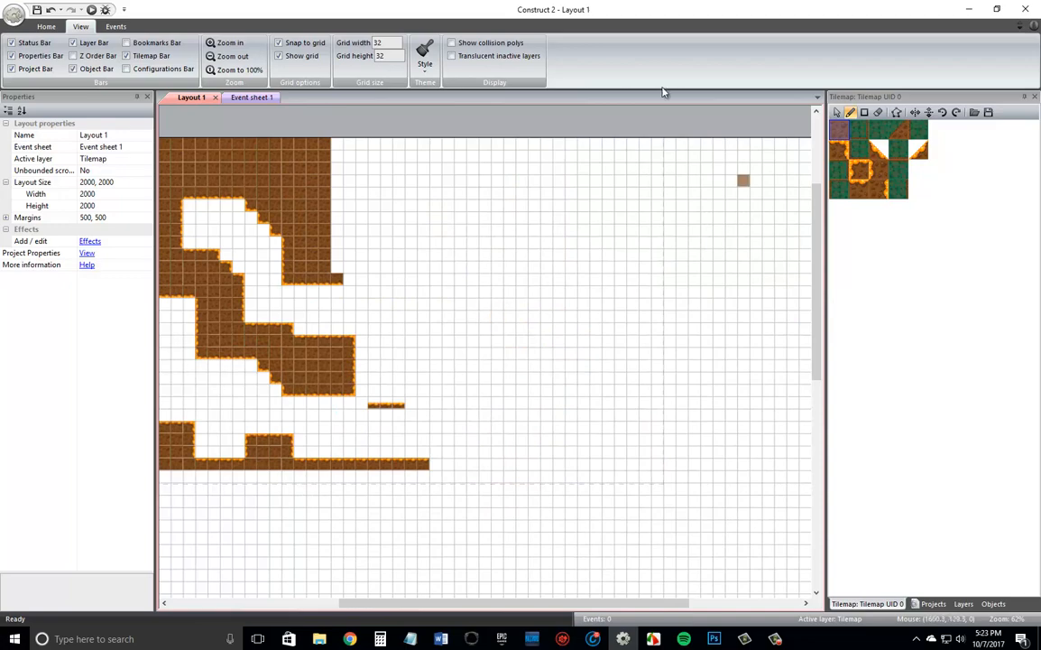
Preview the layout in the browser and move the player rightward over the dirt blocks to the moving platform.
{"action": "left_click", "coordinate": [91, 10]}
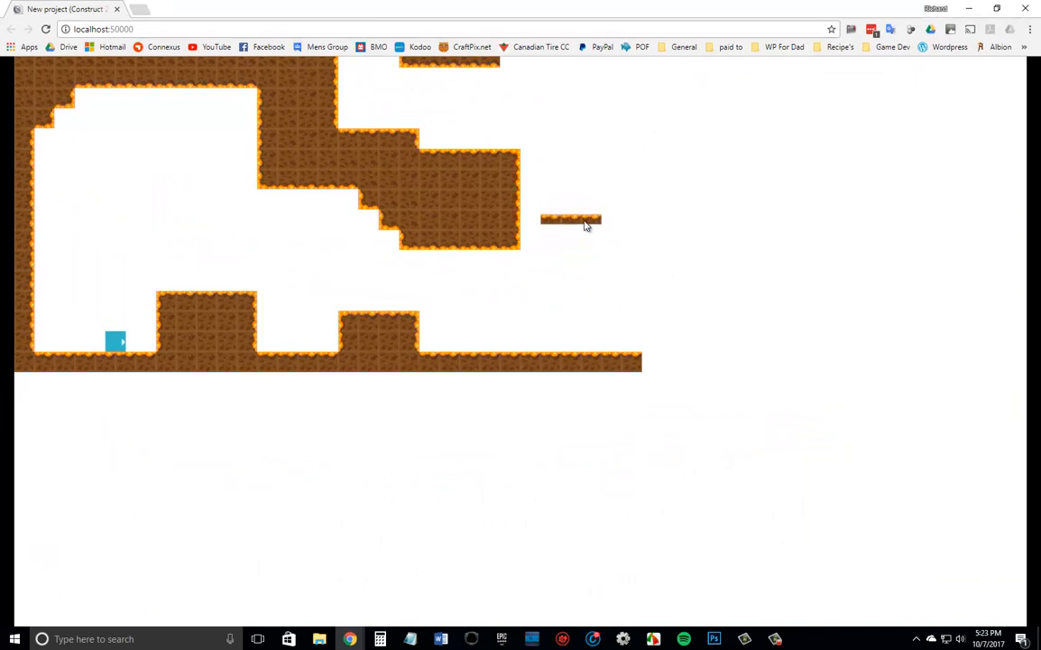
{"action": "left_click", "coordinate": [519, 204]}
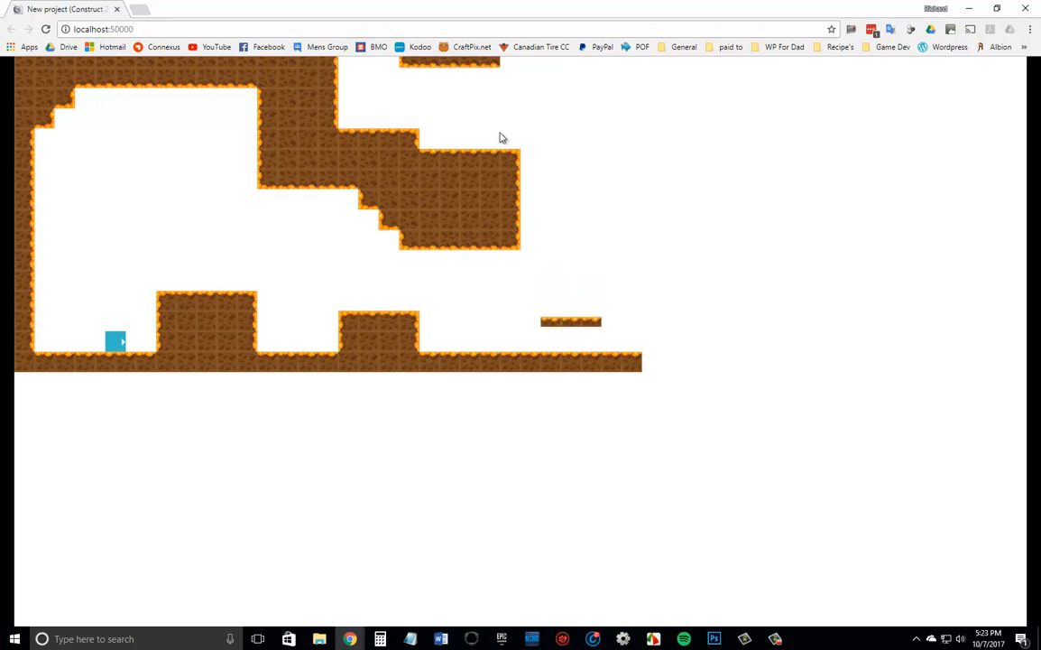
{"action": "key", "text": "Up"}
{"action": "key", "text": "Right"}
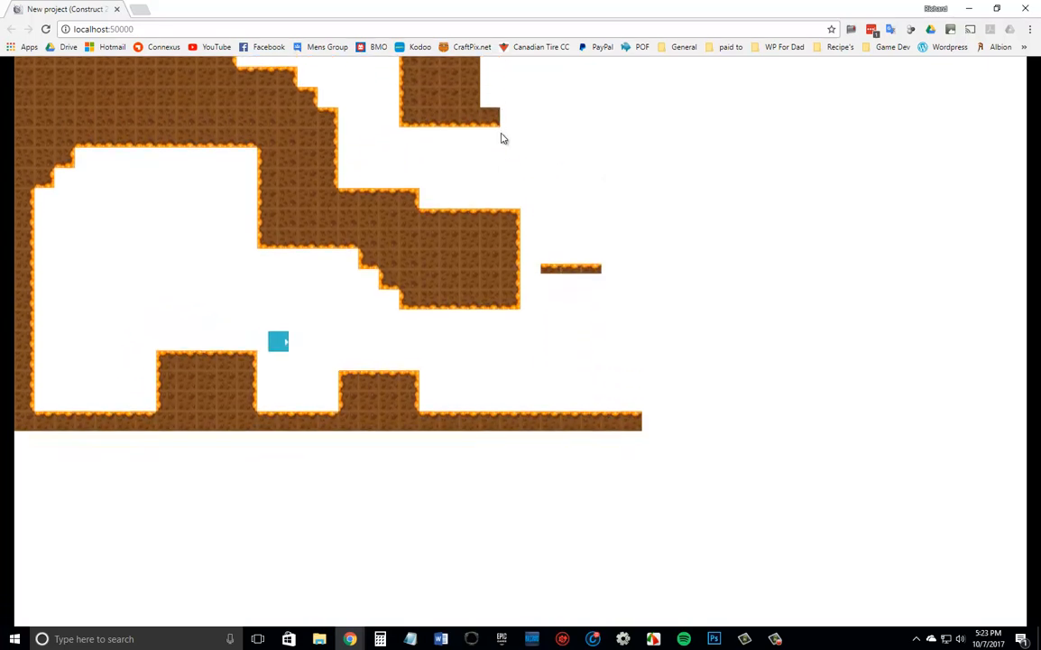
{"action": "key", "text": "Right"}
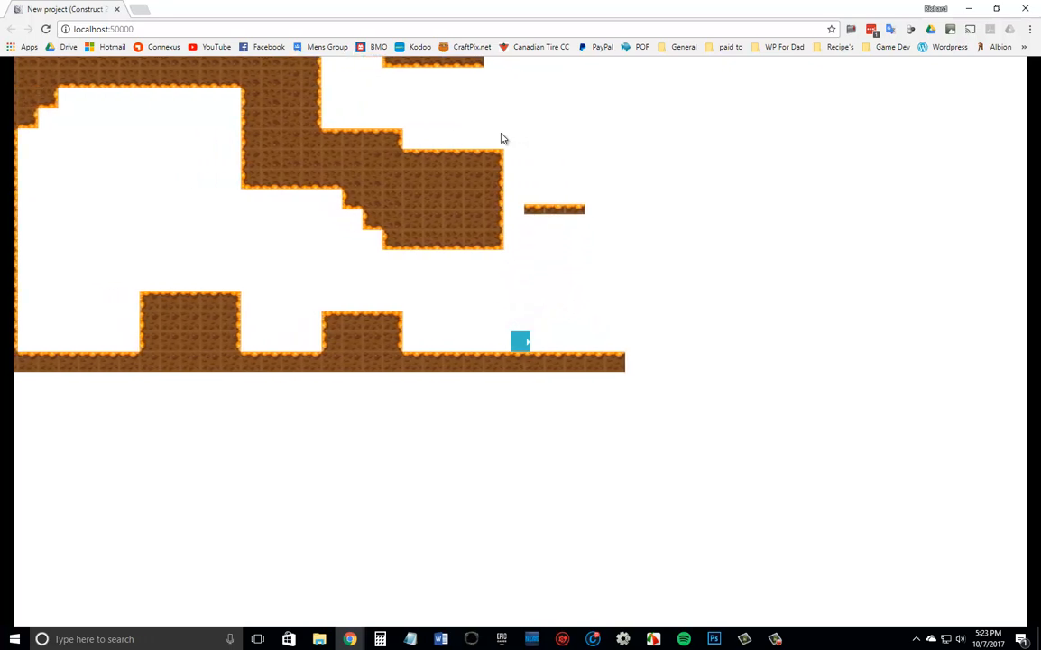
Test riding and jumping on the moving platform with the player, then close the browser preview.
{"action": "key", "text": "Left"}
{"action": "key", "text": "Up"}
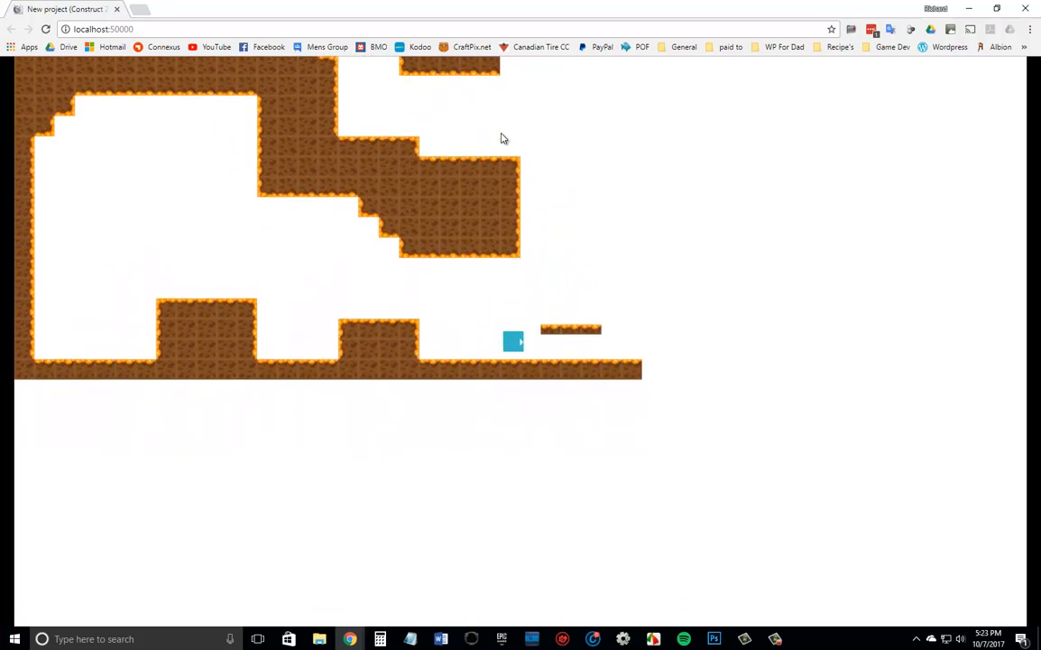
{"action": "key", "text": "Up"}
{"action": "key", "text": "Right"}
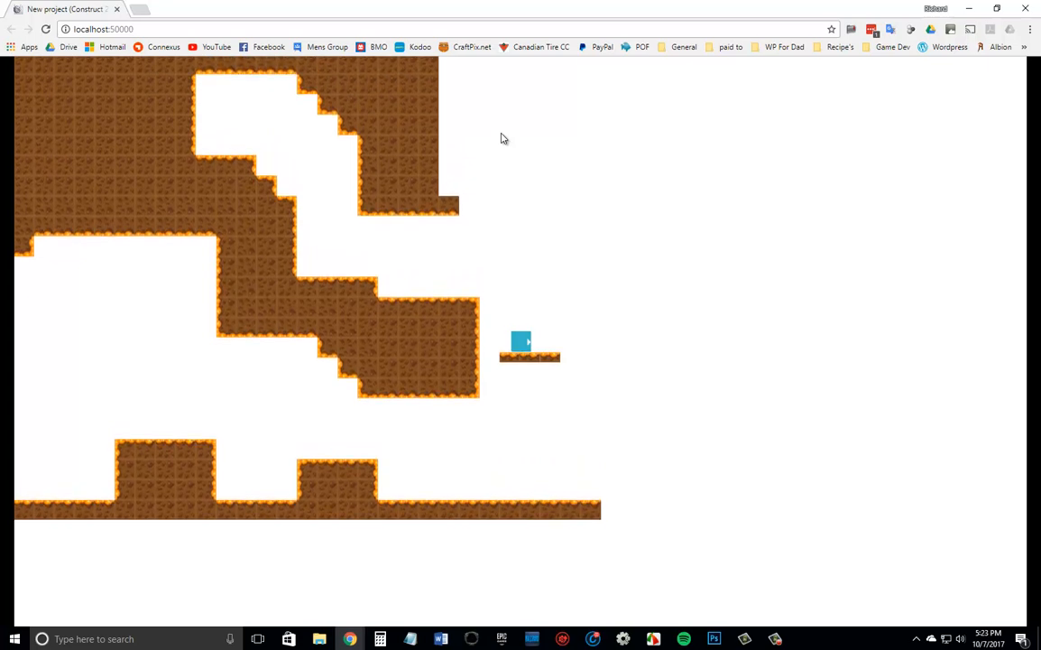
{"action": "key", "text": "Right"}
{"action": "key", "text": "Up"}
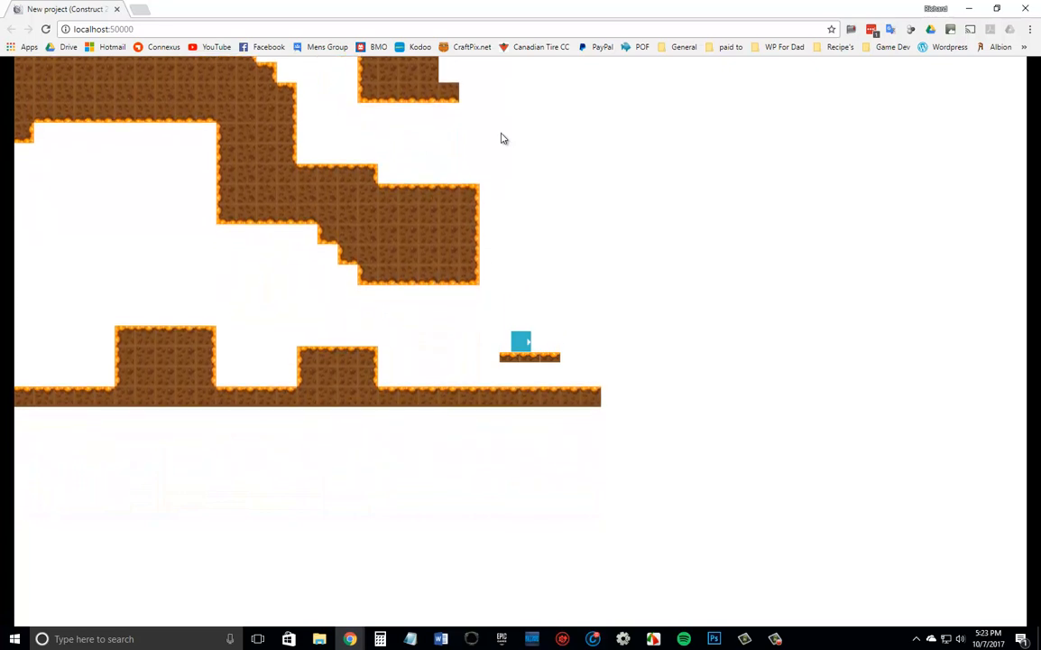
{"action": "key", "text": "Up"}
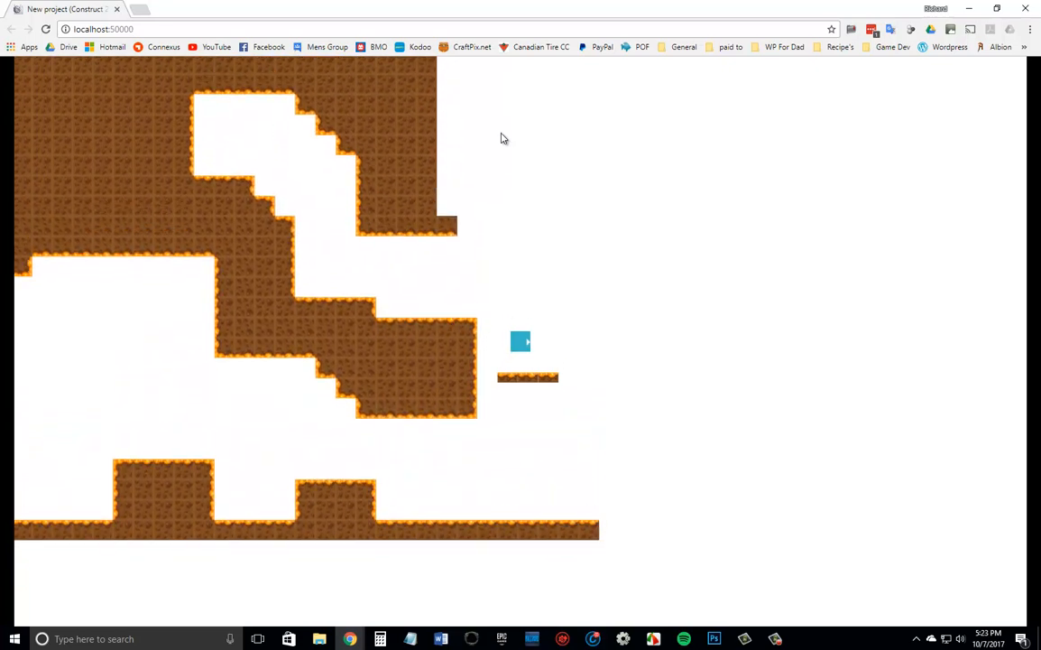
{"action": "key", "text": "Right"}
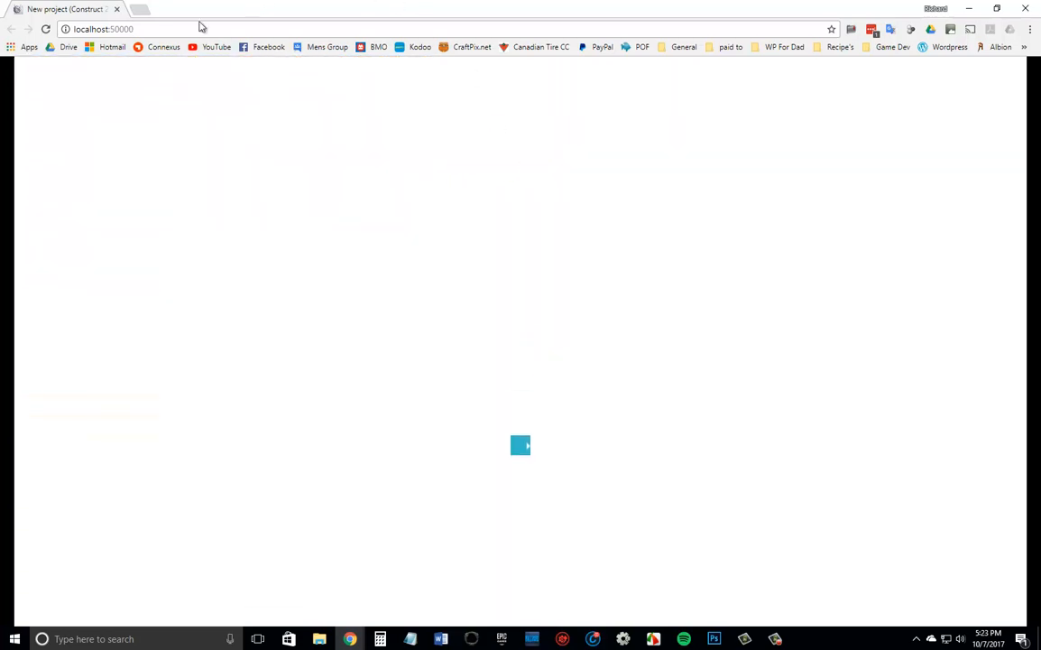
{"action": "left_click", "coordinate": [116, 9]}
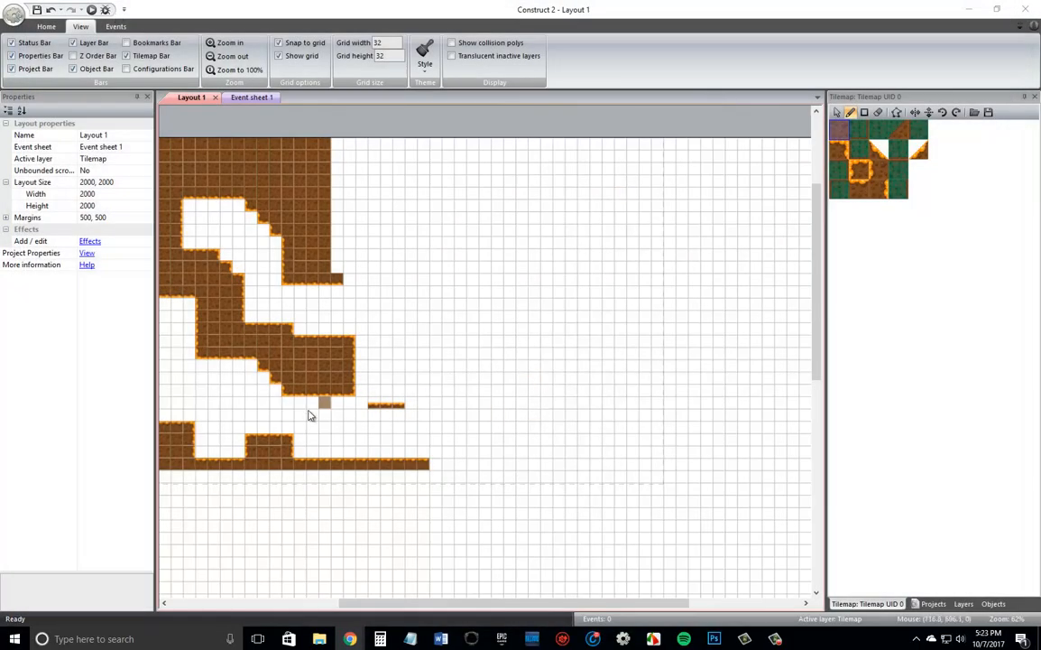
Lock the Tilemap layer and make Tile Objects the active layer.
{"action": "left_click", "coordinate": [931, 604]}
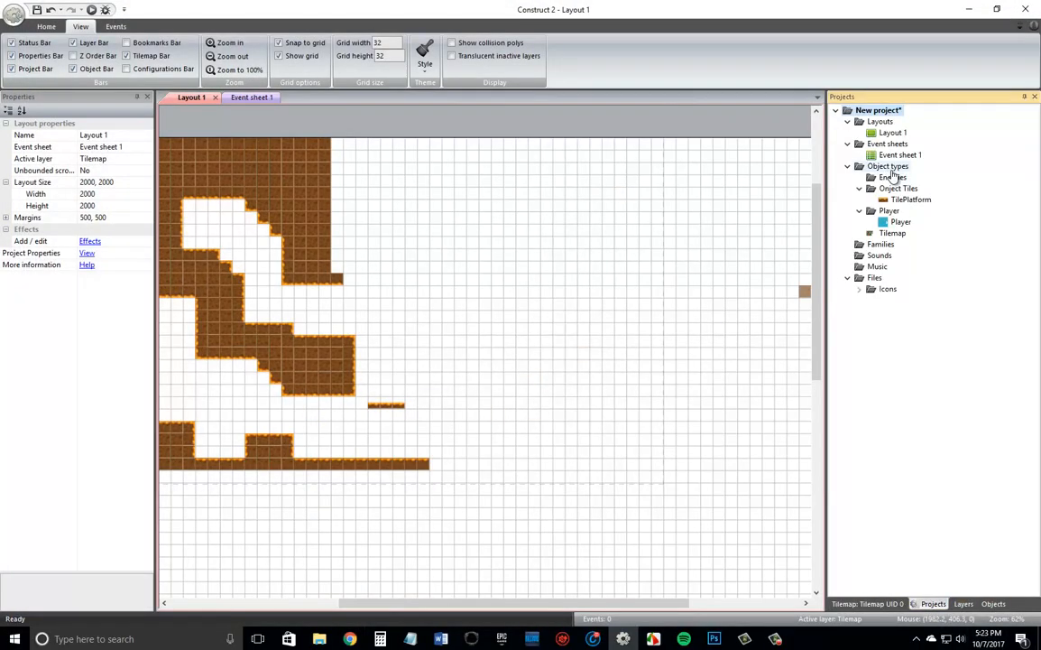
{"action": "left_click", "coordinate": [963, 603]}
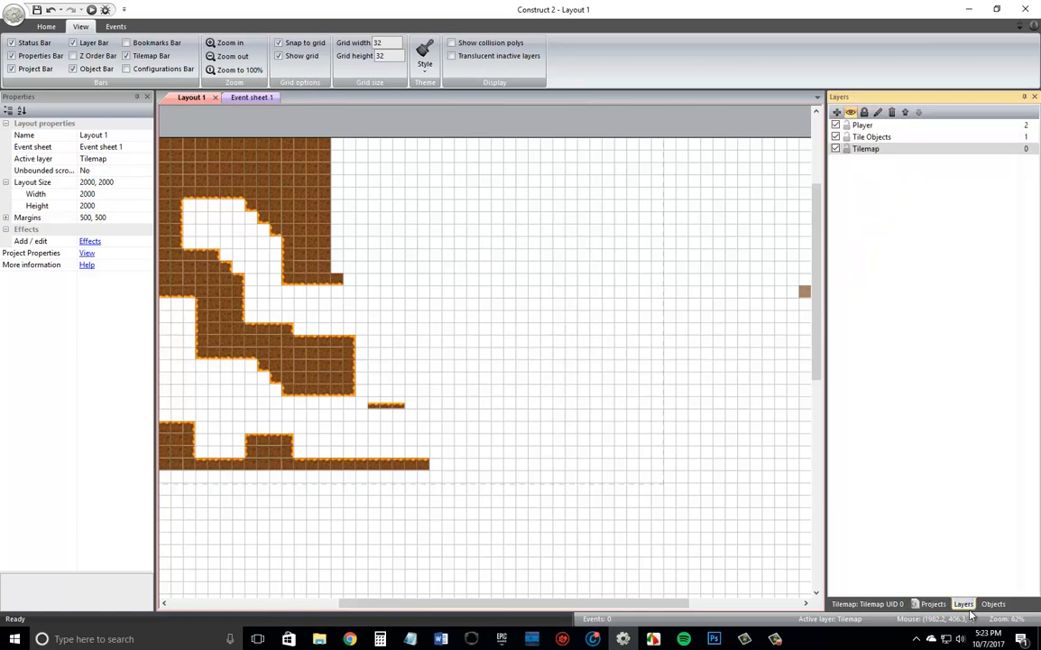
{"action": "left_click", "coordinate": [865, 139]}
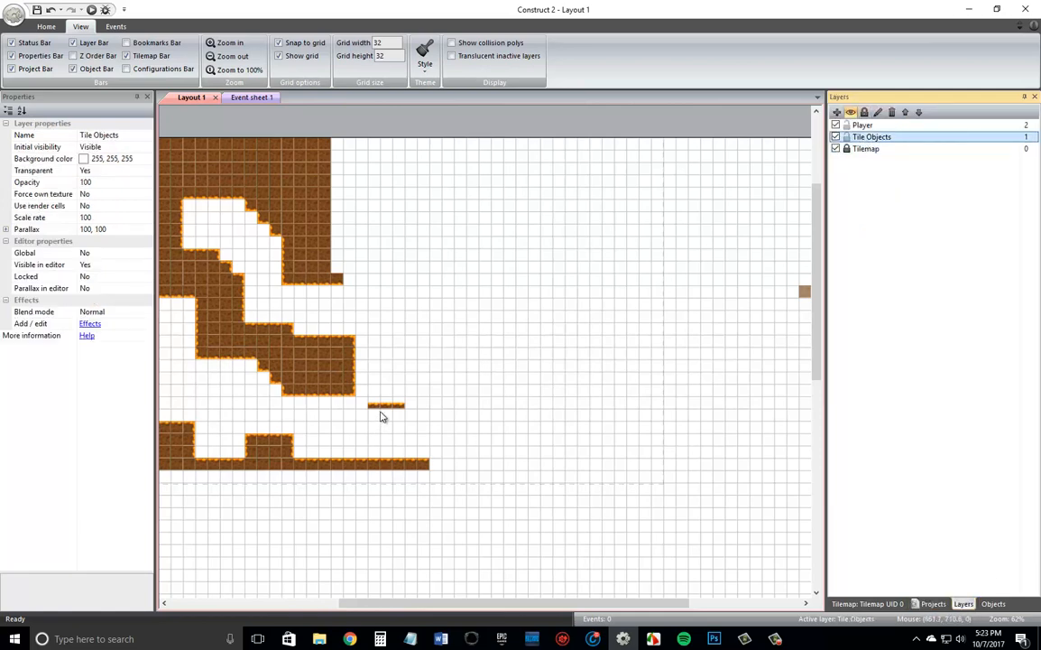
Add the Jump-thru behavior to the TilePlatform object.
{"action": "left_click", "coordinate": [928, 602]}
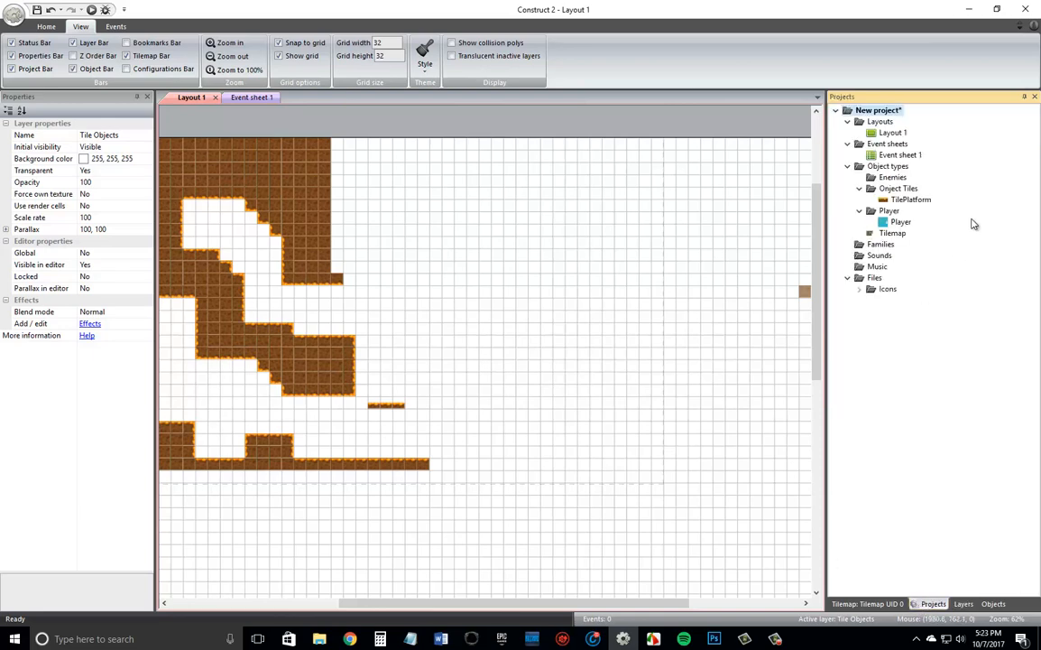
{"action": "left_click", "coordinate": [904, 200]}
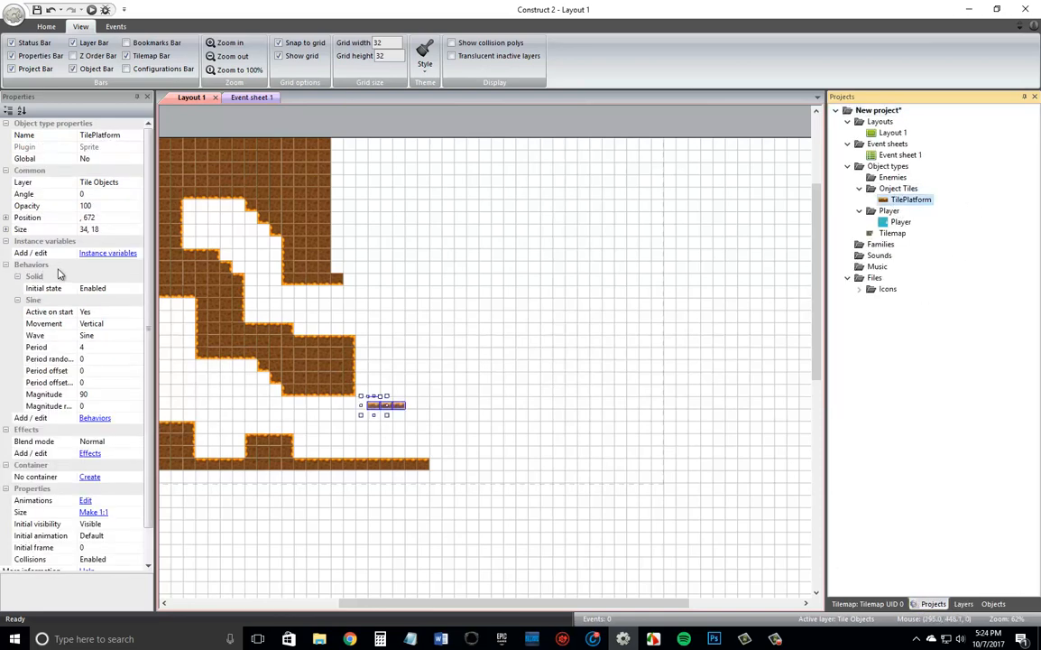
{"action": "left_click", "coordinate": [93, 419]}
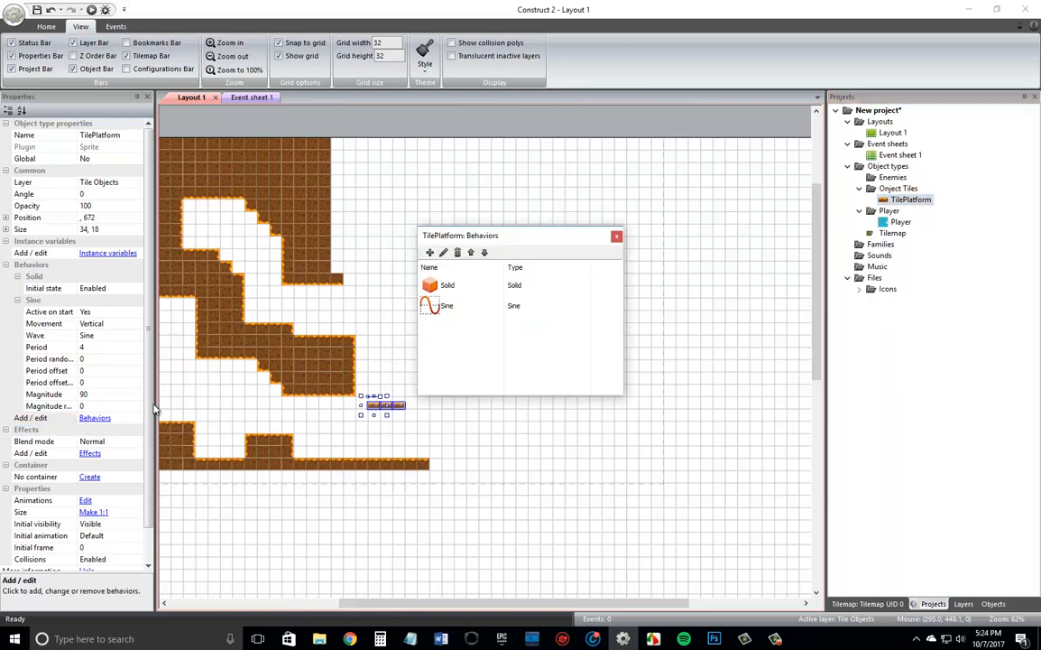
{"action": "left_click", "coordinate": [429, 253]}
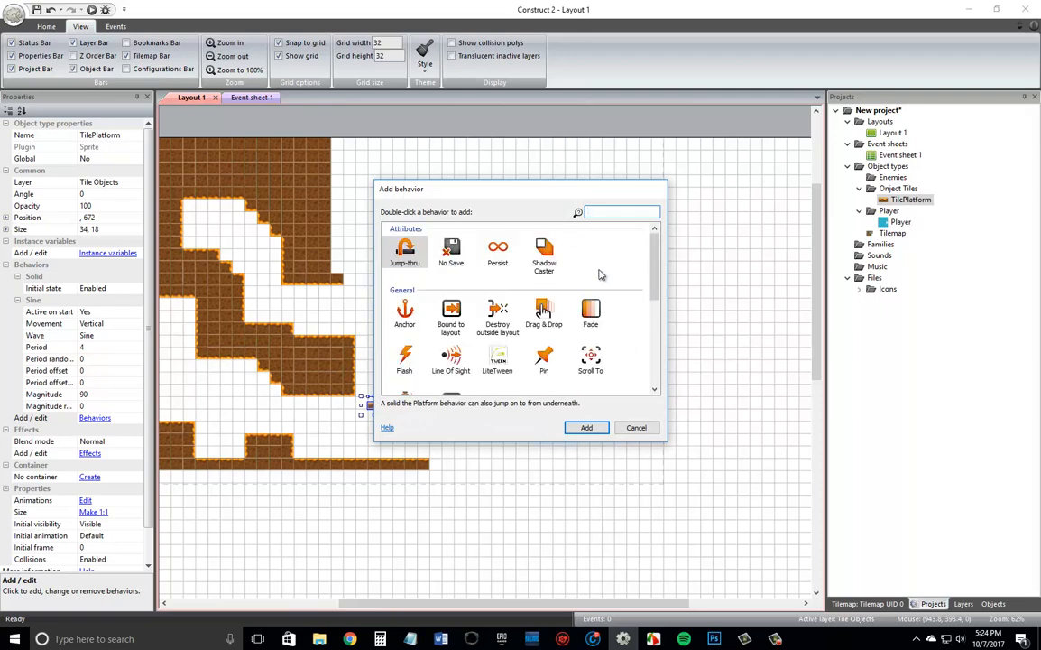
{"action": "double_click", "coordinate": [406, 254]}
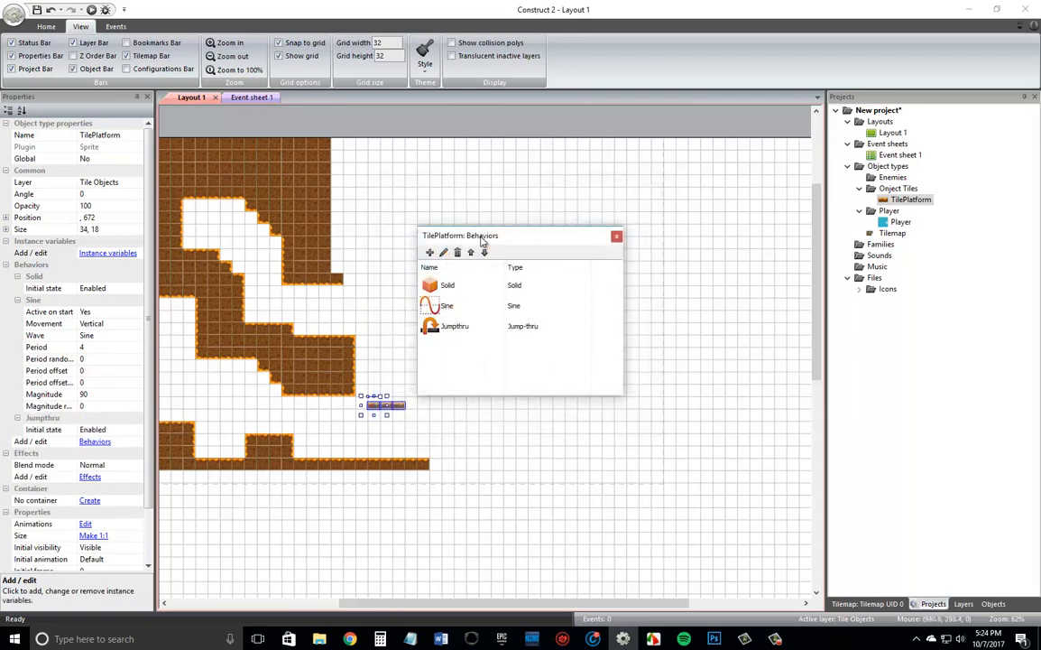
{"action": "left_click", "coordinate": [618, 238]}
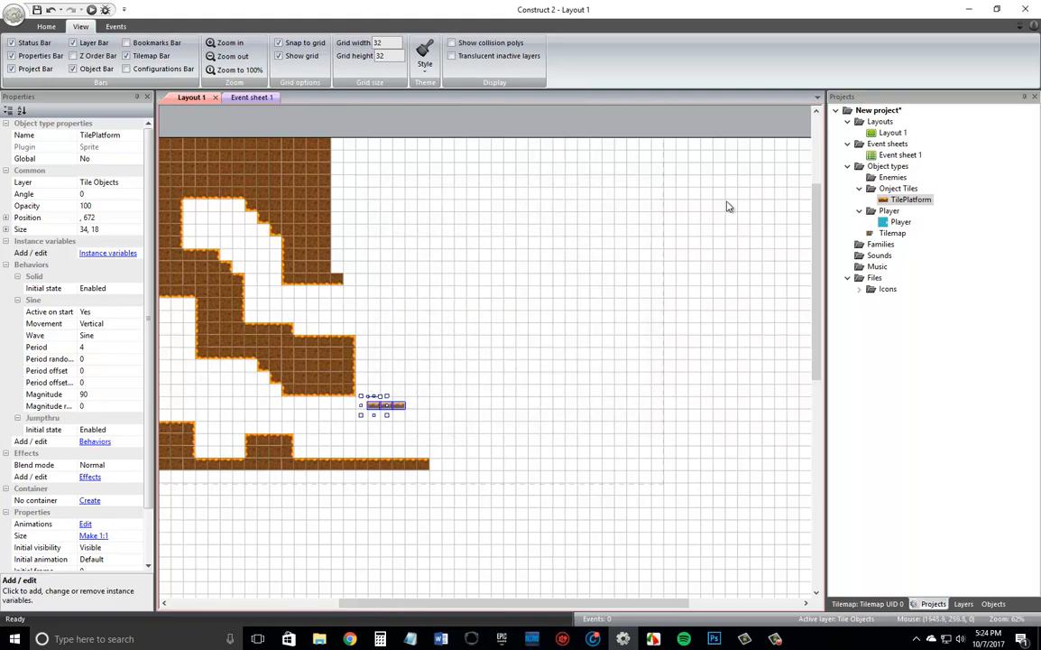
Preview the layout, move the player under the moving platform and try jumping up through it, then close the preview.
{"action": "left_click", "coordinate": [37, 11]}
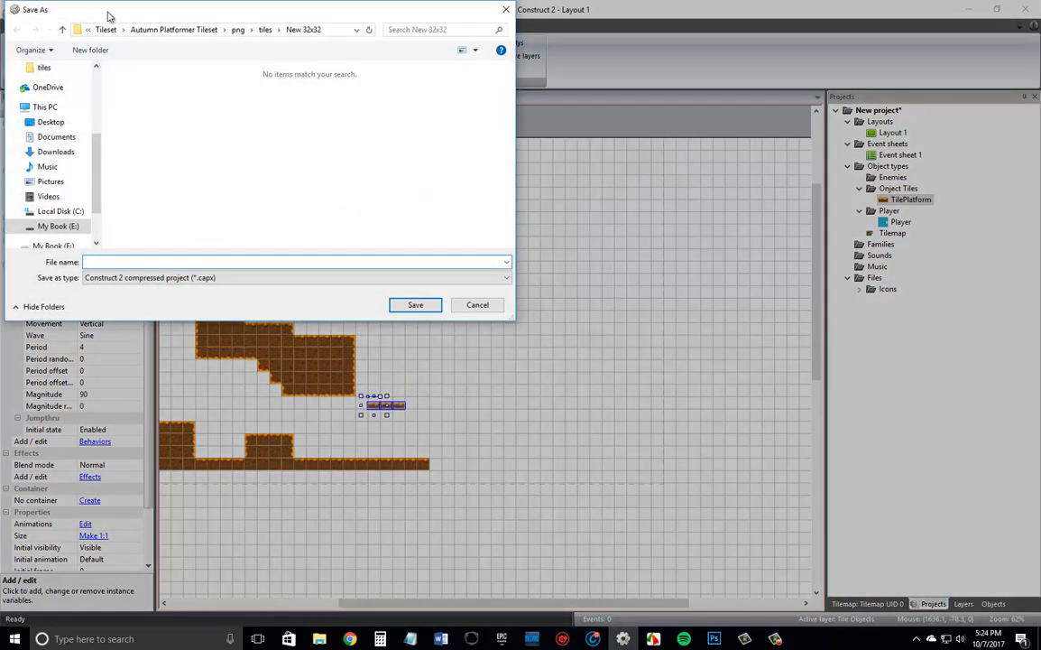
{"action": "left_click", "coordinate": [507, 8]}
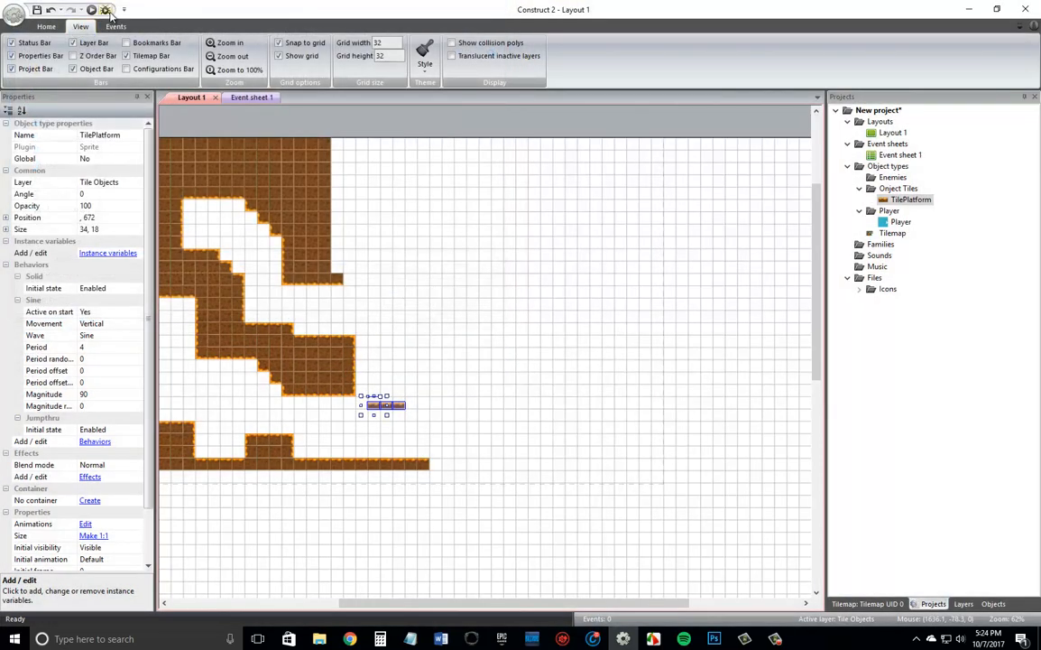
{"action": "left_click", "coordinate": [92, 10]}
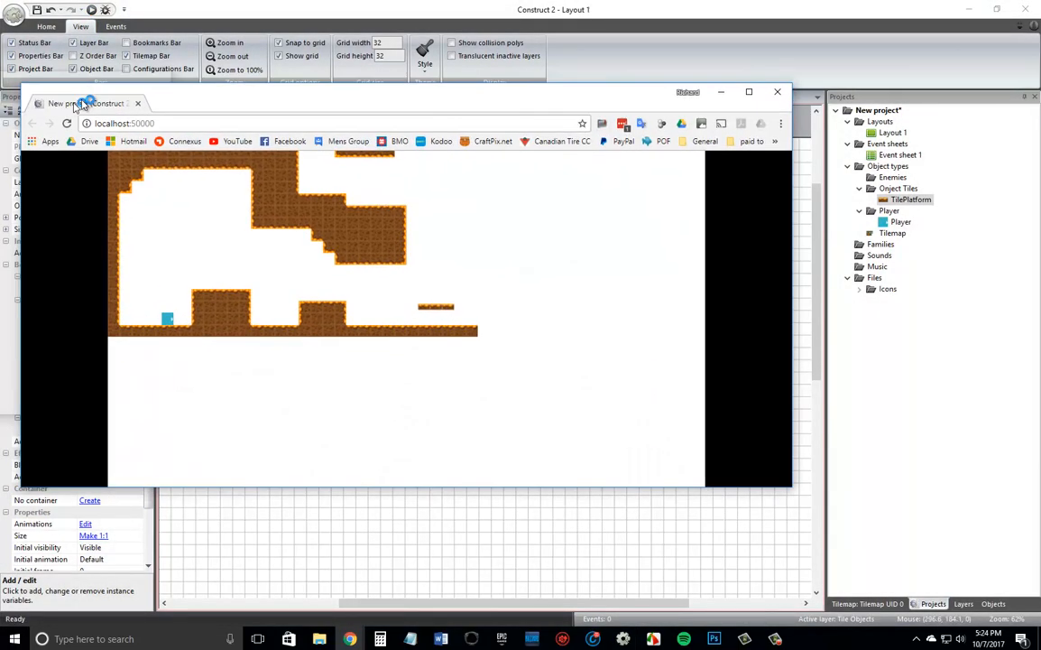
{"action": "key", "text": "Up"}
{"action": "key", "text": "Right"}
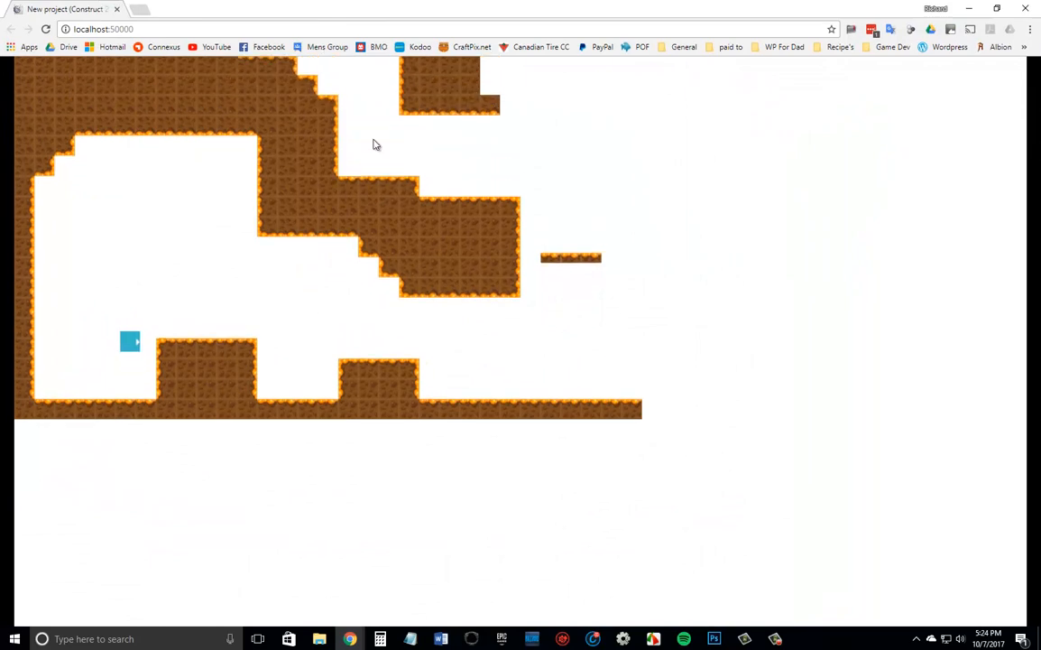
{"action": "key", "text": "Up"}
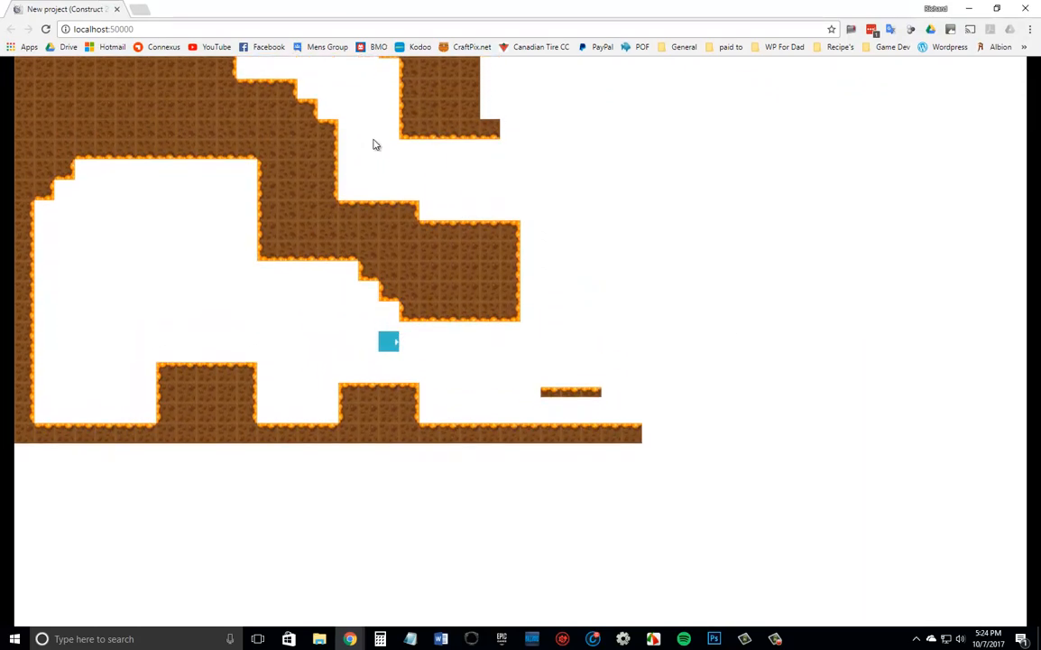
{"action": "key", "text": "Right"}
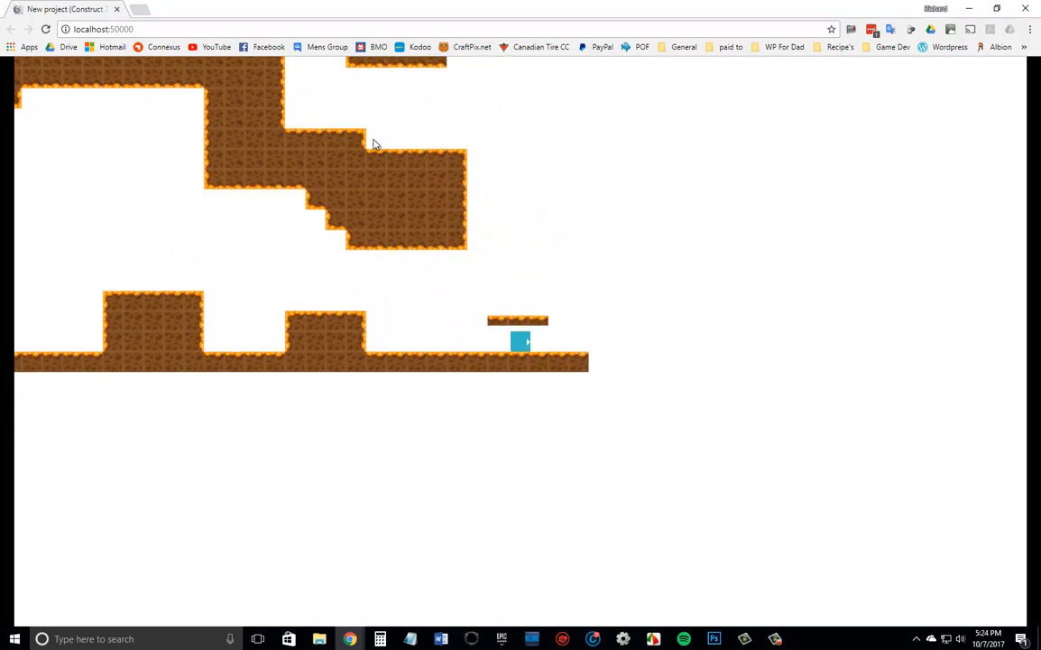
{"action": "key", "text": "Up"}
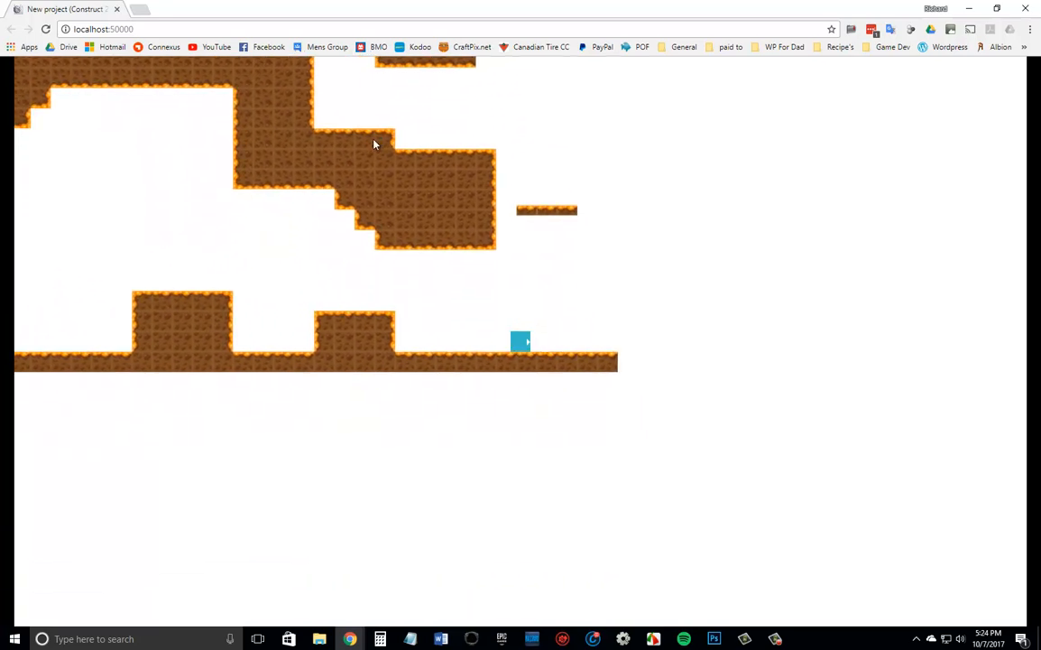
{"action": "key", "text": "Left"}
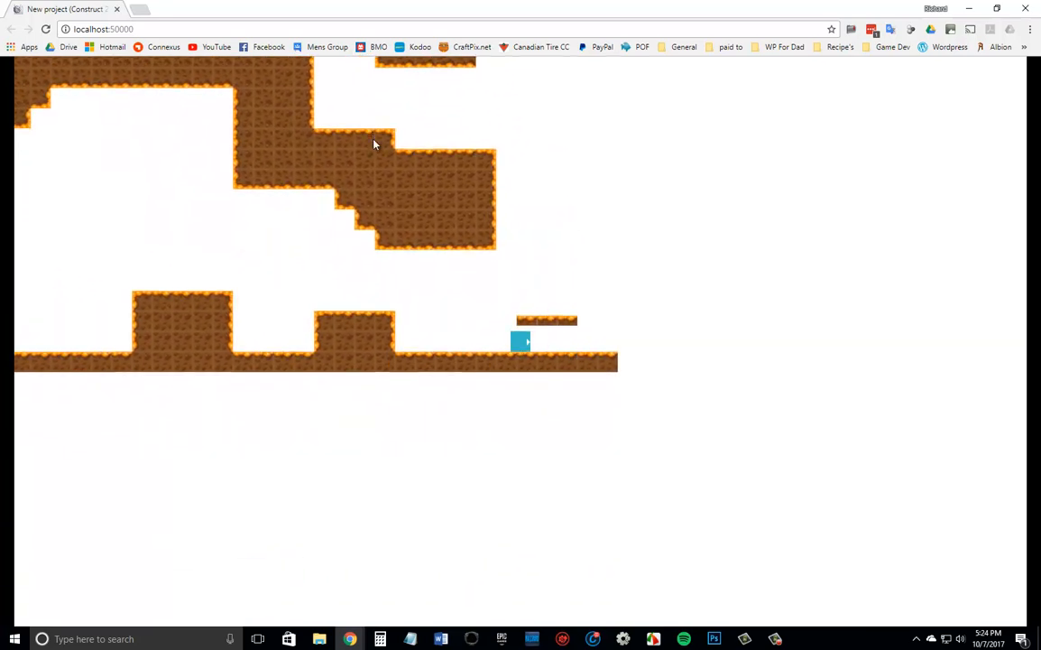
{"action": "left_click", "coordinate": [116, 9]}
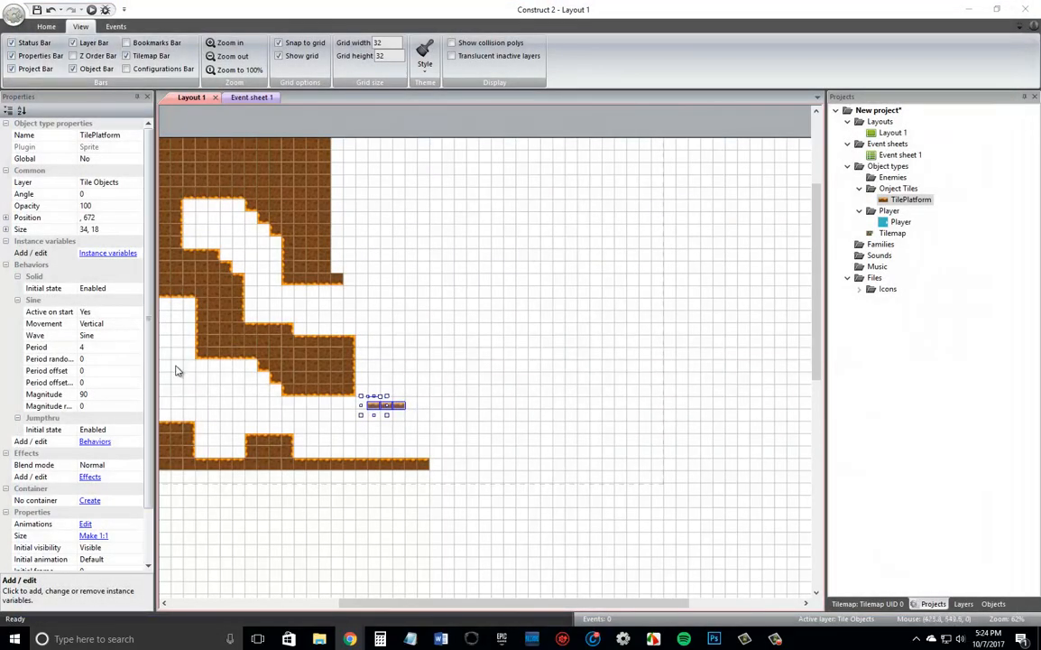
Delete the Solid behavior from TilePlatform and undo the accidental resize of its leftmost instance.
{"action": "left_click", "coordinate": [369, 416]}
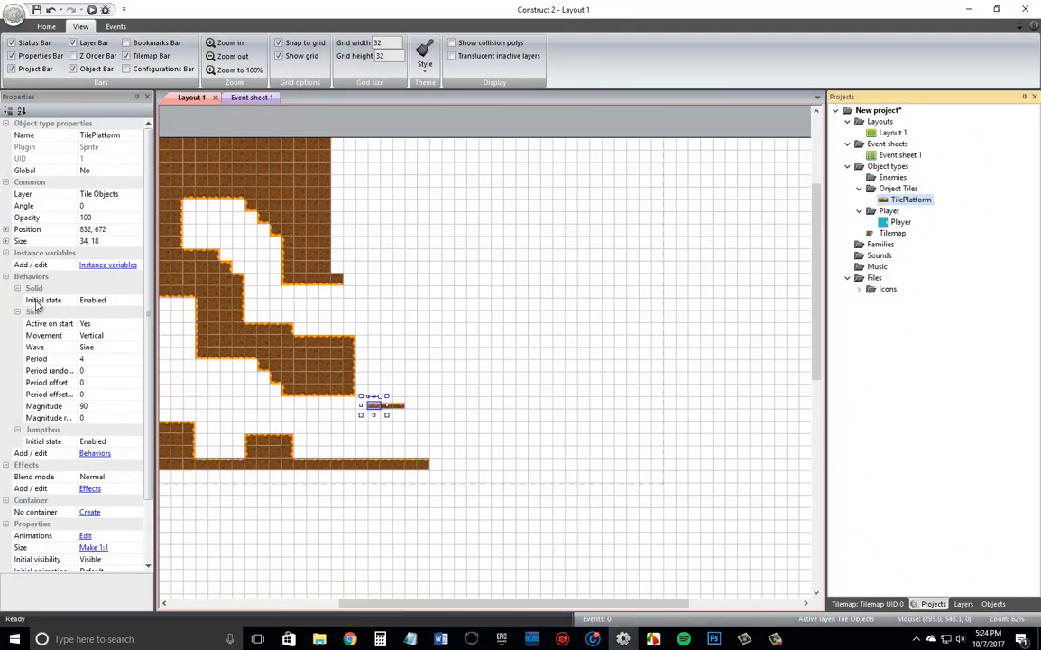
{"action": "left_click", "coordinate": [95, 453]}
{"action": "left_click", "coordinate": [443, 283]}
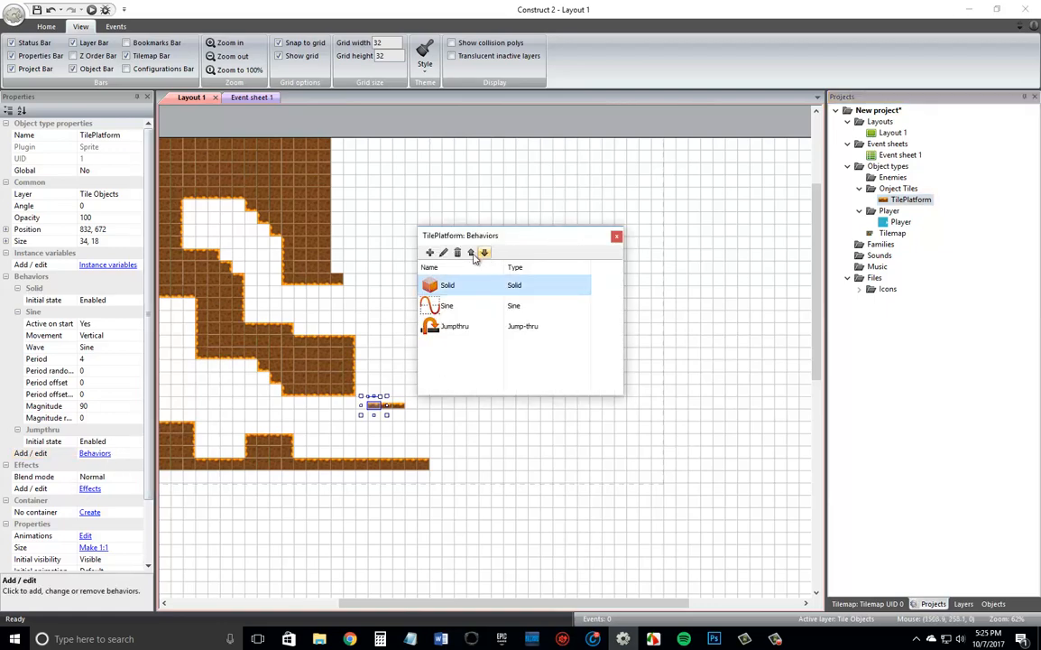
{"action": "left_click", "coordinate": [457, 254]}
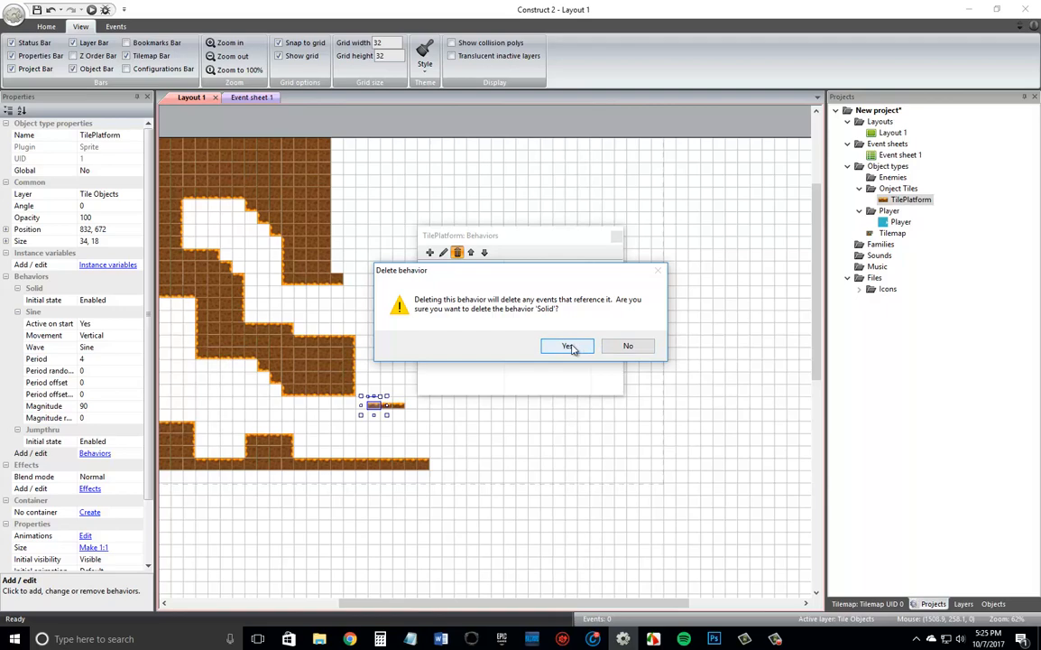
{"action": "left_click", "coordinate": [568, 347]}
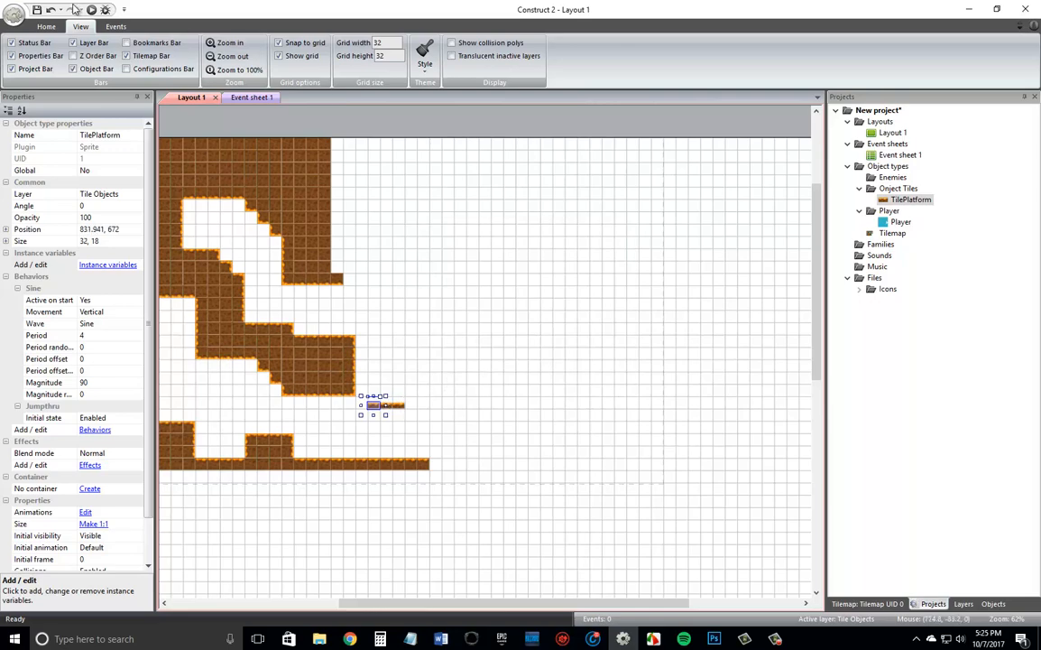
{"action": "left_click", "coordinate": [51, 9]}
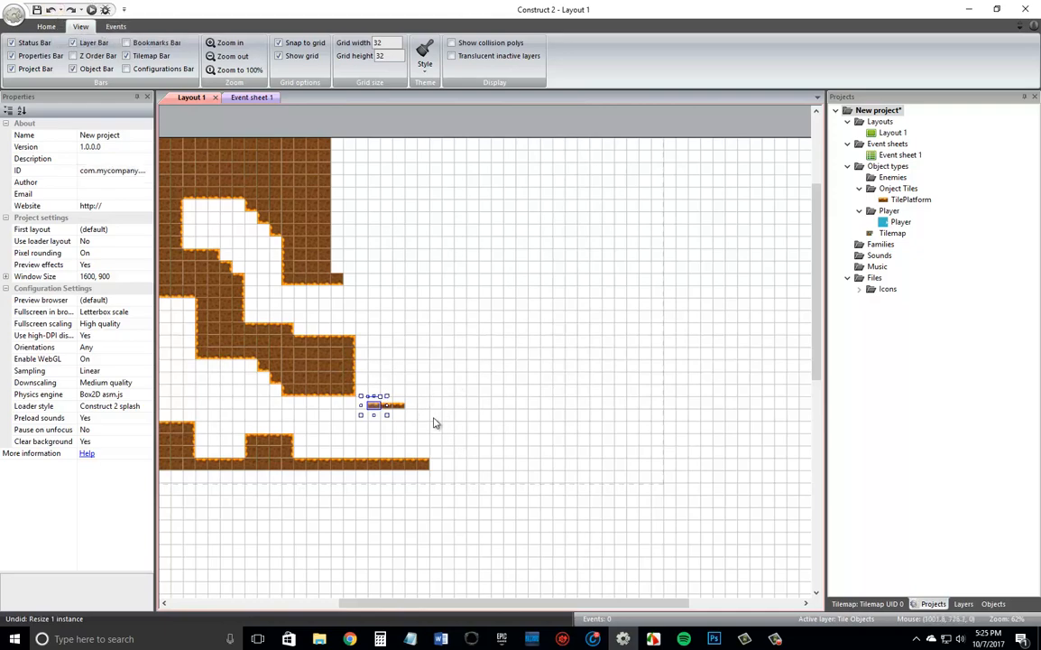
{"action": "left_click_drag", "start_coordinate": [433, 422], "coordinate": [361, 400]}
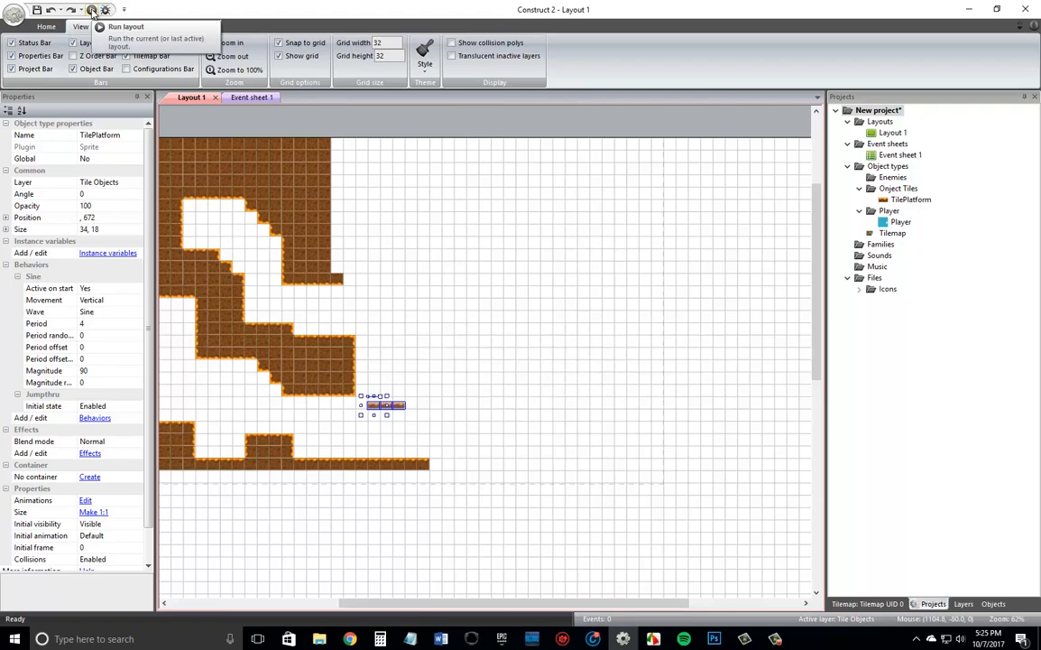
Preview the layout and test jumping up through the moving platform from underneath and riding it upward.
{"action": "left_click", "coordinate": [91, 10]}
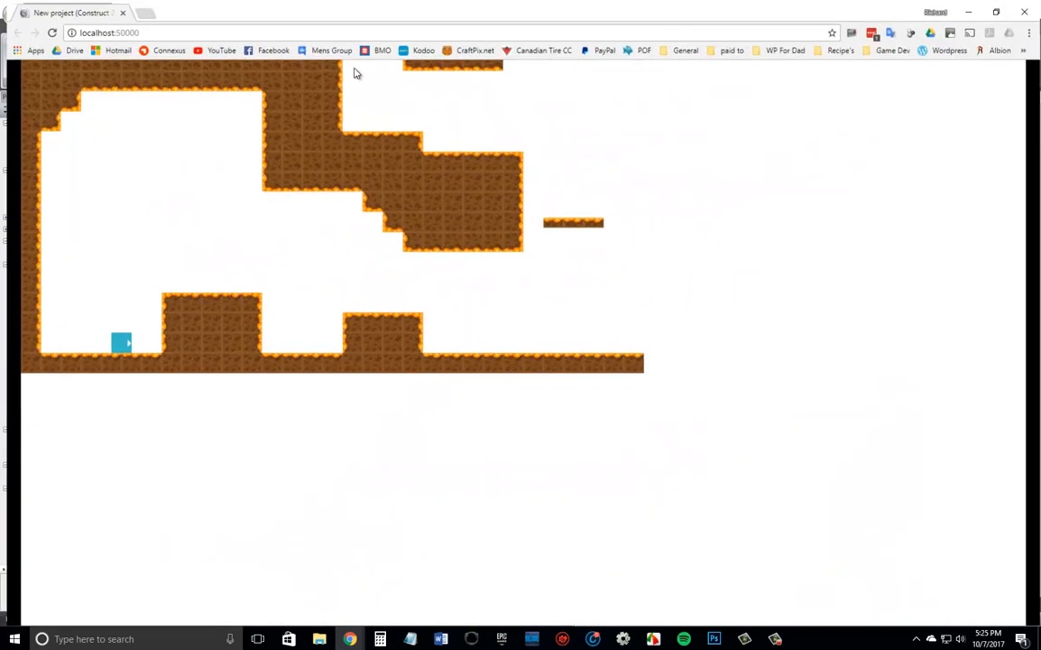
{"action": "key", "text": "Up"}
{"action": "key", "text": "Right"}
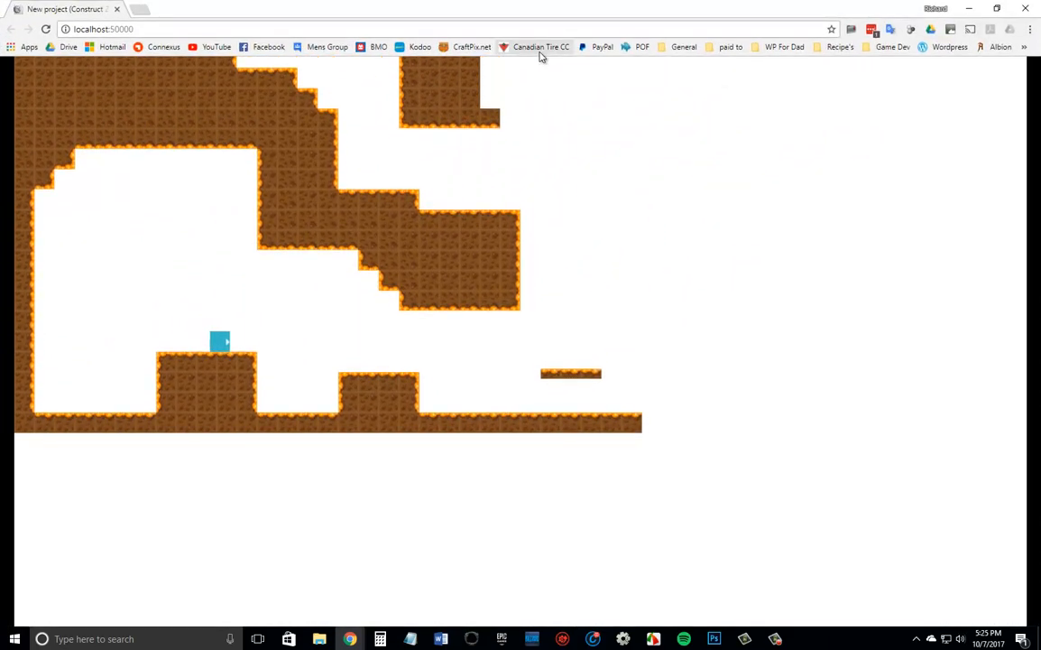
{"action": "key", "text": "Right"}
{"action": "key", "text": "Up"}
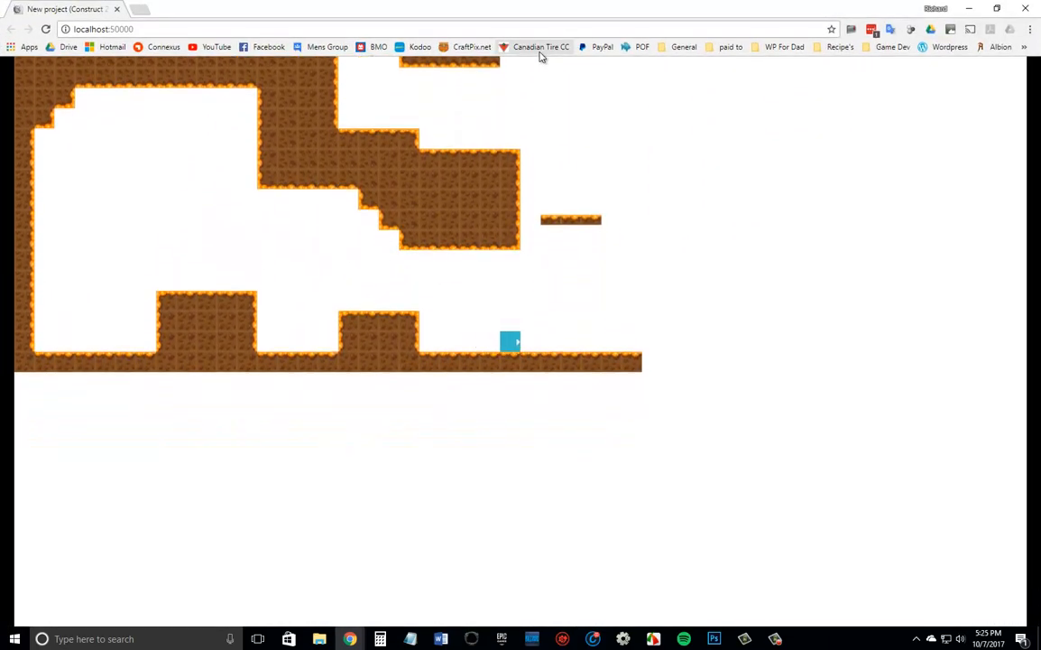
{"action": "key", "text": "Right"}
{"action": "key", "text": "Up"}
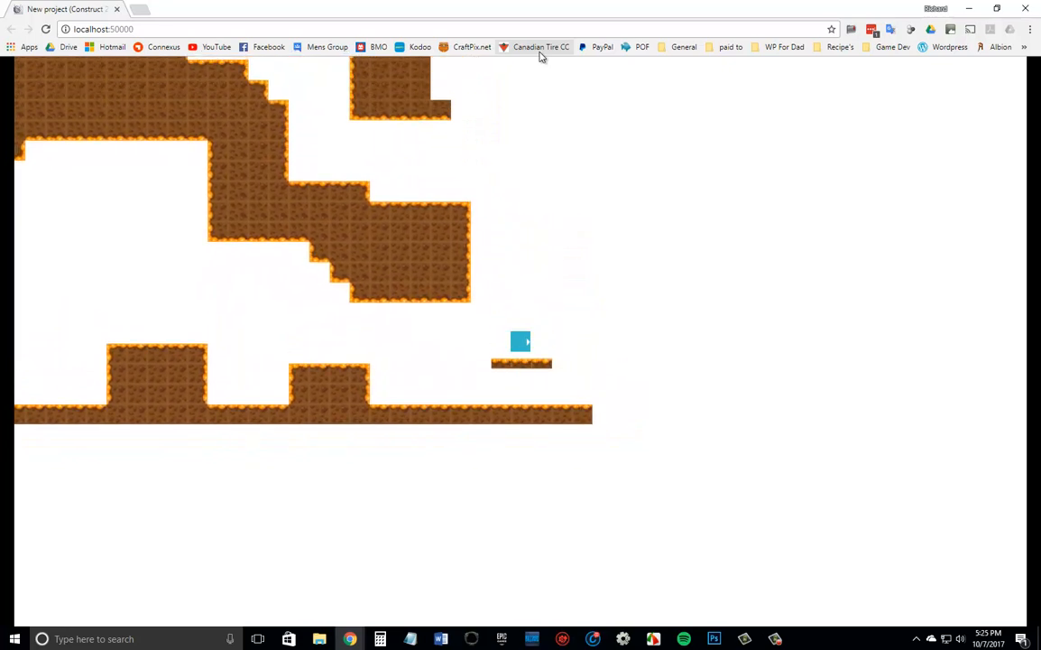
{"action": "key", "text": "Up"}
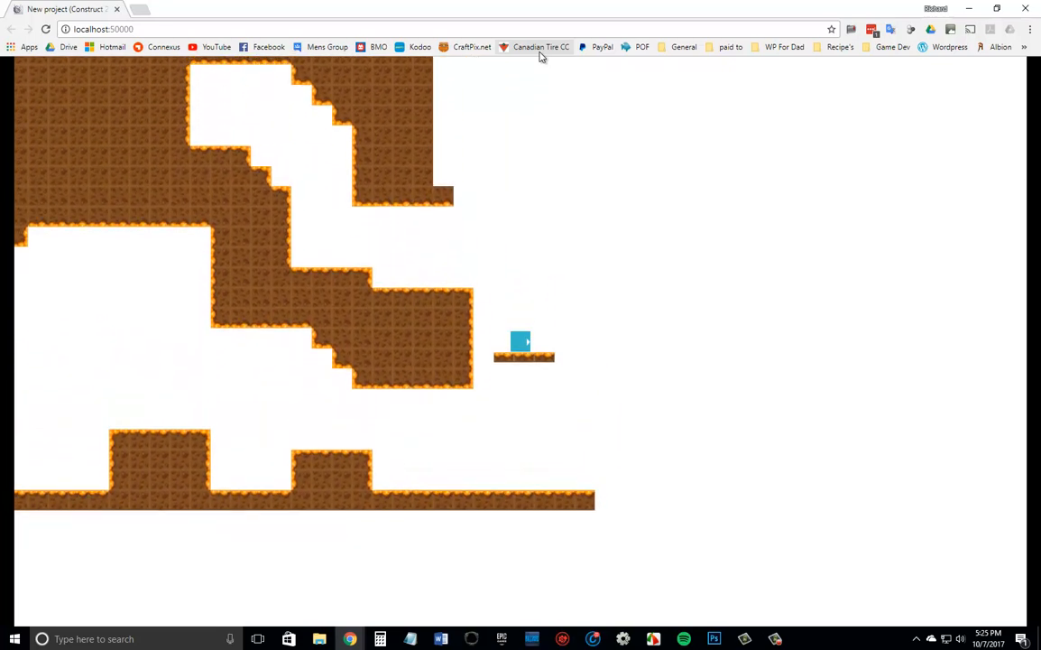
Jump the player from the raised platform into the upper passage and climb to its far end.
{"action": "key", "text": "Up"}
{"action": "key", "text": "Left"}
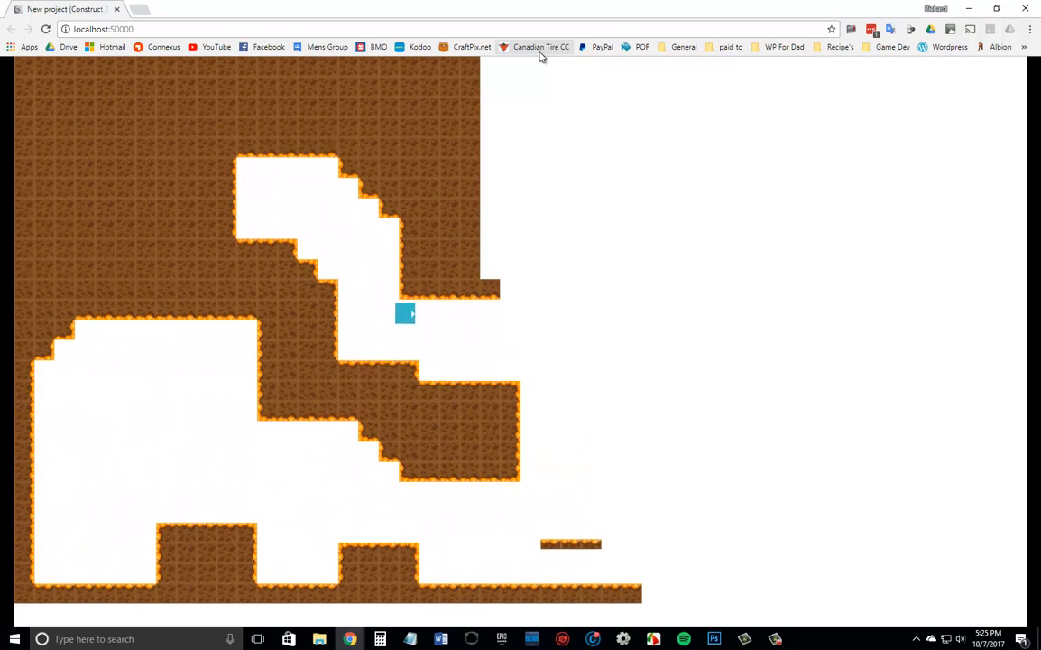
{"action": "key", "text": "Left"}
{"action": "key", "text": "Up"}
{"action": "key", "text": "Left"}
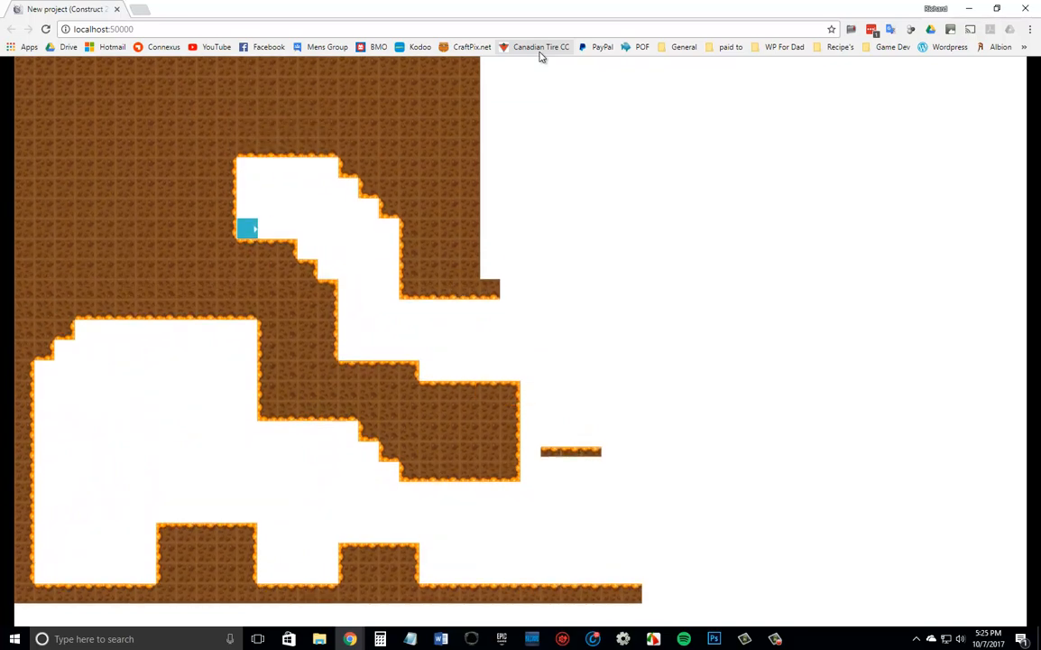
Move the player back out of the upper passage and test dropping and jumping around the moving platform.
{"action": "key", "text": "Right"}
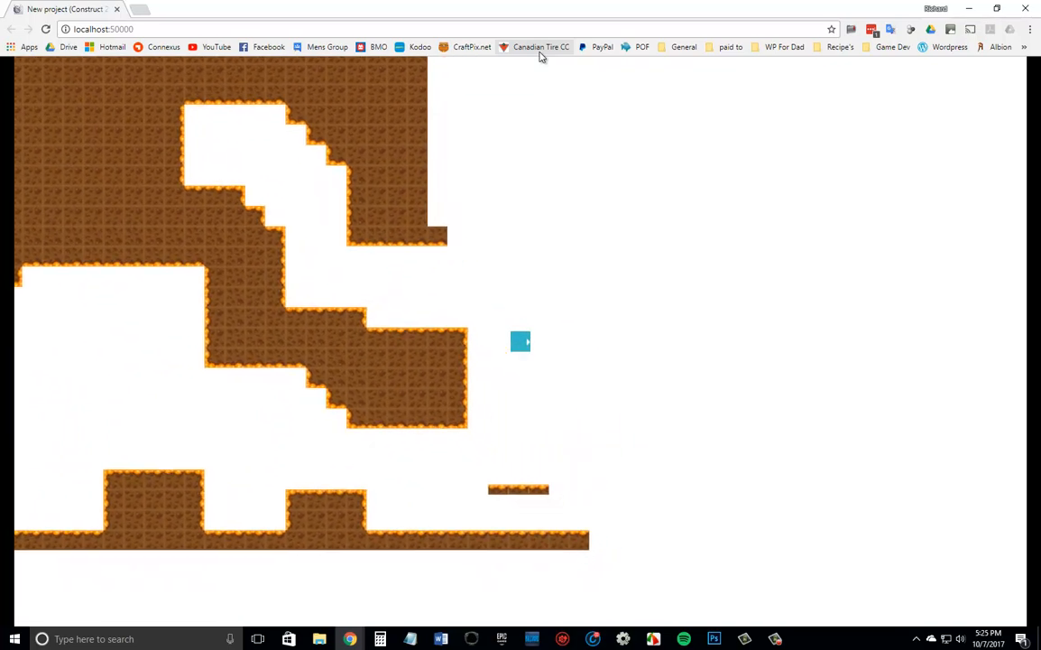
{"action": "key", "text": "Left"}
{"action": "key", "text": "Right"}
{"action": "key", "text": "Up"}
{"action": "key", "text": "Left"}
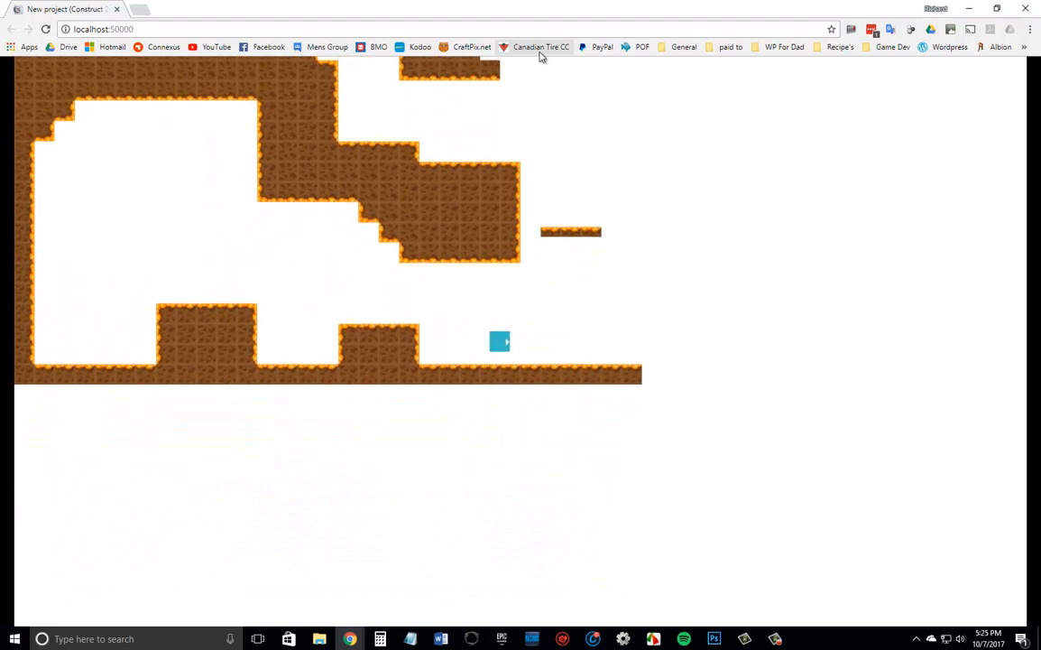